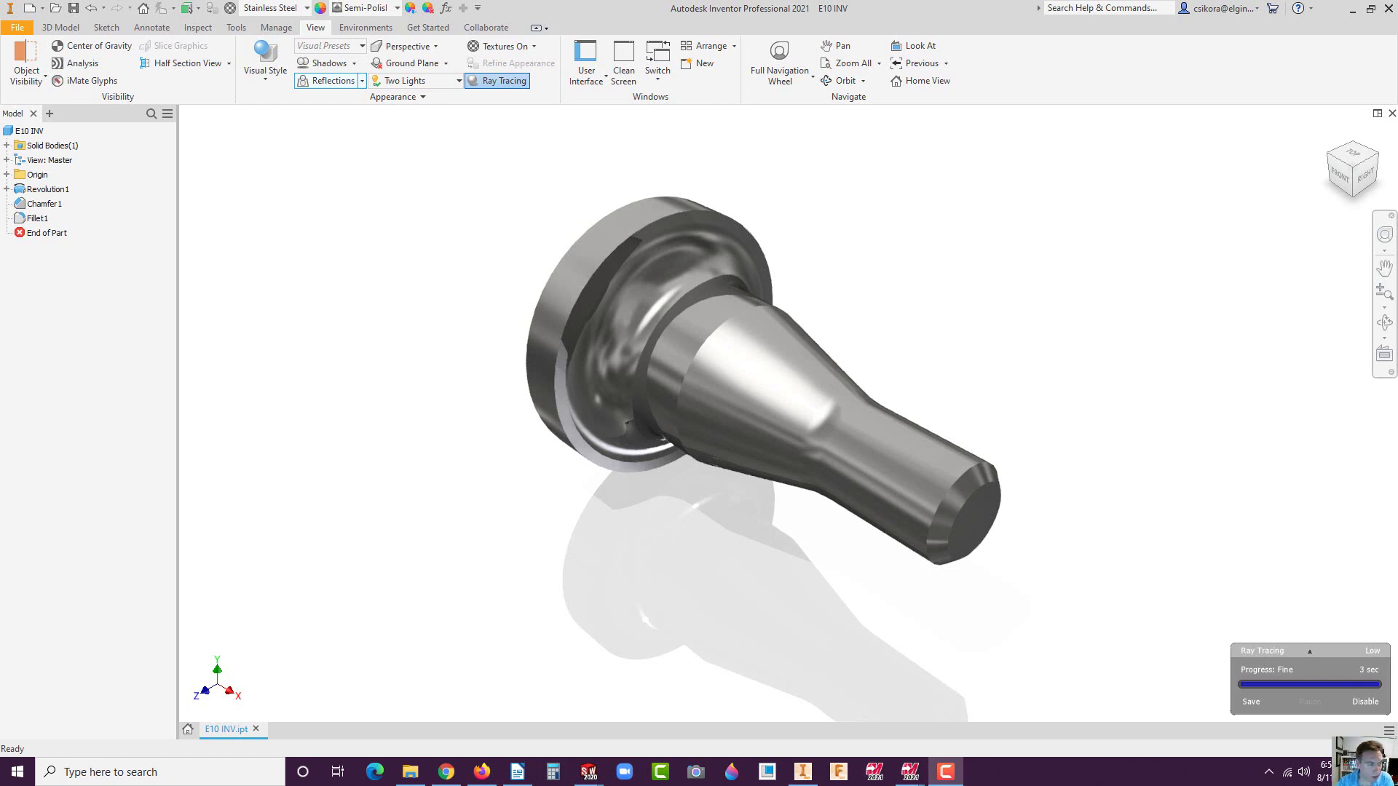
Step: Disable ray tracing on the core pin view
{"action": "left_click", "coordinate": [670, 349]}
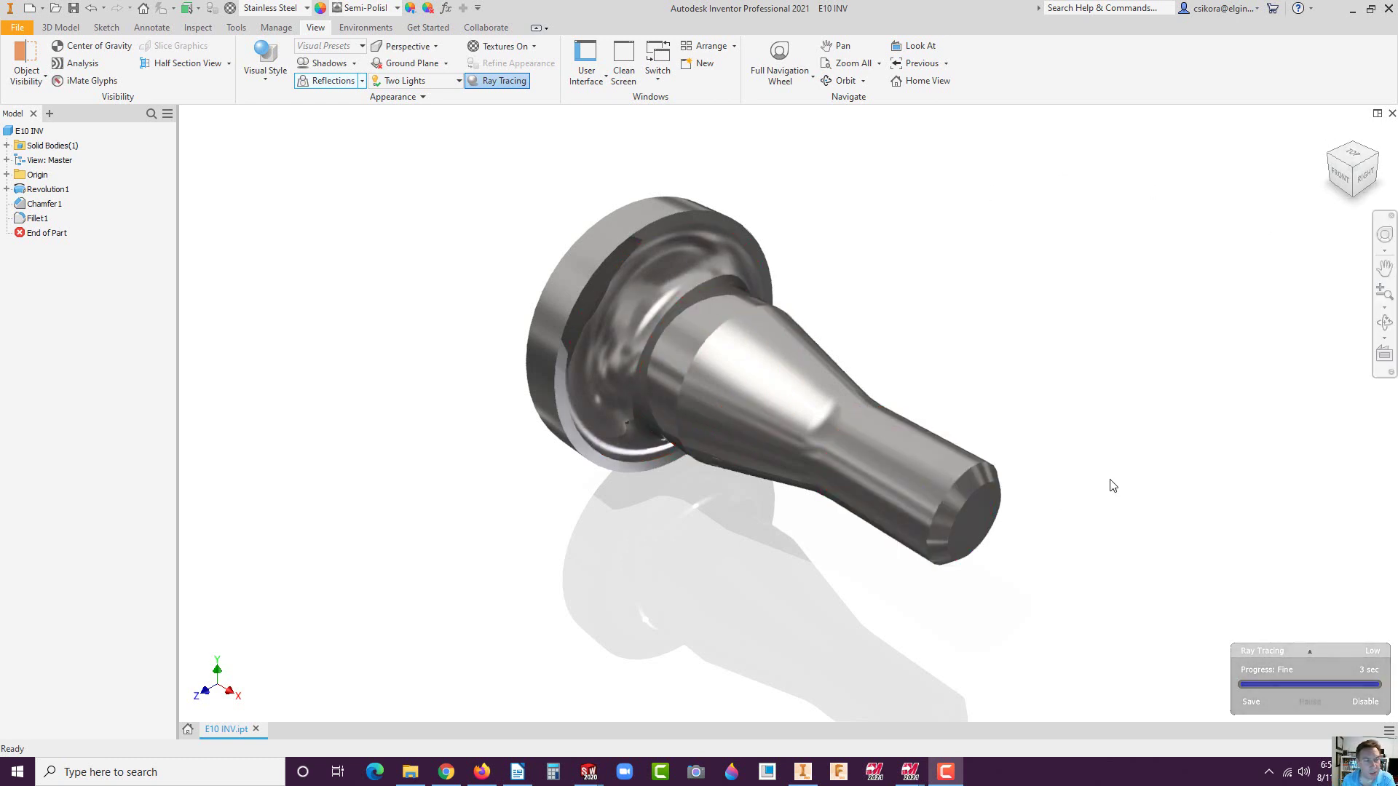
{"action": "left_click", "coordinate": [503, 81]}
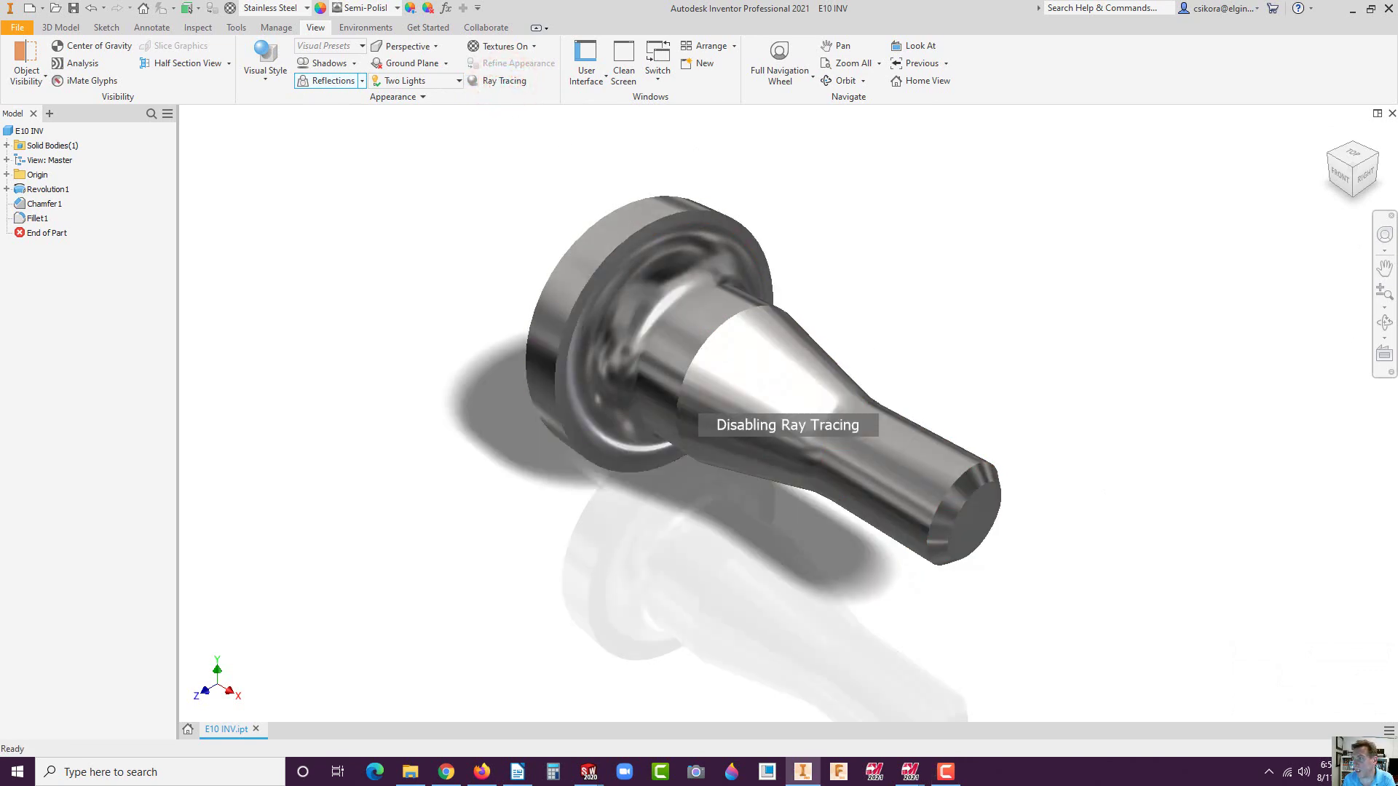
Step: Switch to the SOLIDWORKS lathe assembly and examine the chuck, turret, cutting tool and core pin inside the transparent stock
{"action": "left_click", "coordinate": [589, 771]}
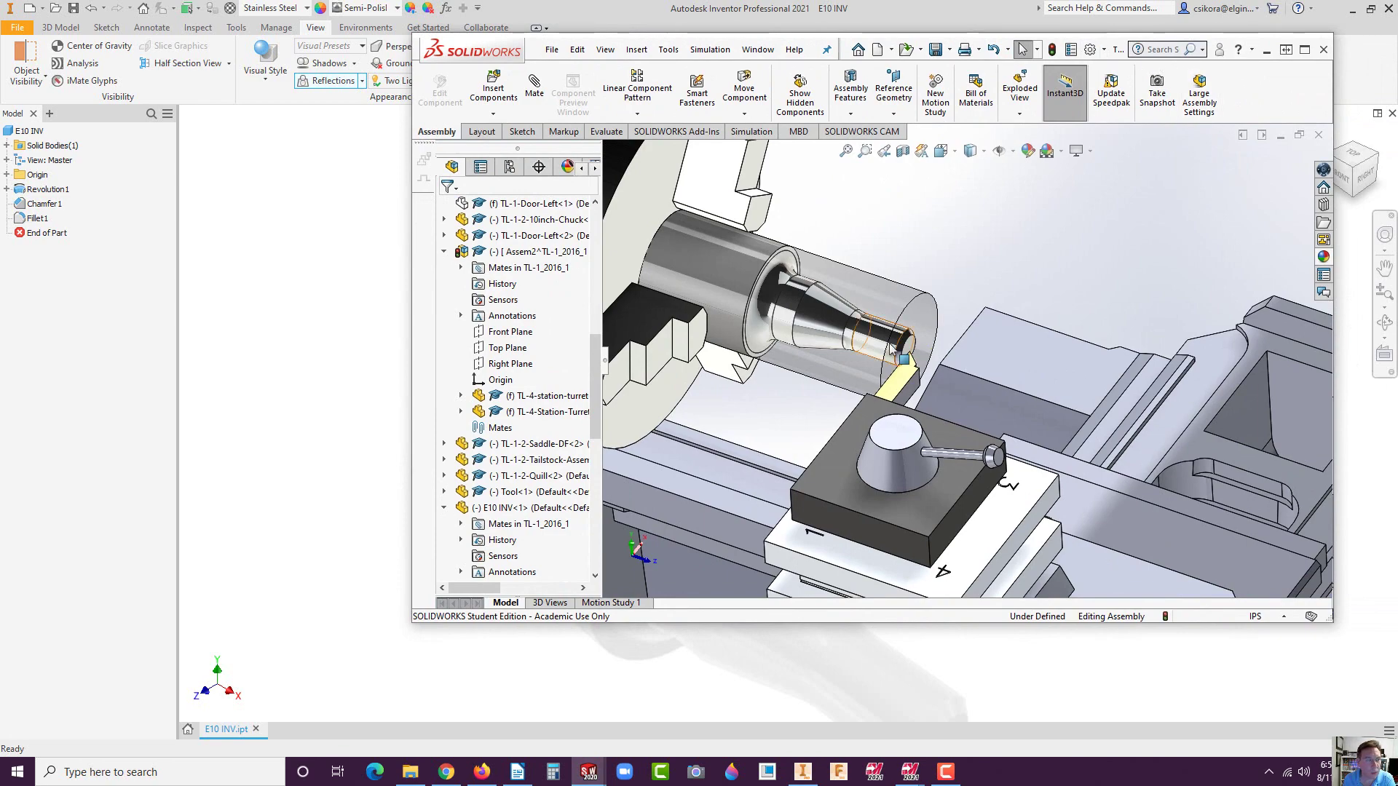
{"action": "scroll", "coordinate": [899, 375], "scroll_direction": "up", "scroll_amount": 6}
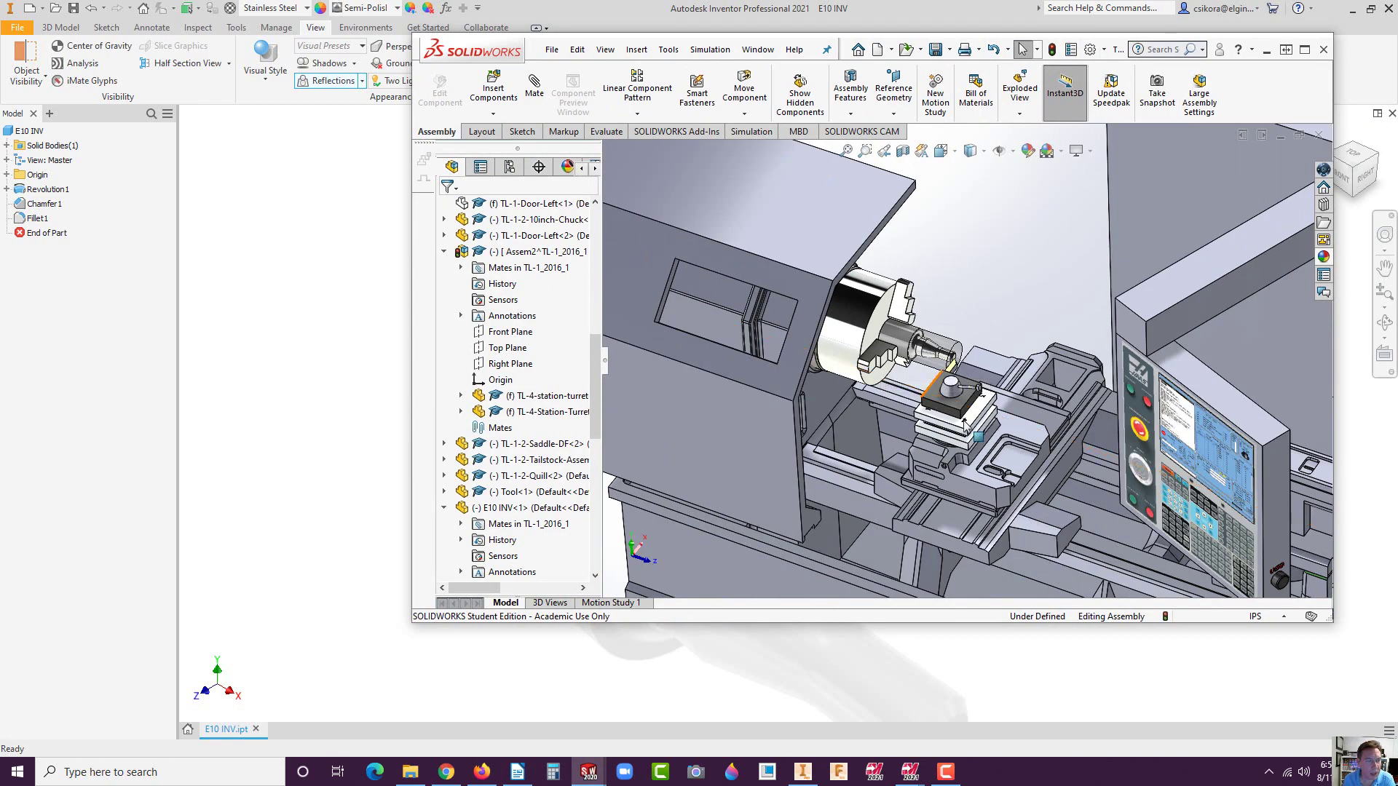
{"action": "scroll", "coordinate": [947, 382], "scroll_direction": "down", "scroll_amount": 4}
{"action": "middle_click_drag", "start_coordinate": [1007, 368], "coordinate": [986, 385]}
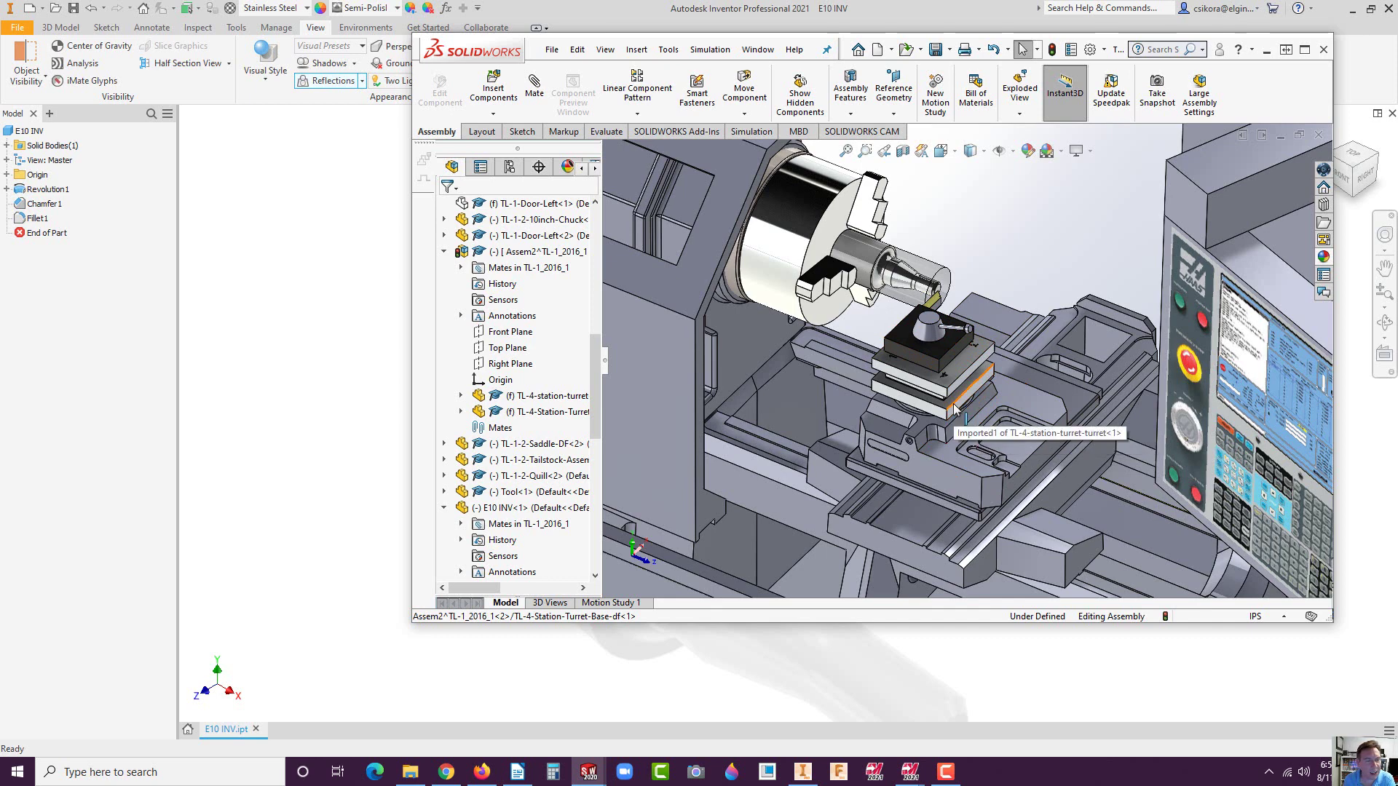
{"action": "scroll", "coordinate": [994, 368], "scroll_direction": "up", "scroll_amount": 5}
{"action": "scroll", "coordinate": [995, 365], "scroll_direction": "down", "scroll_amount": 2}
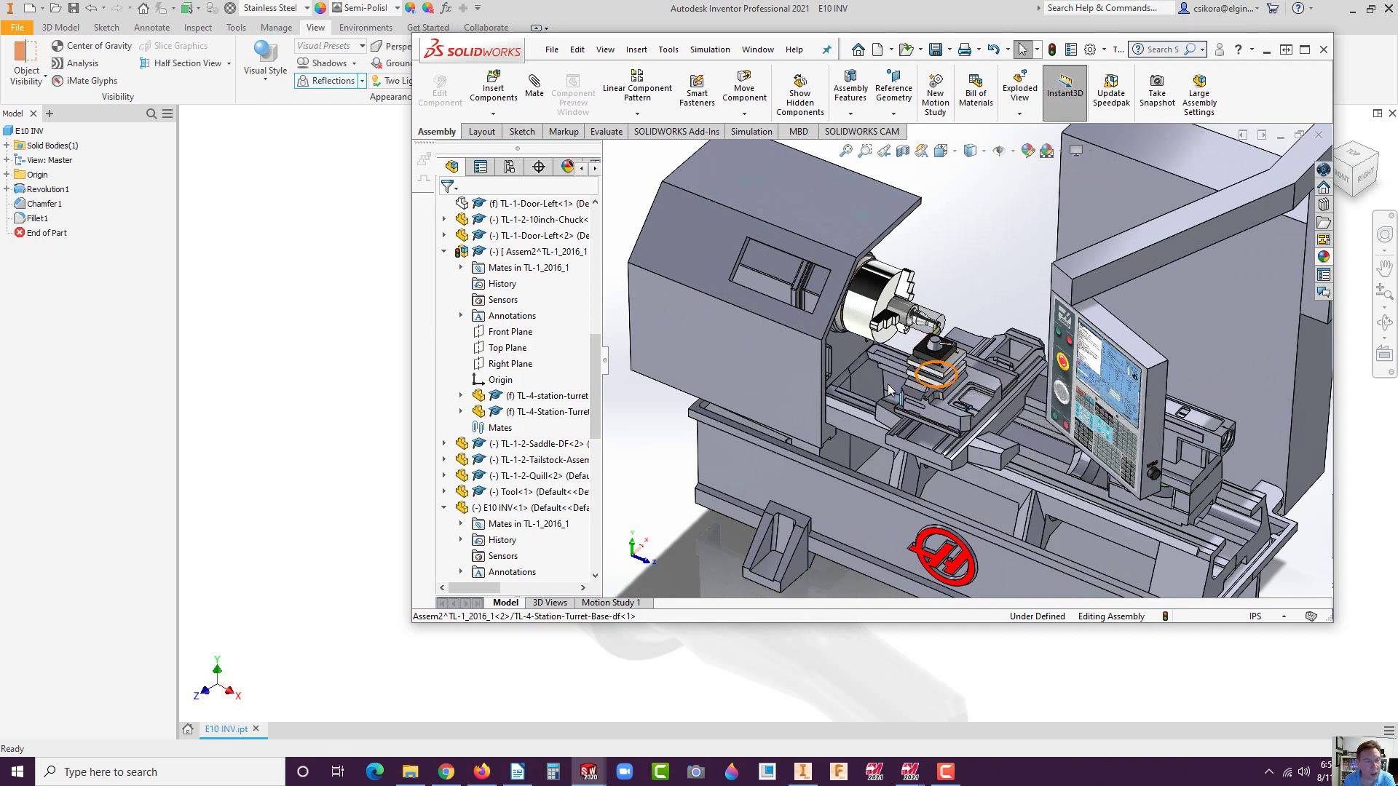
{"action": "middle_click_drag", "start_coordinate": [924, 373], "coordinate": [1154, 364]}
{"action": "scroll", "coordinate": [1154, 364], "scroll_direction": "down", "scroll_amount": 3}
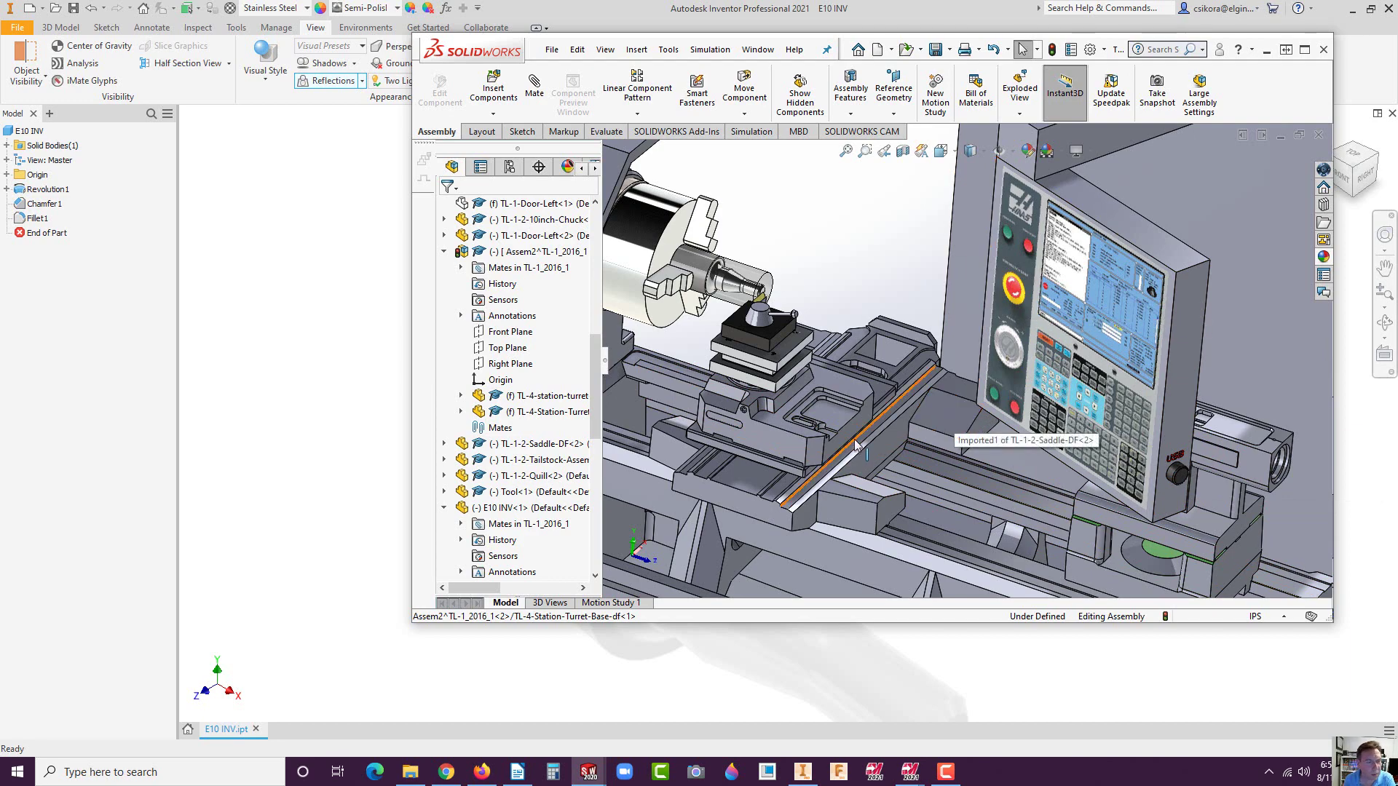
{"action": "middle_click_drag", "start_coordinate": [954, 412], "coordinate": [872, 434]}
{"action": "scroll", "coordinate": [746, 350], "scroll_direction": "down", "scroll_amount": 3}
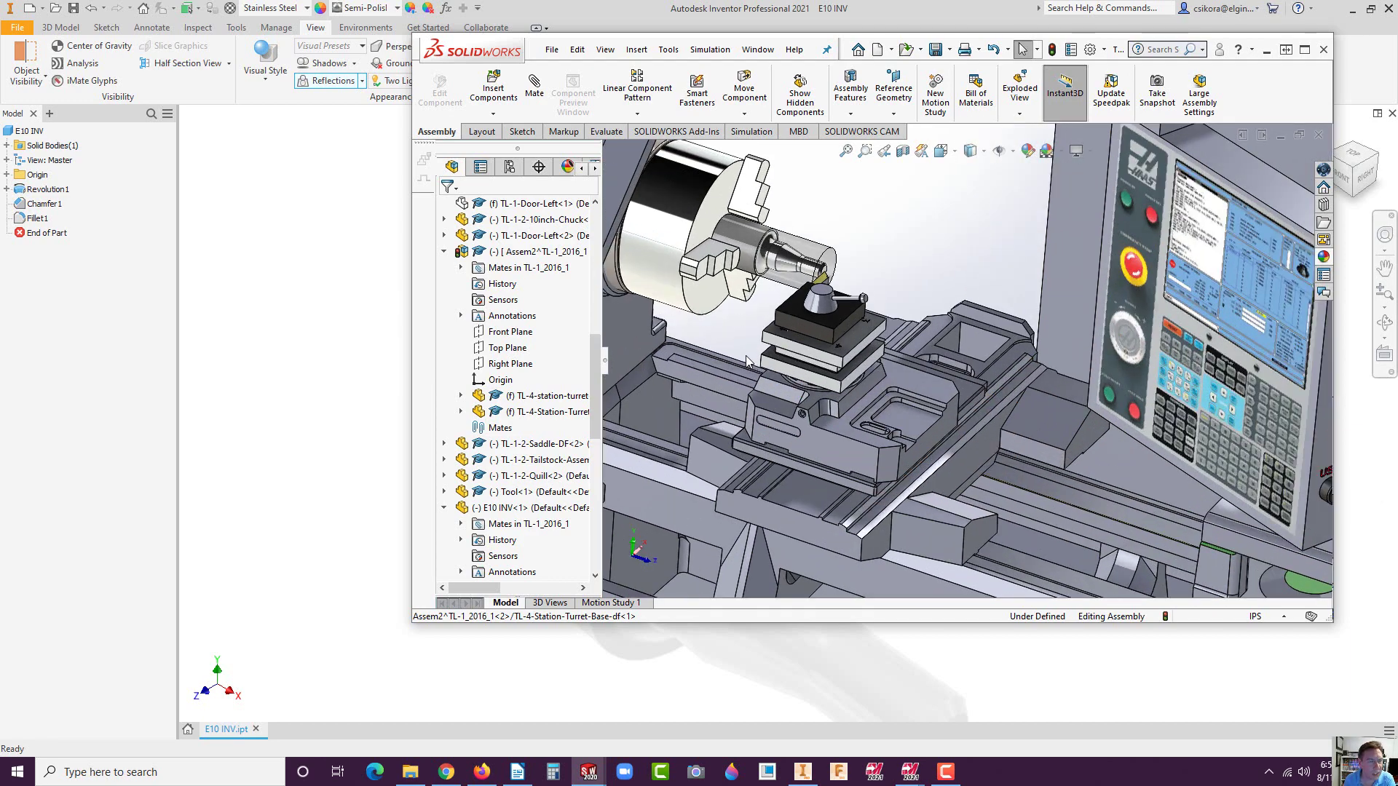
{"action": "middle_click_drag", "start_coordinate": [745, 350], "coordinate": [743, 338]}
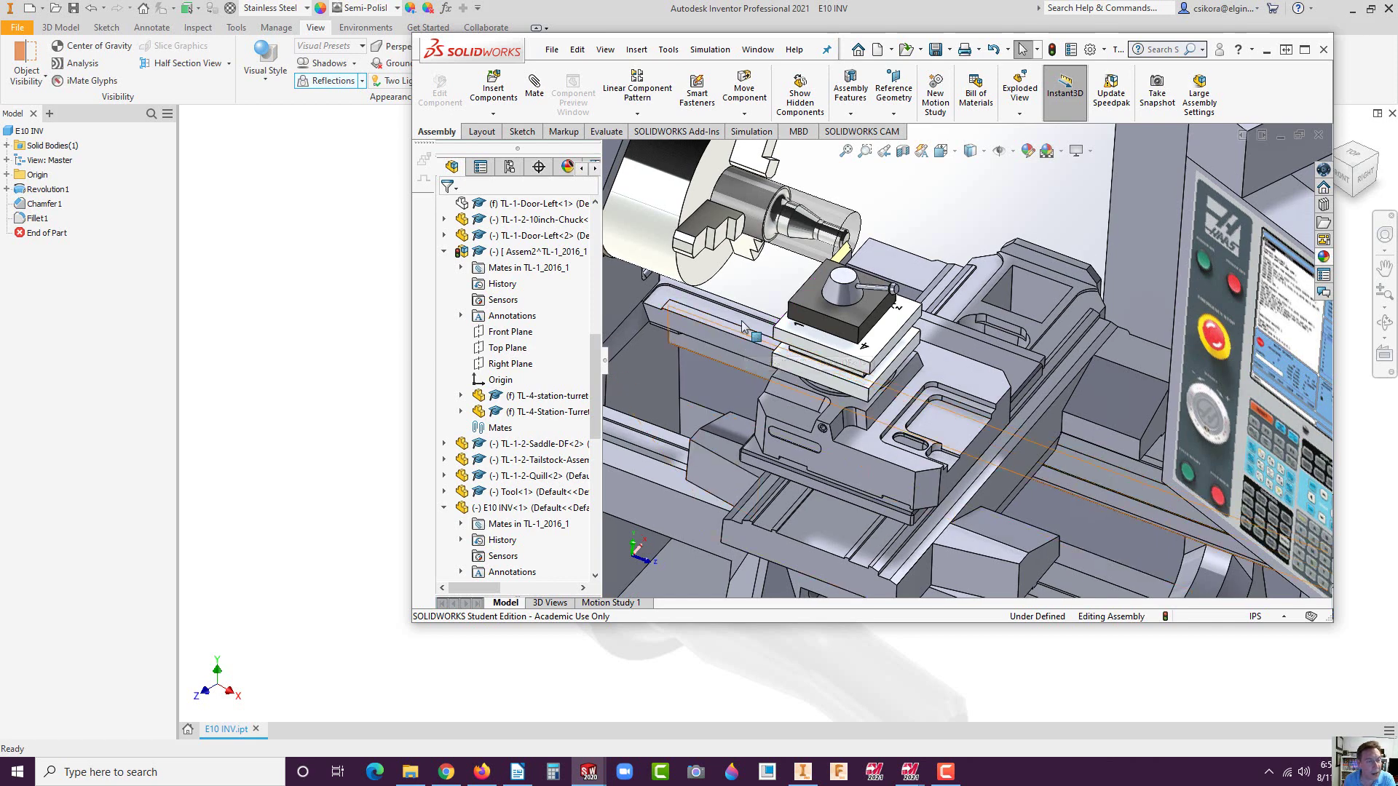
{"action": "scroll", "coordinate": [758, 285], "scroll_direction": "up", "scroll_amount": 3}
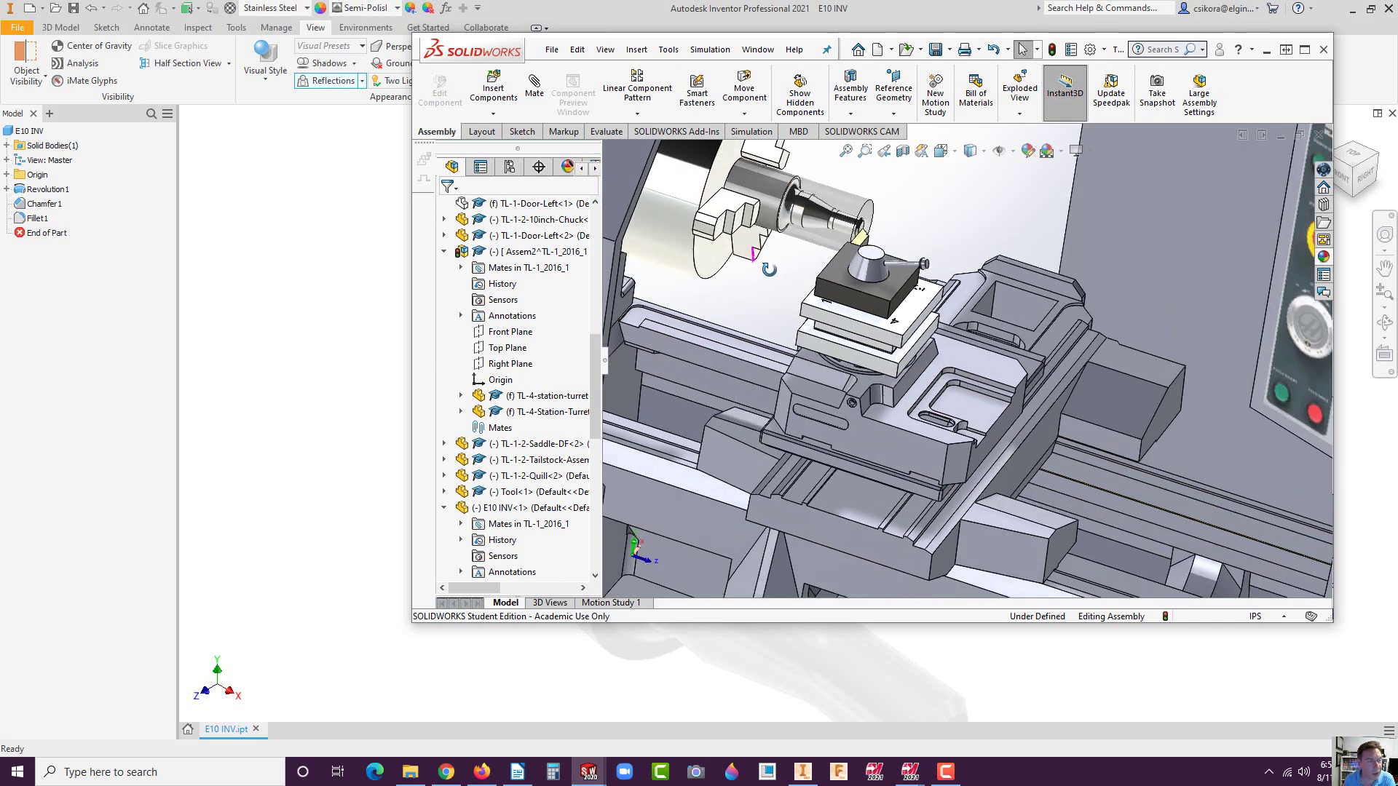
{"action": "scroll", "coordinate": [768, 276], "scroll_direction": "down", "scroll_amount": 5}
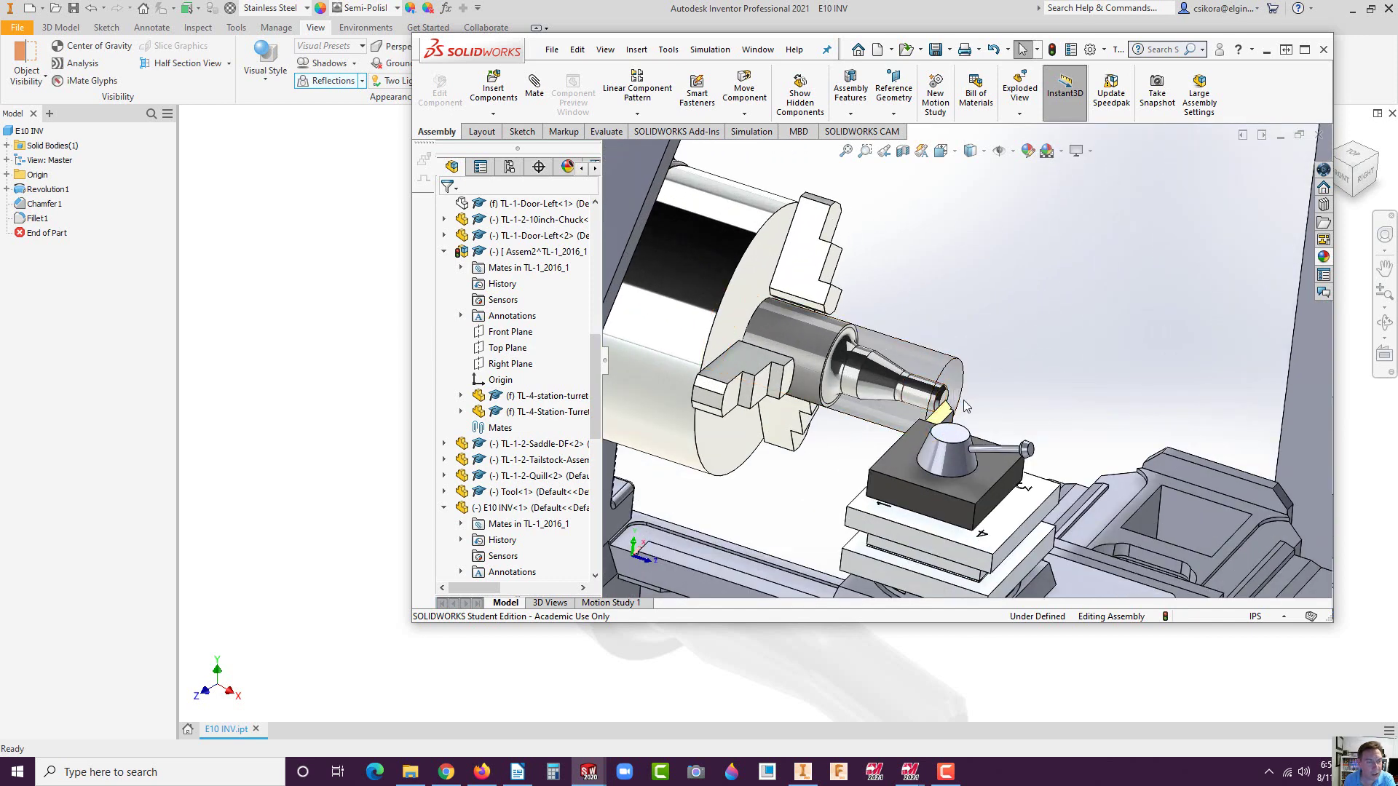
{"action": "middle_click_drag", "start_coordinate": [981, 399], "coordinate": [991, 409]}
{"action": "scroll", "coordinate": [999, 333], "scroll_direction": "down", "scroll_amount": 3}
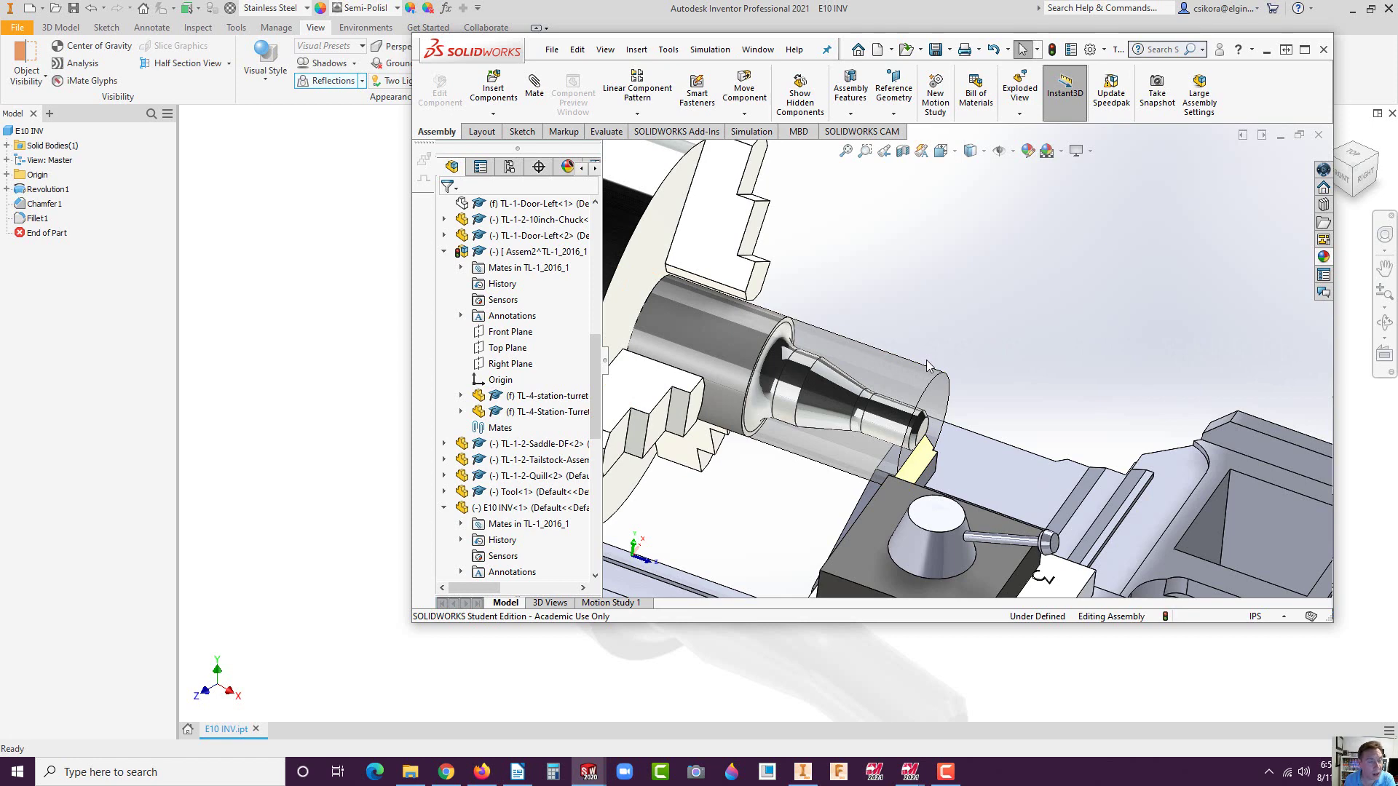
{"action": "scroll", "coordinate": [979, 379], "scroll_direction": "down", "scroll_amount": 3}
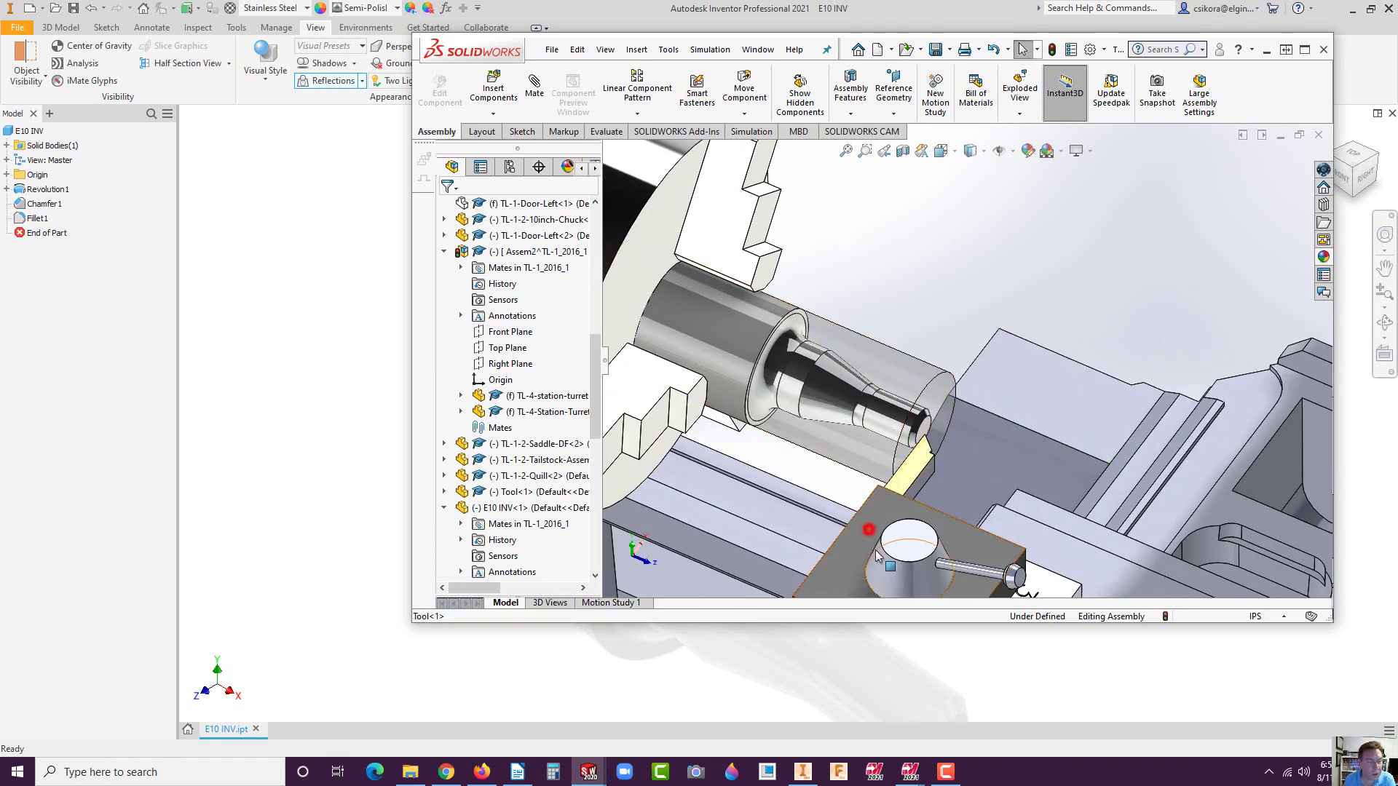
Step: Move the Tool component back from the stock and along the bed towards the chuck
{"action": "left_click", "coordinate": [869, 530]}
{"action": "left_click_drag", "start_coordinate": [874, 561], "coordinate": [830, 618]}
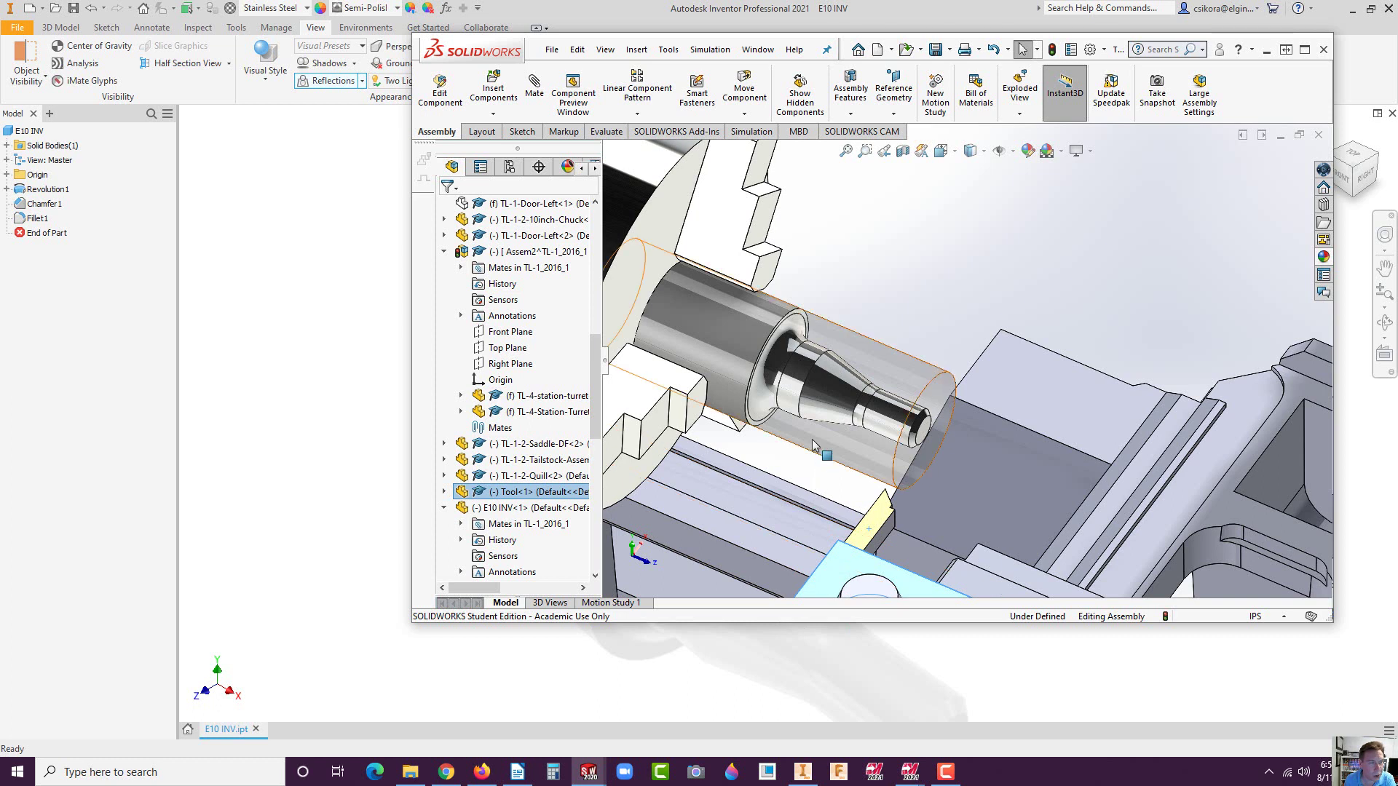
{"action": "left_click_drag", "start_coordinate": [829, 561], "coordinate": [677, 479]}
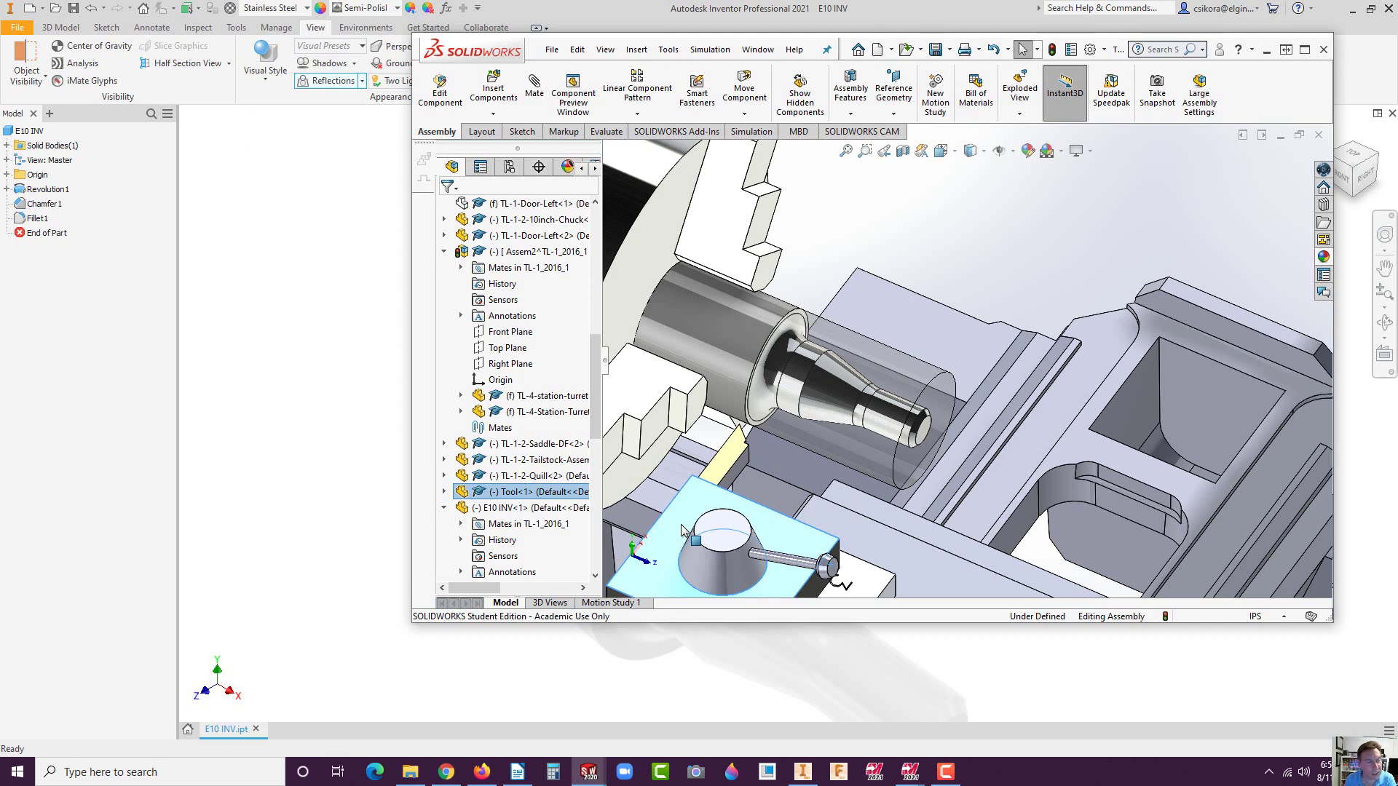
Step: Return to Inventor, bring up the E10 INV.pdf drawing in Firefox and examine the core pin's dimensions
{"action": "left_click", "coordinate": [153, 379]}
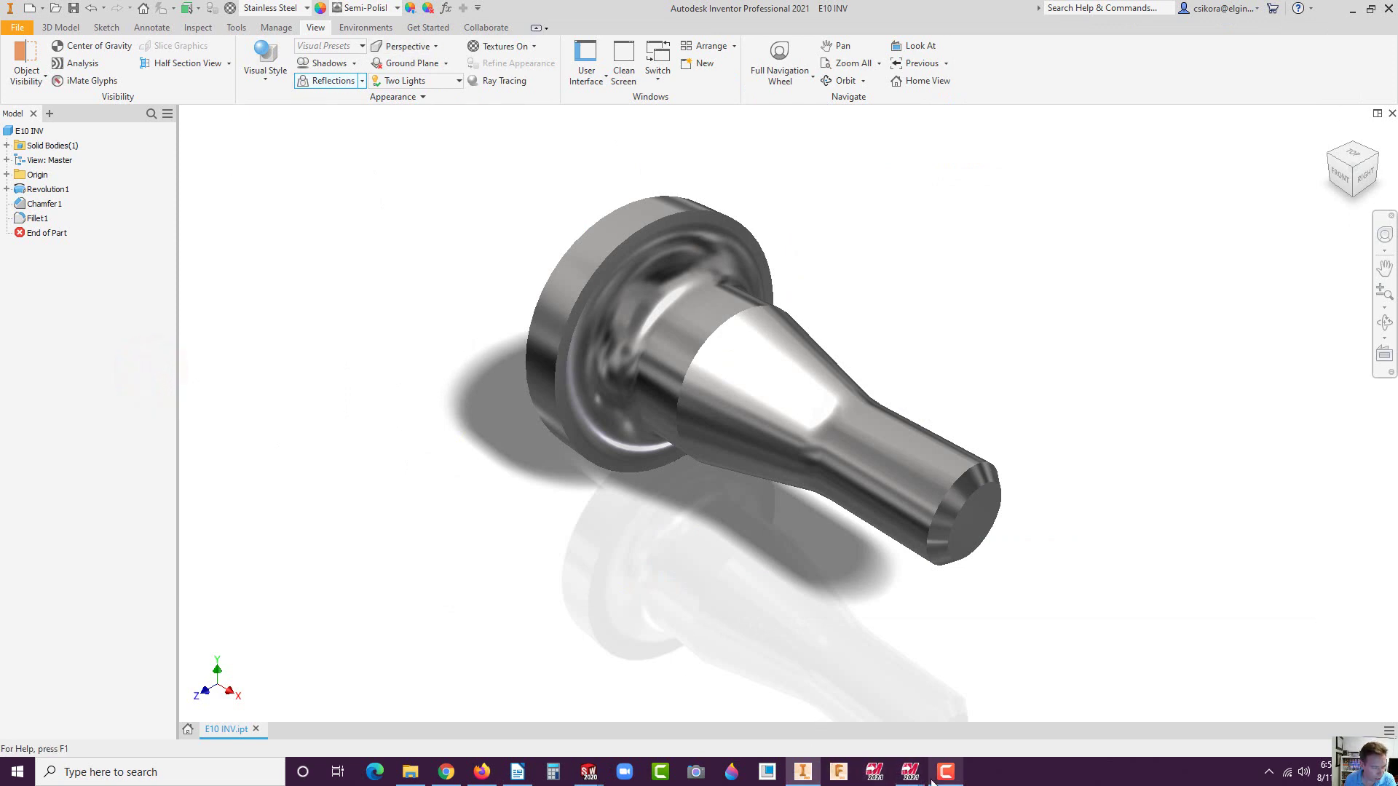
{"action": "left_click", "coordinate": [516, 773]}
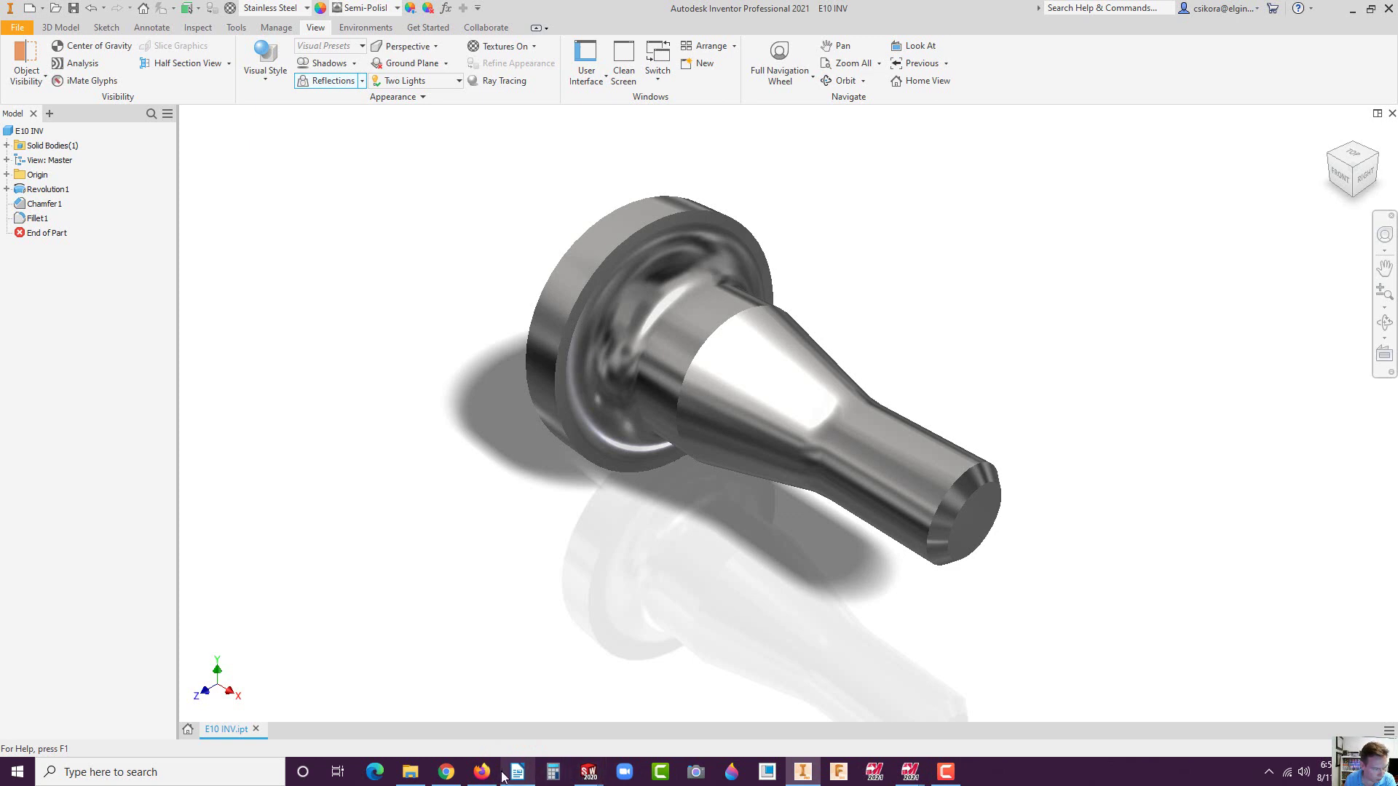
{"action": "left_click", "coordinate": [491, 776]}
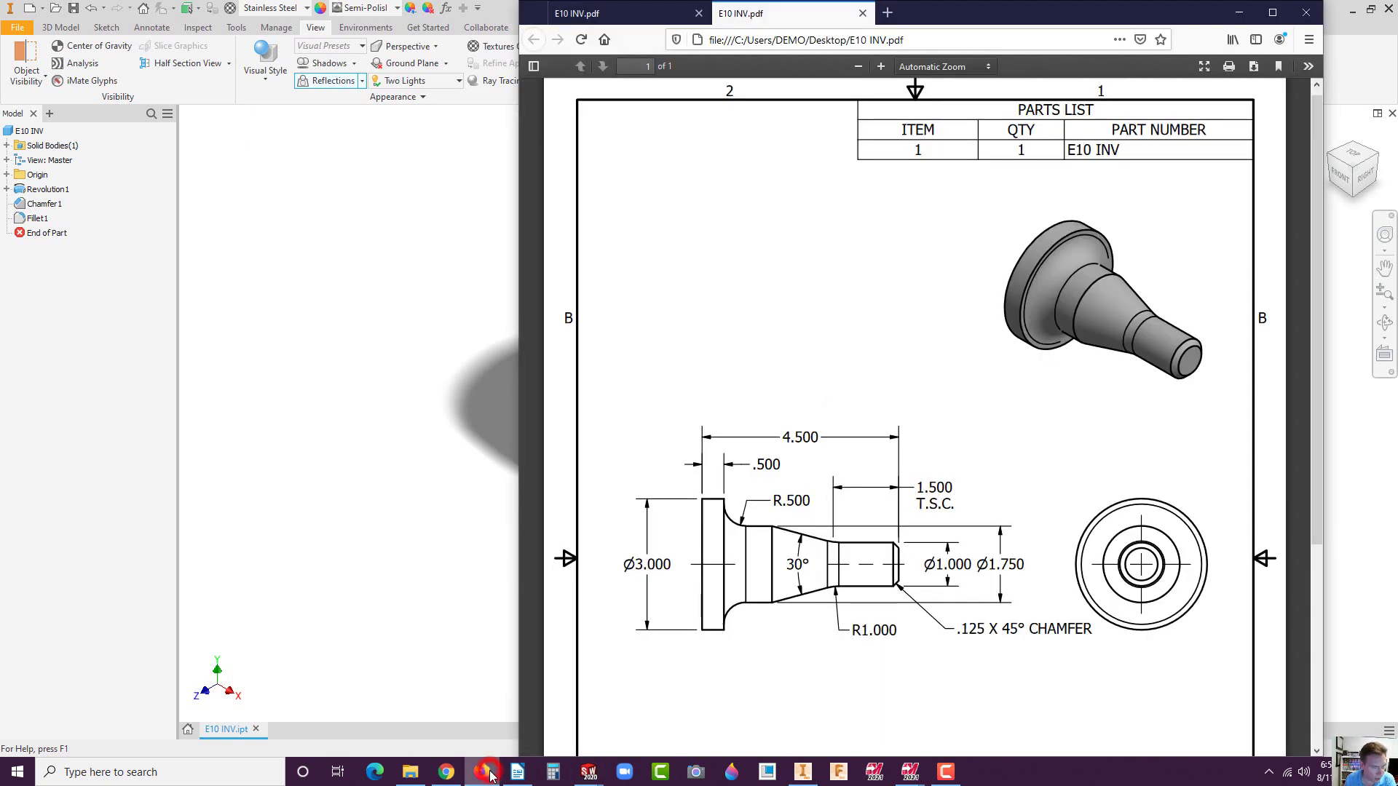
{"action": "scroll", "coordinate": [1050, 566], "scroll_direction": "down", "scroll_amount": 3}
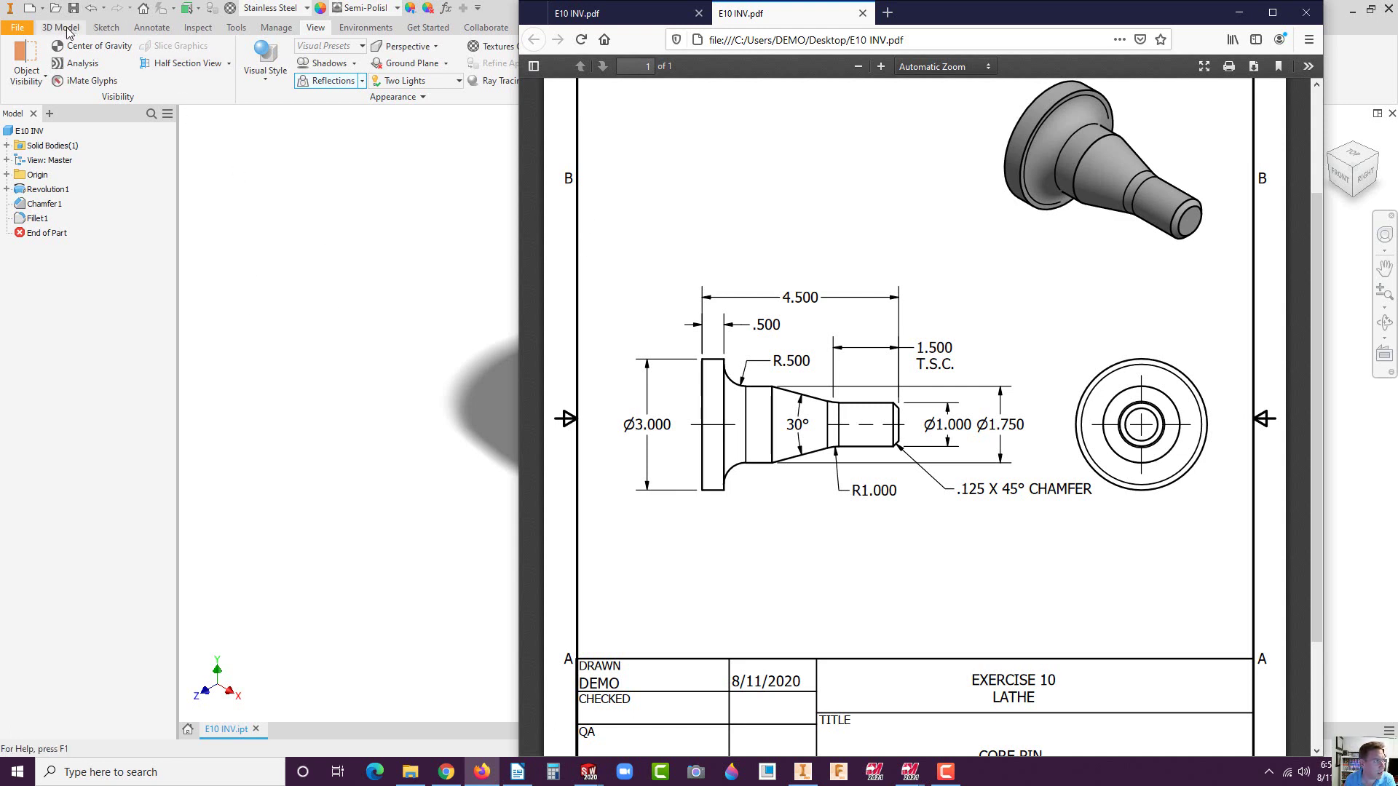
Step: Create a new Inventor part from the Standard.ipt template and start a 2D sketch on the XY plane
{"action": "left_click", "coordinate": [29, 10]}
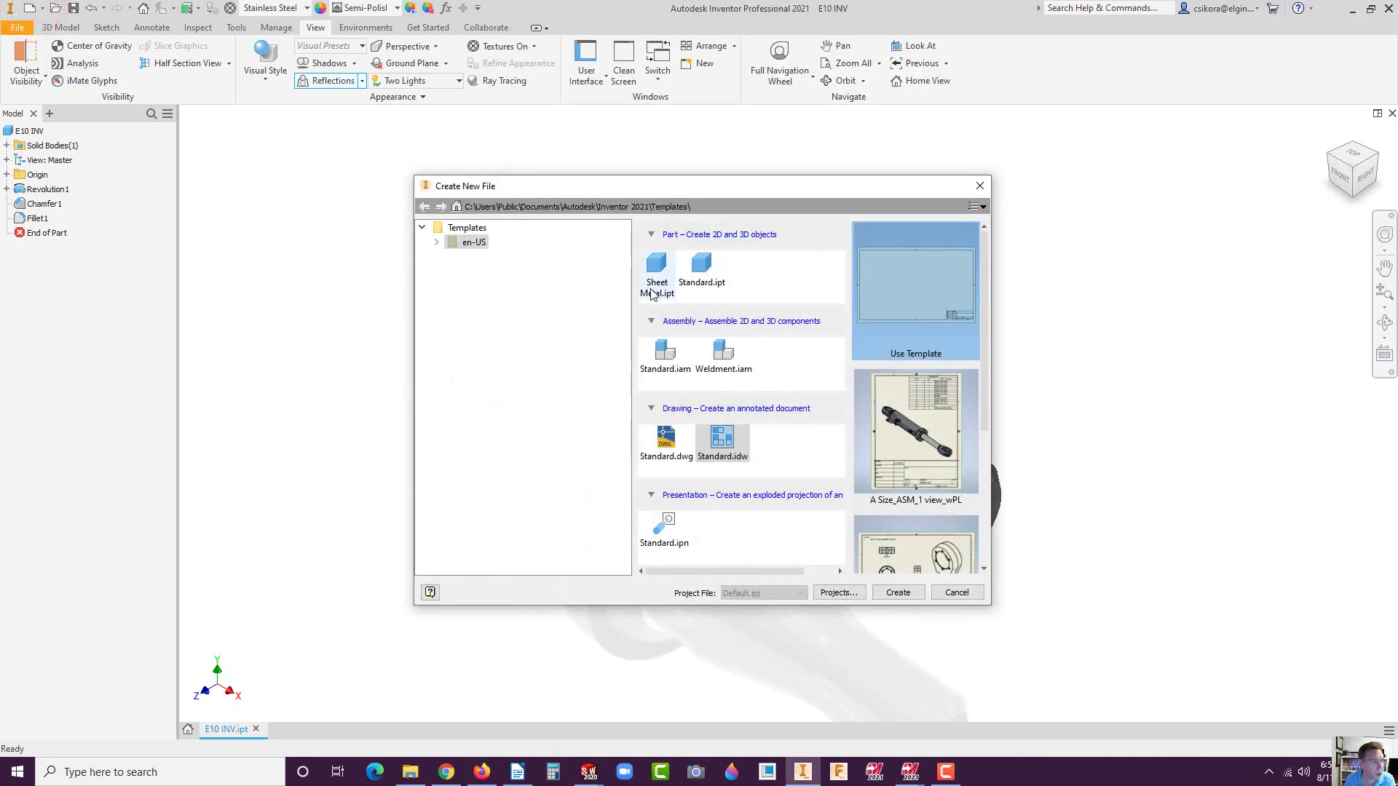
{"action": "left_click", "coordinate": [707, 267]}
{"action": "left_click", "coordinate": [897, 592]}
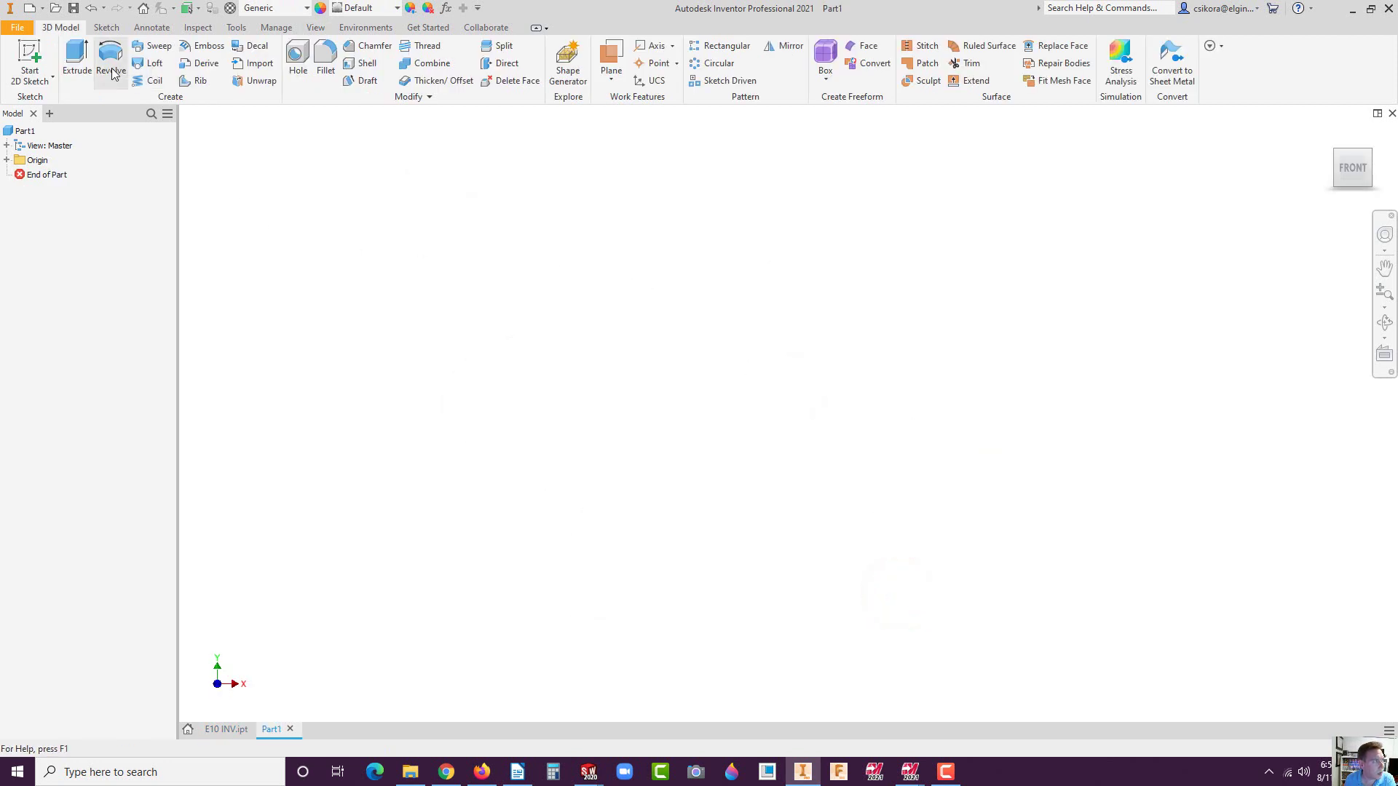
{"action": "left_click", "coordinate": [33, 56]}
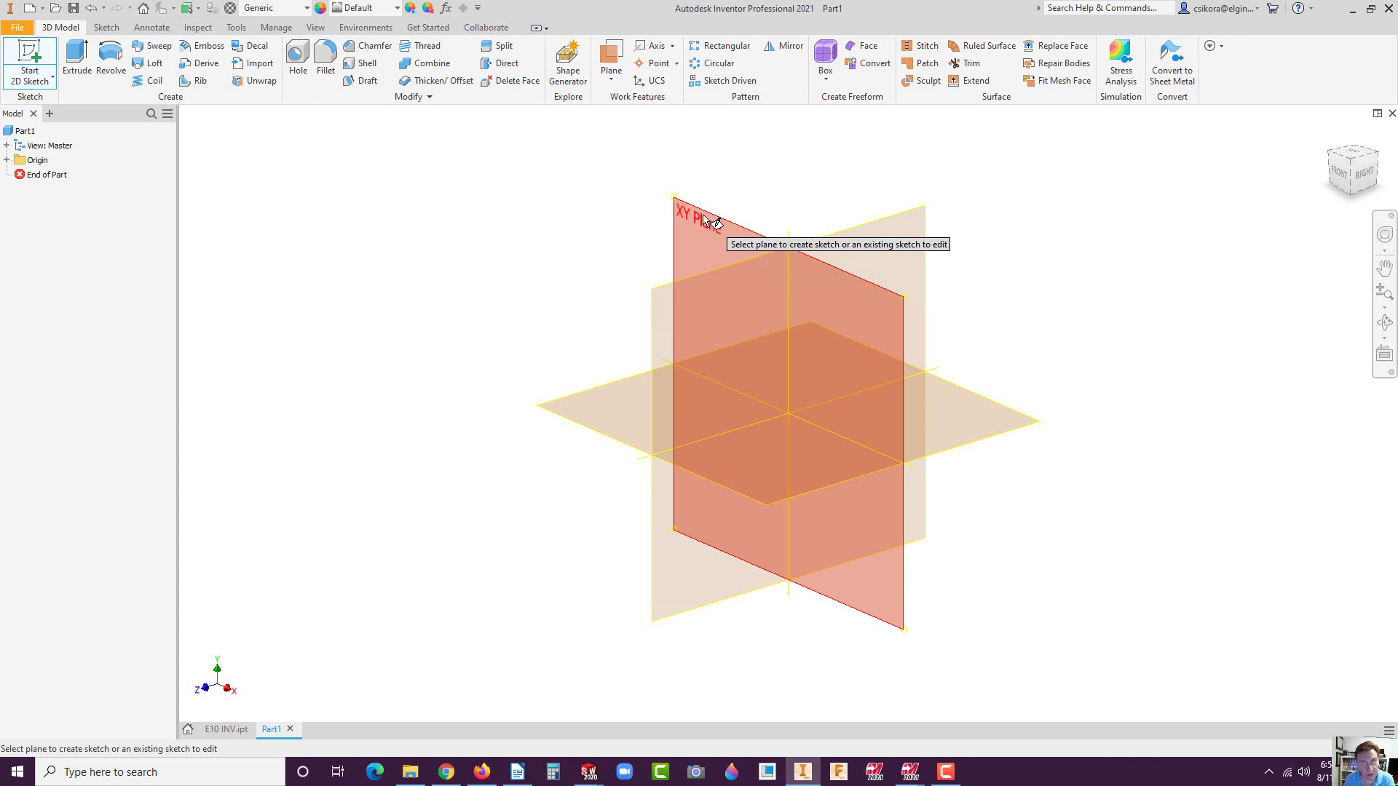
{"action": "left_click", "coordinate": [703, 216]}
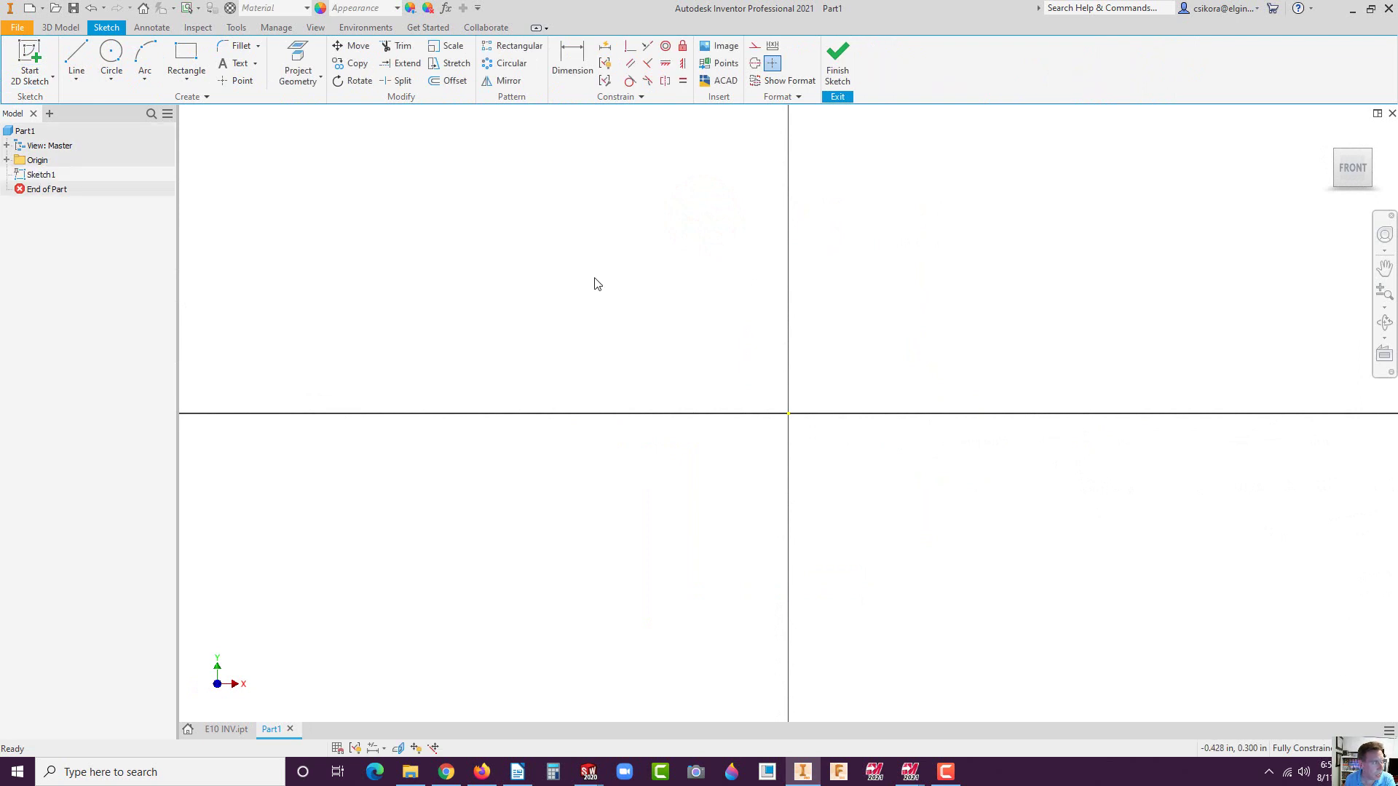
Step: Sketch a closed stepped half-profile from the origin, about 3.3 in long and 1.5 in high, with a sloped line between the two shank steps
{"action": "left_click", "coordinate": [78, 55]}
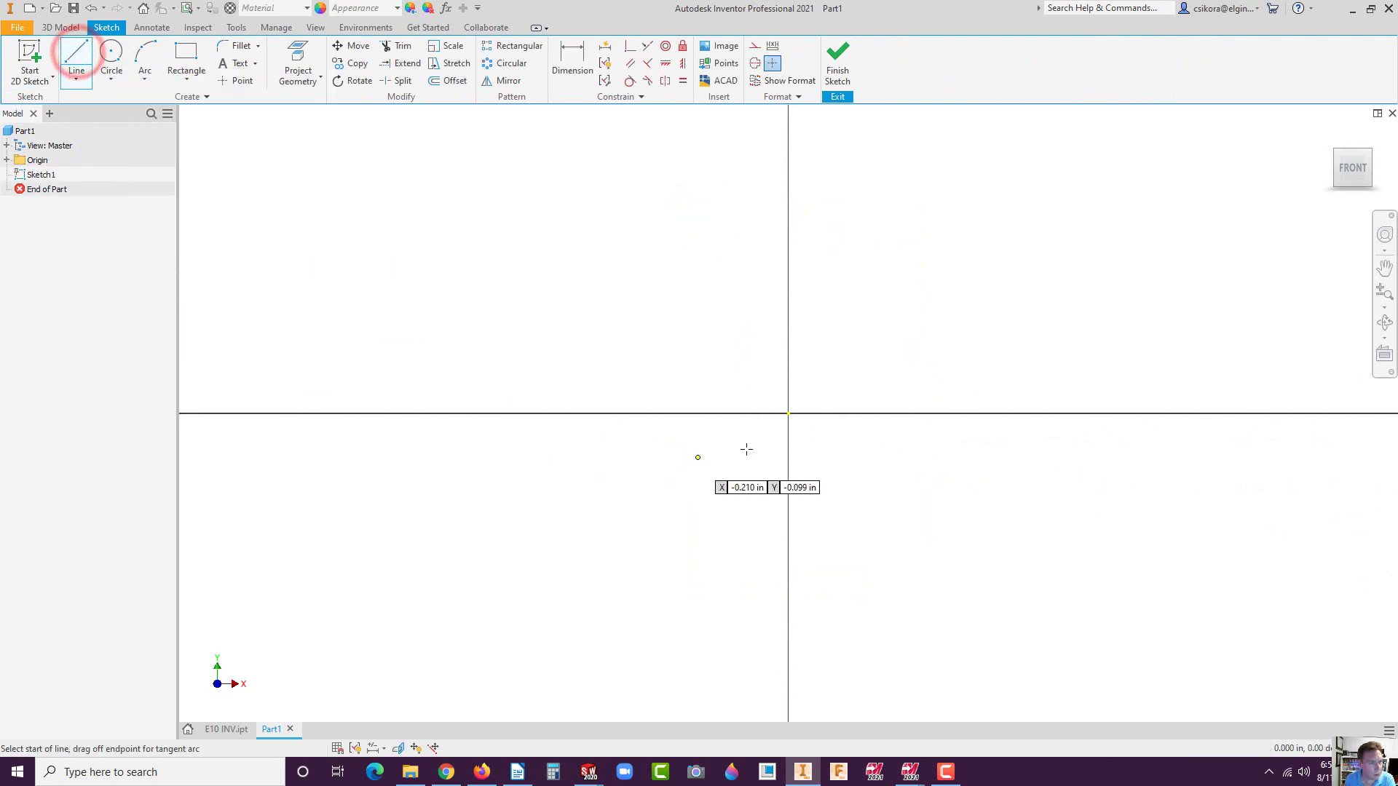
{"action": "left_click", "coordinate": [789, 413]}
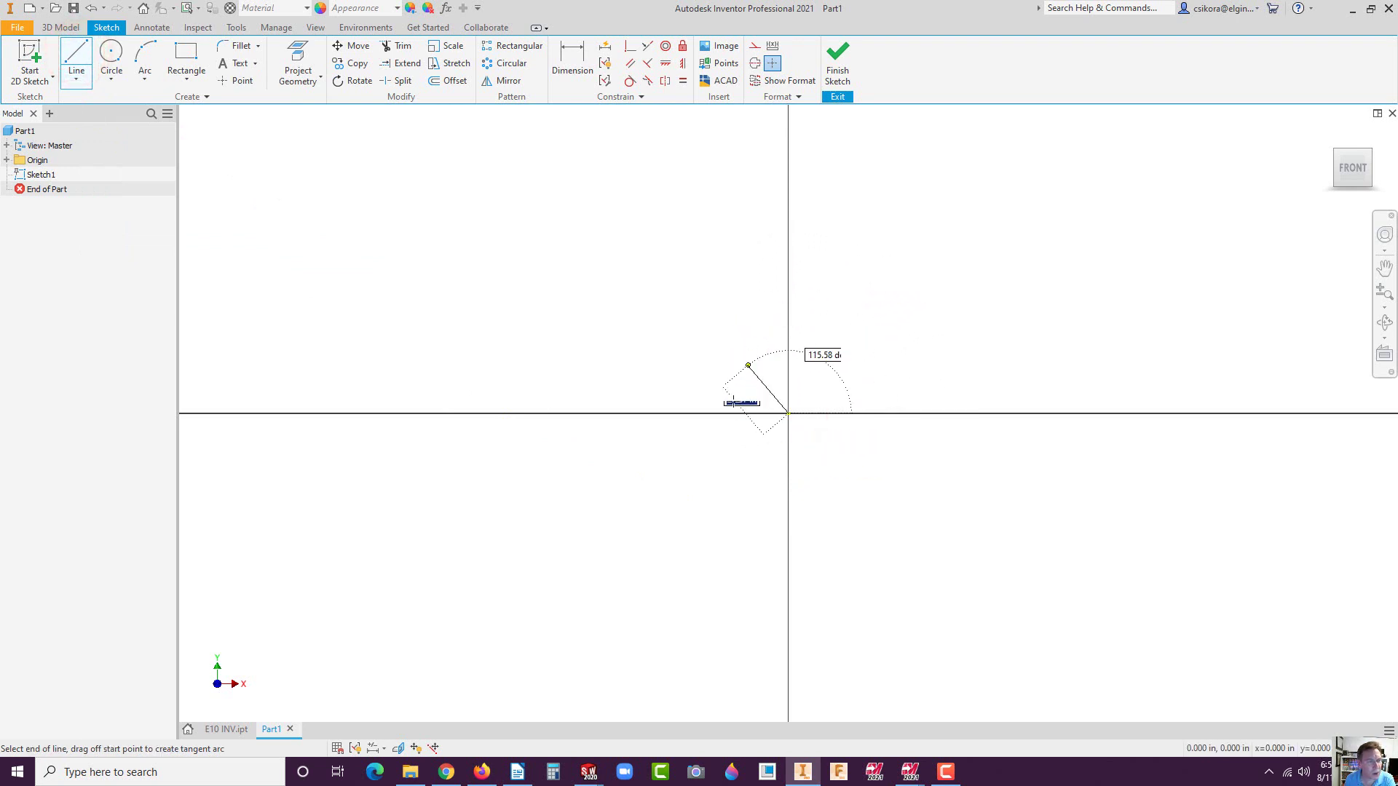
{"action": "scroll", "coordinate": [738, 436], "scroll_direction": "down", "scroll_amount": 5}
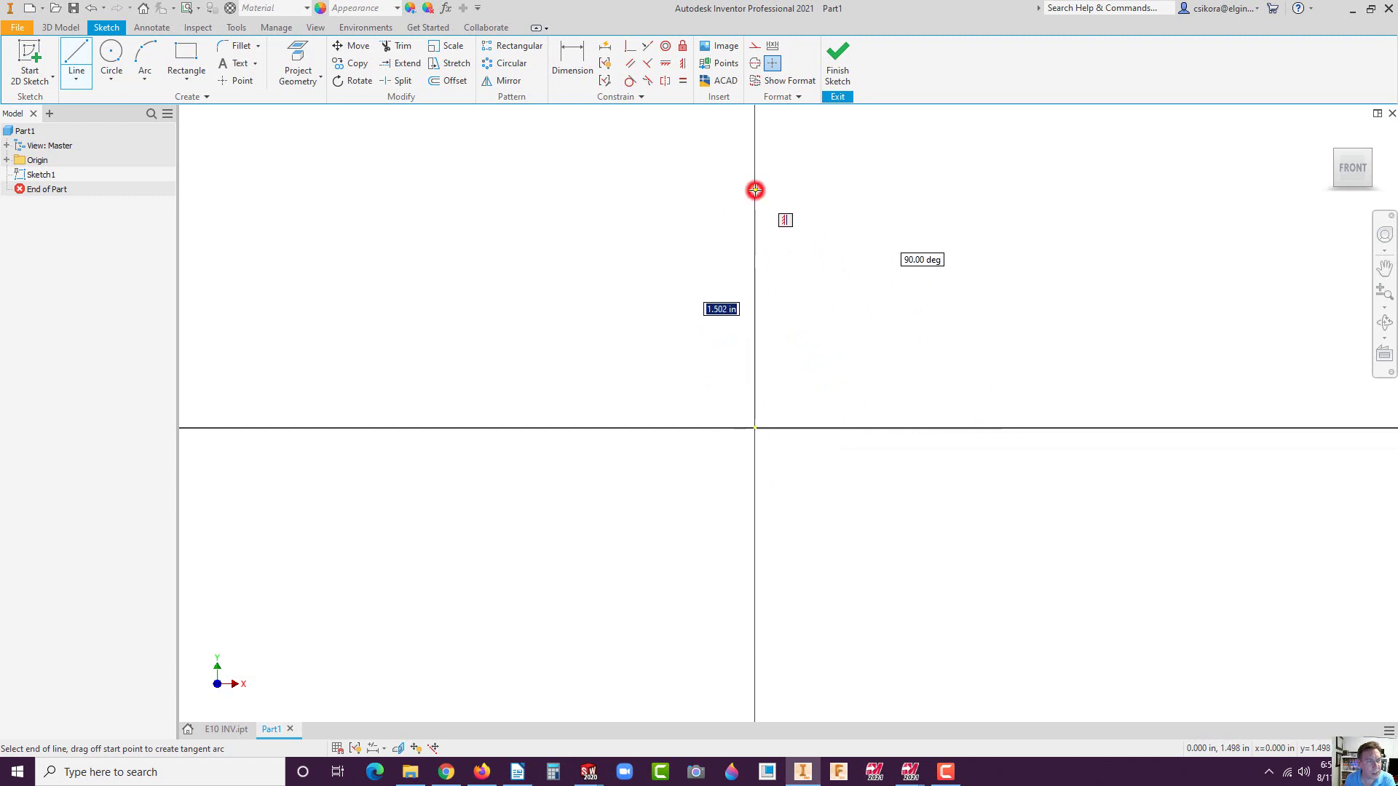
{"action": "left_click", "coordinate": [845, 190]}
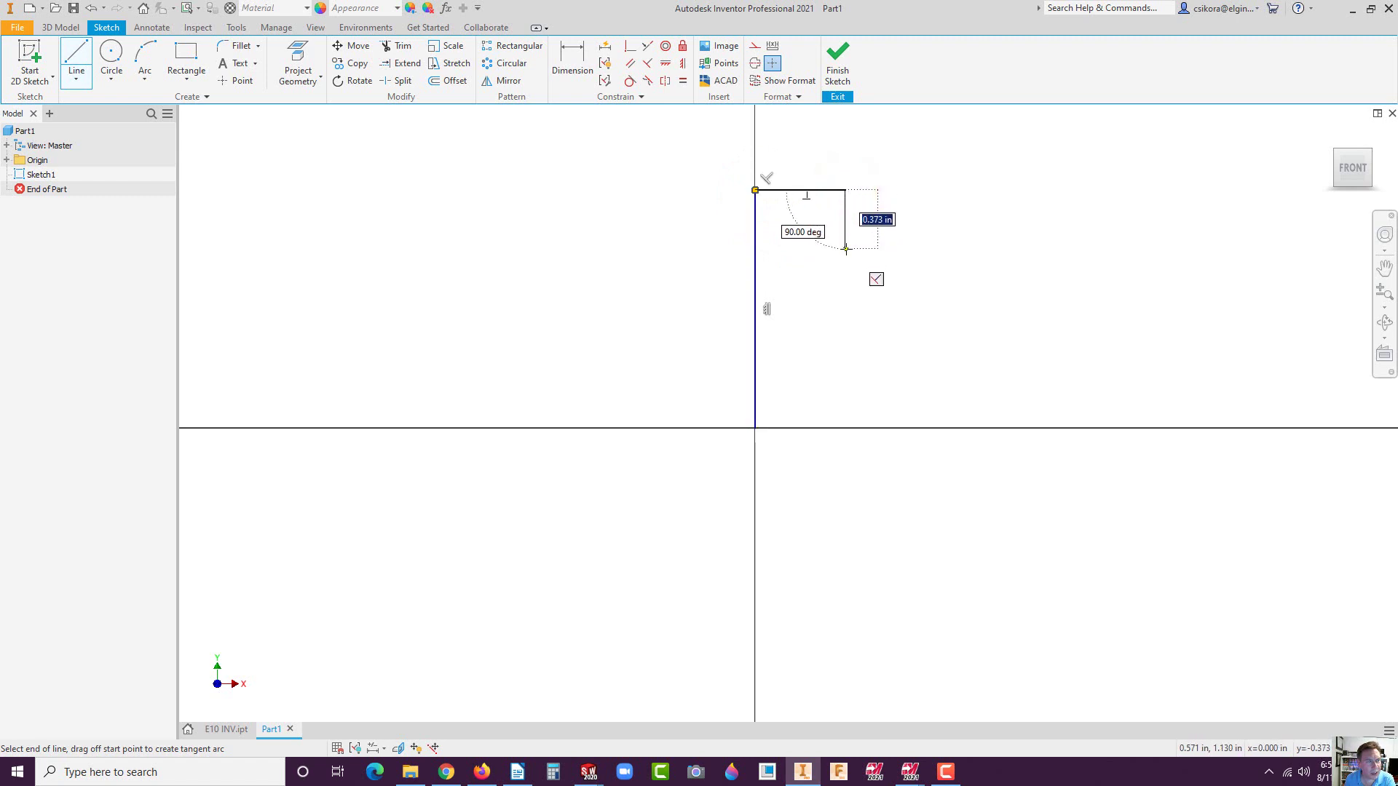
{"action": "left_click", "coordinate": [845, 247]}
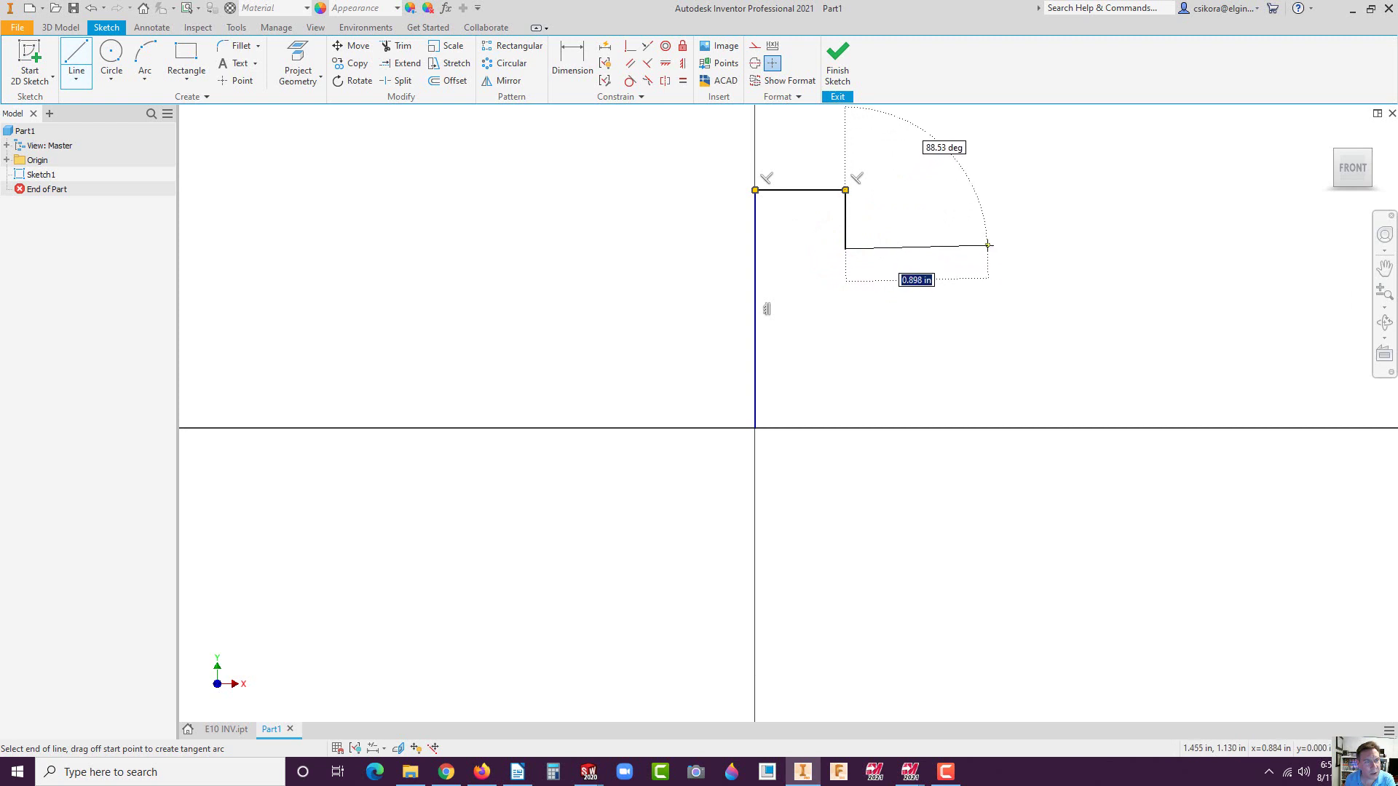
{"action": "left_click", "coordinate": [990, 248]}
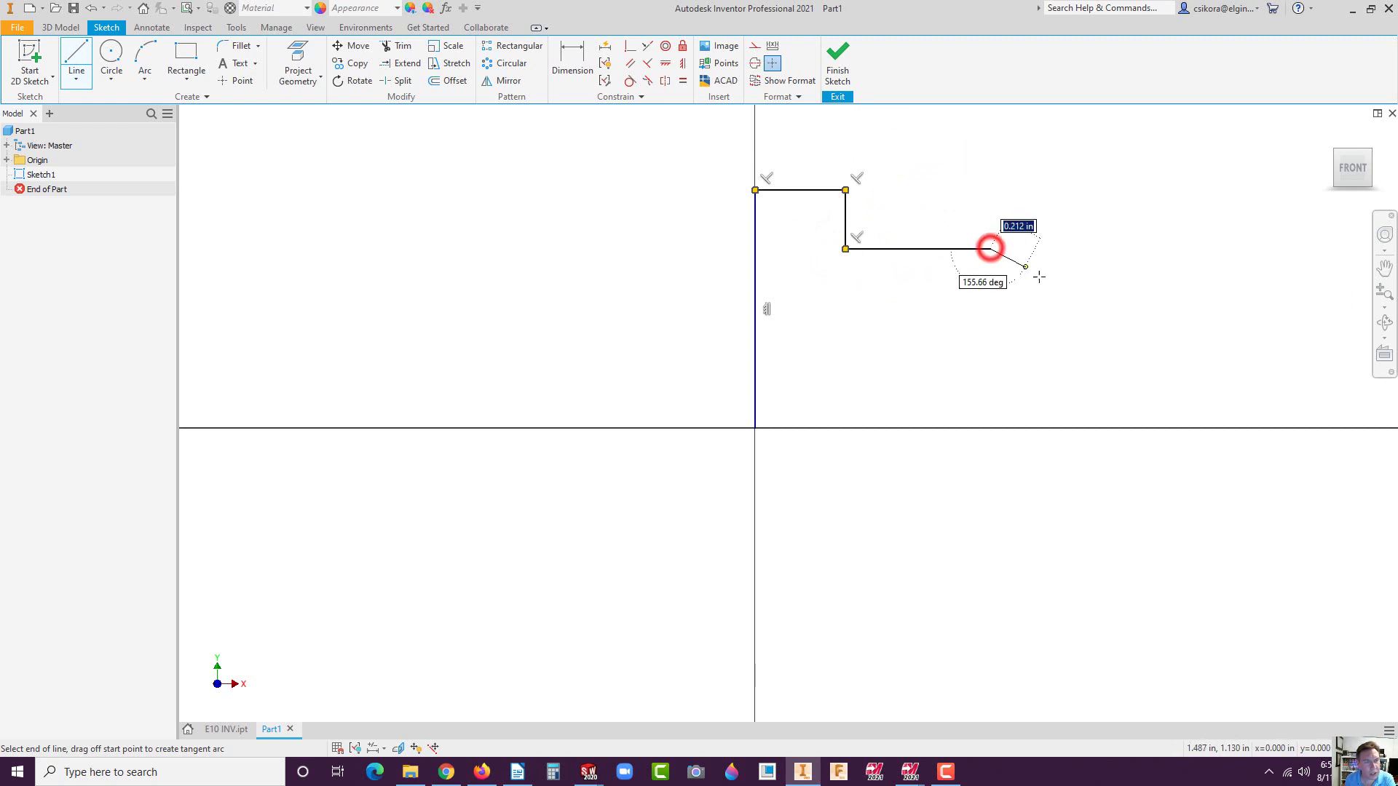
{"action": "left_click", "coordinate": [1100, 289]}
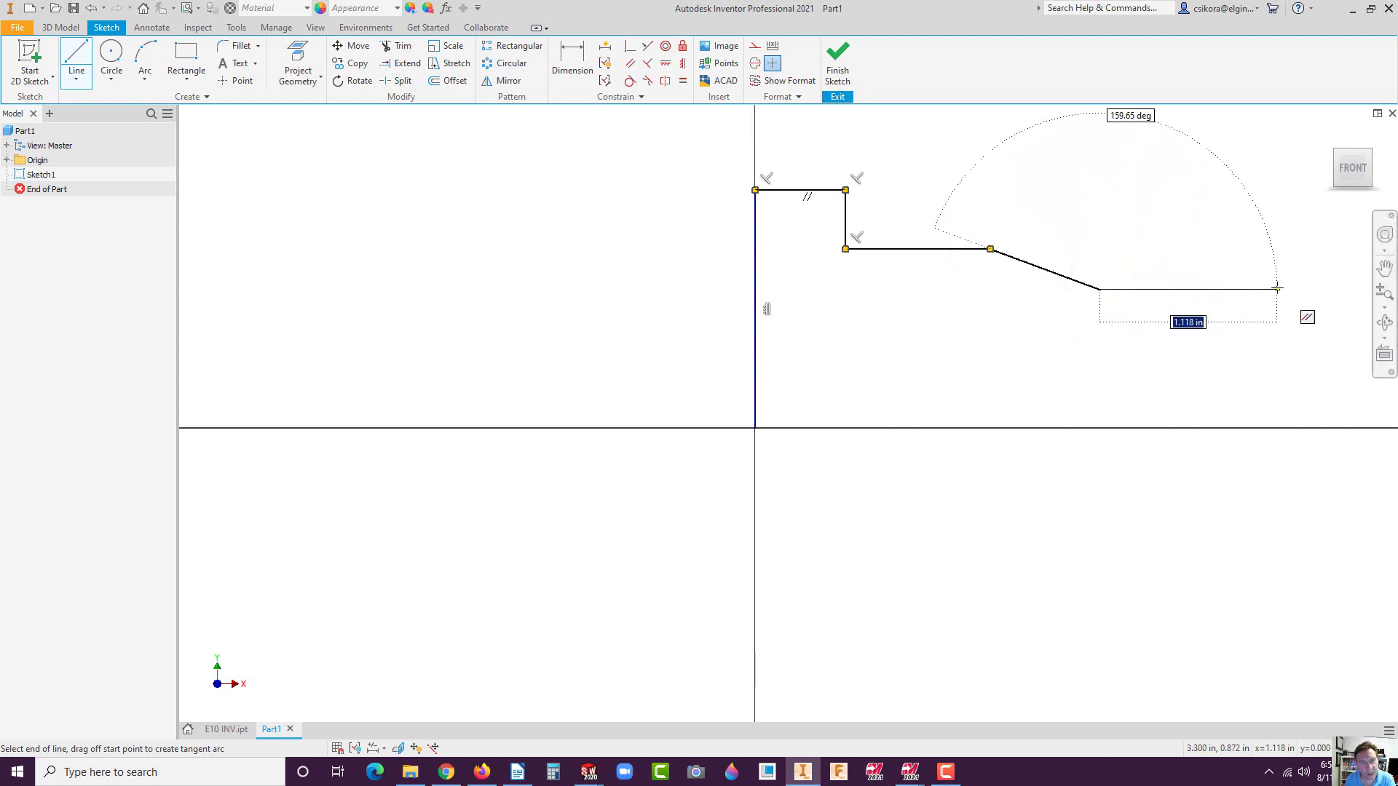
{"action": "left_click", "coordinate": [1277, 289]}
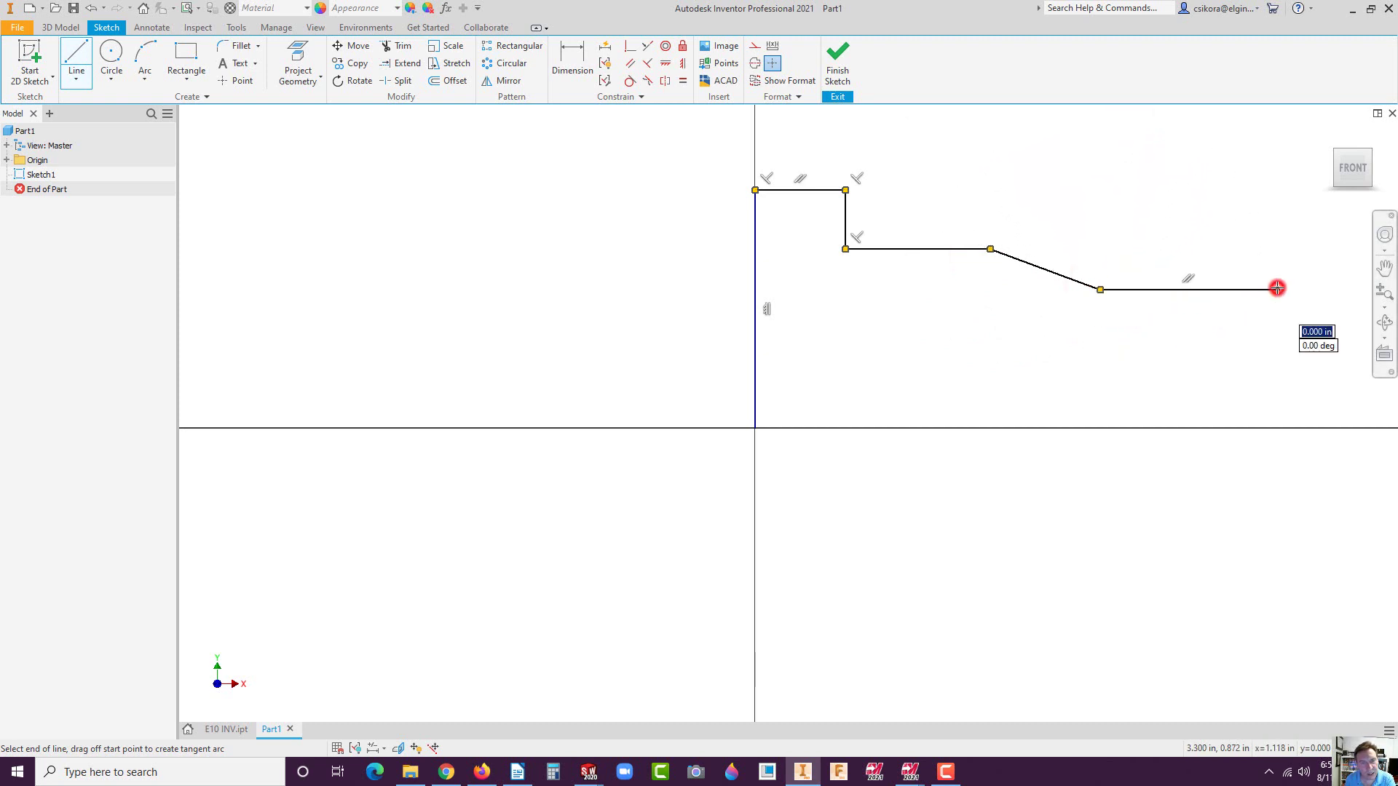
{"action": "left_click", "coordinate": [1279, 429]}
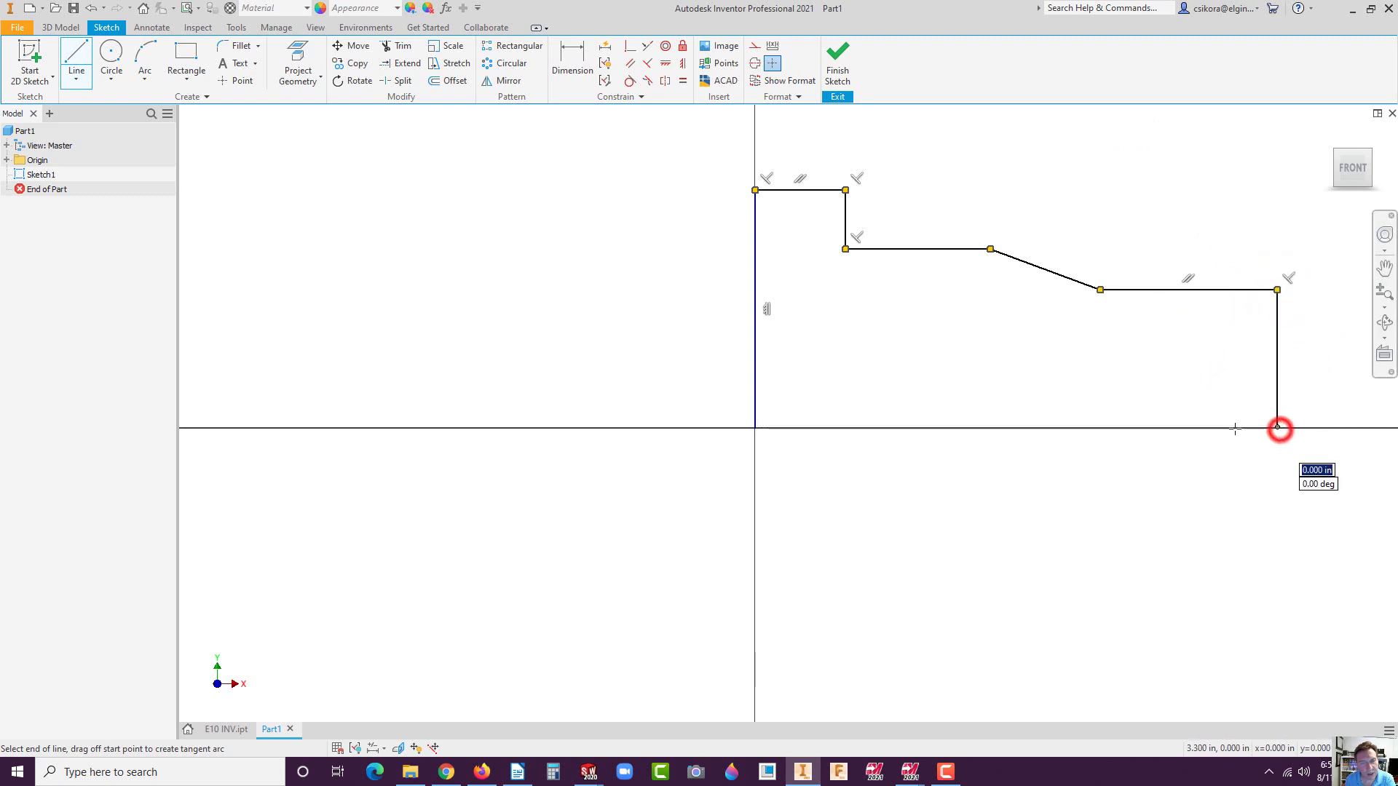
{"action": "left_click", "coordinate": [755, 428]}
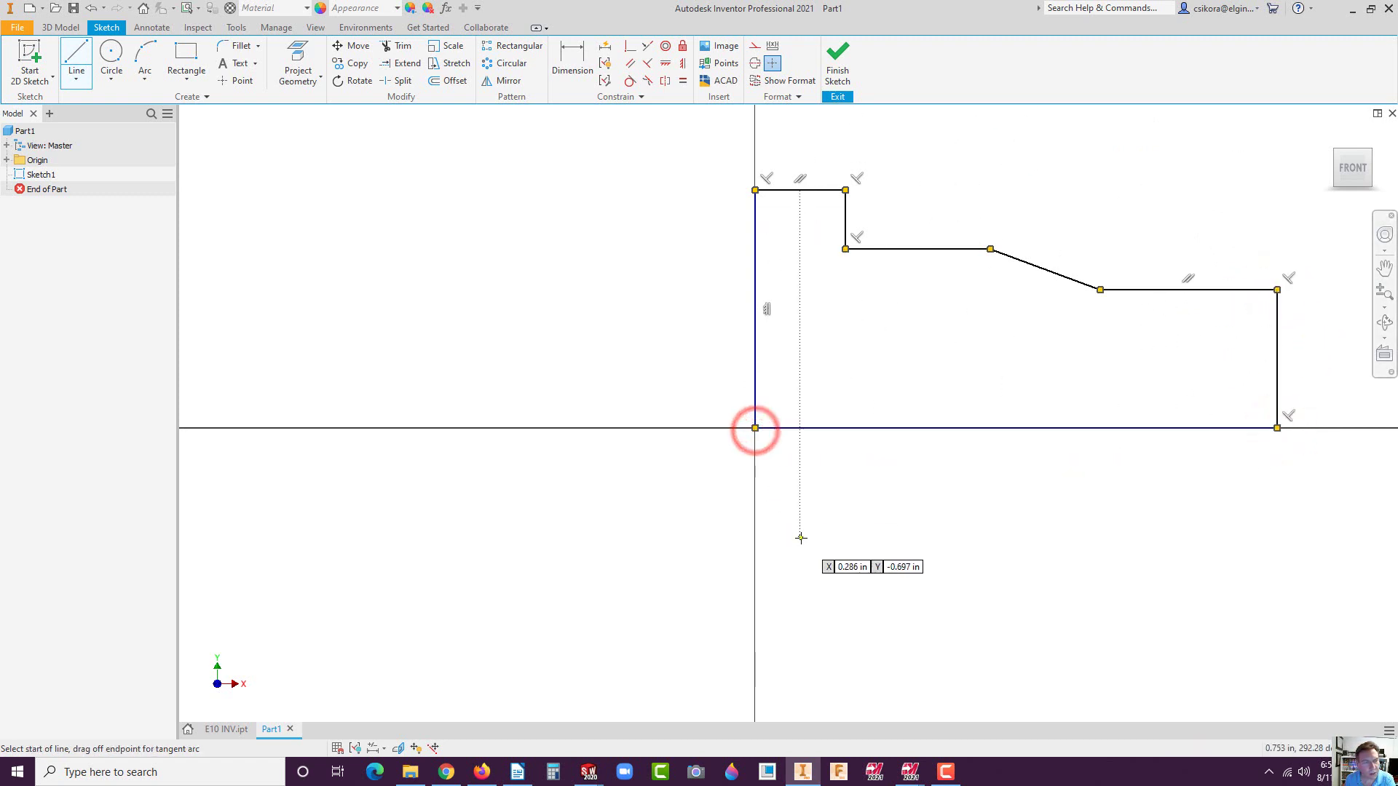
Step: Sketch a horizontal centerline about 0.92 in long from the origin in the negative X direction
{"action": "left_click", "coordinate": [75, 52]}
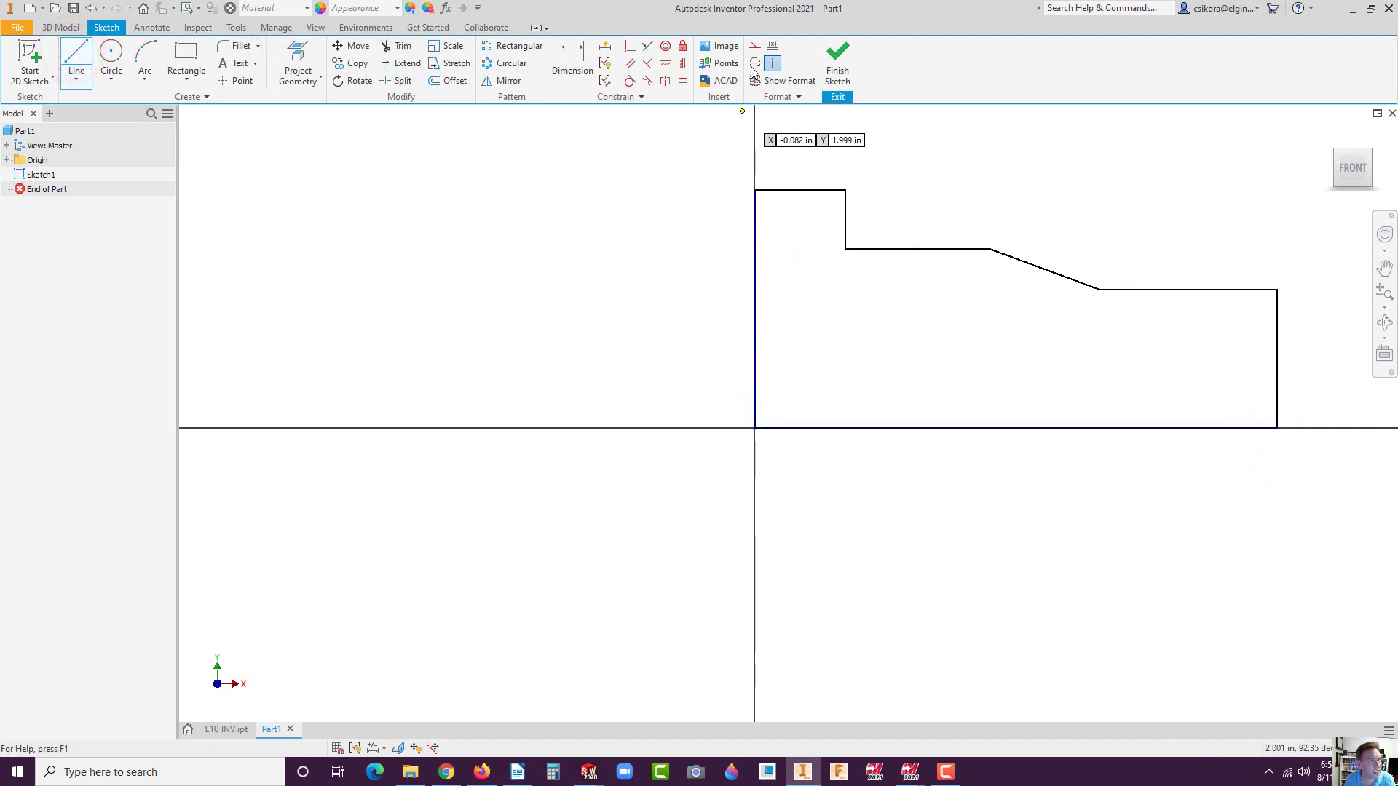
{"action": "left_click", "coordinate": [755, 63]}
{"action": "left_click", "coordinate": [754, 428]}
{"action": "left_click", "coordinate": [612, 428]}
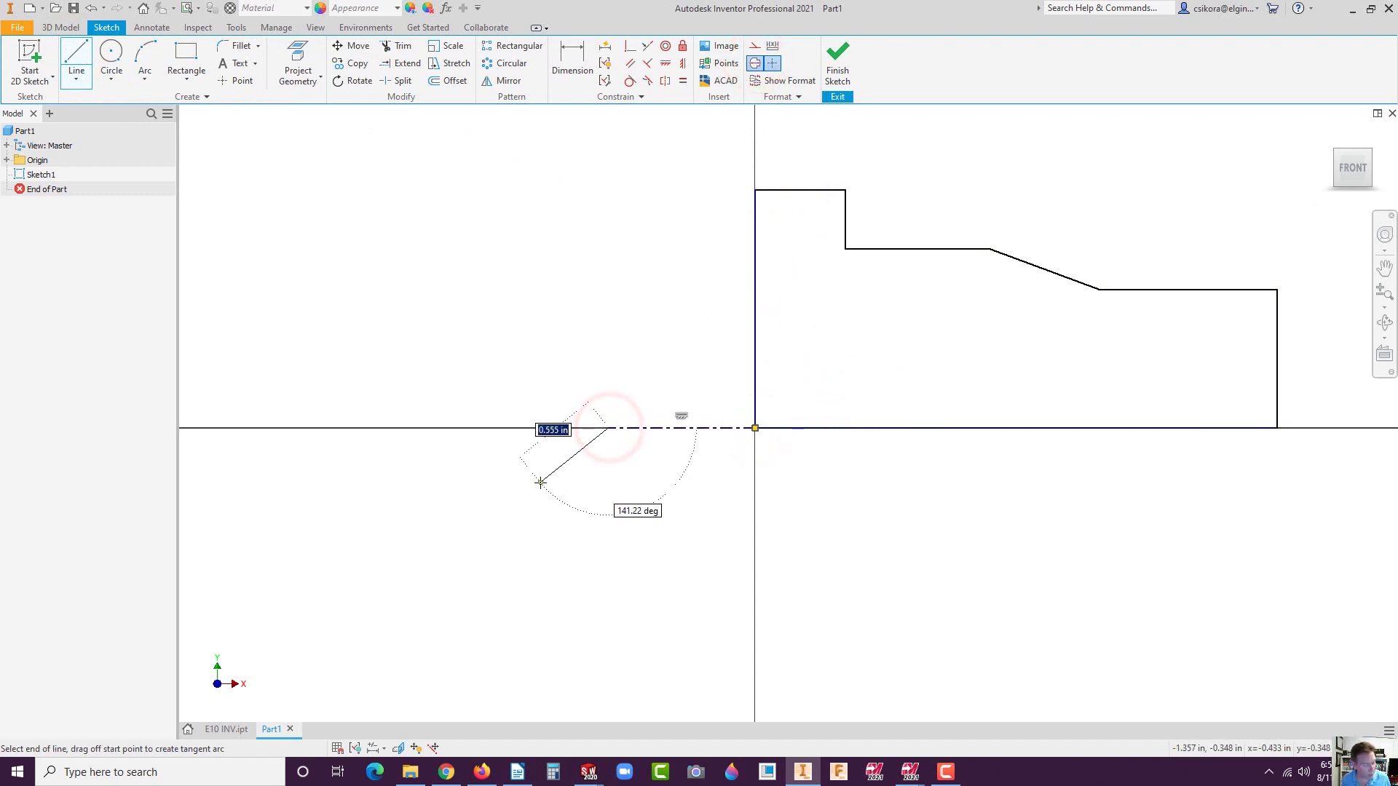
Step: Try to dimension the flange's outer edge from the axis line with its centerline format turned off
{"action": "key", "text": "Escape"}
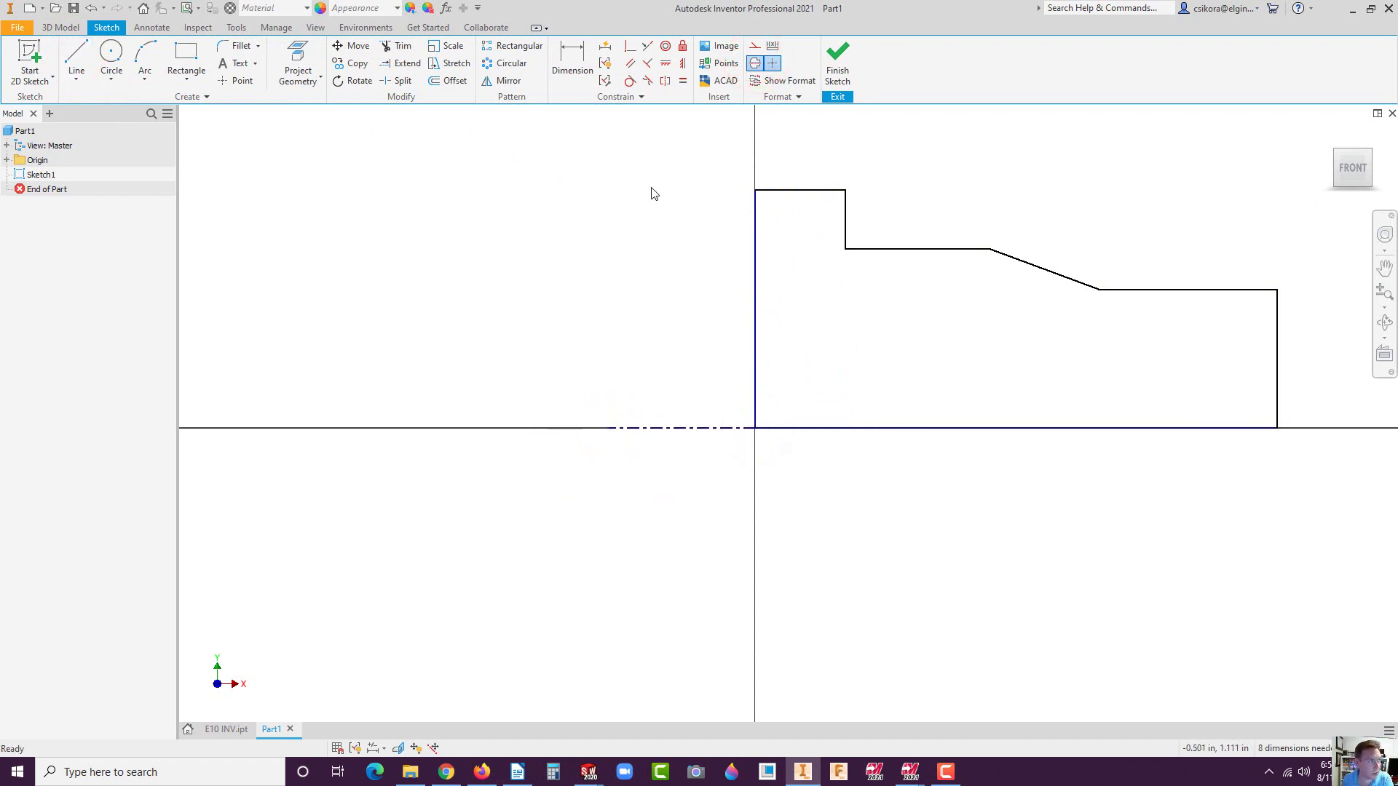
{"action": "left_click", "coordinate": [571, 56]}
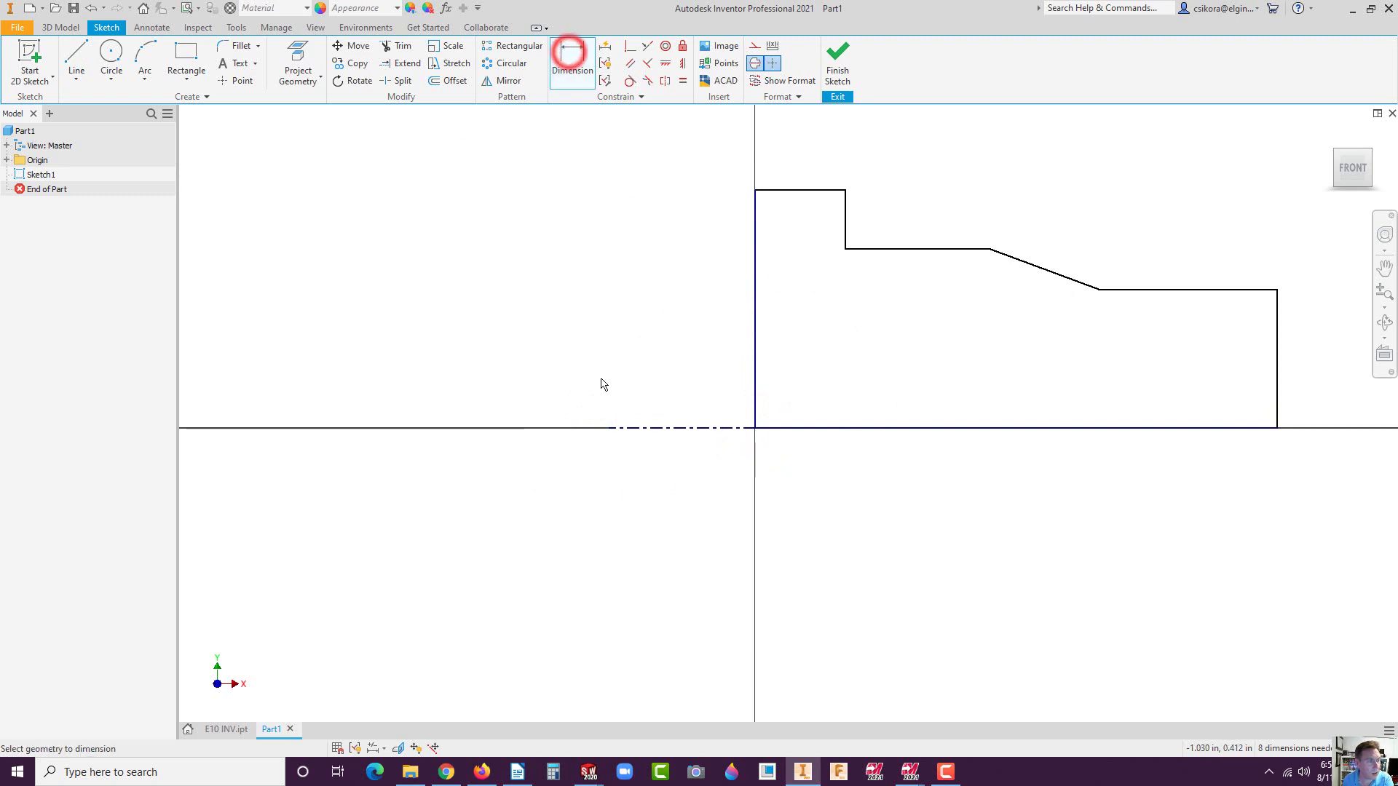
{"action": "left_click", "coordinate": [663, 429]}
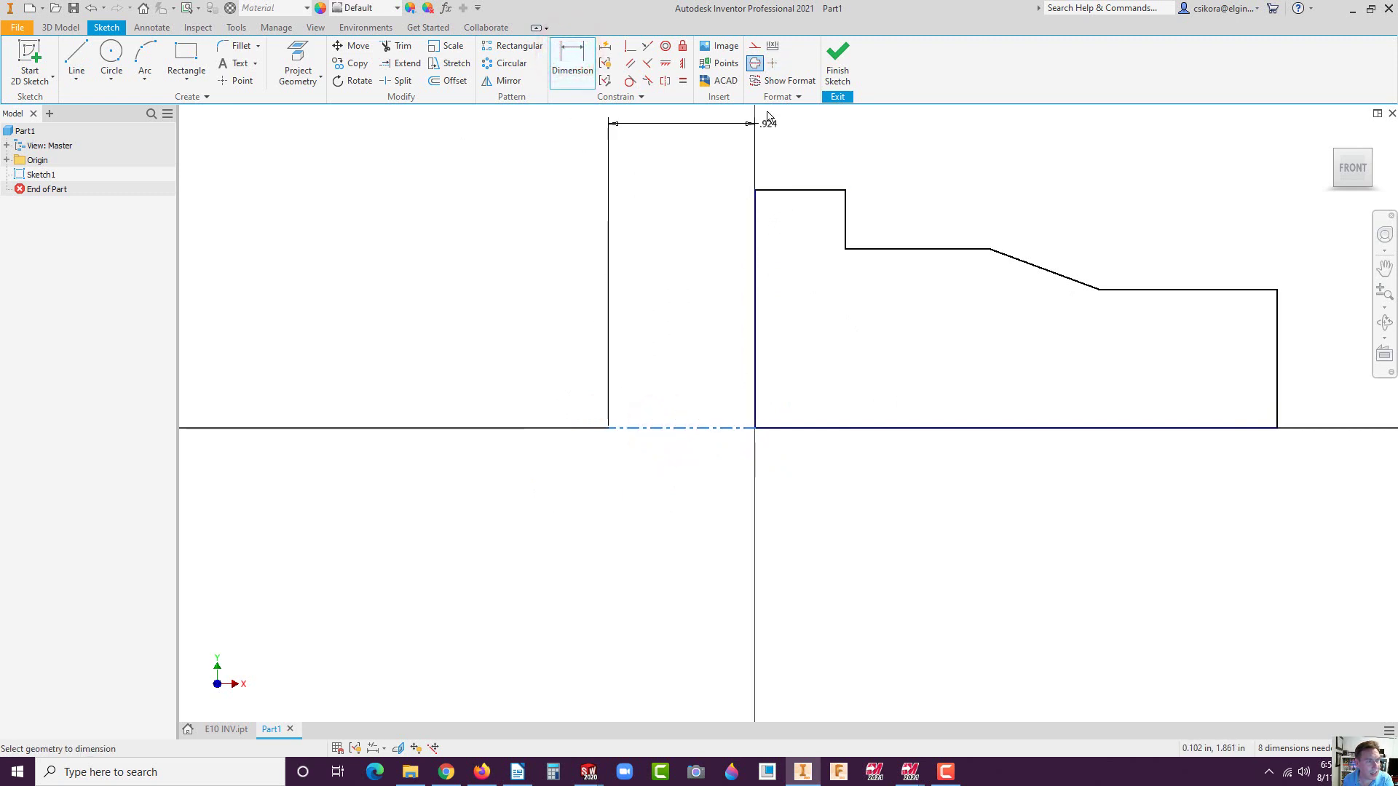
{"action": "left_click", "coordinate": [755, 63]}
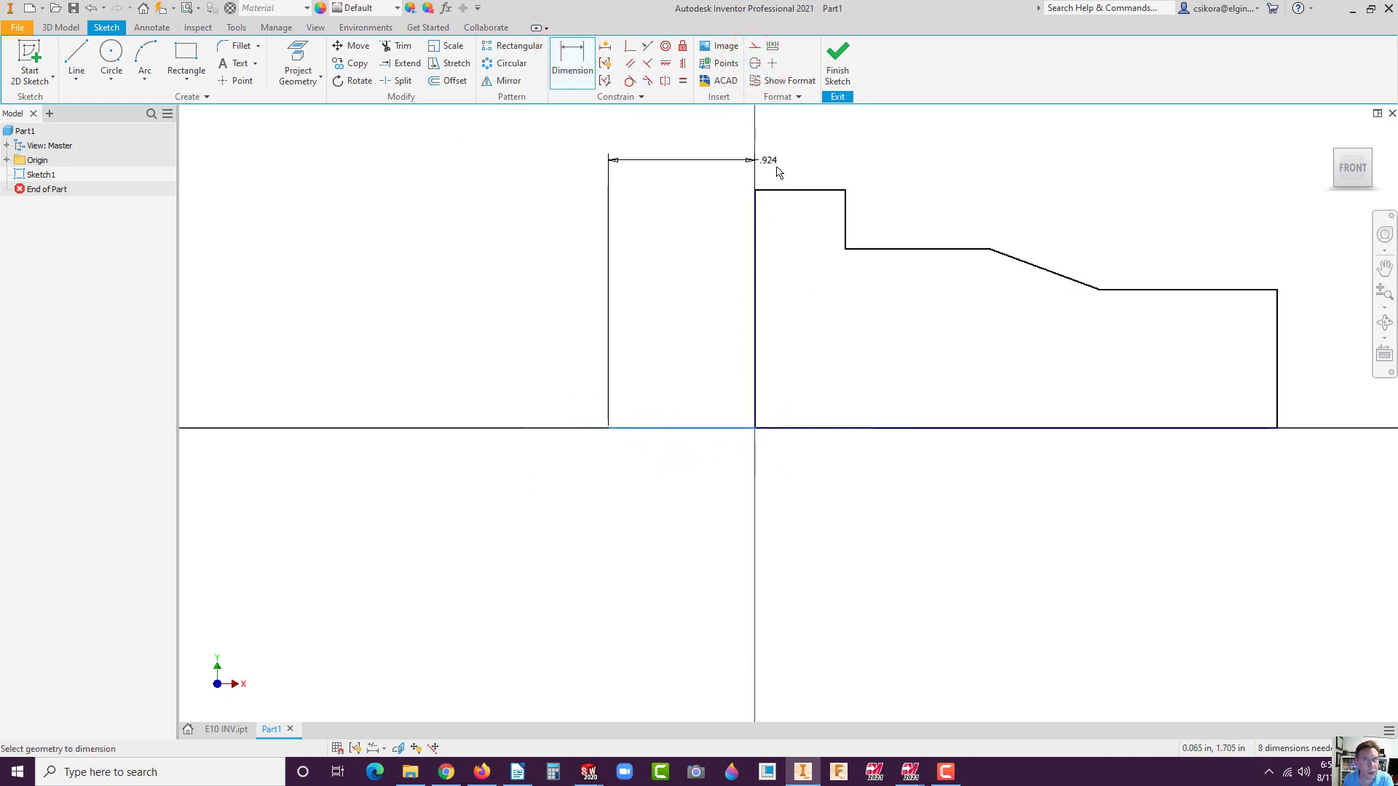
{"action": "left_click", "coordinate": [797, 197]}
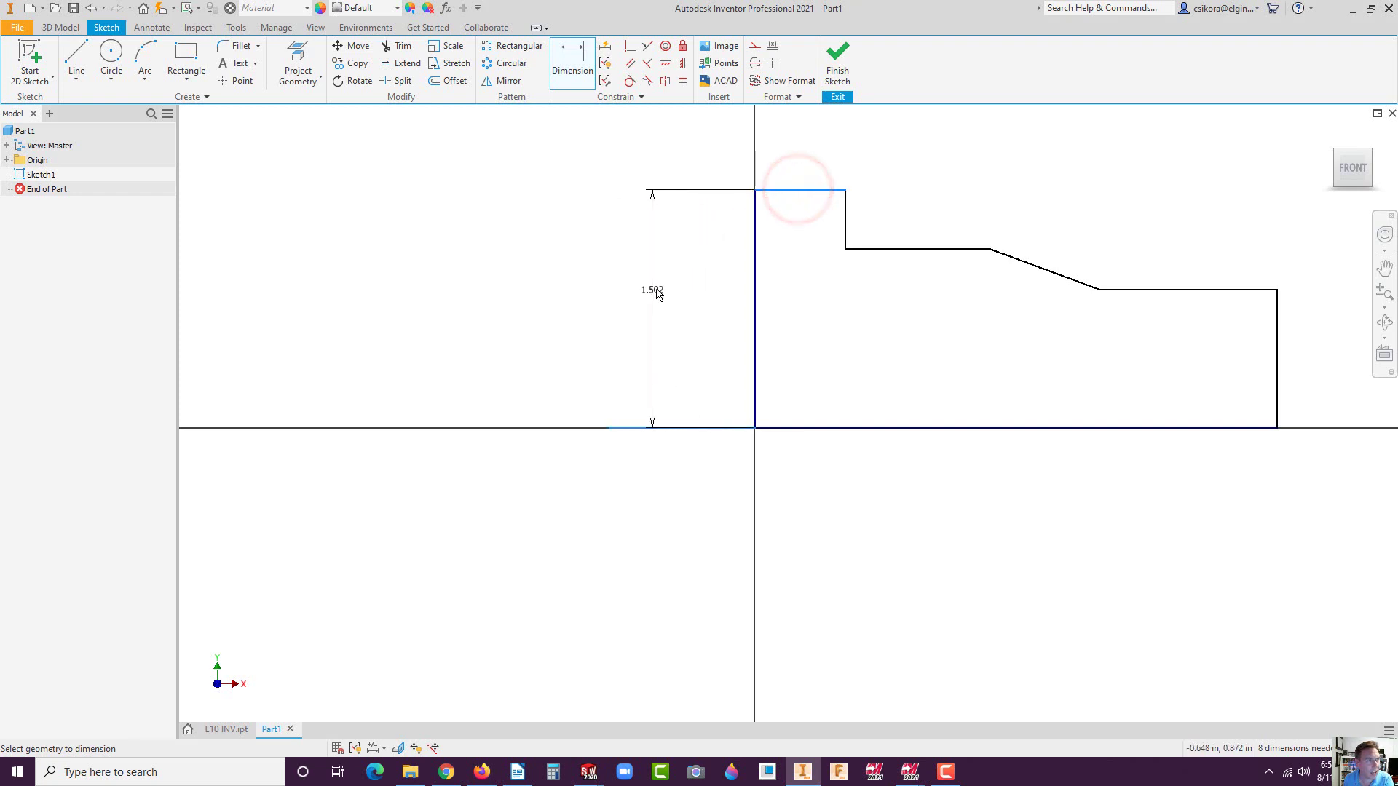
{"action": "key", "text": "Escape"}
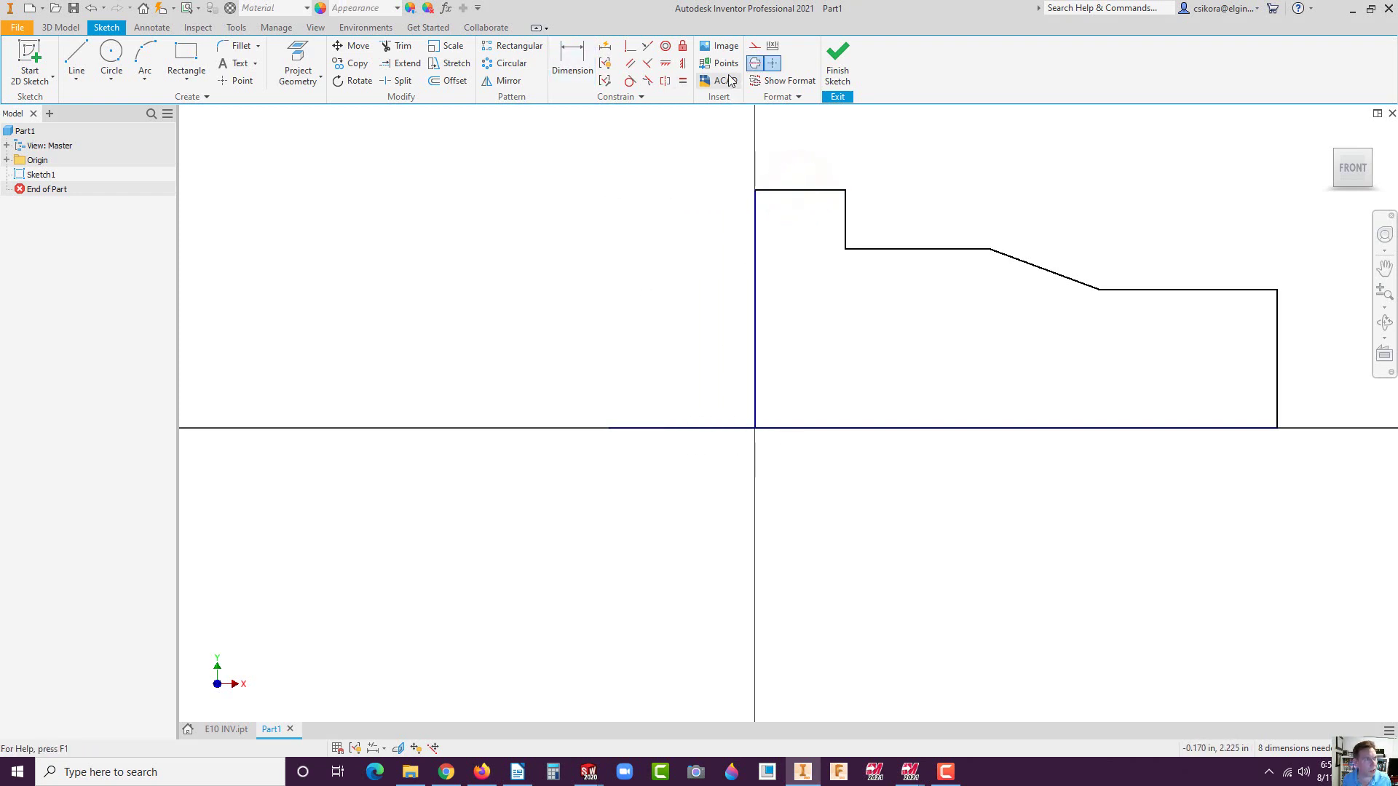
Step: Restore the centerline format on the horizontal axis line that extends from the origin
{"action": "left_click", "coordinate": [661, 306]}
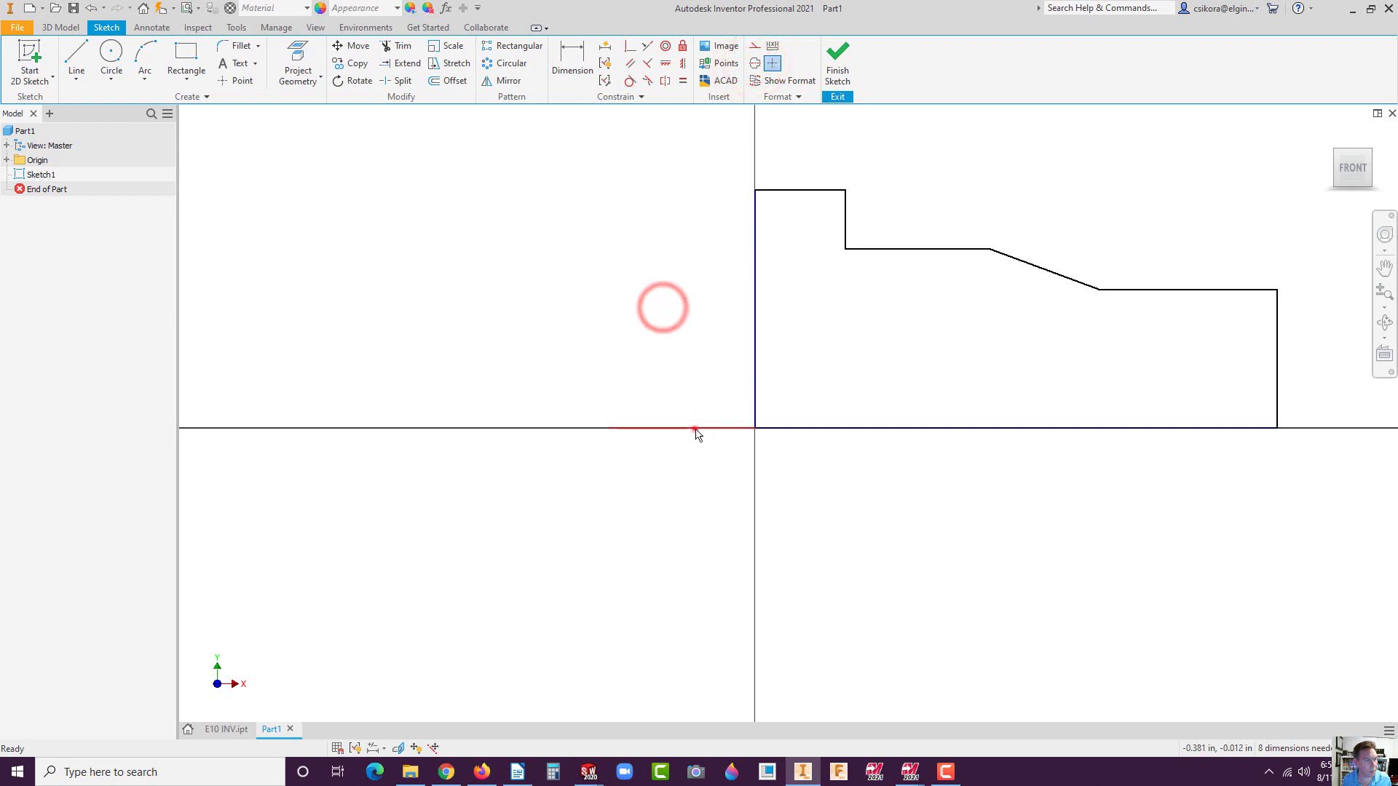
{"action": "left_click", "coordinate": [693, 429]}
{"action": "left_click", "coordinate": [770, 63]}
{"action": "left_click", "coordinate": [595, 258]}
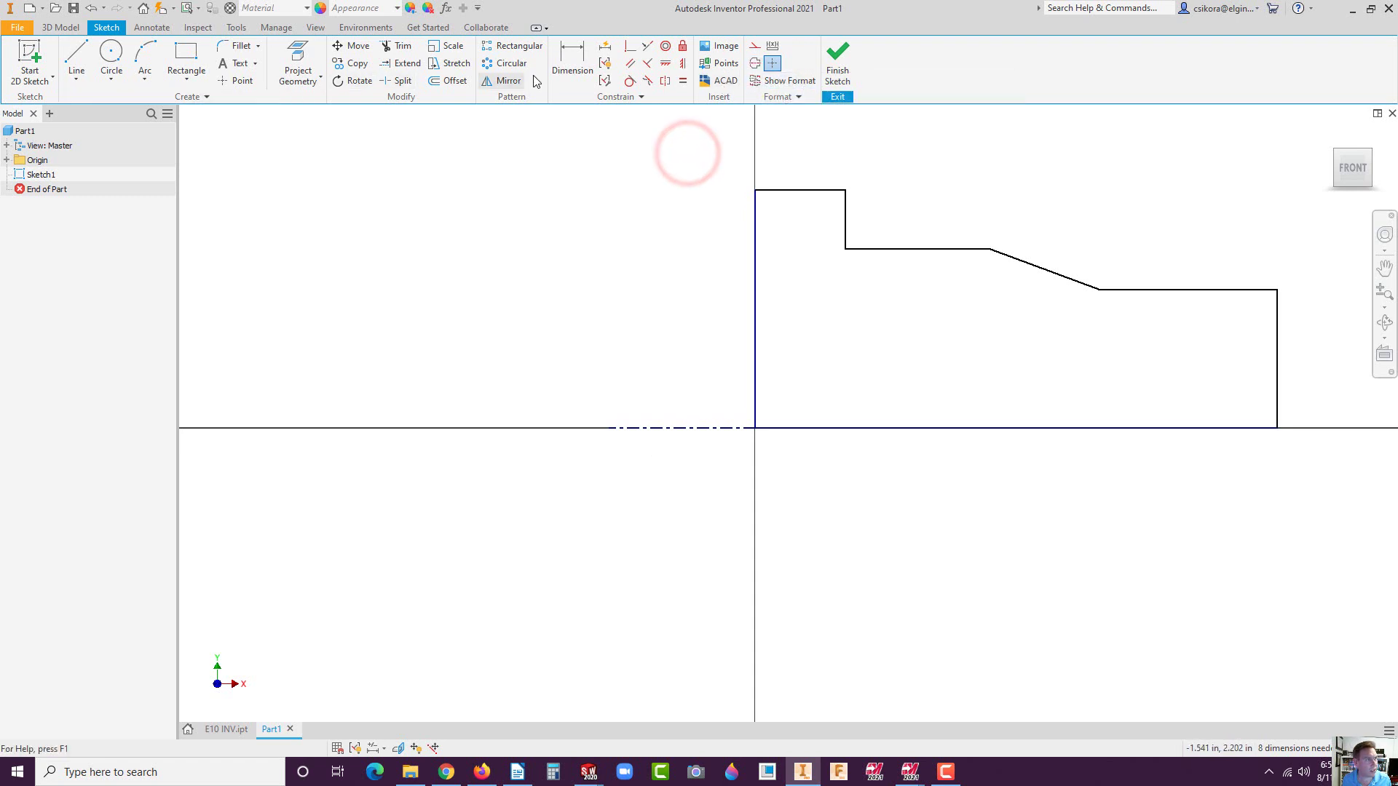
Step: Dimension the flange's outer edge from the centerline as a 3 in diameter
{"action": "left_click", "coordinate": [568, 54]}
{"action": "left_click", "coordinate": [662, 427]}
{"action": "left_click", "coordinate": [798, 190]}
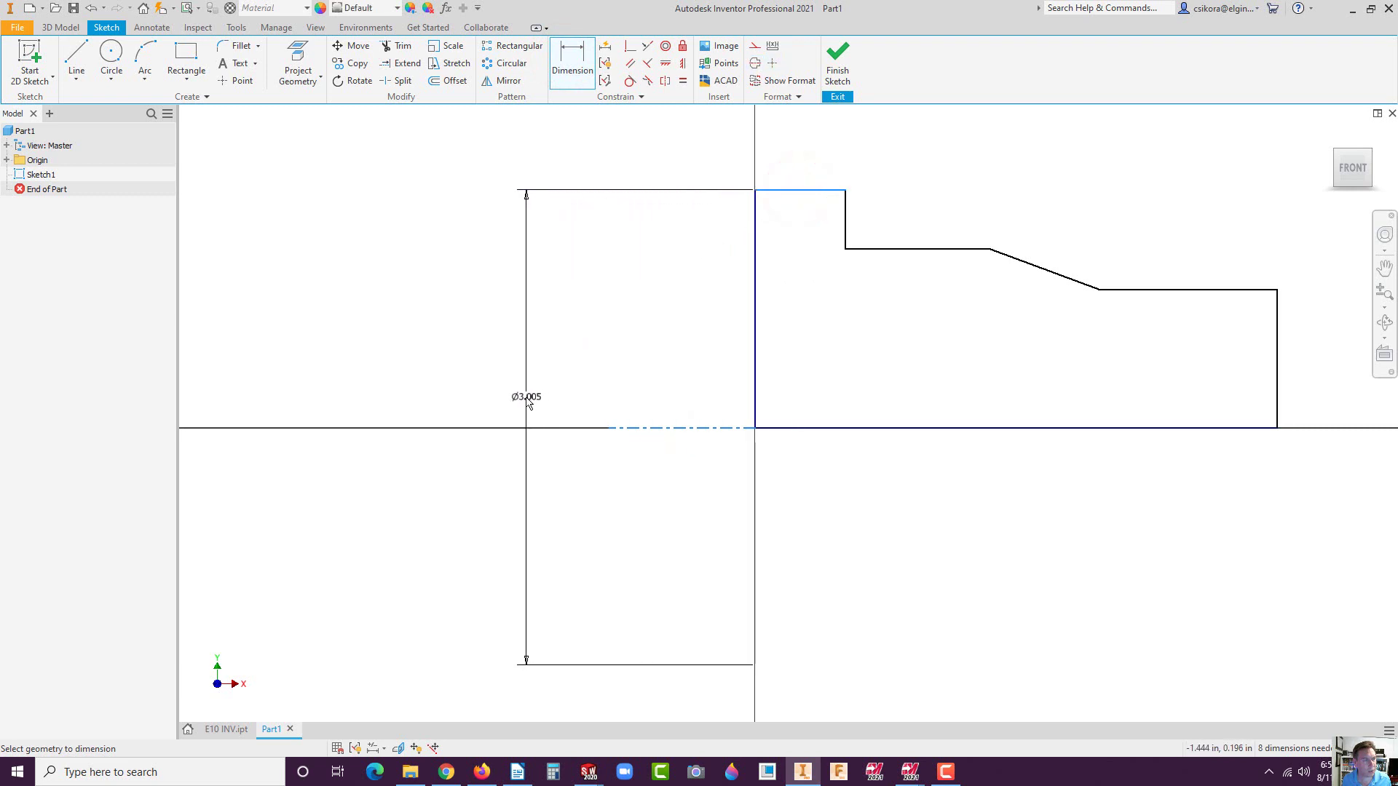
{"action": "left_click", "coordinate": [525, 396]}
{"action": "type", "text": "3"}
{"action": "key", "text": "Return"}
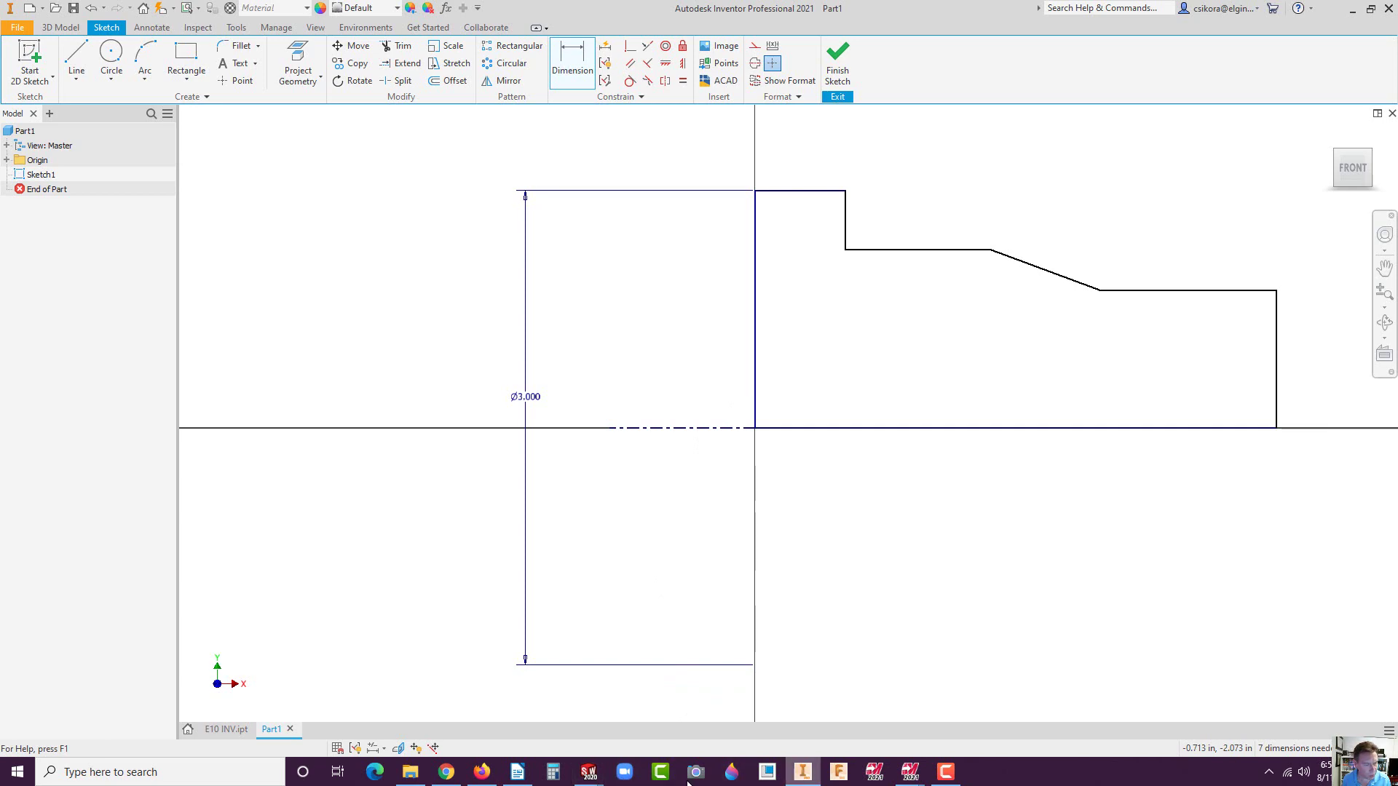
Step: Check the E10 INV.pdf drawing, return to the sketch and dimension the flange's thickness at 0.5 in
{"action": "left_click", "coordinate": [481, 773]}
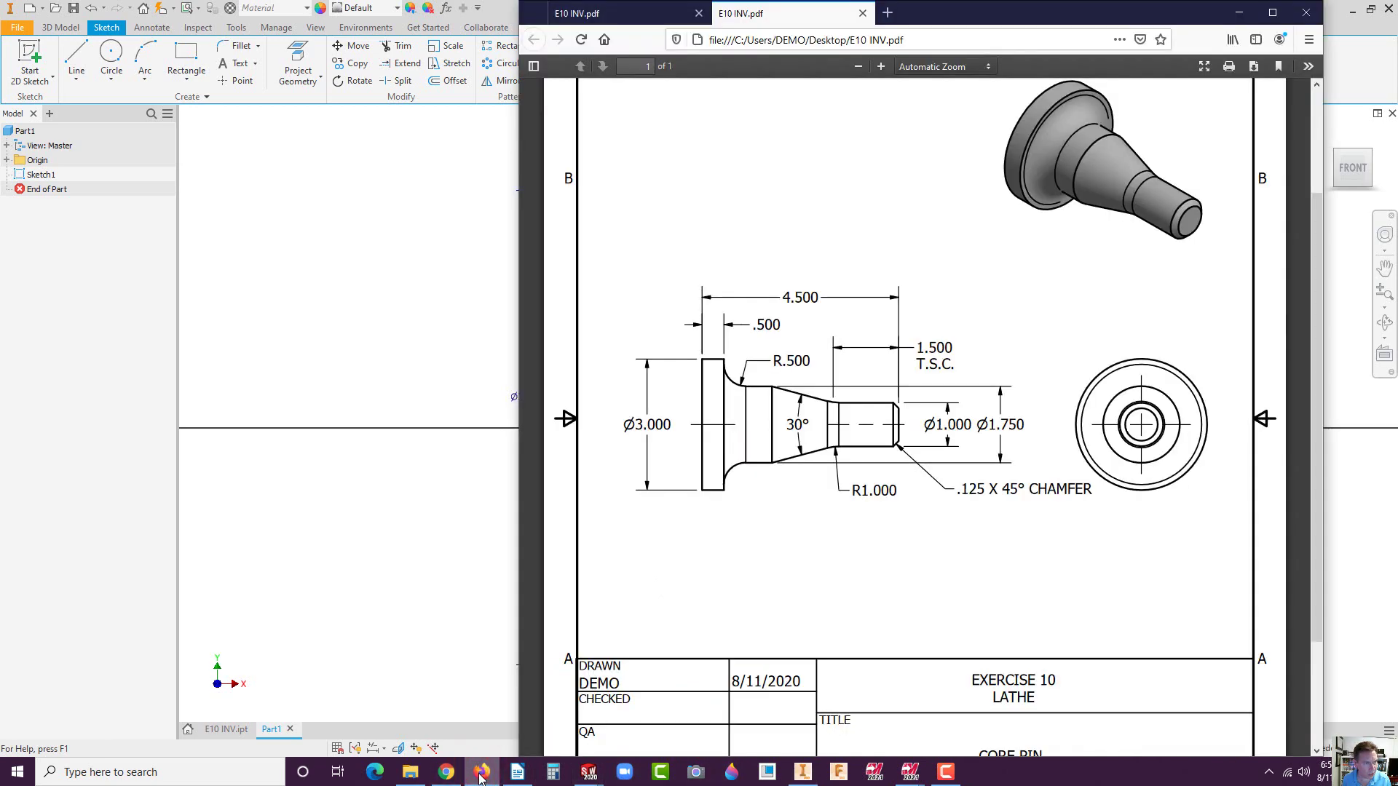
{"action": "left_click", "coordinate": [482, 773]}
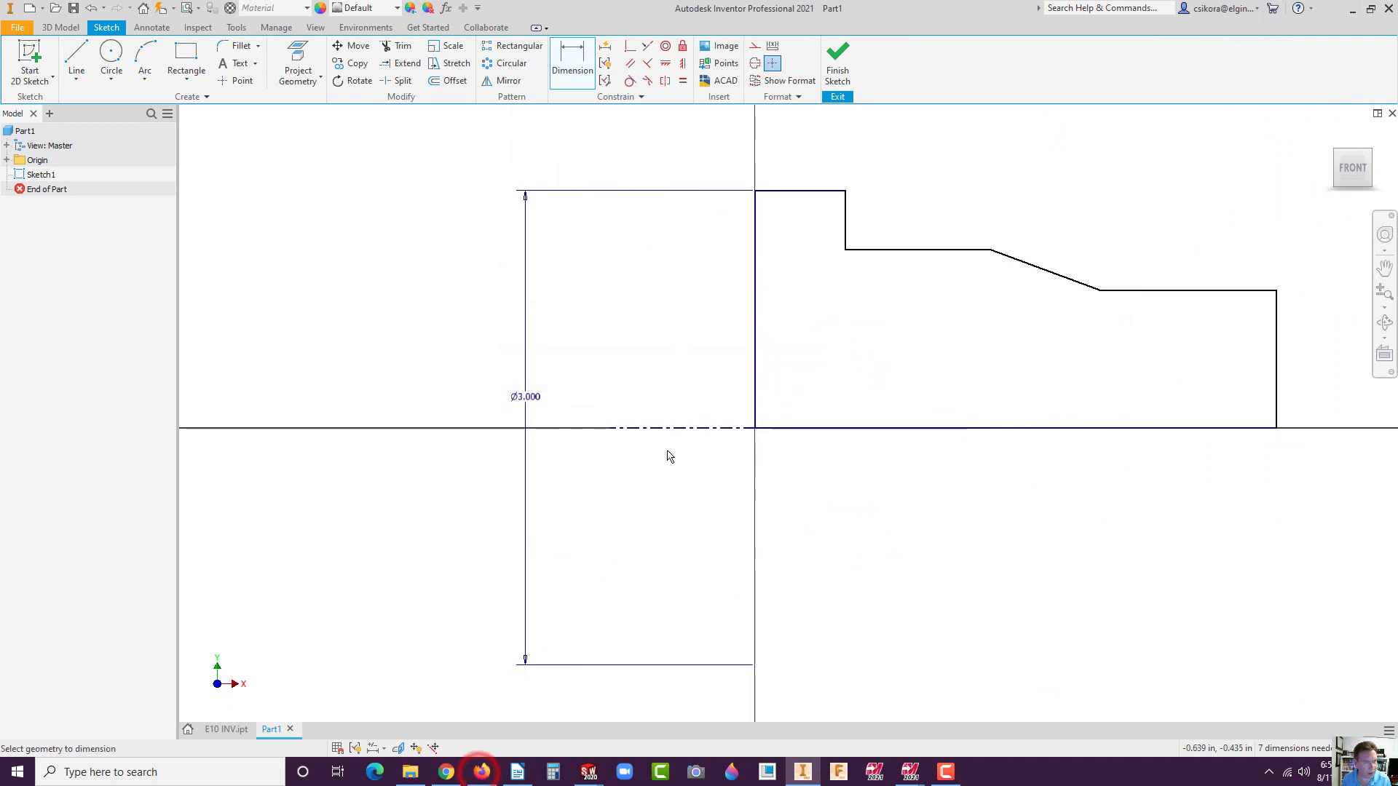
{"action": "left_click", "coordinate": [796, 192]}
{"action": "left_click", "coordinate": [799, 148]}
{"action": "type", "text": ".5"}
{"action": "key", "text": "Return"}
Step: Dimension the profile's overall length between its two vertical end lines at 4.5 in
{"action": "scroll", "coordinate": [657, 382], "scroll_direction": "down", "scroll_amount": 5}
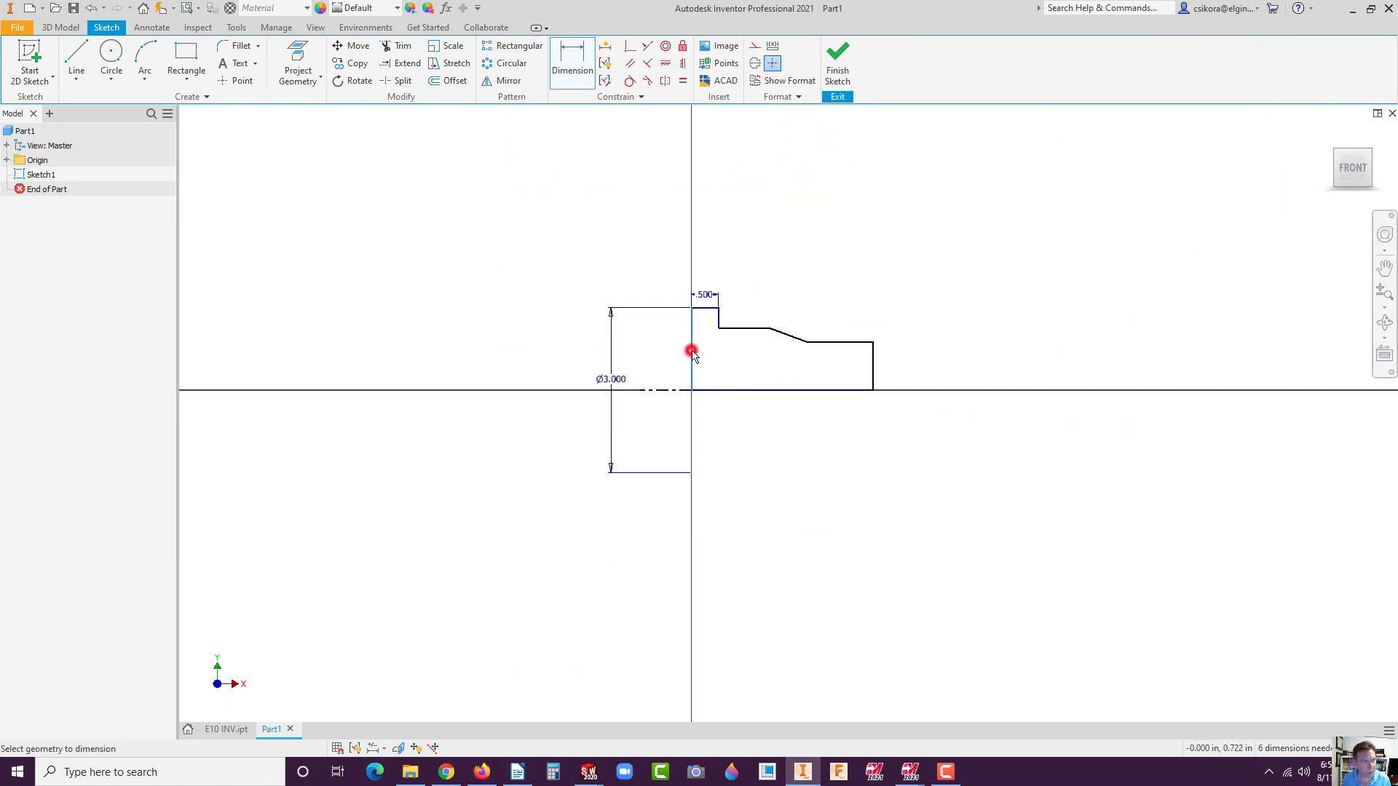
{"action": "left_click", "coordinate": [872, 375]}
{"action": "left_click", "coordinate": [791, 262]}
{"action": "type", "text": "4"}
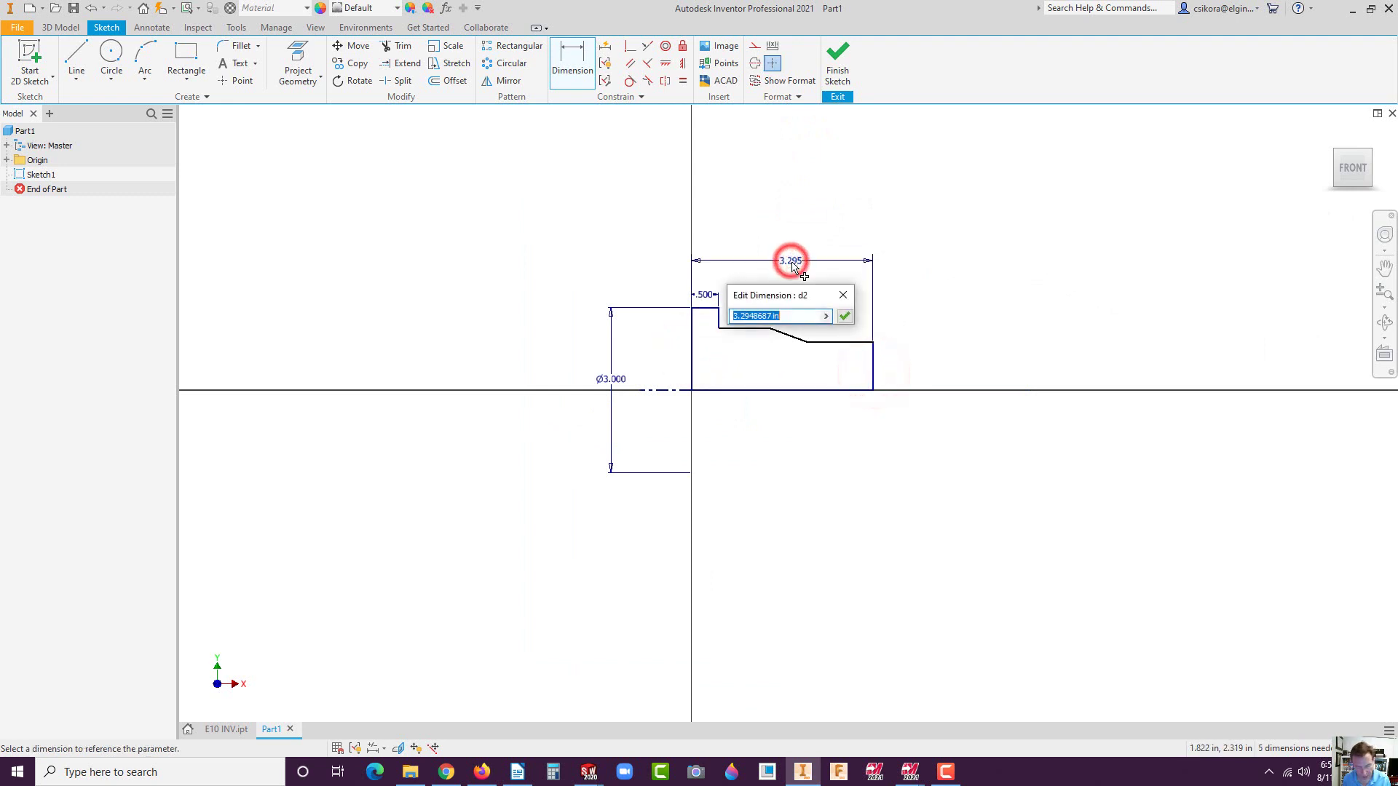
{"action": "type", "text": ".5"}
{"action": "key", "text": "Return"}
{"action": "scroll", "coordinate": [782, 343], "scroll_direction": "up", "scroll_amount": 4}
{"action": "scroll", "coordinate": [756, 343], "scroll_direction": "down", "scroll_amount": 2}
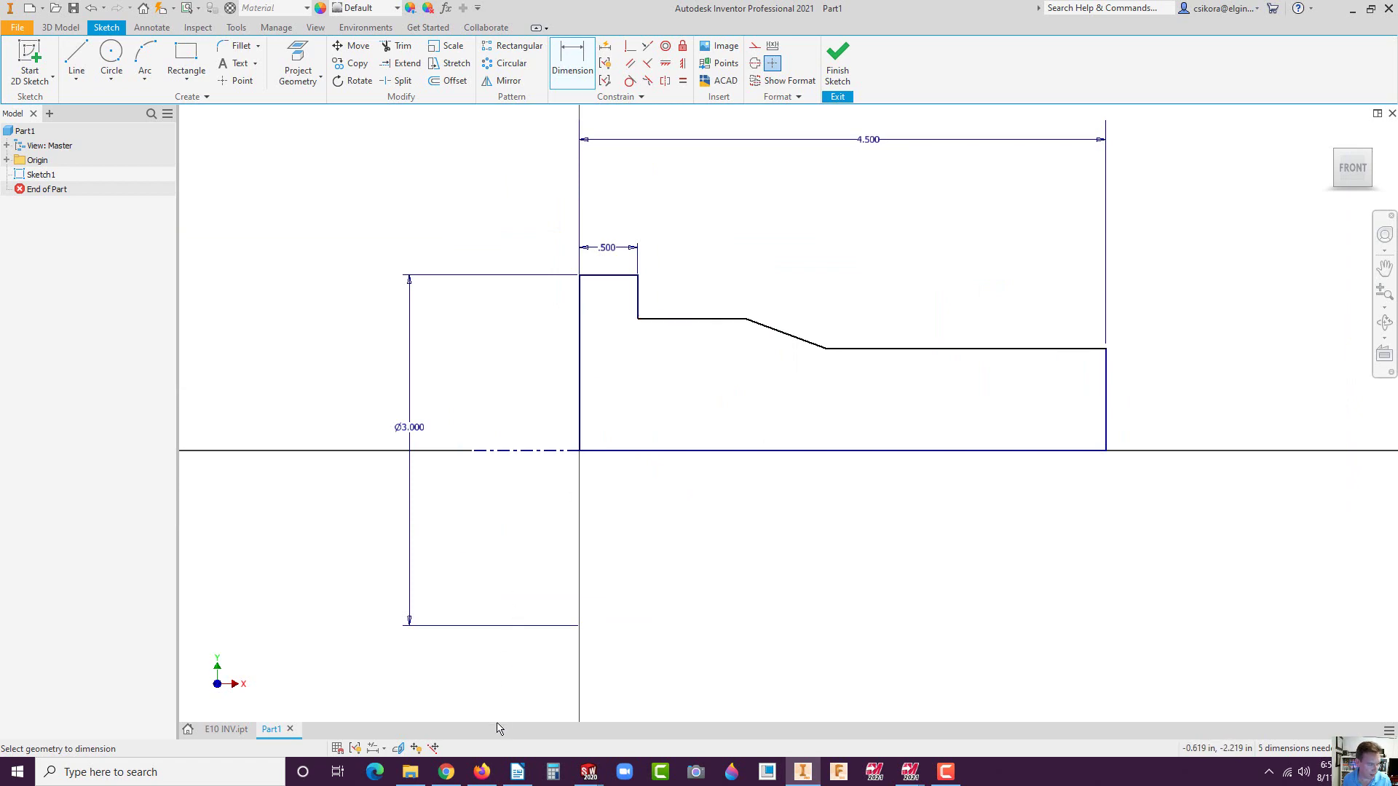
Step: Check the PDF drawing and dimension the shank step beside the flange from the centerline as a 1.75 in diameter
{"action": "left_click", "coordinate": [484, 773]}
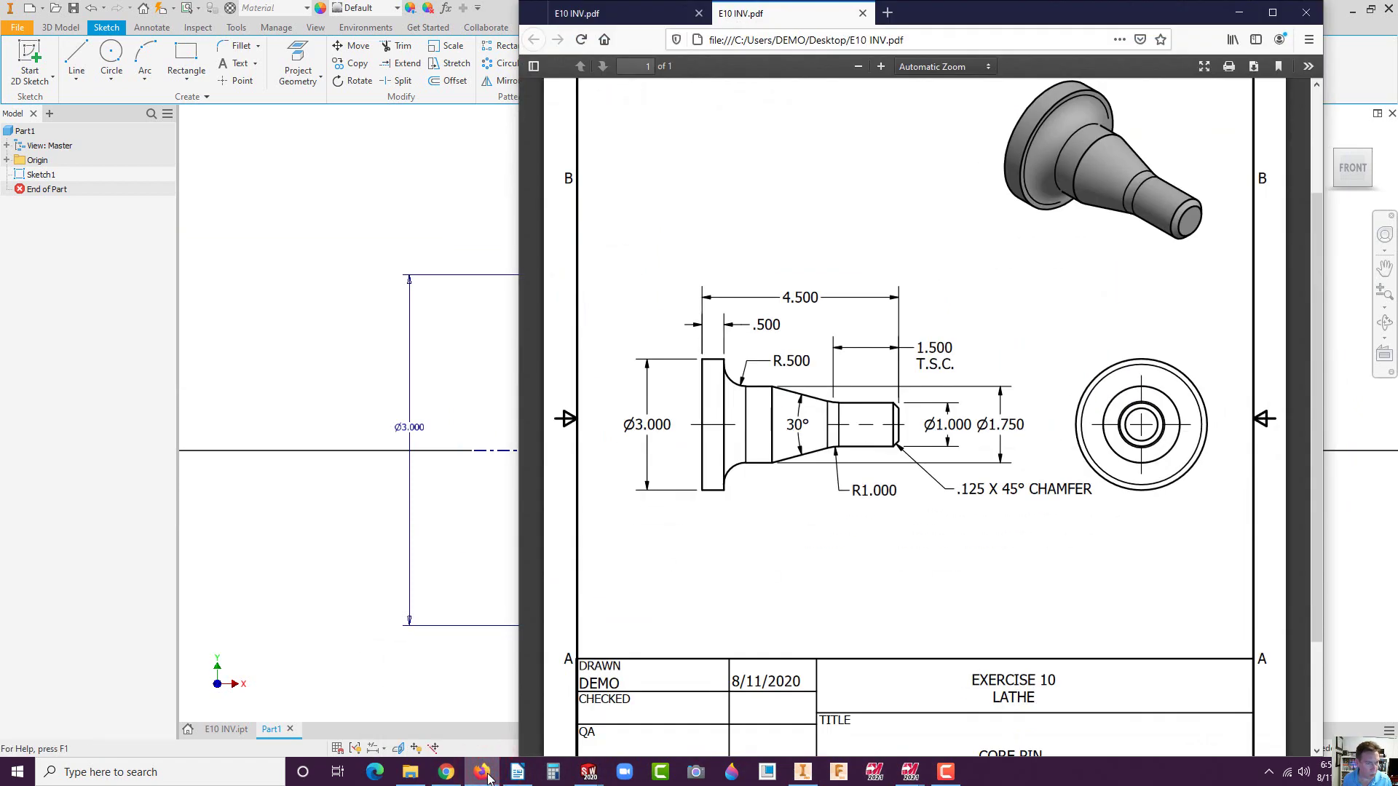
{"action": "left_click", "coordinate": [488, 779]}
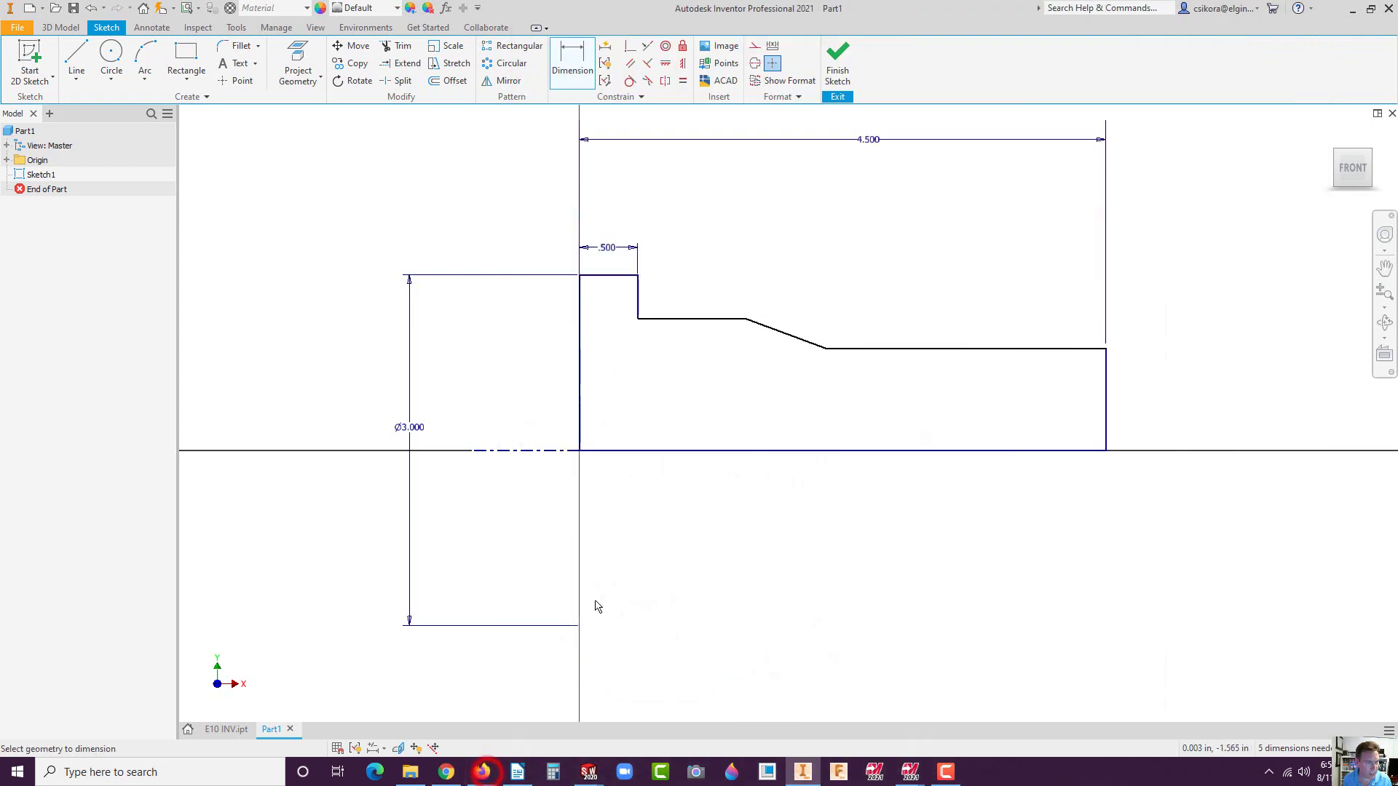
{"action": "left_click", "coordinate": [693, 319]}
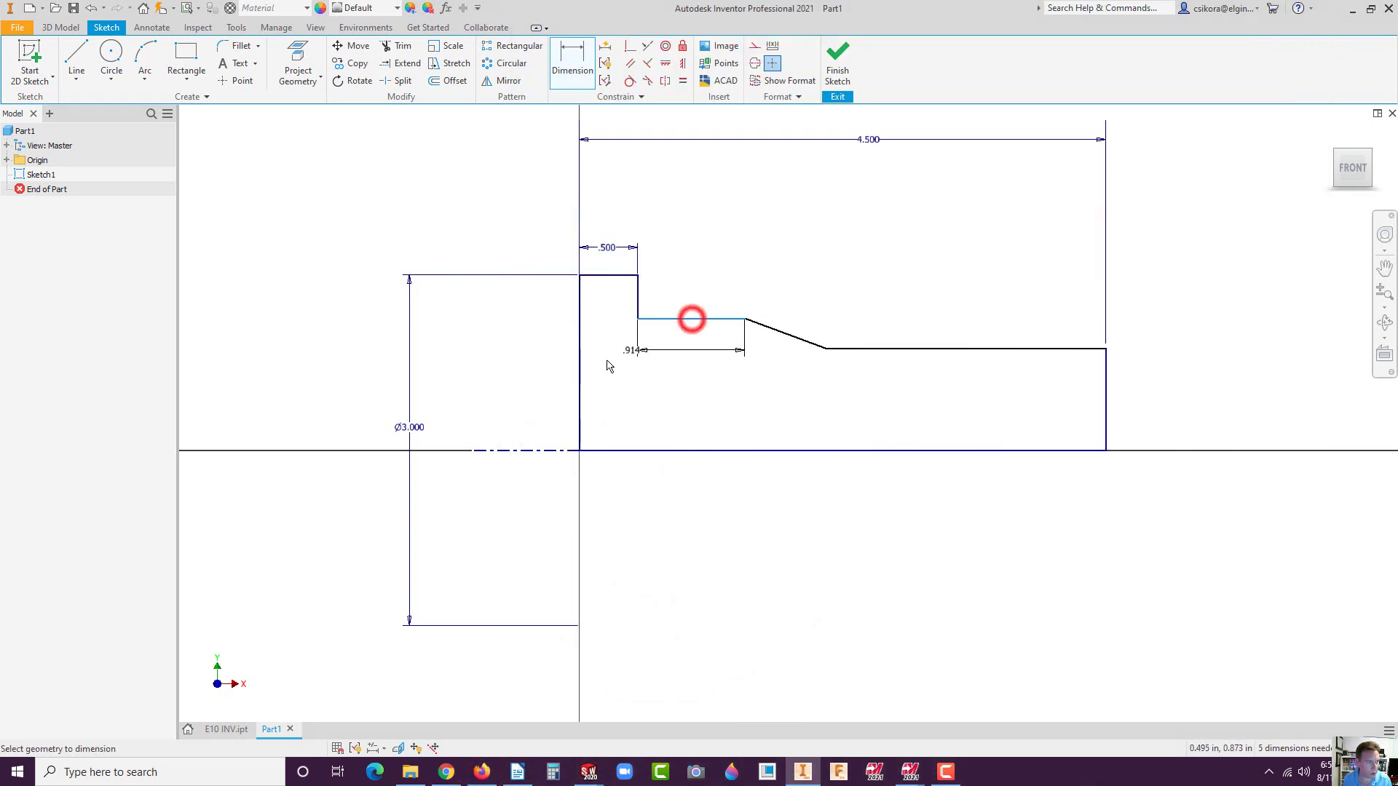
{"action": "left_click", "coordinate": [518, 452]}
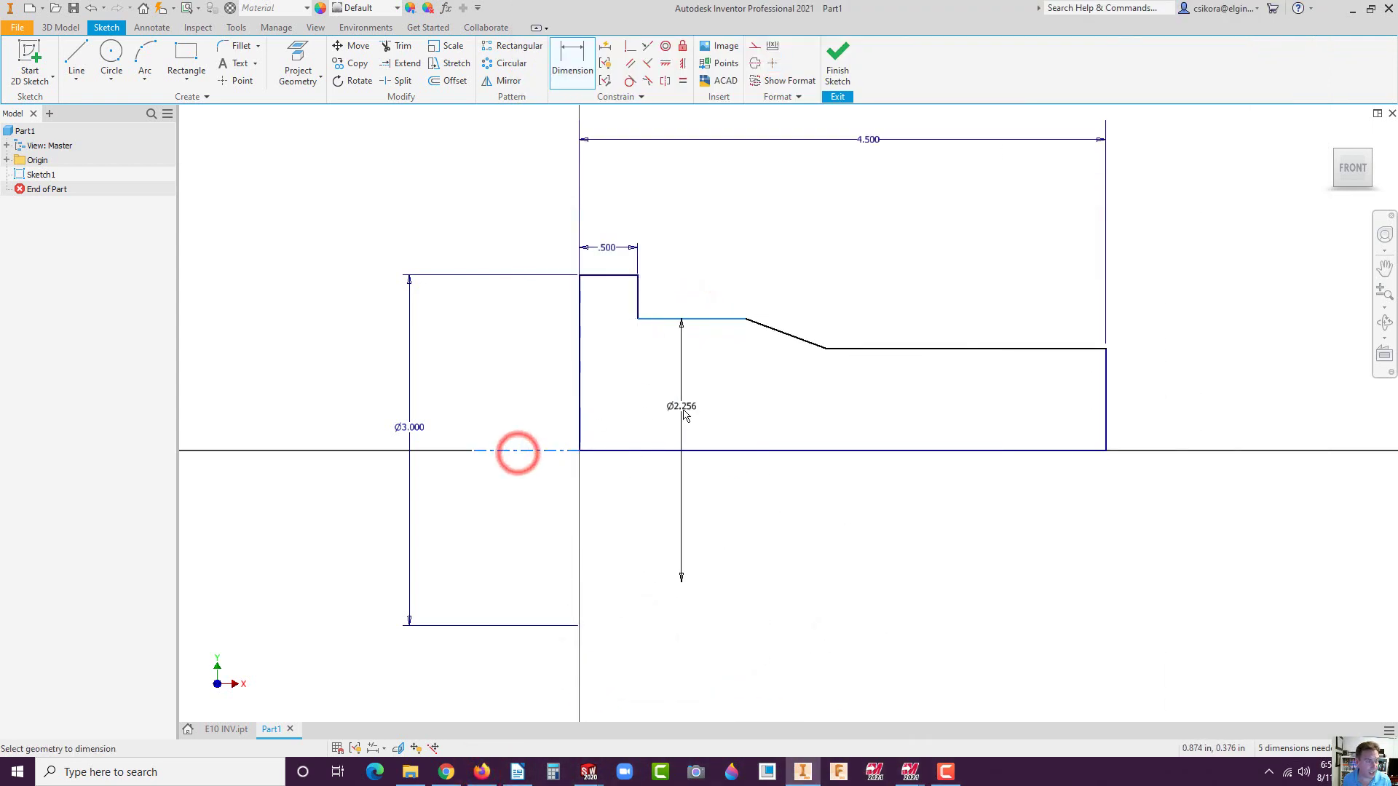
{"action": "left_click", "coordinate": [474, 434]}
{"action": "type", "text": "1.75"}
{"action": "key", "text": "Return"}
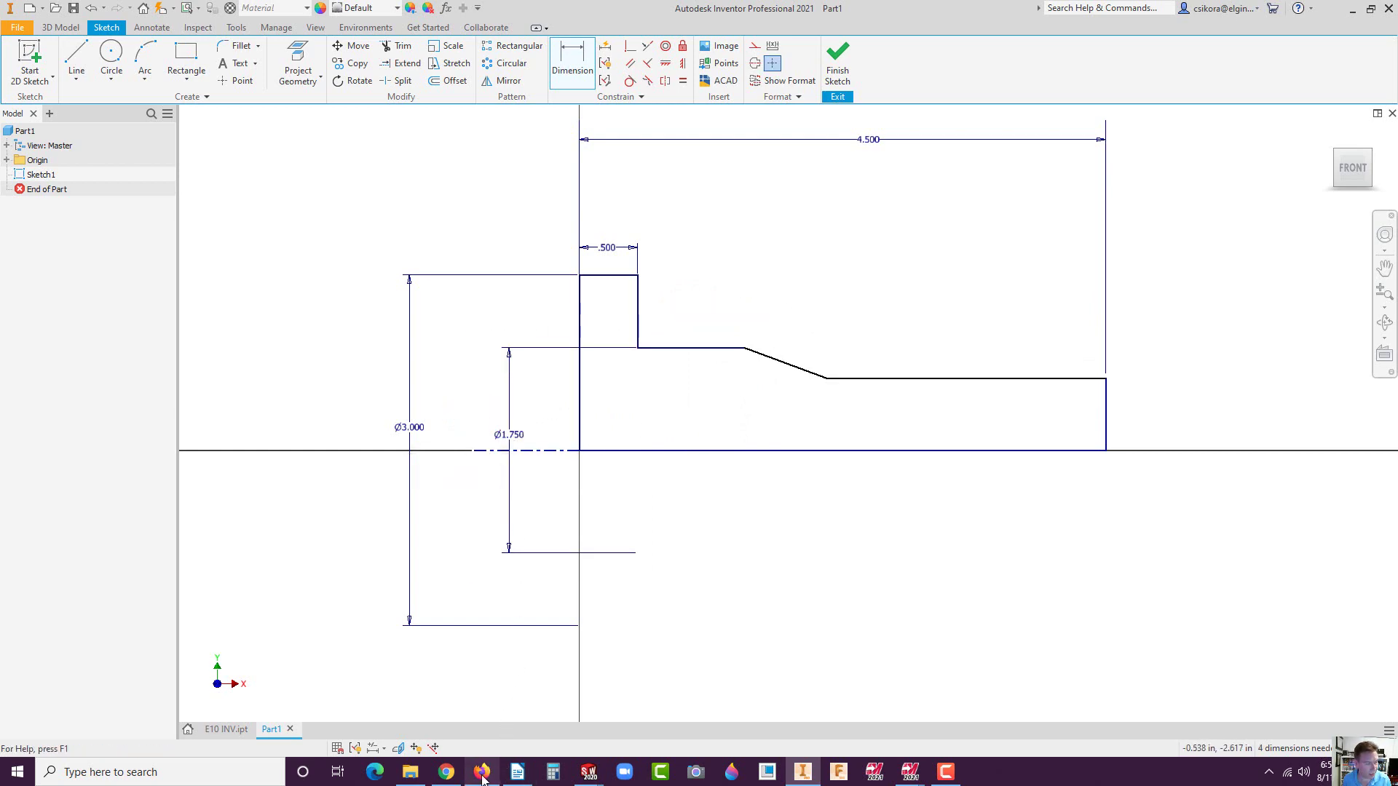
Step: Check the PDF drawing and dimension the end shank step from the centerline as a 1 in diameter
{"action": "left_click", "coordinate": [482, 773]}
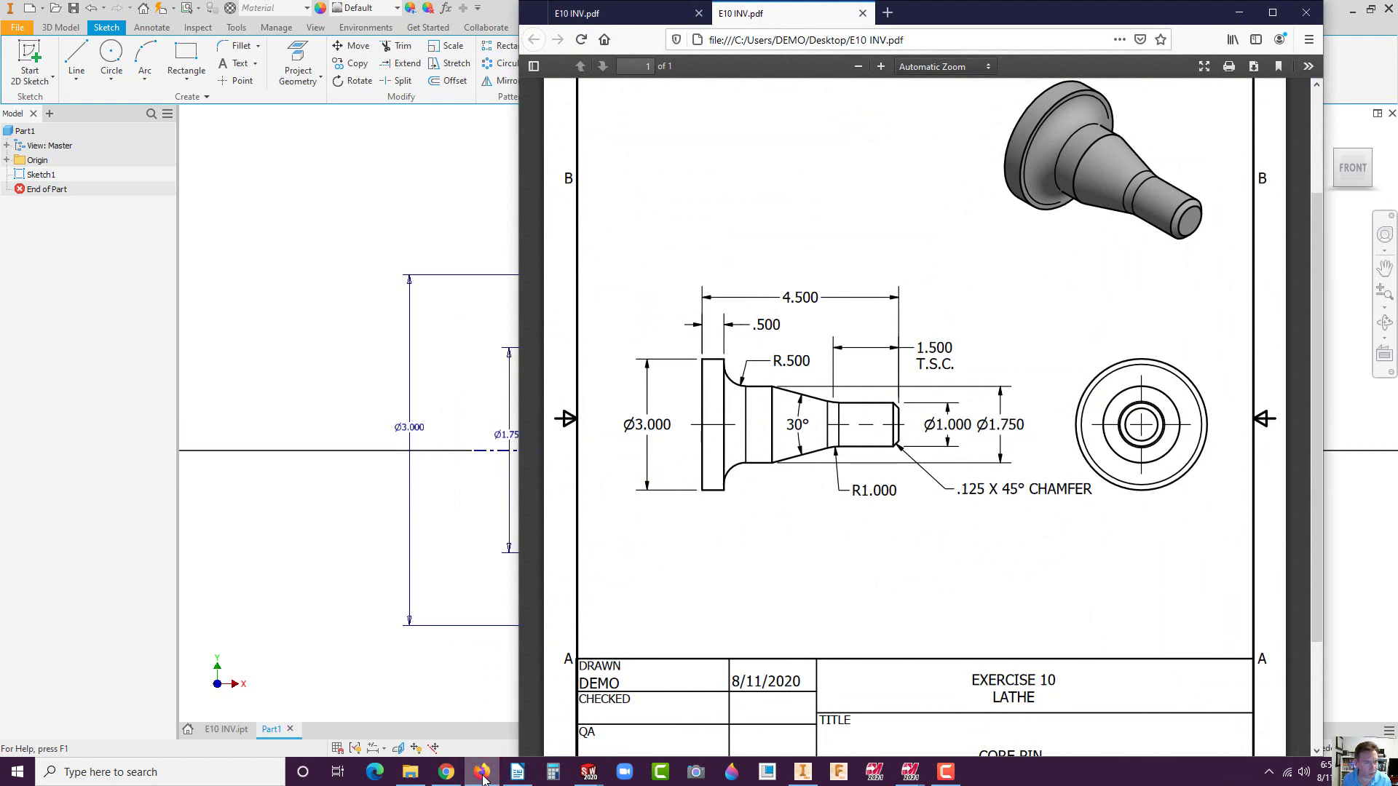
{"action": "left_click", "coordinate": [482, 773]}
{"action": "left_click", "coordinate": [991, 378]}
{"action": "left_click", "coordinate": [542, 452]}
{"action": "left_click", "coordinate": [556, 468]}
{"action": "type", "text": "1.2354315"}
{"action": "key", "text": "Return"}
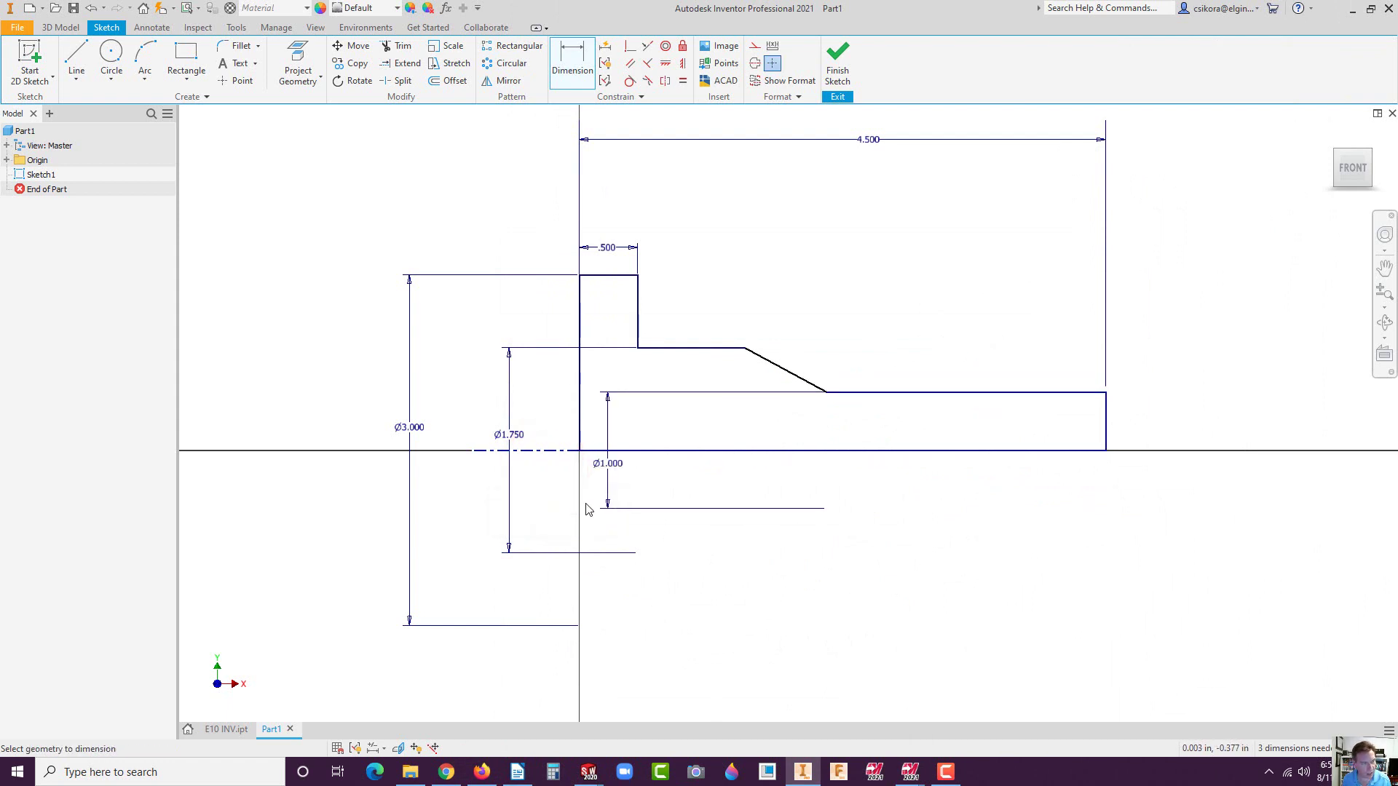
Step: Check the taper in the PDF drawing and dimension the angle between the sloped line and the centerline at 15 degrees
{"action": "left_click", "coordinate": [483, 773]}
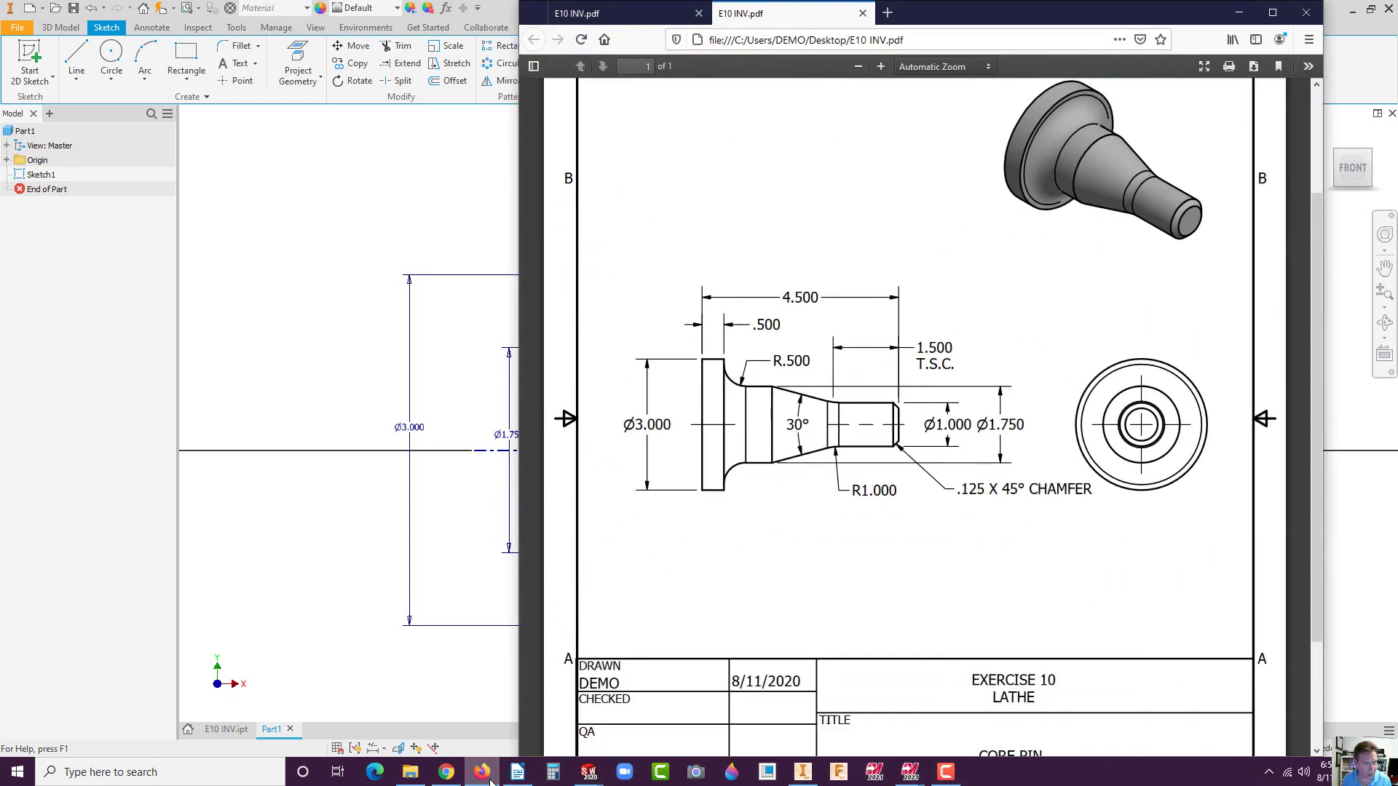
{"action": "left_click", "coordinate": [485, 774]}
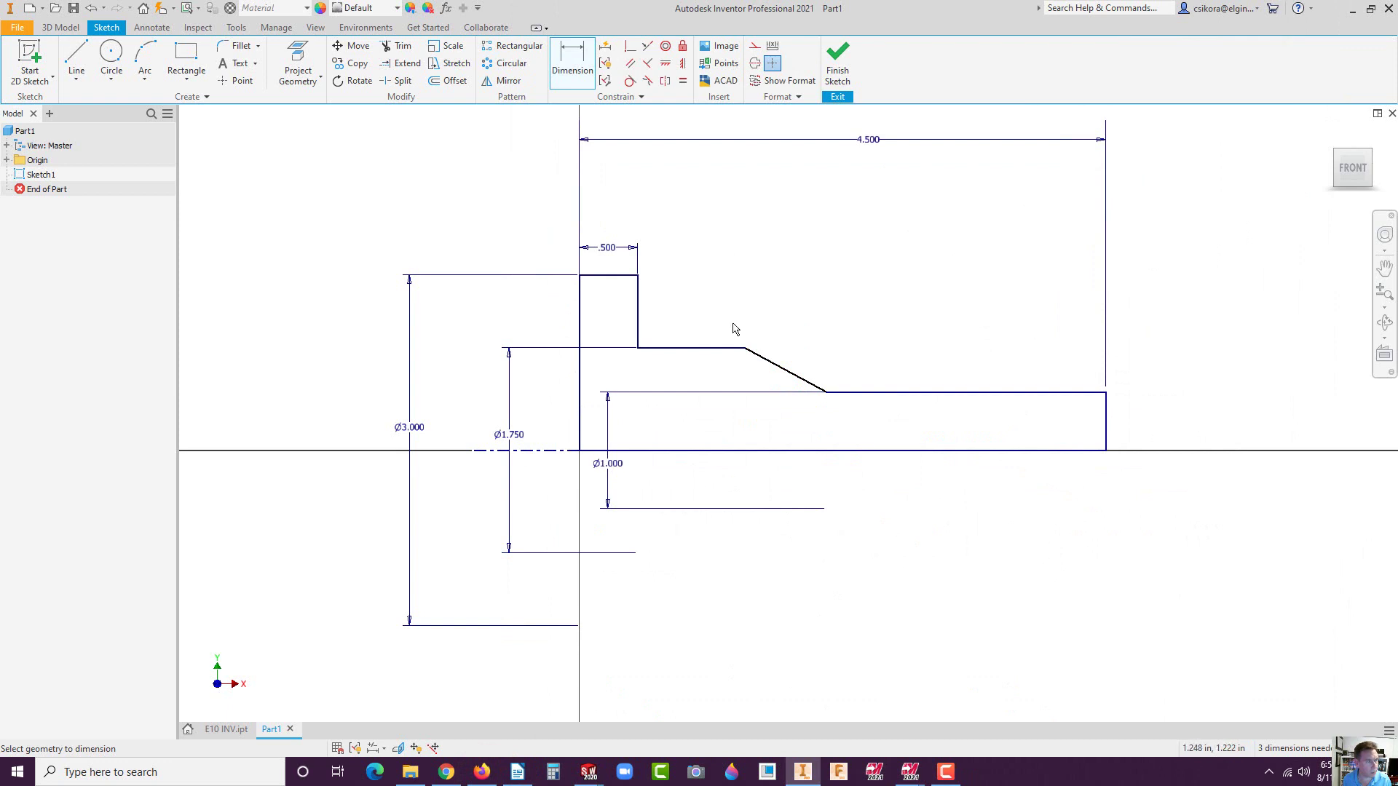
{"action": "left_click", "coordinate": [529, 450]}
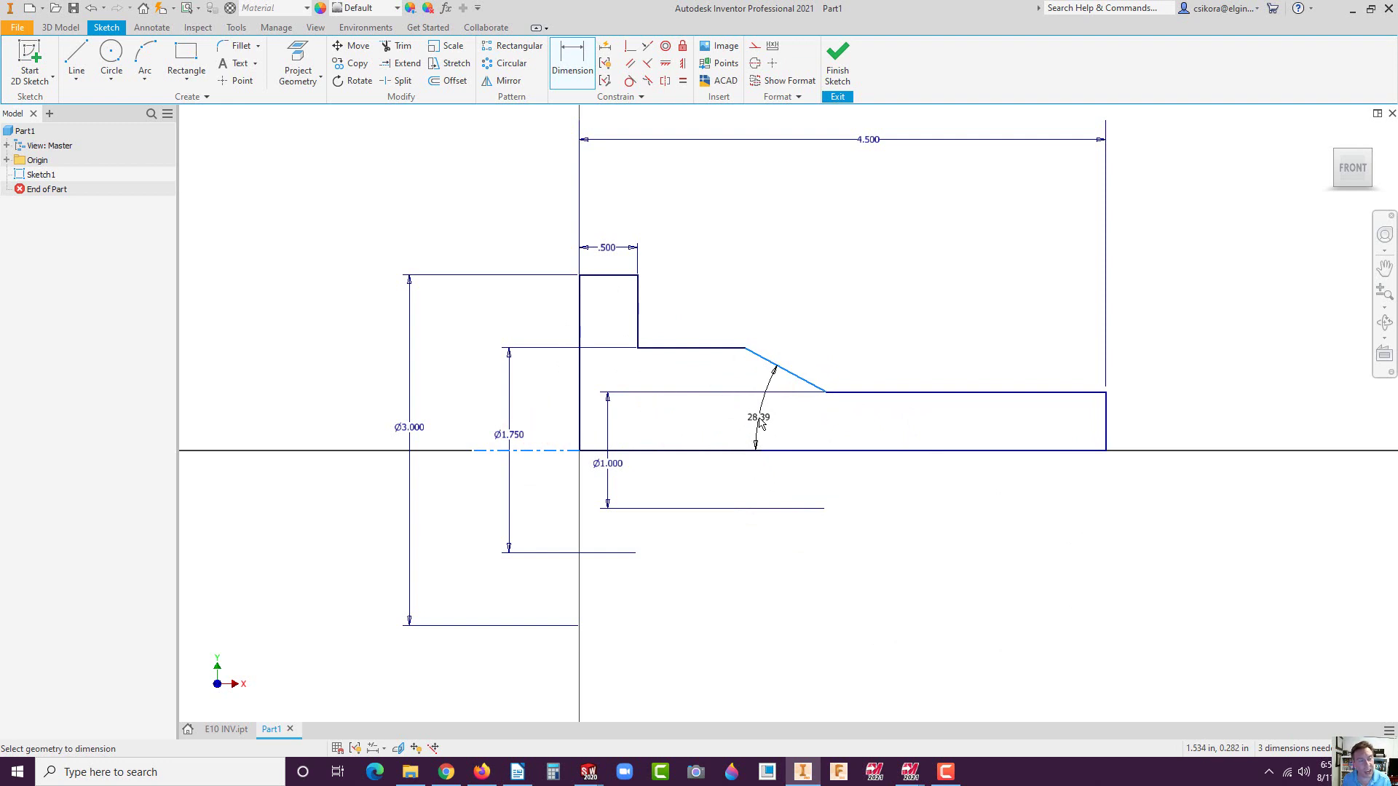
{"action": "left_click", "coordinate": [756, 417]}
{"action": "type", "text": "15"}
{"action": "key", "text": "Return"}
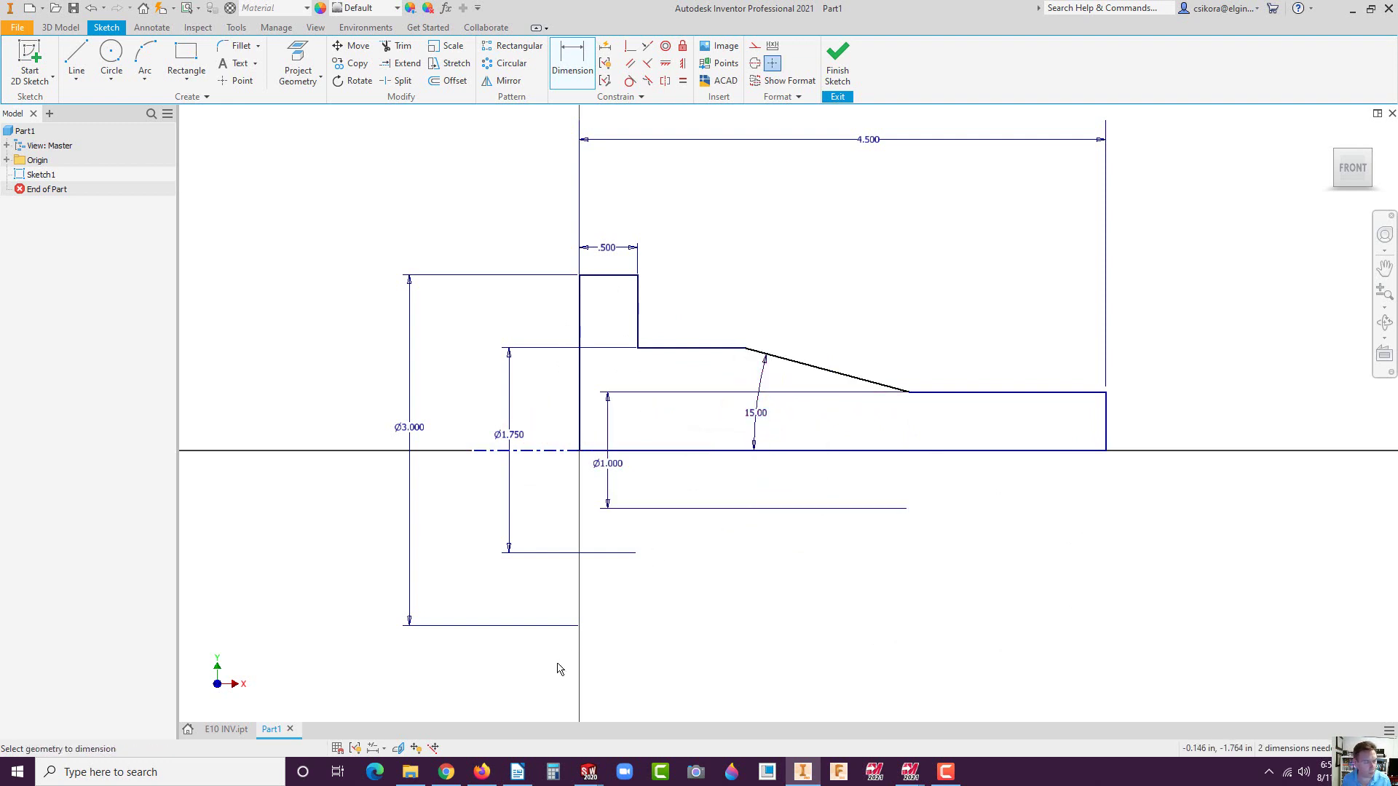
Step: Check the PDF drawing and dimension the end shank step's length at 1.5 in
{"action": "left_click", "coordinate": [482, 773]}
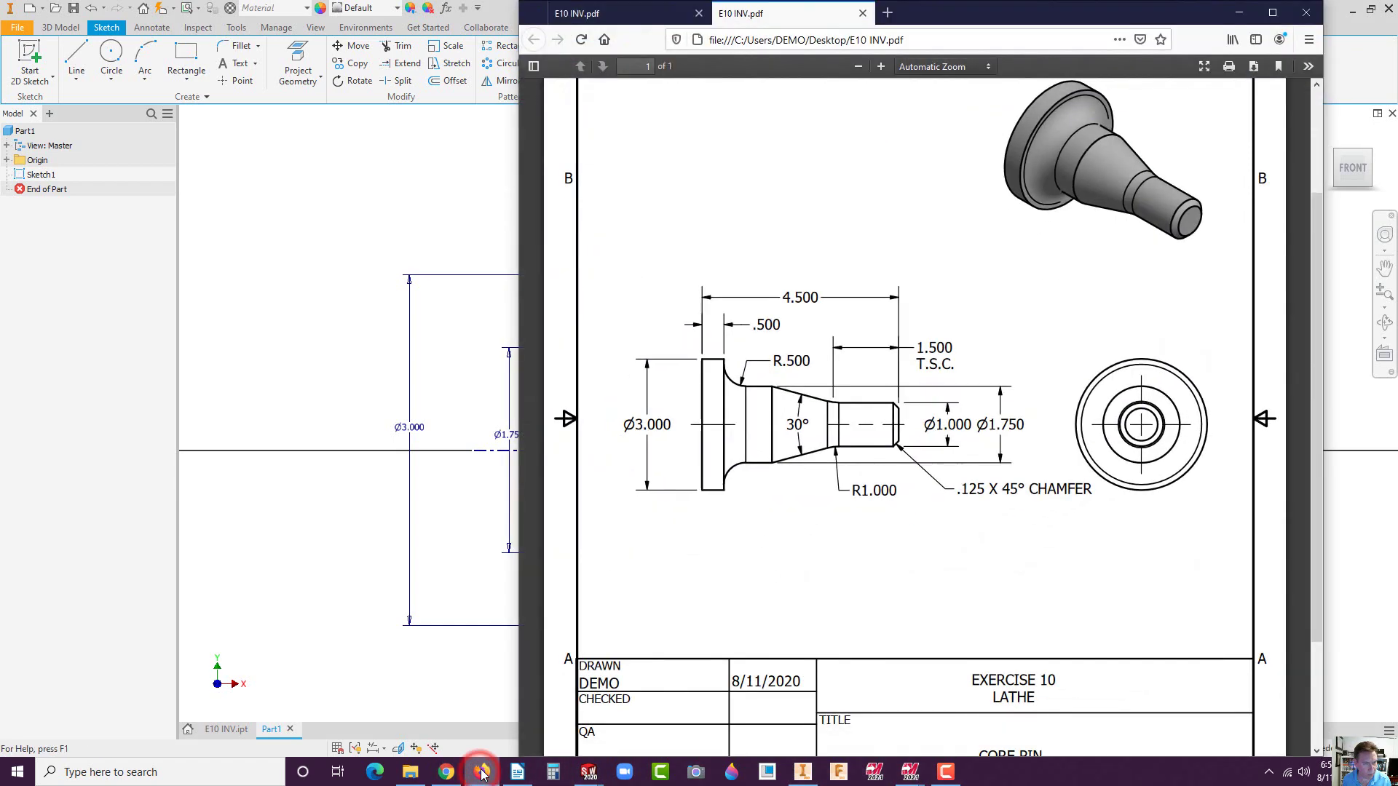
{"action": "left_click", "coordinate": [481, 773]}
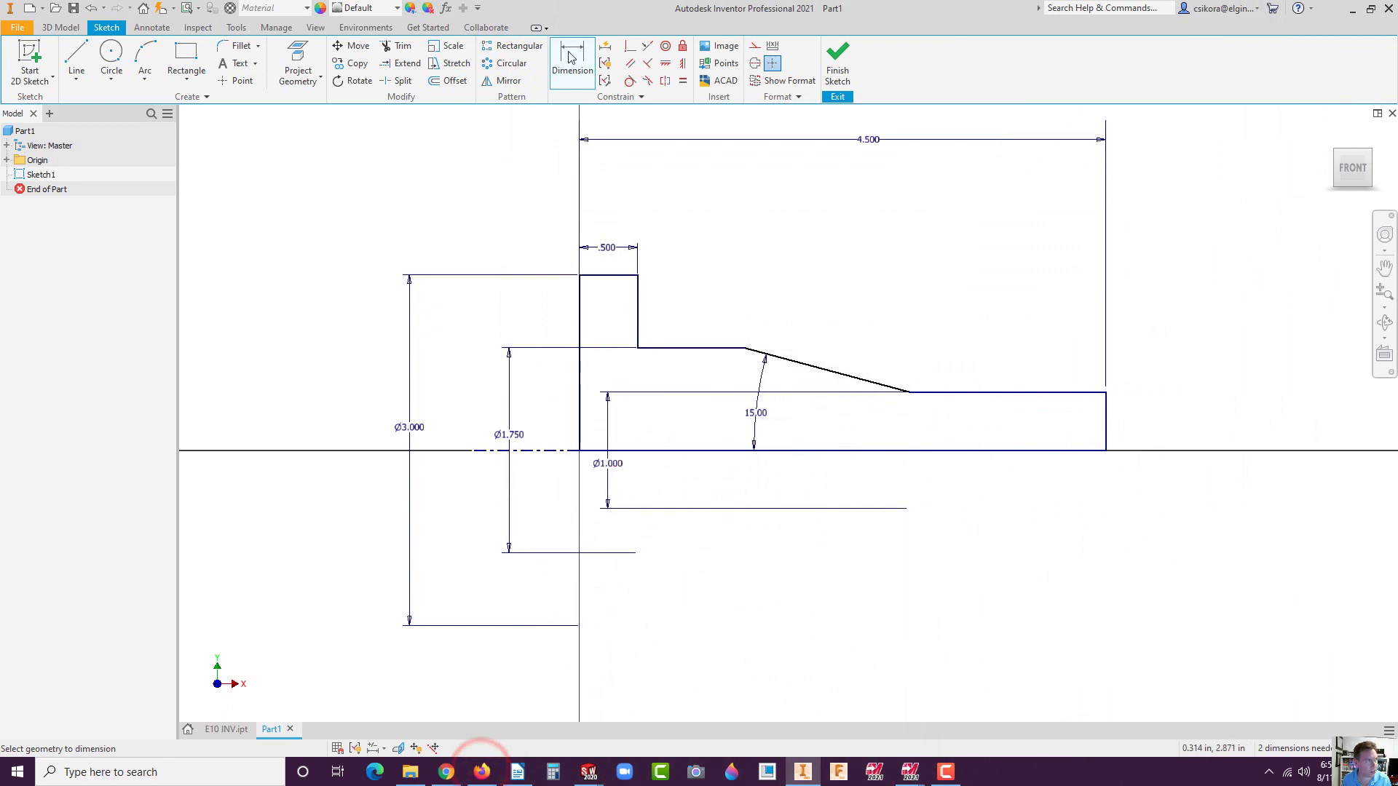
{"action": "left_click", "coordinate": [952, 392]}
{"action": "left_click", "coordinate": [974, 302]}
{"action": "type", "text": "1.5"}
{"action": "key", "text": "Return"}
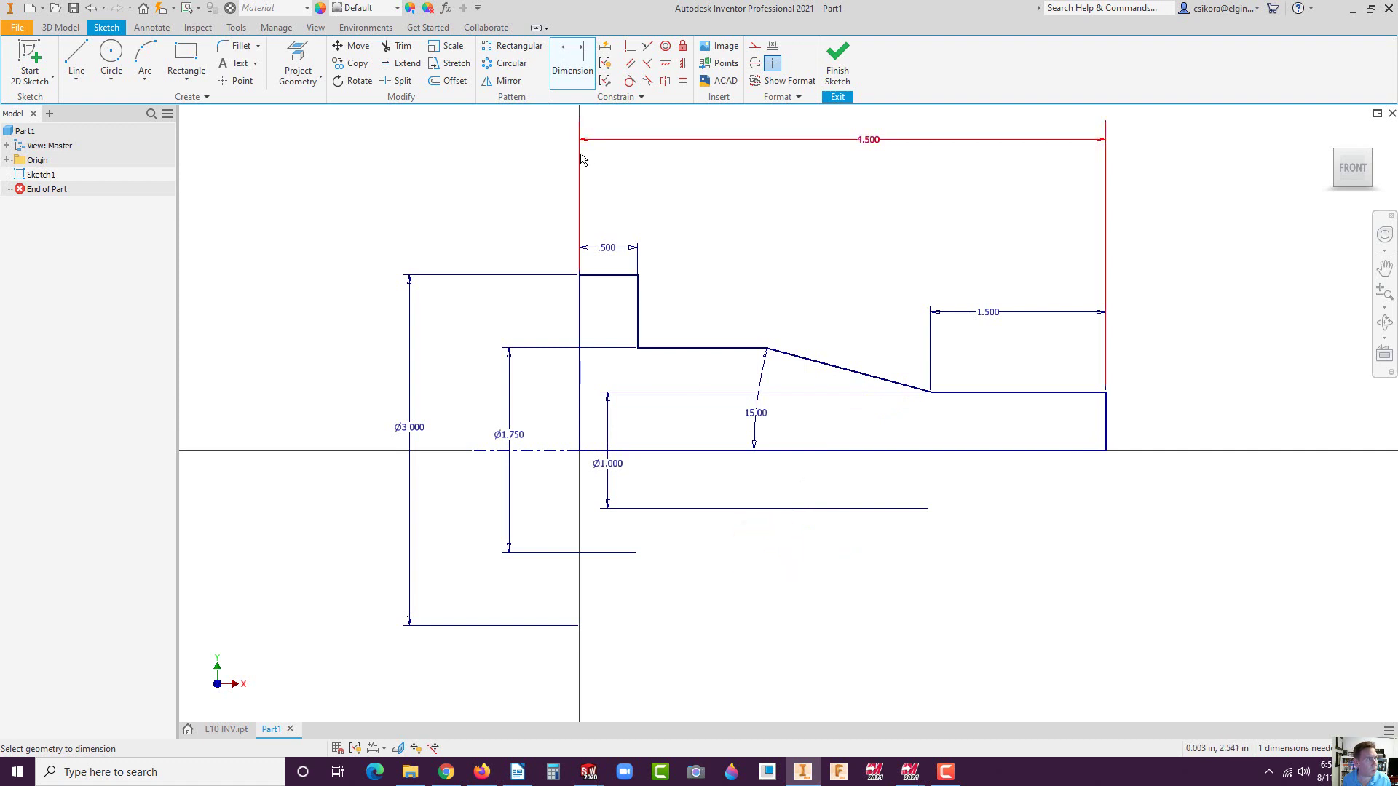
Step: Check the radii in the PDF drawing and add a 0.5 in sketch fillet where the flange meets the shank
{"action": "left_click", "coordinate": [492, 771]}
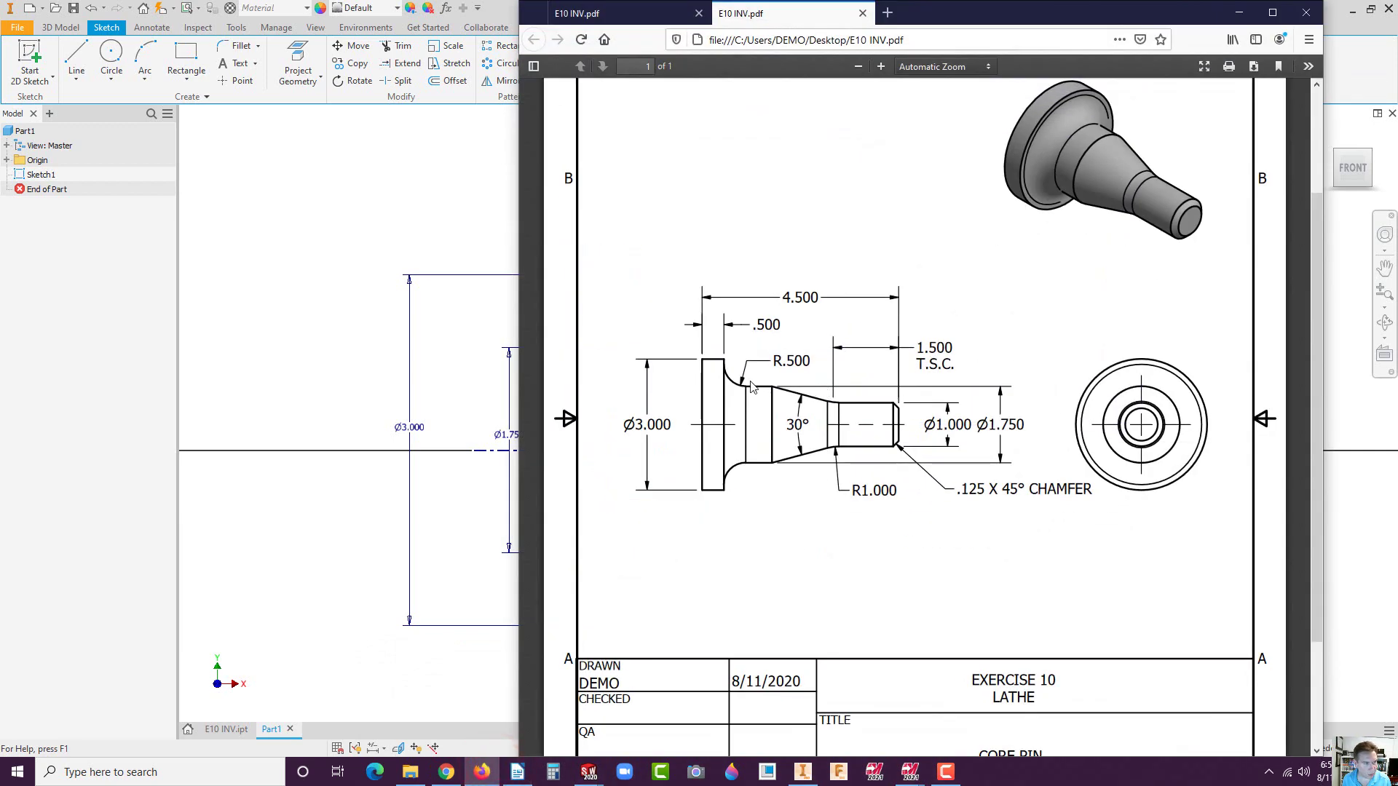
{"action": "left_click", "coordinate": [356, 222]}
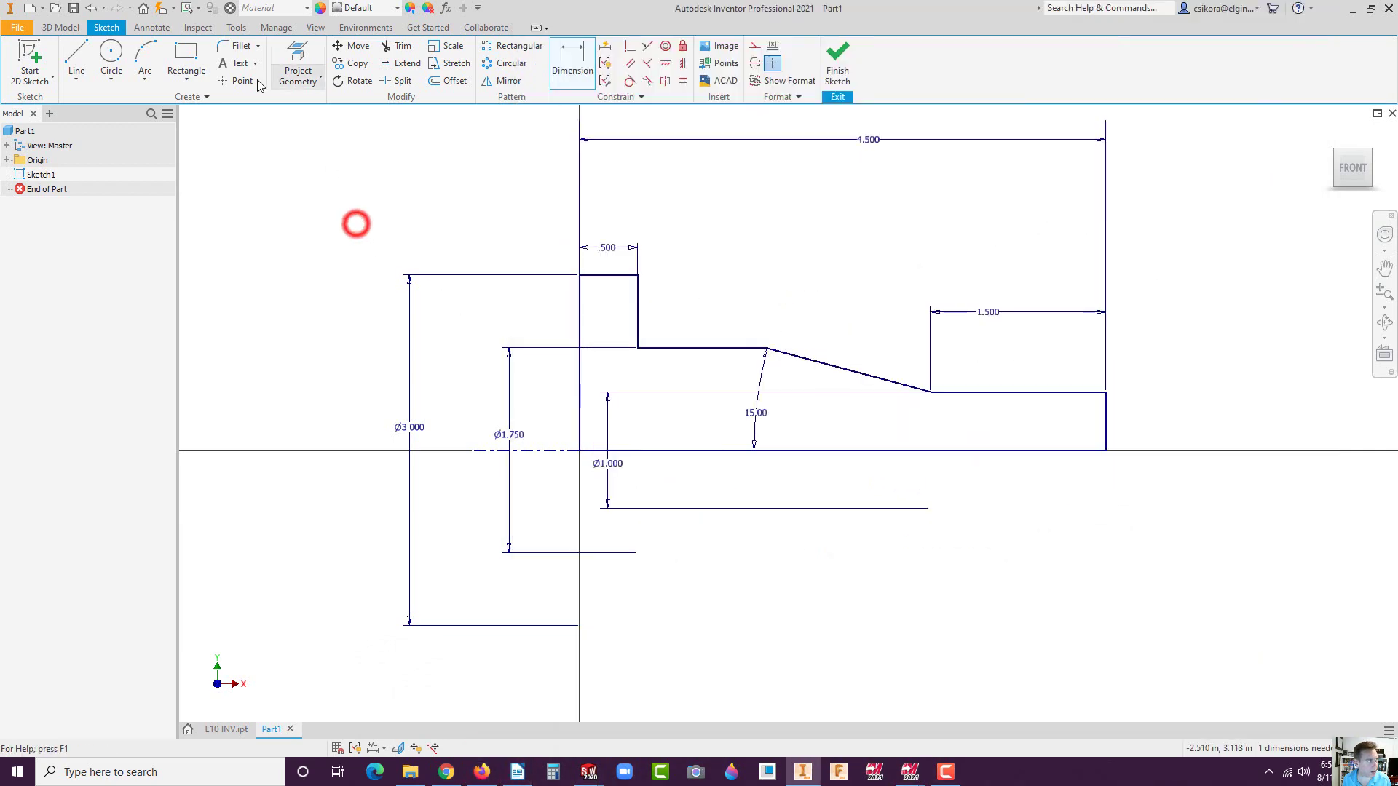
{"action": "left_click", "coordinate": [236, 48]}
{"action": "type", "text": "."}
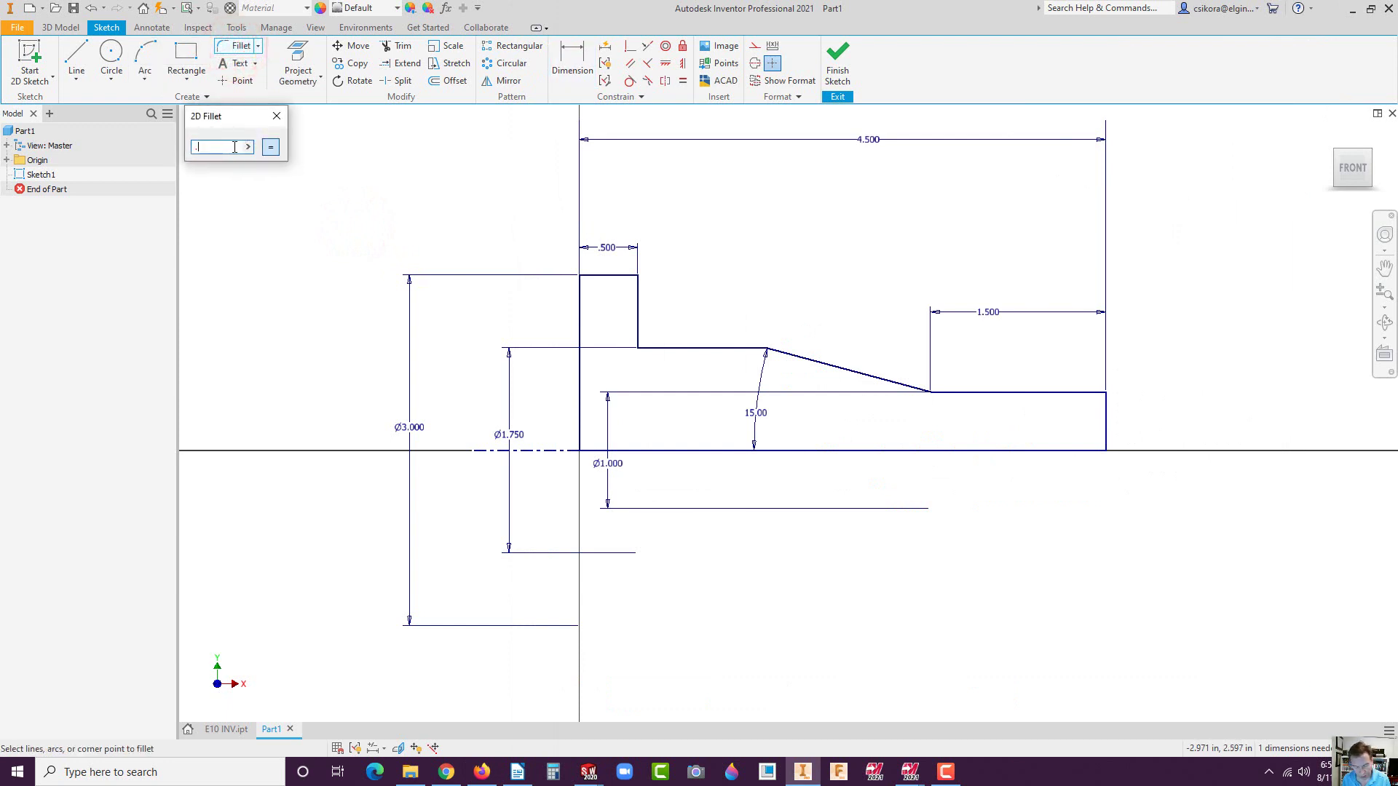
{"action": "type", "text": "5"}
{"action": "left_click", "coordinate": [639, 350]}
Step: Add a 1 in sketch fillet between the sloped line and the end shank step, and finish the sketch
{"action": "left_click", "coordinate": [210, 146]}
{"action": "type", "text": "1"}
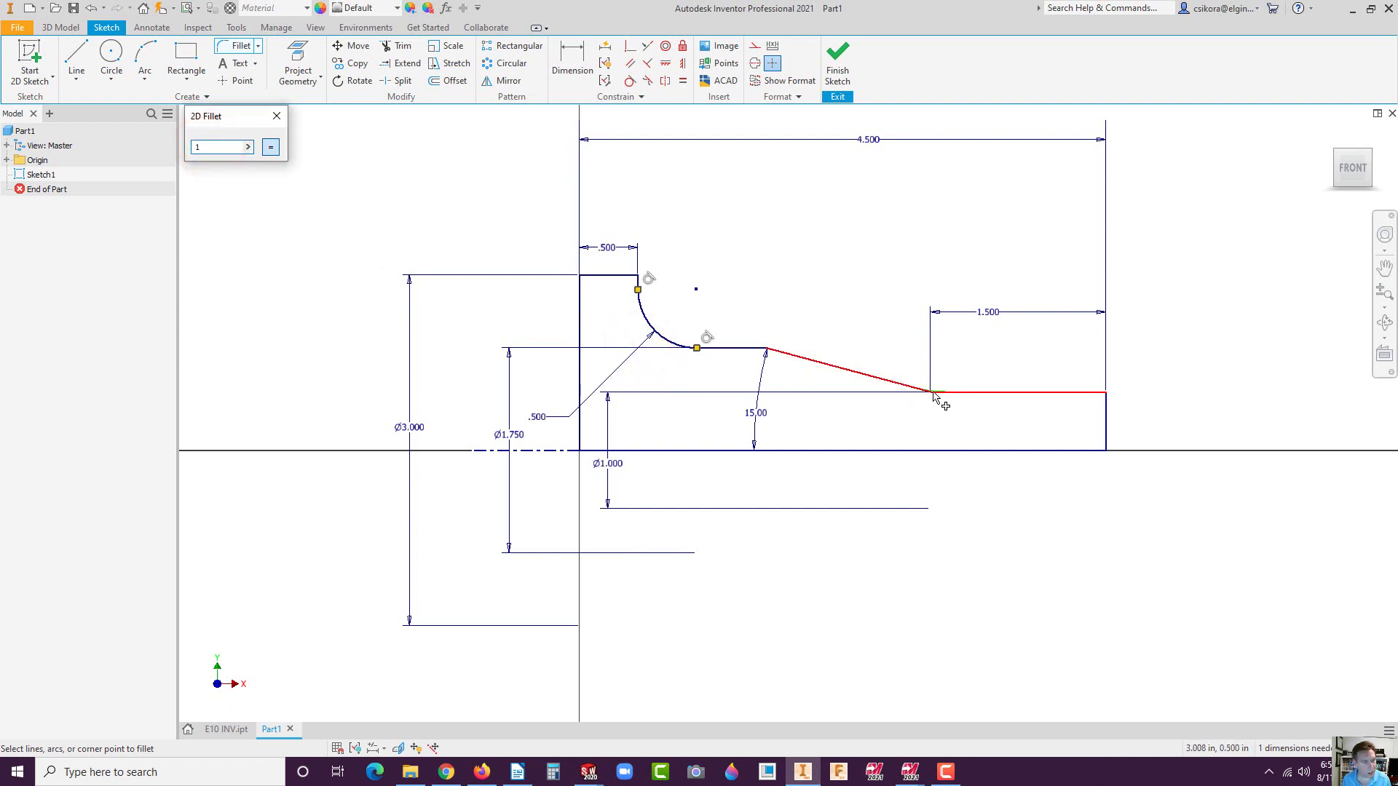
{"action": "left_click", "coordinate": [932, 394]}
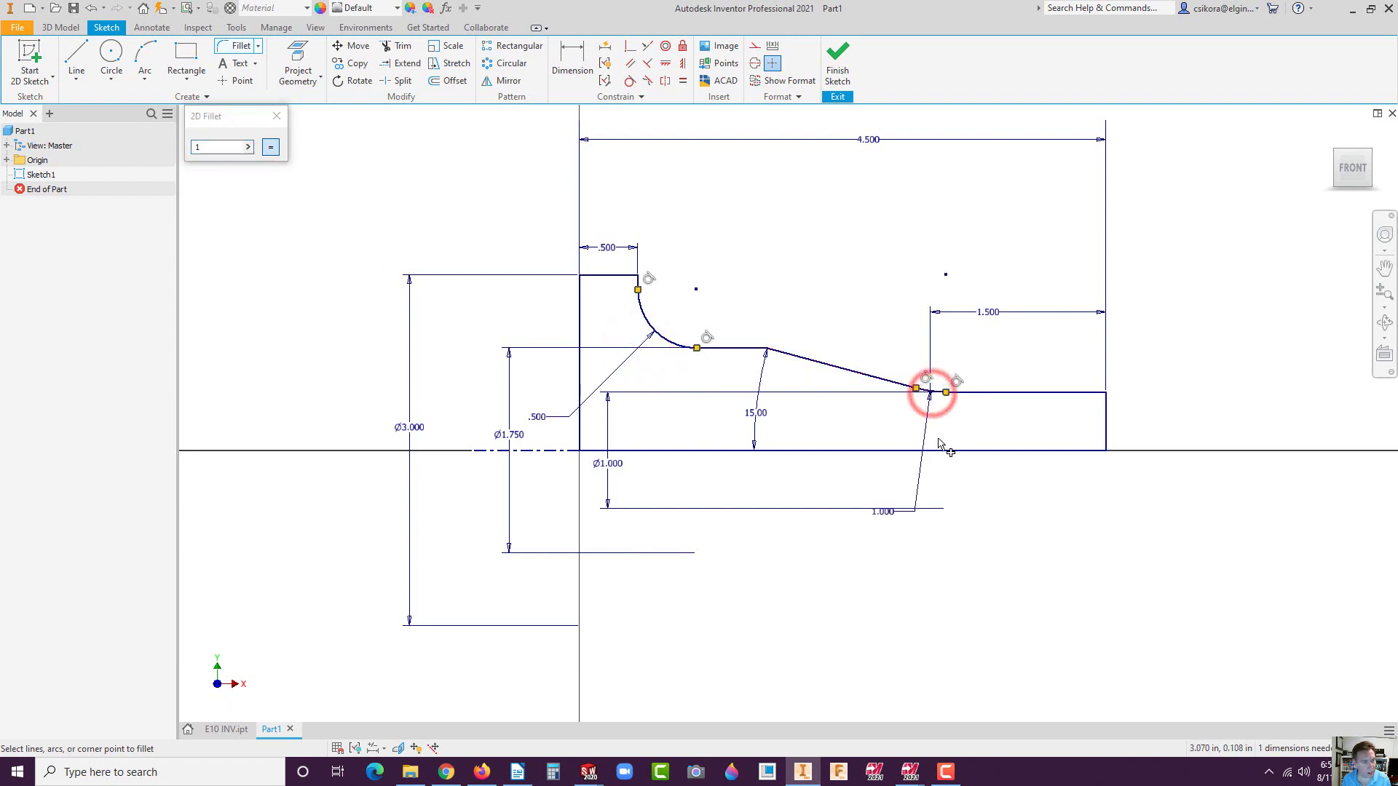
{"action": "left_click", "coordinate": [837, 58]}
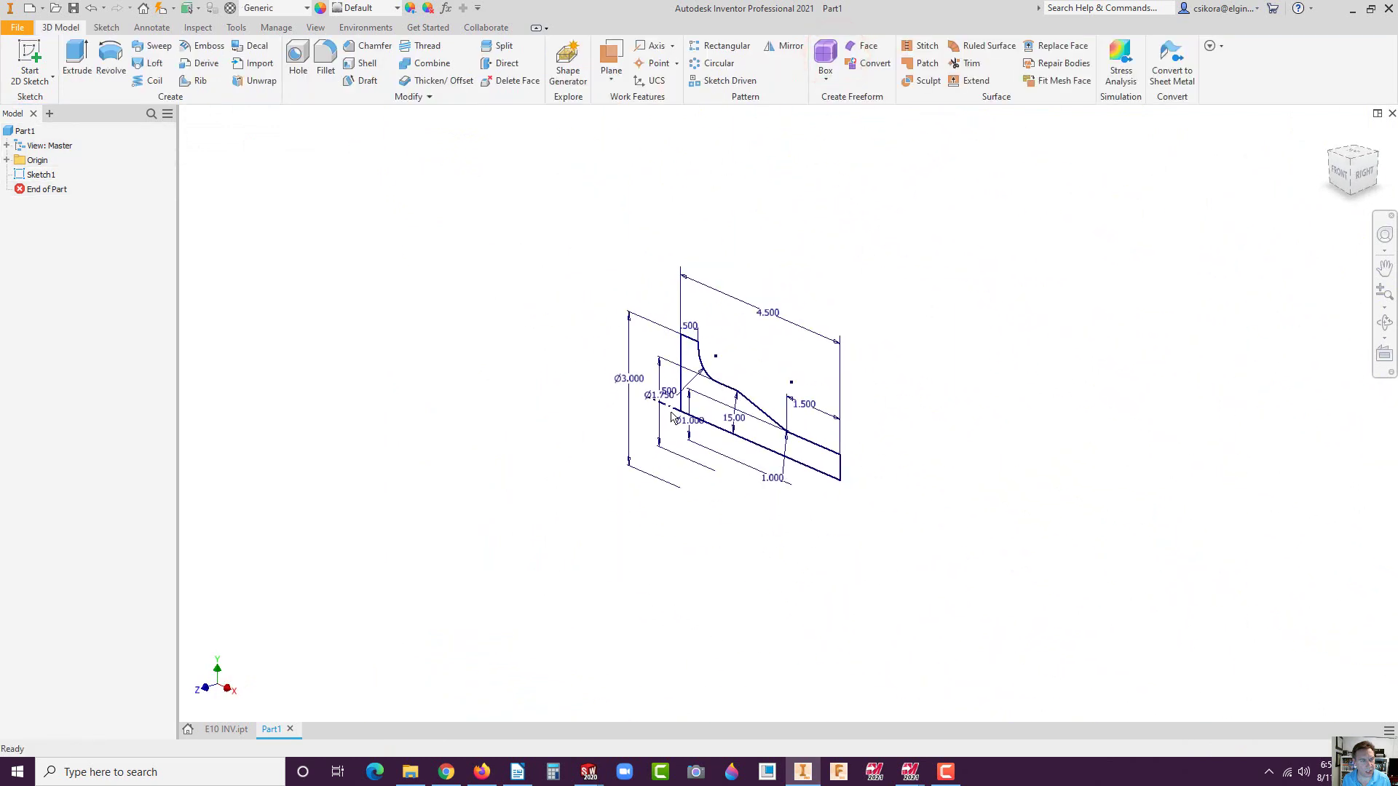
Step: Revolve the half-profile a full 360 degrees about the centerline to form the solid core pin
{"action": "scroll", "coordinate": [717, 387], "scroll_direction": "up", "scroll_amount": 3}
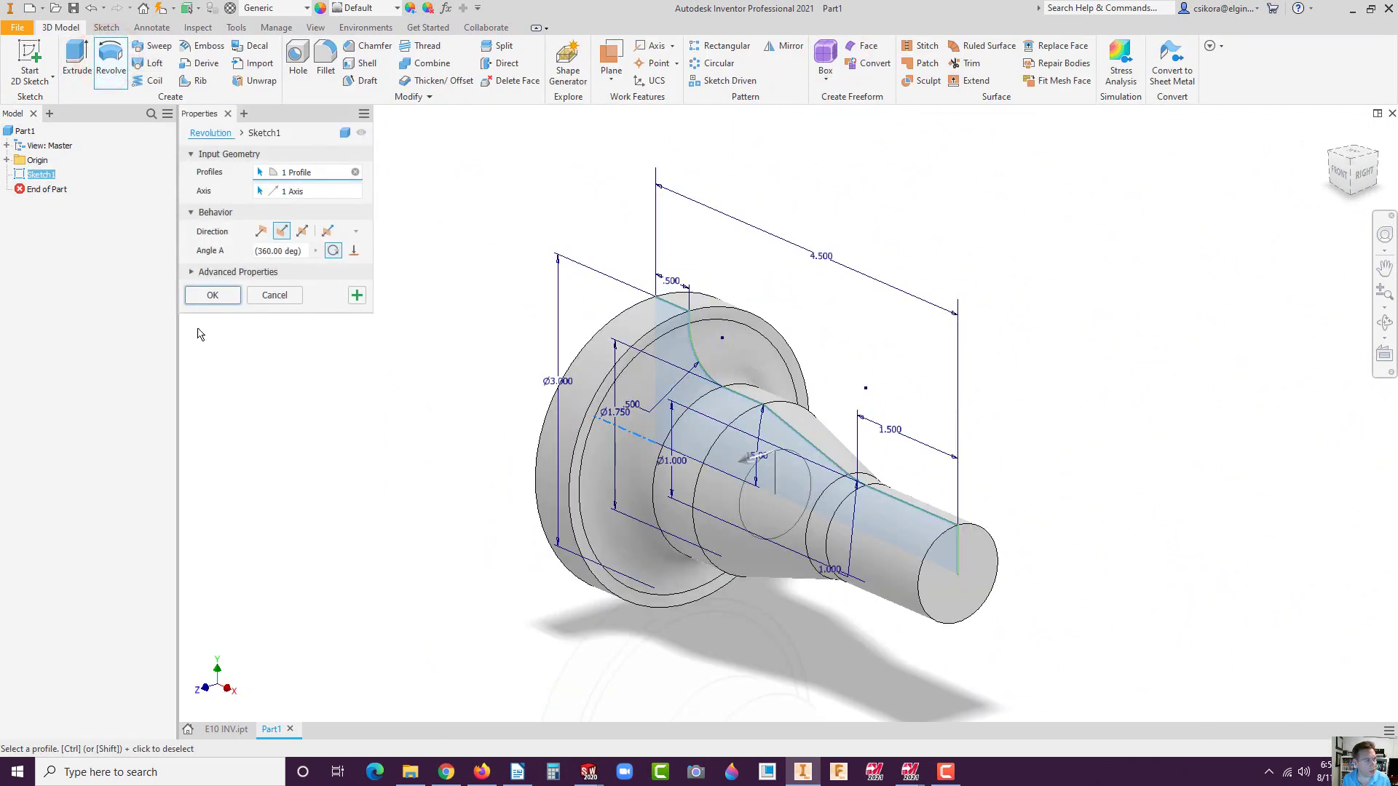
{"action": "left_click", "coordinate": [211, 296]}
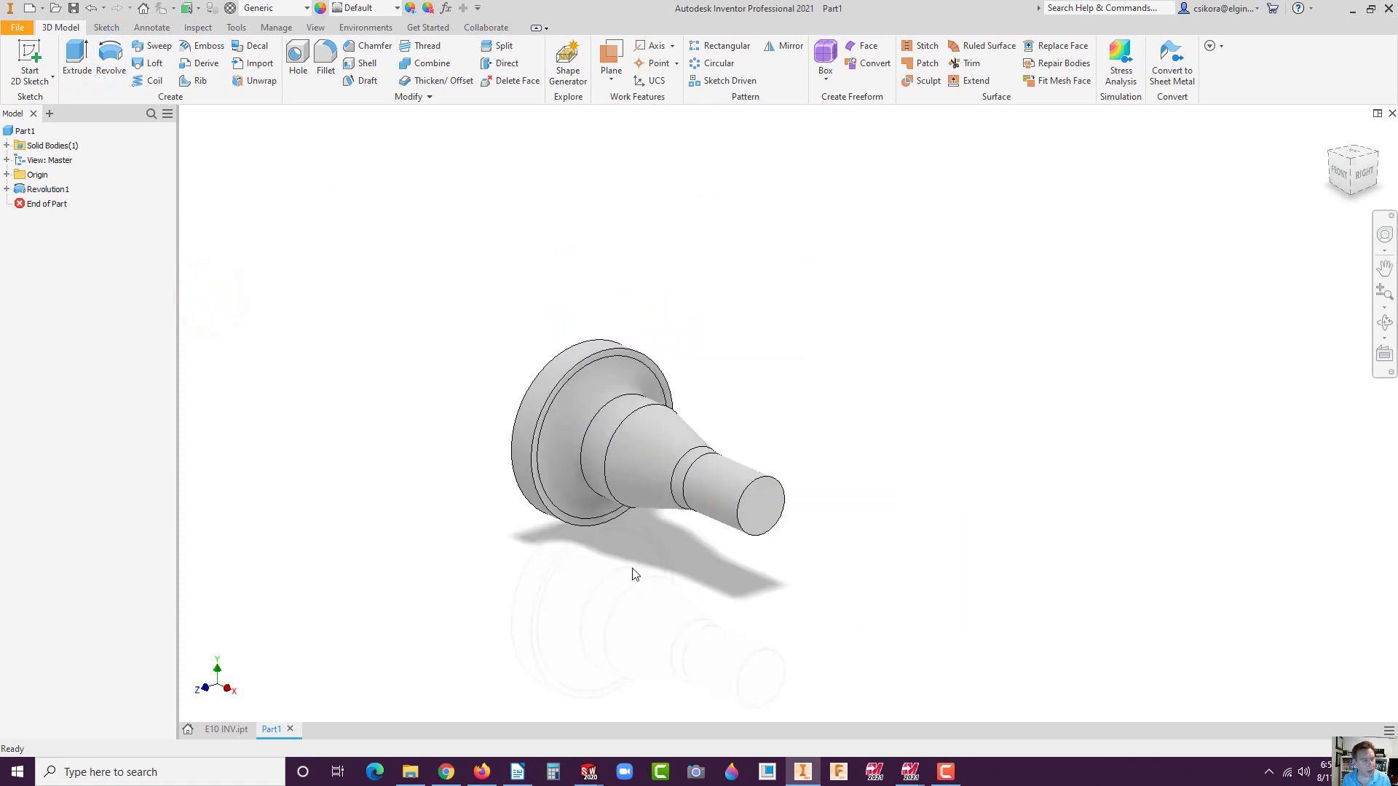
Step: Check the chamfer size in the PDF drawing and add a 0.125 in chamfer to the end edge of the shank
{"action": "left_click", "coordinate": [366, 48]}
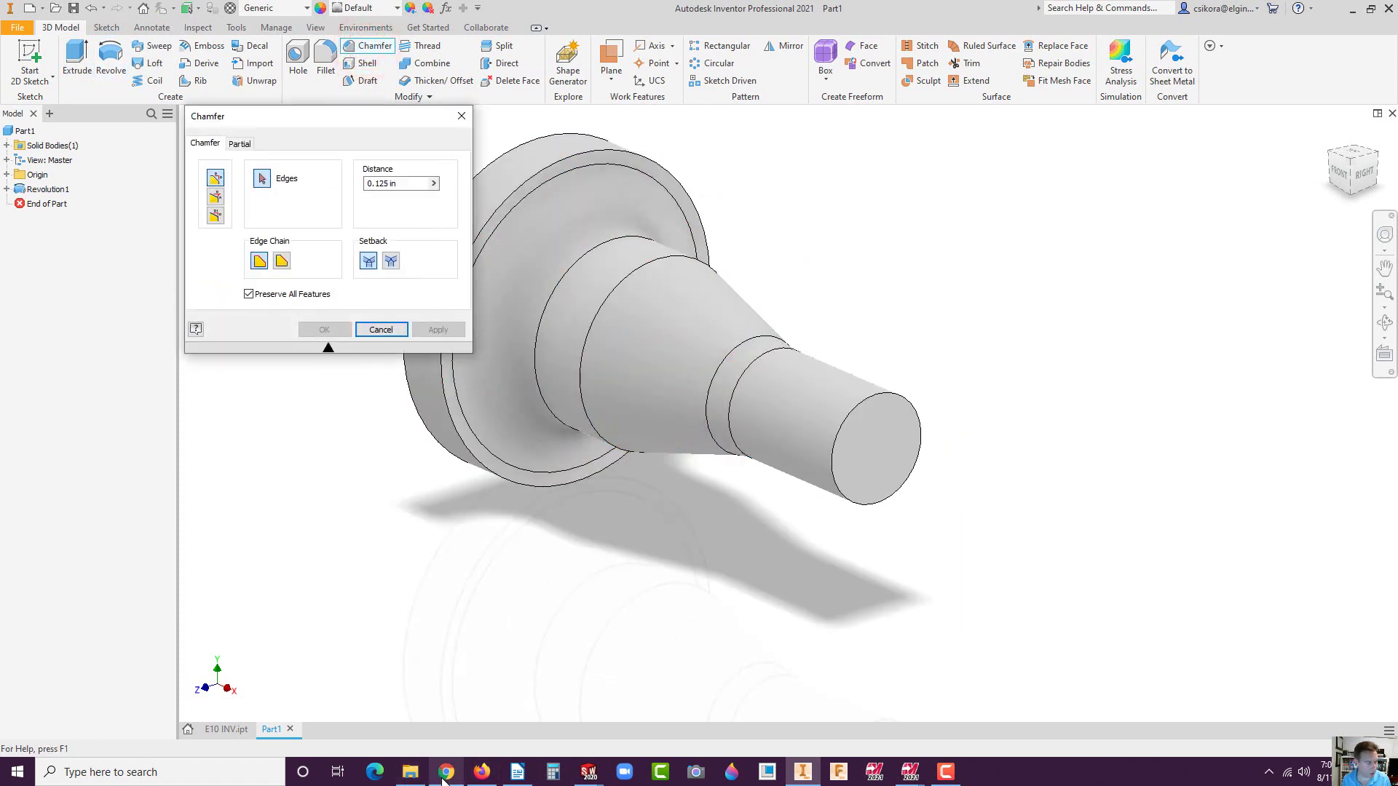
{"action": "left_click", "coordinate": [483, 773]}
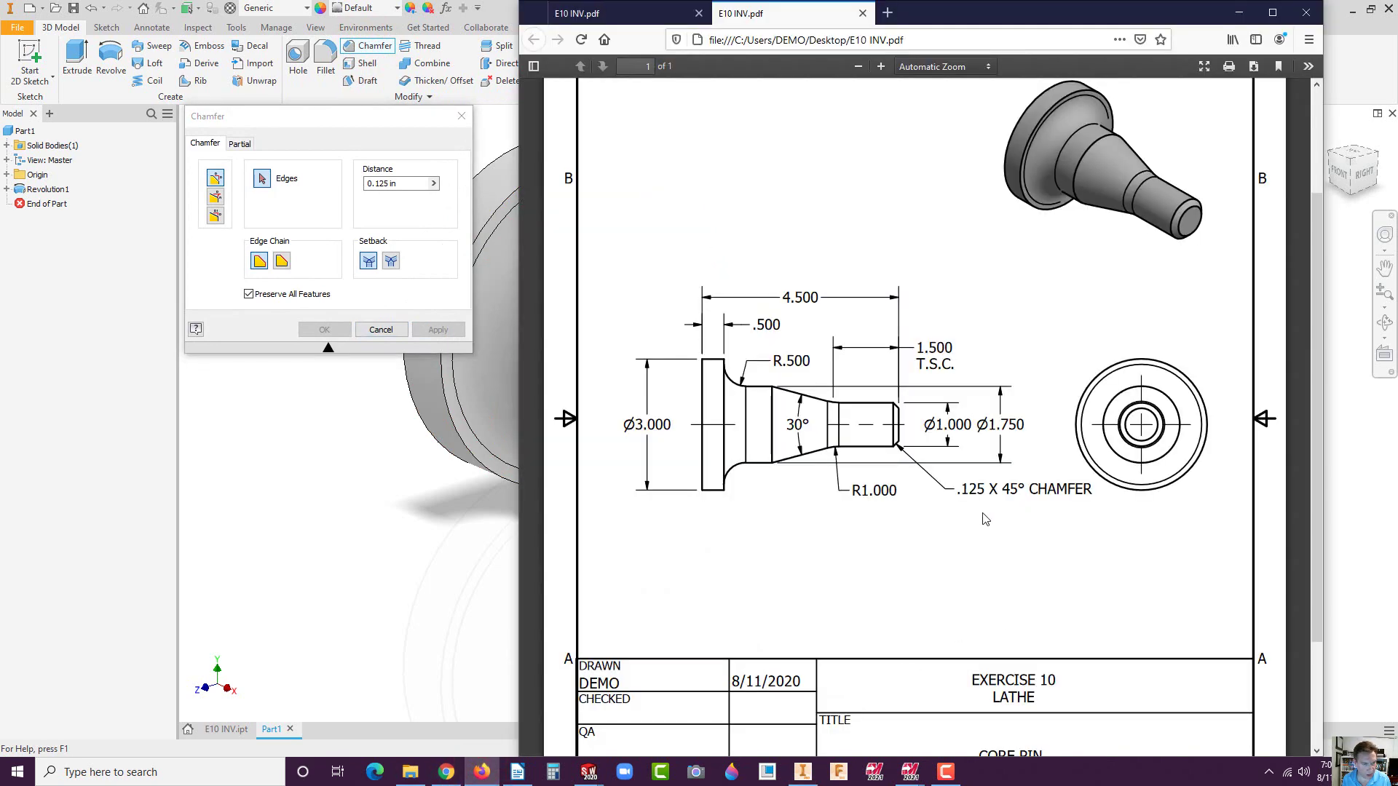
{"action": "left_click", "coordinate": [348, 221]}
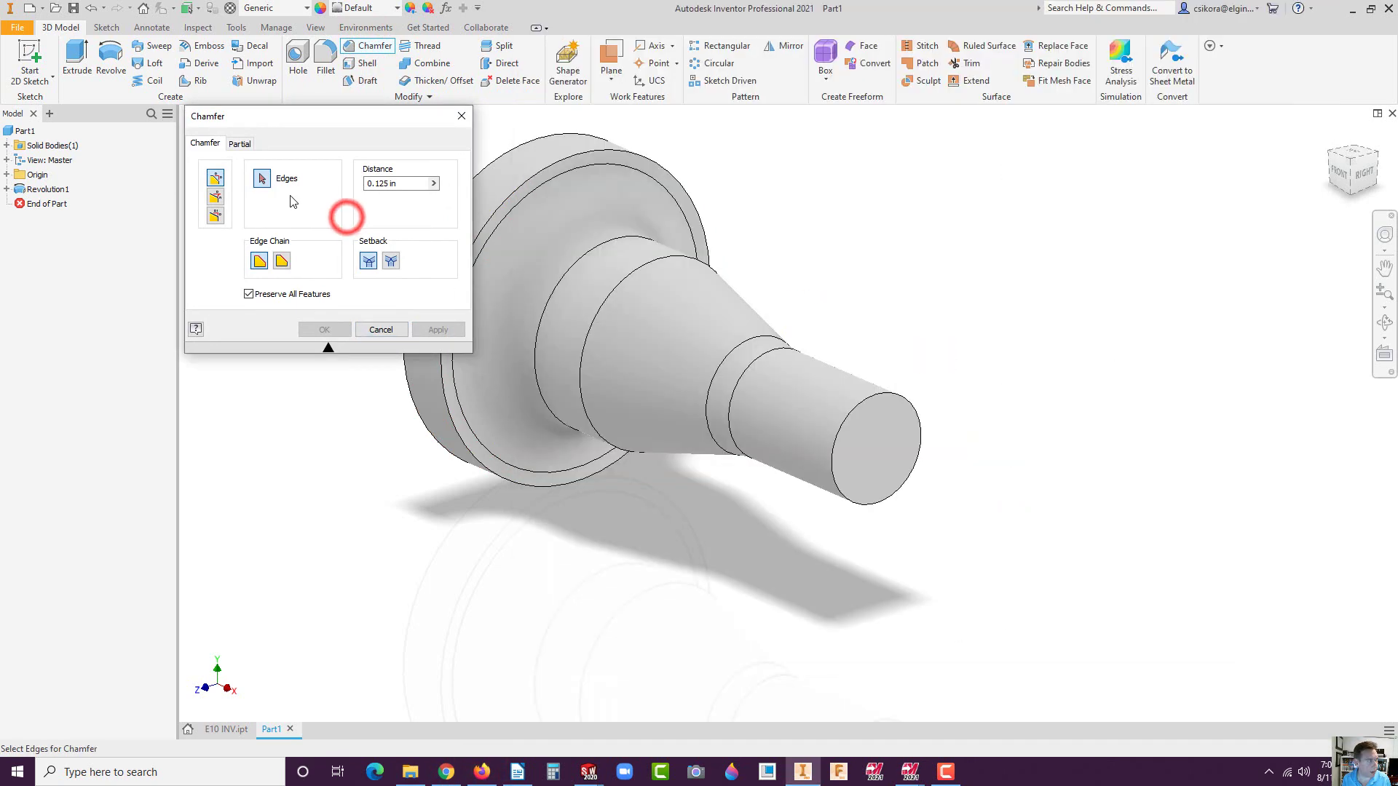
{"action": "left_click", "coordinate": [857, 406]}
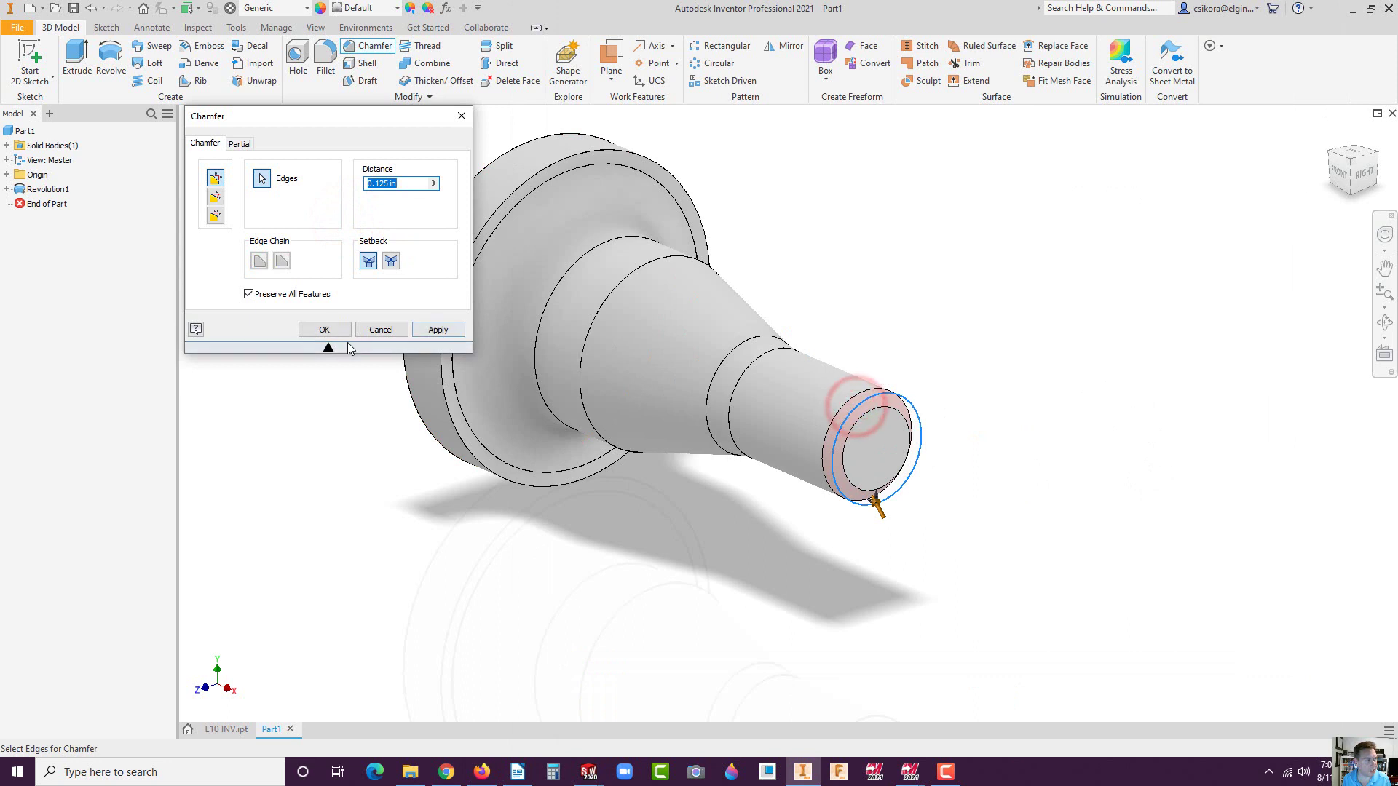
{"action": "left_click", "coordinate": [324, 329]}
{"action": "left_click", "coordinate": [555, 580]}
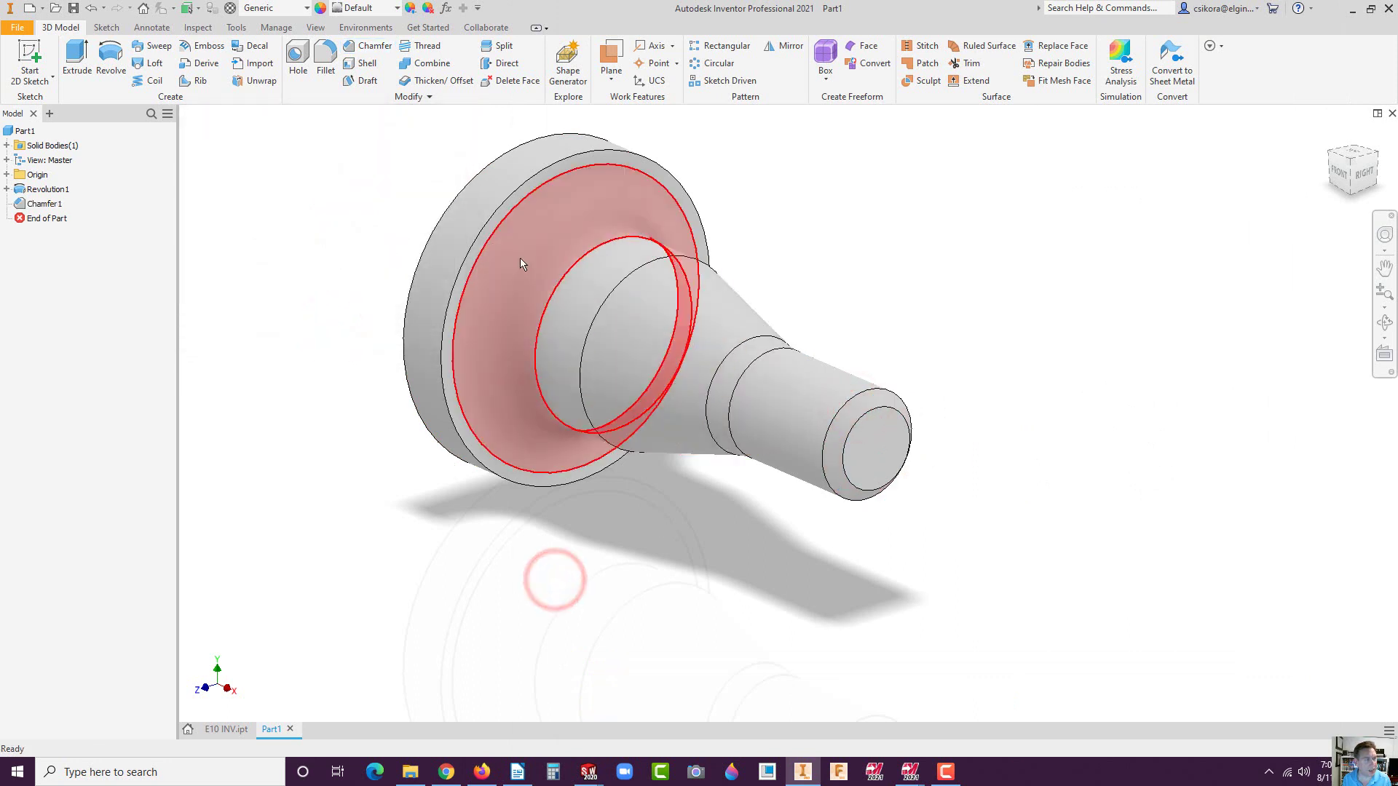
Step: Save the finished part on the Desktop as an Inventor part file named E10
{"action": "scroll", "coordinate": [519, 258], "scroll_direction": "up", "scroll_amount": 4}
{"action": "scroll", "coordinate": [520, 257], "scroll_direction": "down", "scroll_amount": 3}
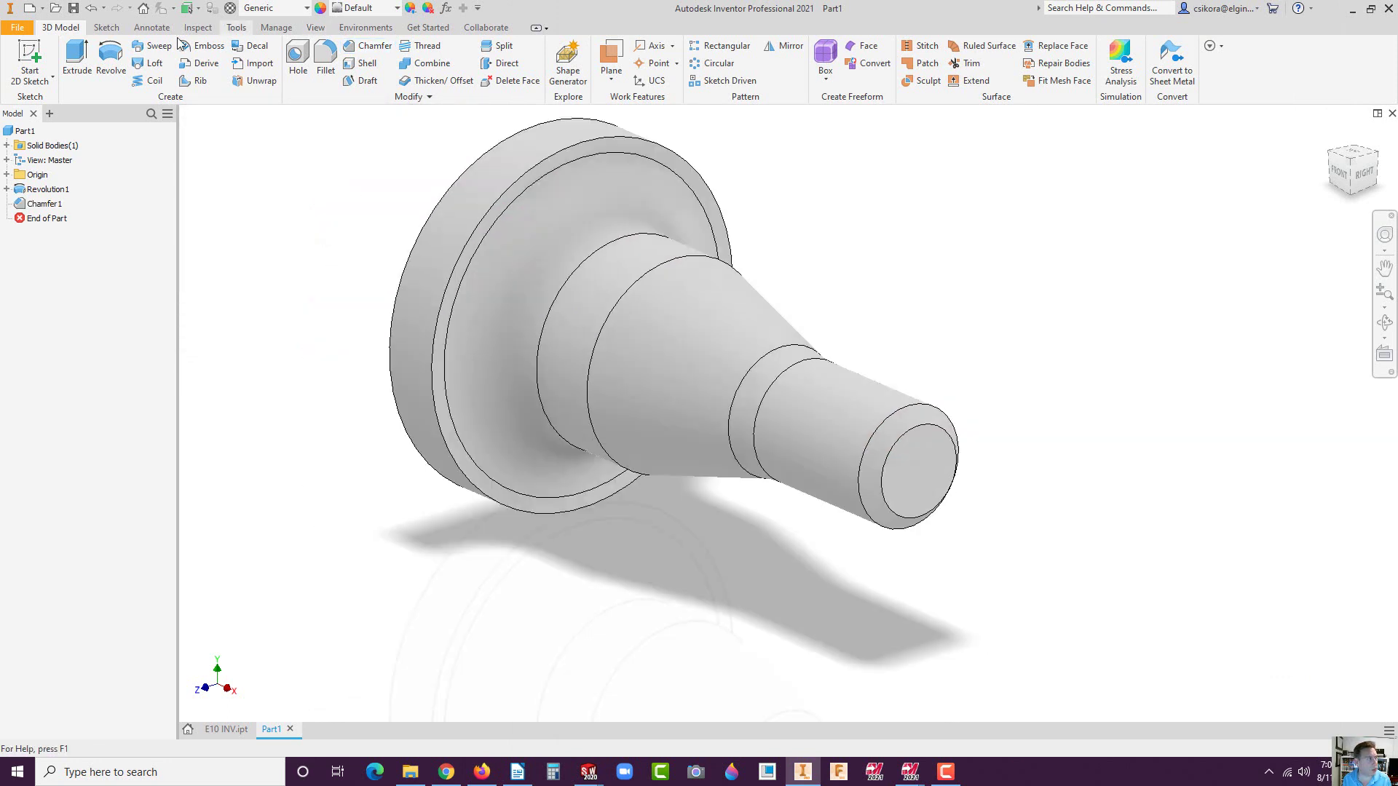
{"action": "left_click", "coordinate": [20, 28]}
{"action": "mouse_move", "coordinate": [89, 188]}
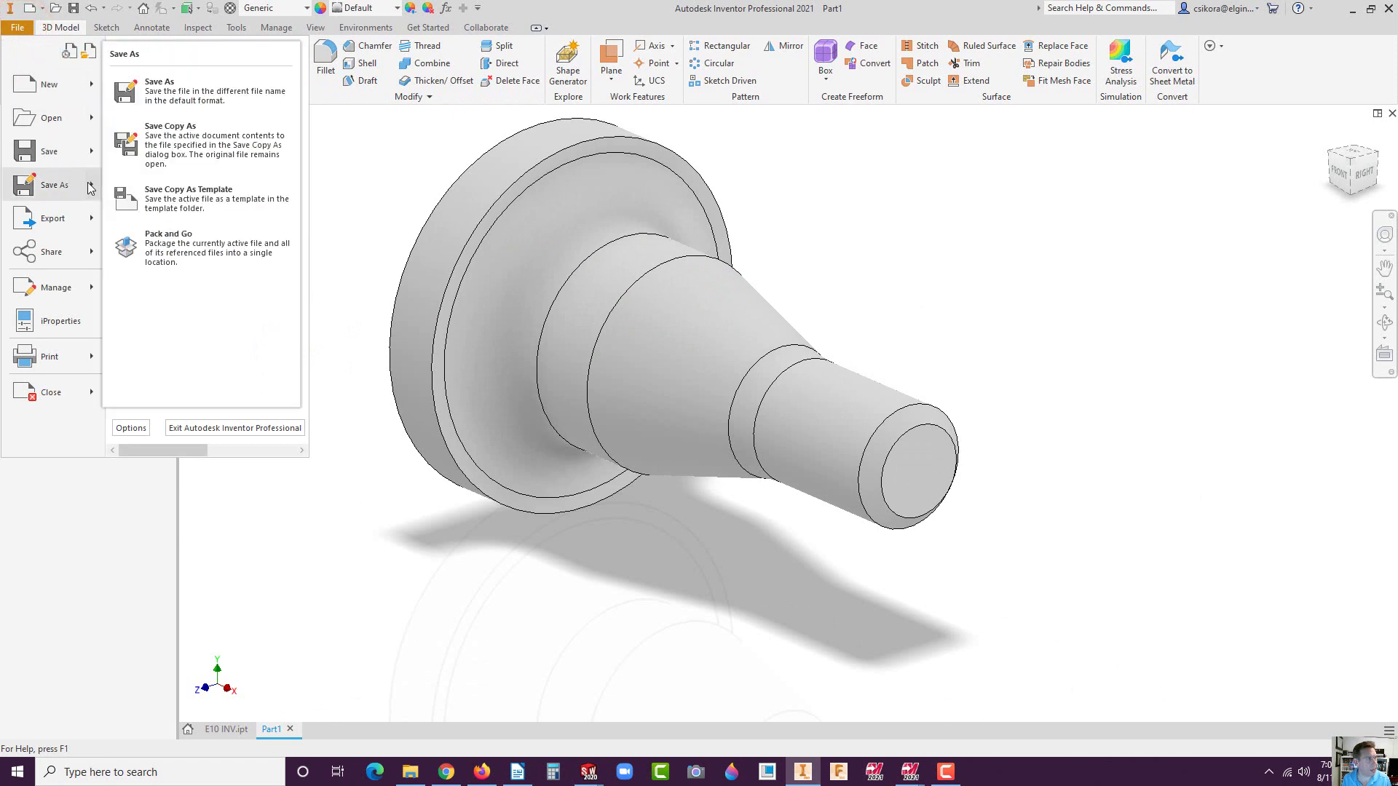
{"action": "left_click", "coordinate": [180, 97]}
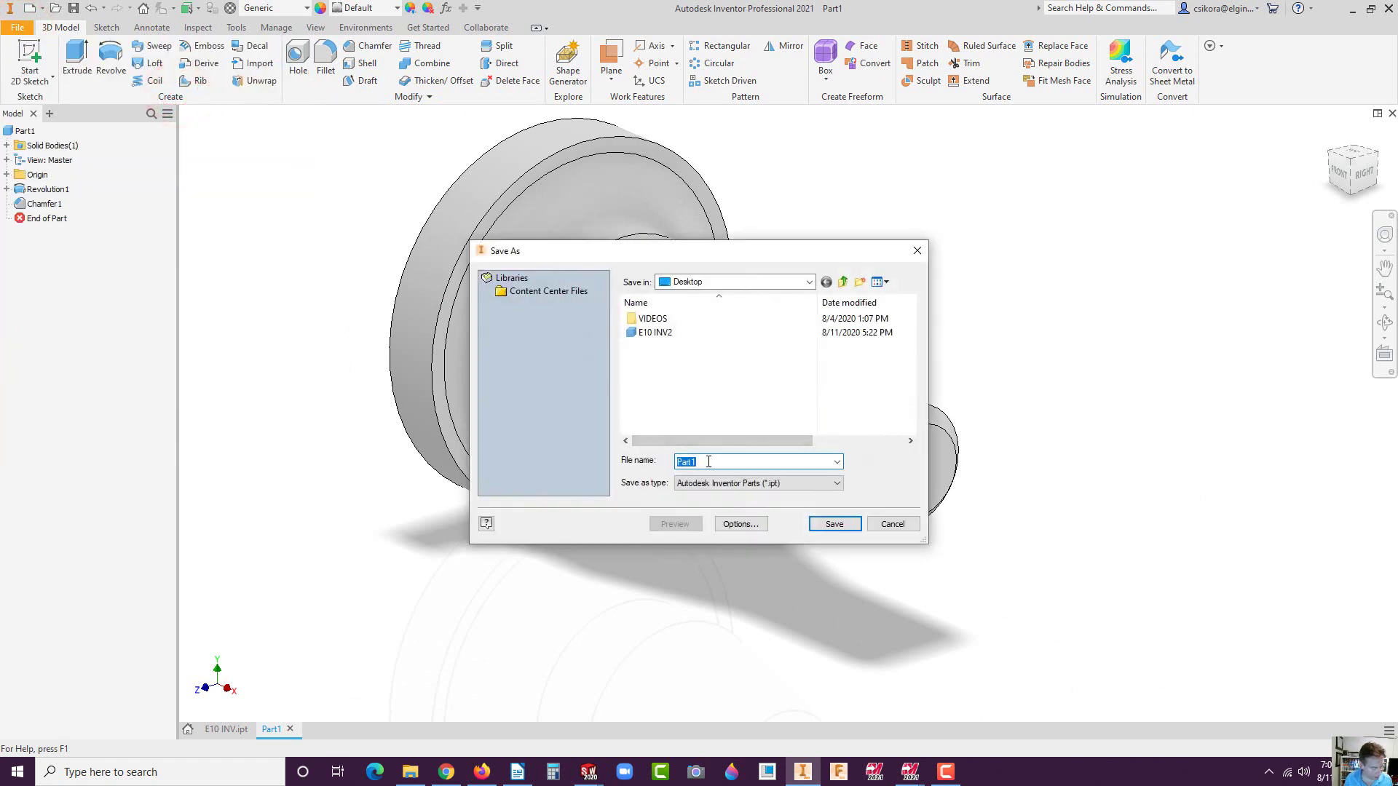
{"action": "type", "text": "E10"}
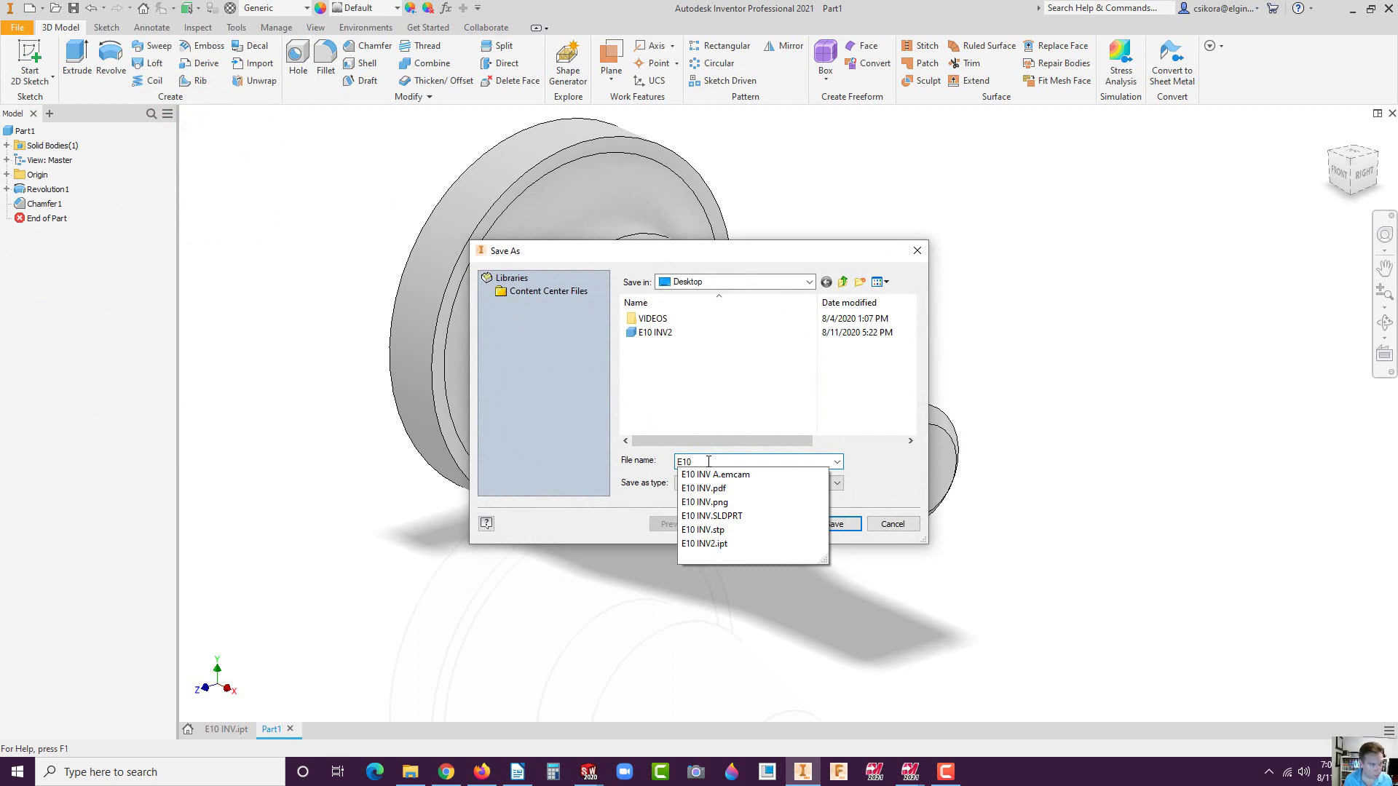
{"action": "left_click", "coordinate": [846, 528]}
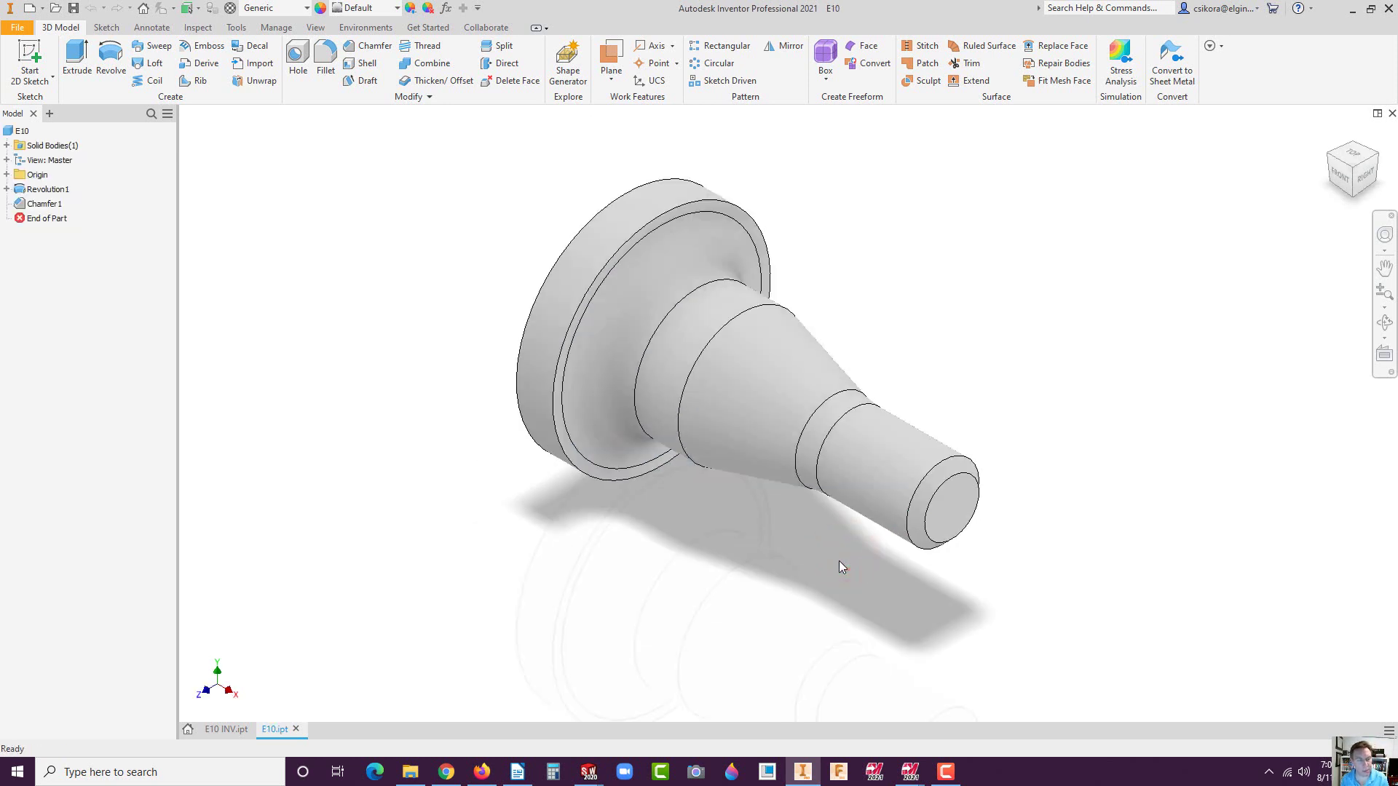
Step: Switch to the Mastercam Simulator, play the E10 INV A lathe verification through to the last operation, and close the simulator
{"action": "left_click", "coordinate": [910, 770]}
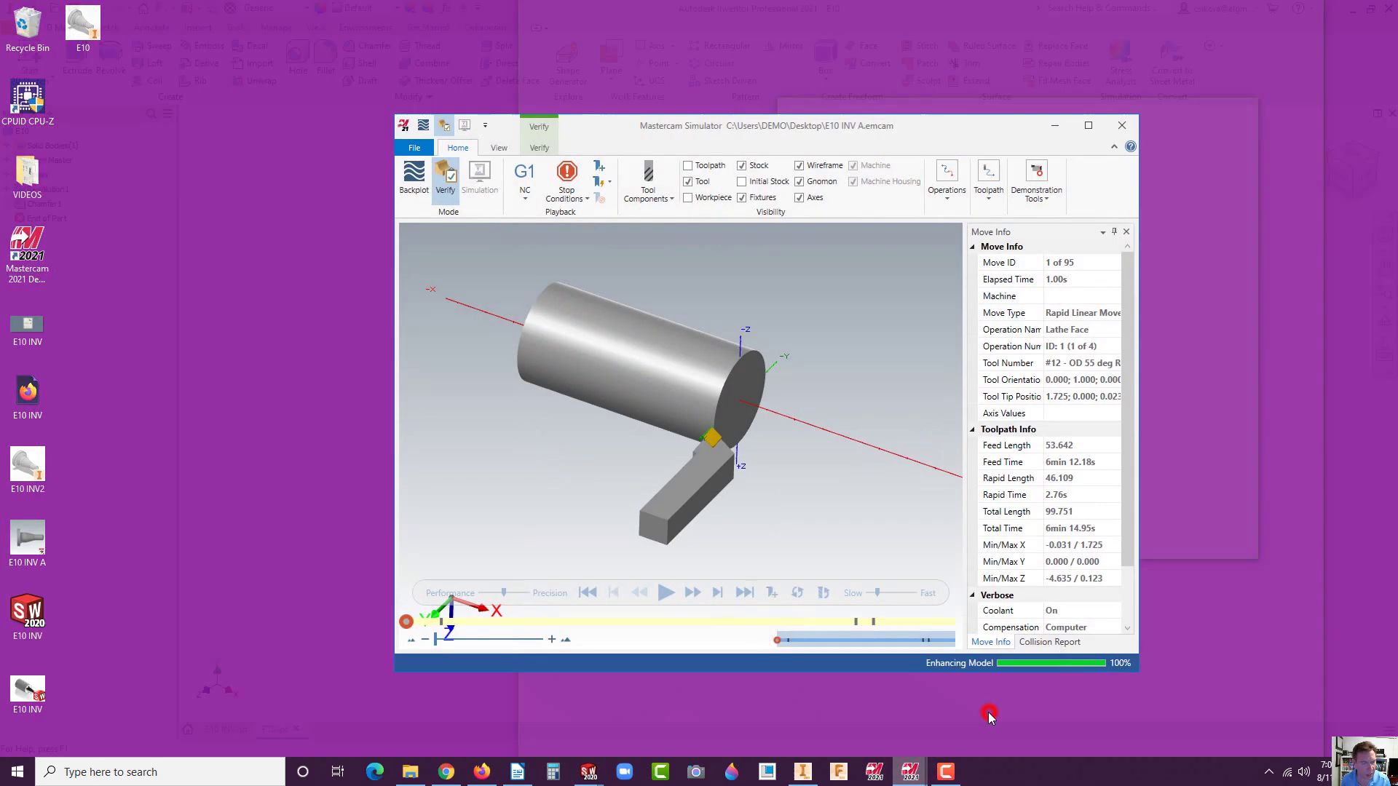
{"action": "left_click", "coordinate": [987, 708]}
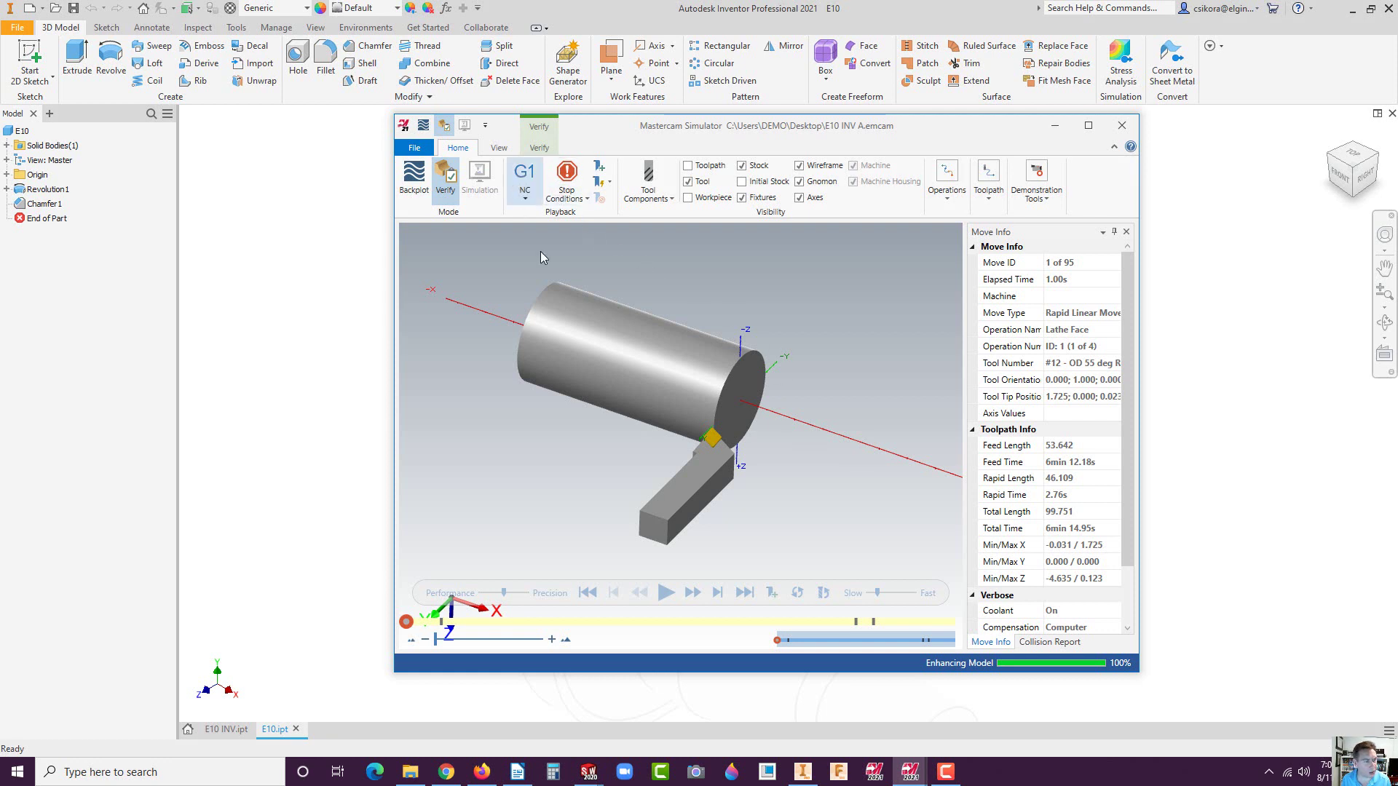
{"action": "left_click", "coordinate": [666, 592]}
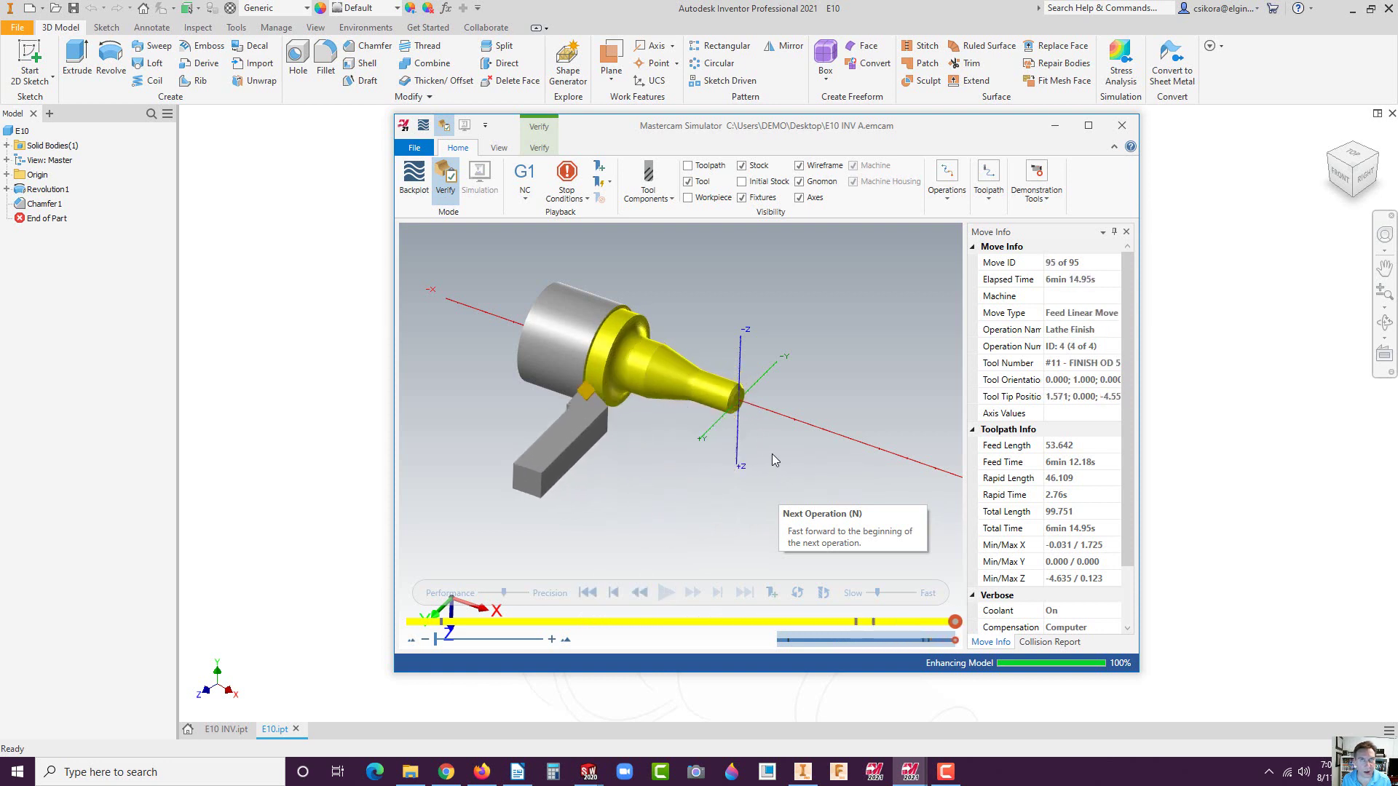
{"action": "left_click", "coordinate": [1122, 126]}
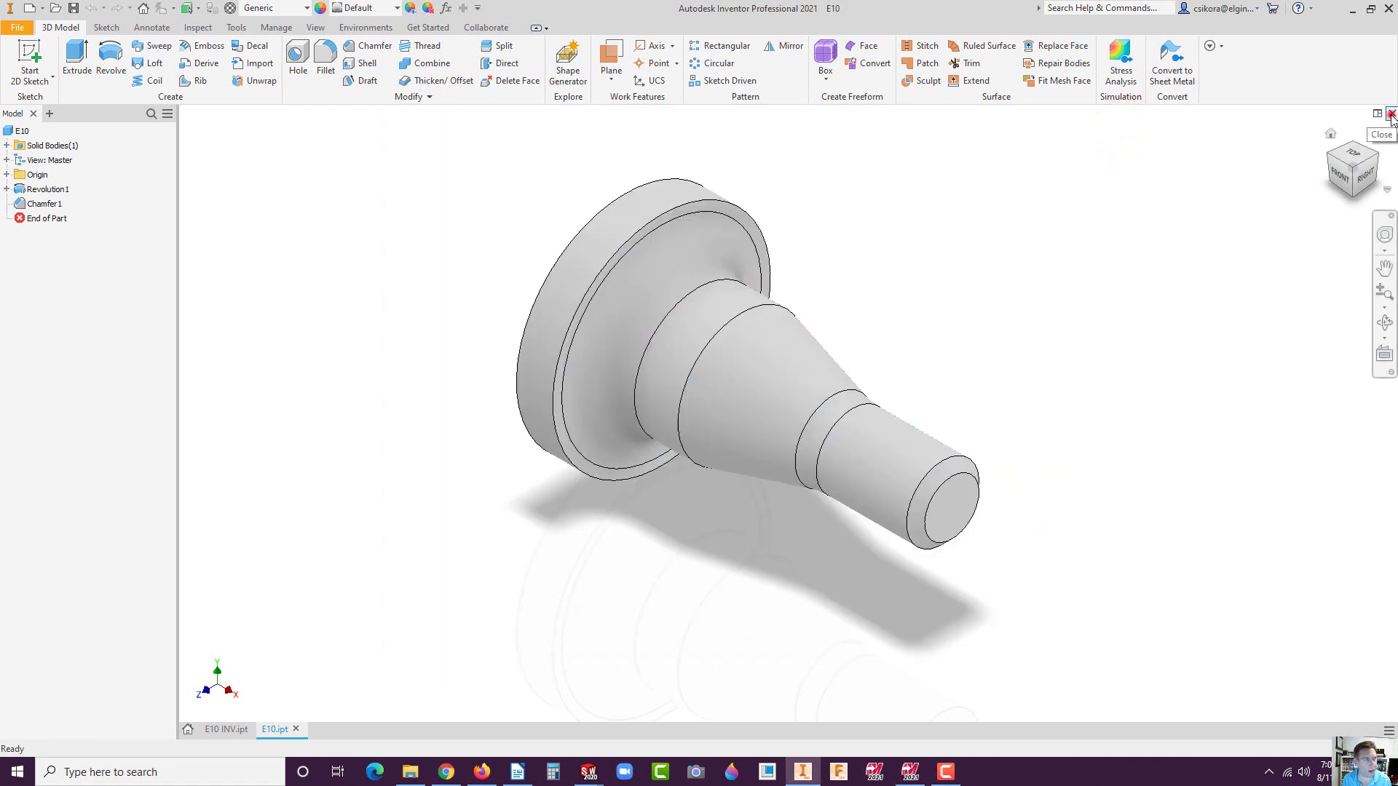
Step: Close the E10 part in Inventor, switch to Mastercam, and open the Autodesk Inventor file E10 from the Desktop
{"action": "left_click", "coordinate": [1391, 115]}
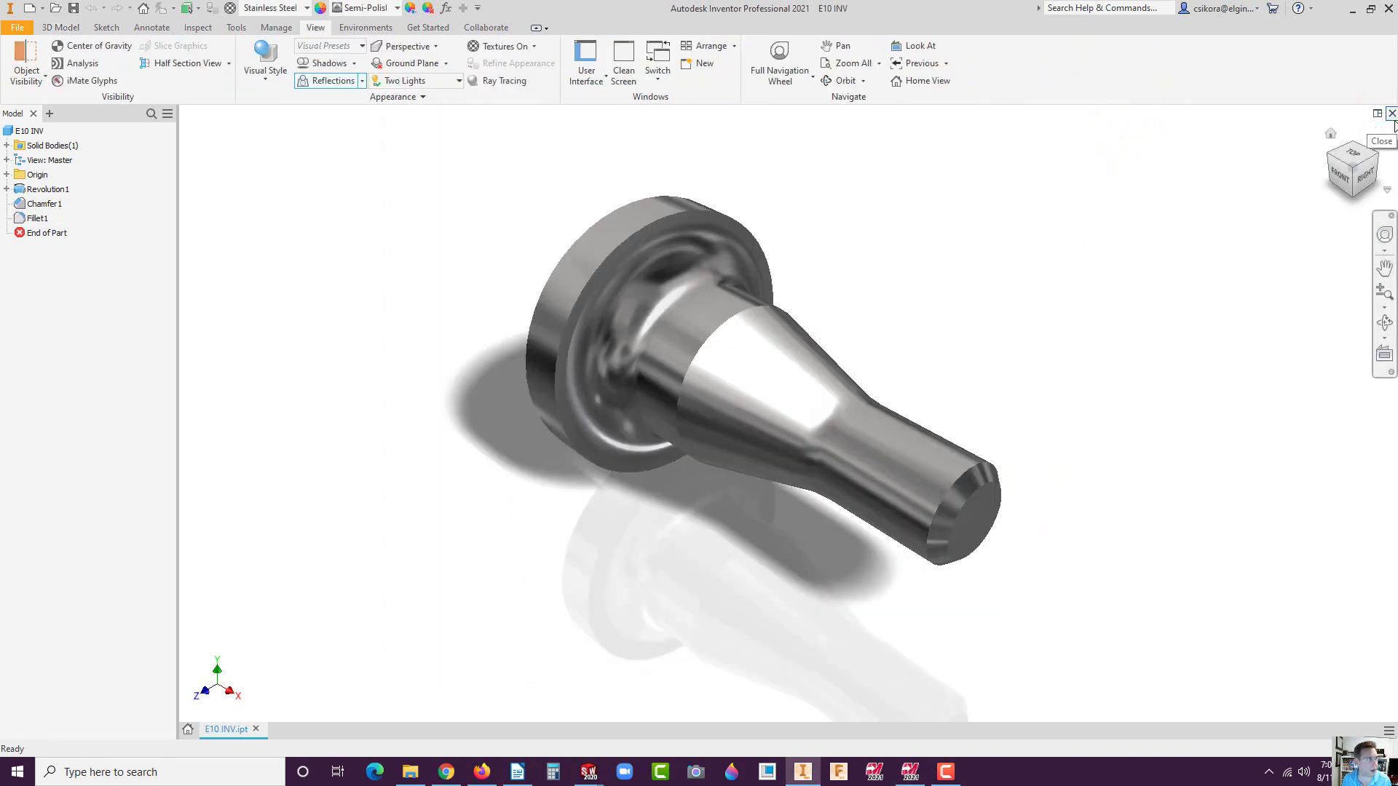
{"action": "left_click", "coordinate": [909, 771]}
{"action": "scroll", "coordinate": [821, 400], "scroll_direction": "down", "scroll_amount": 2}
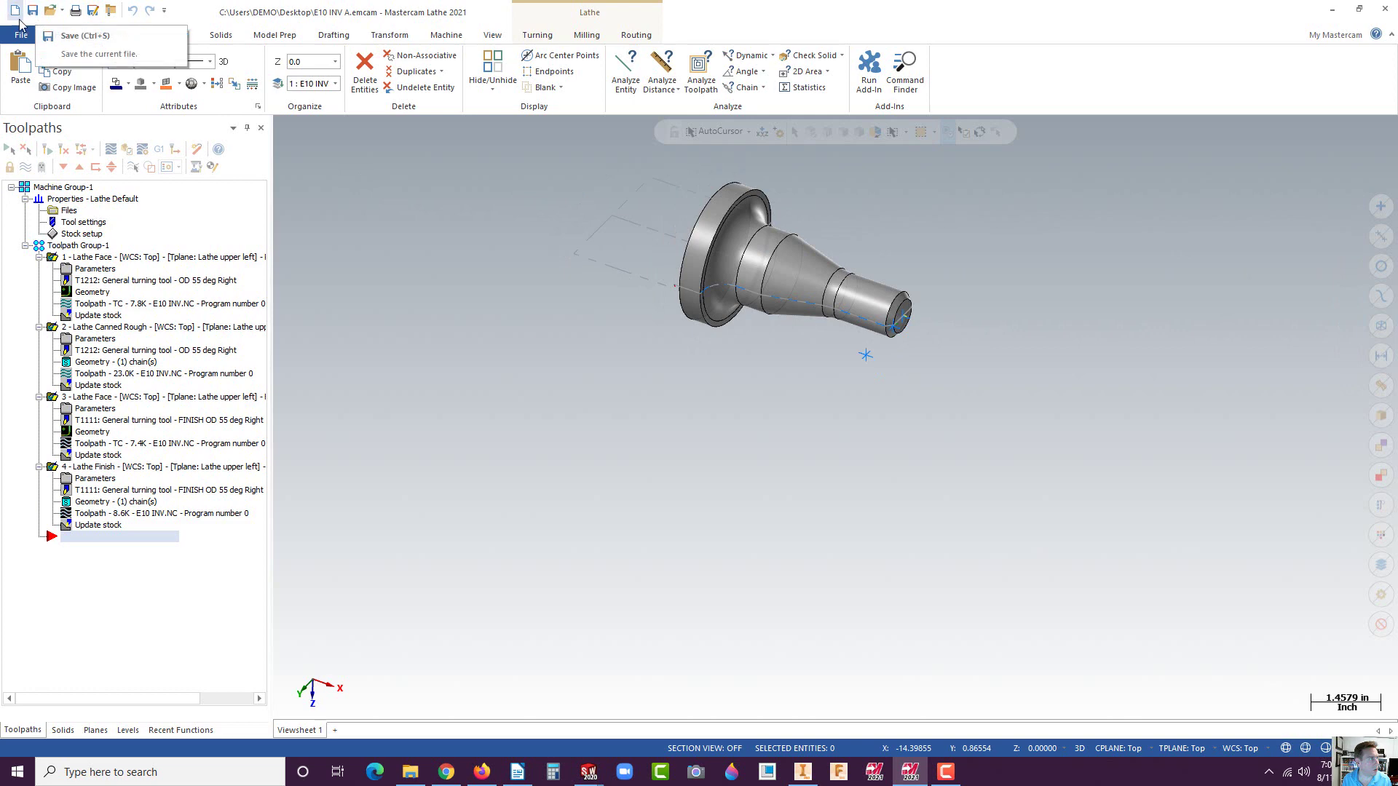
{"action": "left_click", "coordinate": [51, 12]}
{"action": "left_click", "coordinate": [560, 350]}
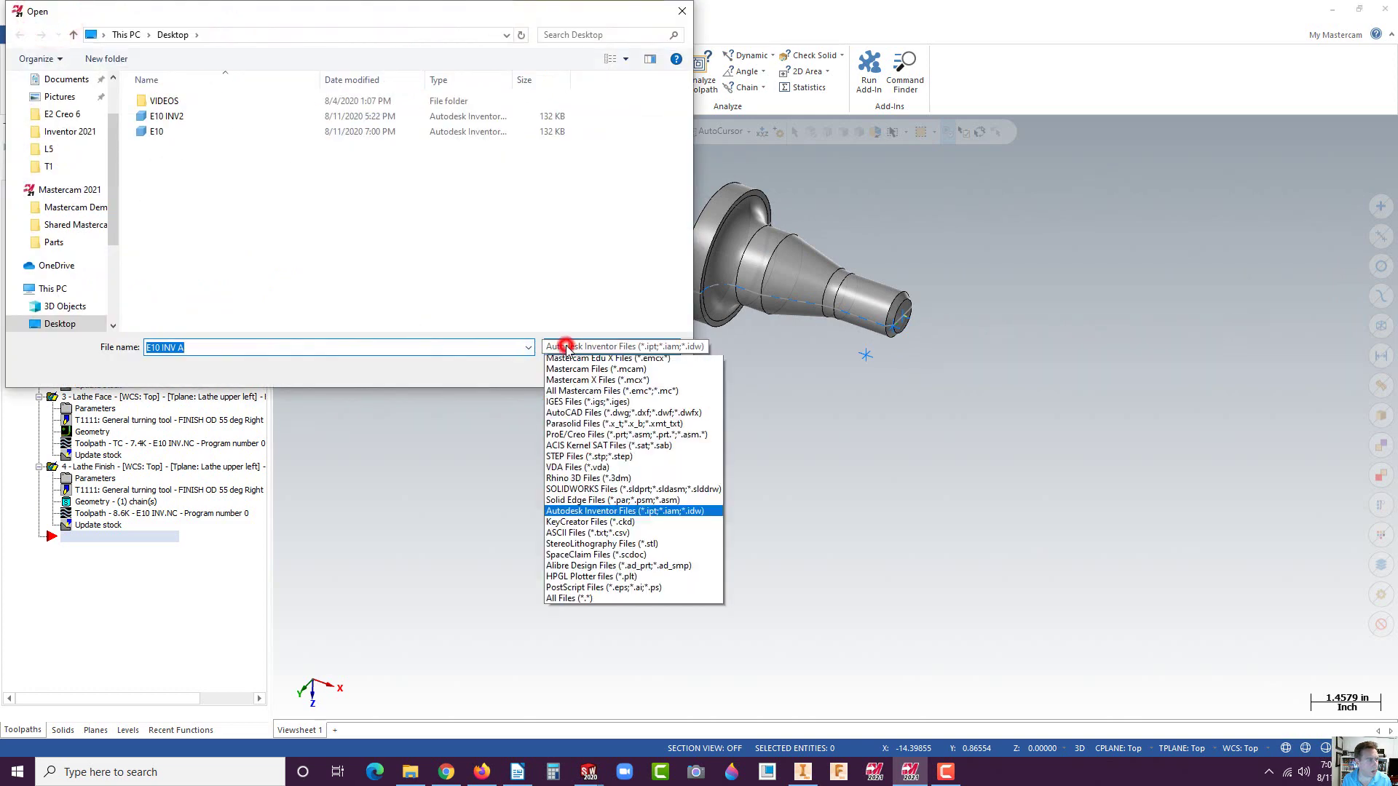
{"action": "left_click", "coordinate": [577, 525]}
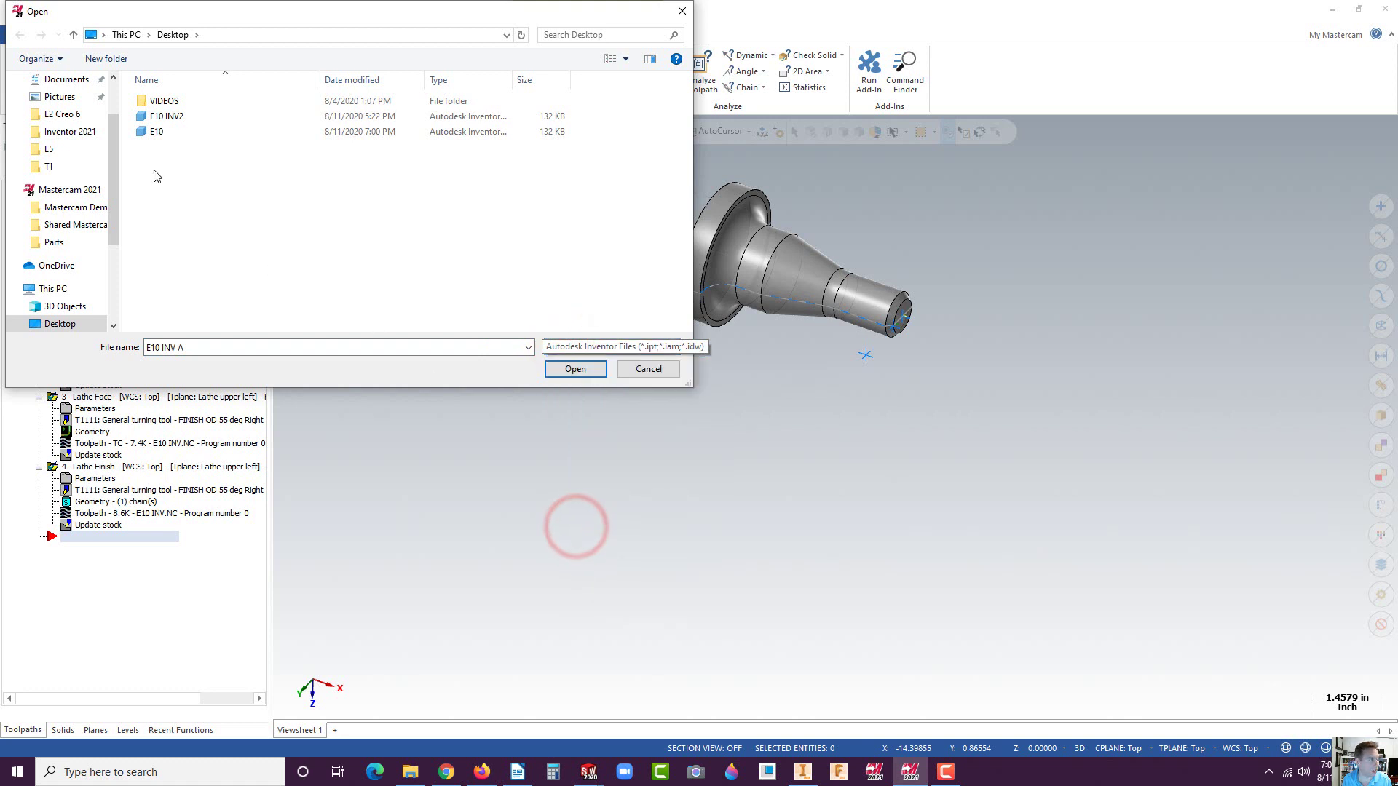
{"action": "left_click", "coordinate": [138, 132]}
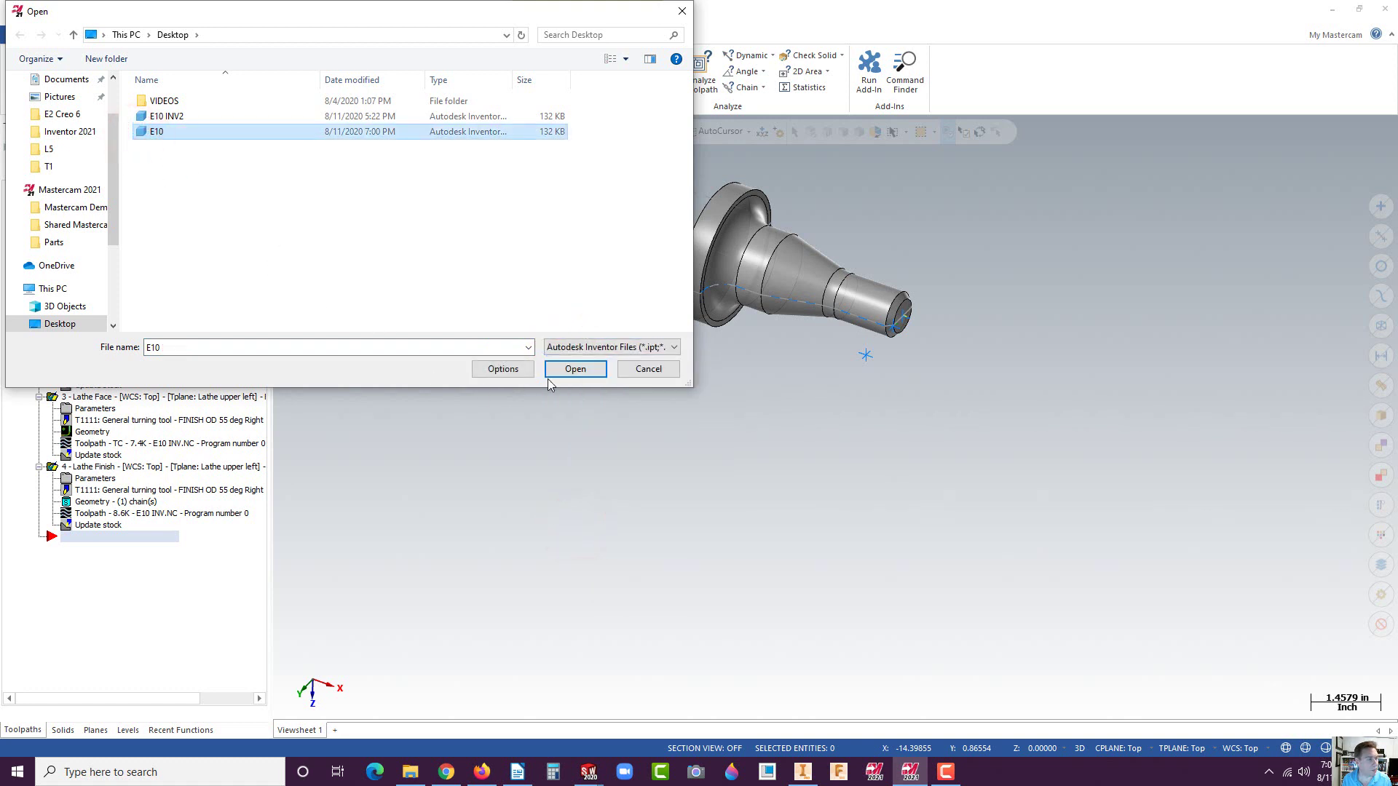
{"action": "left_click", "coordinate": [575, 368]}
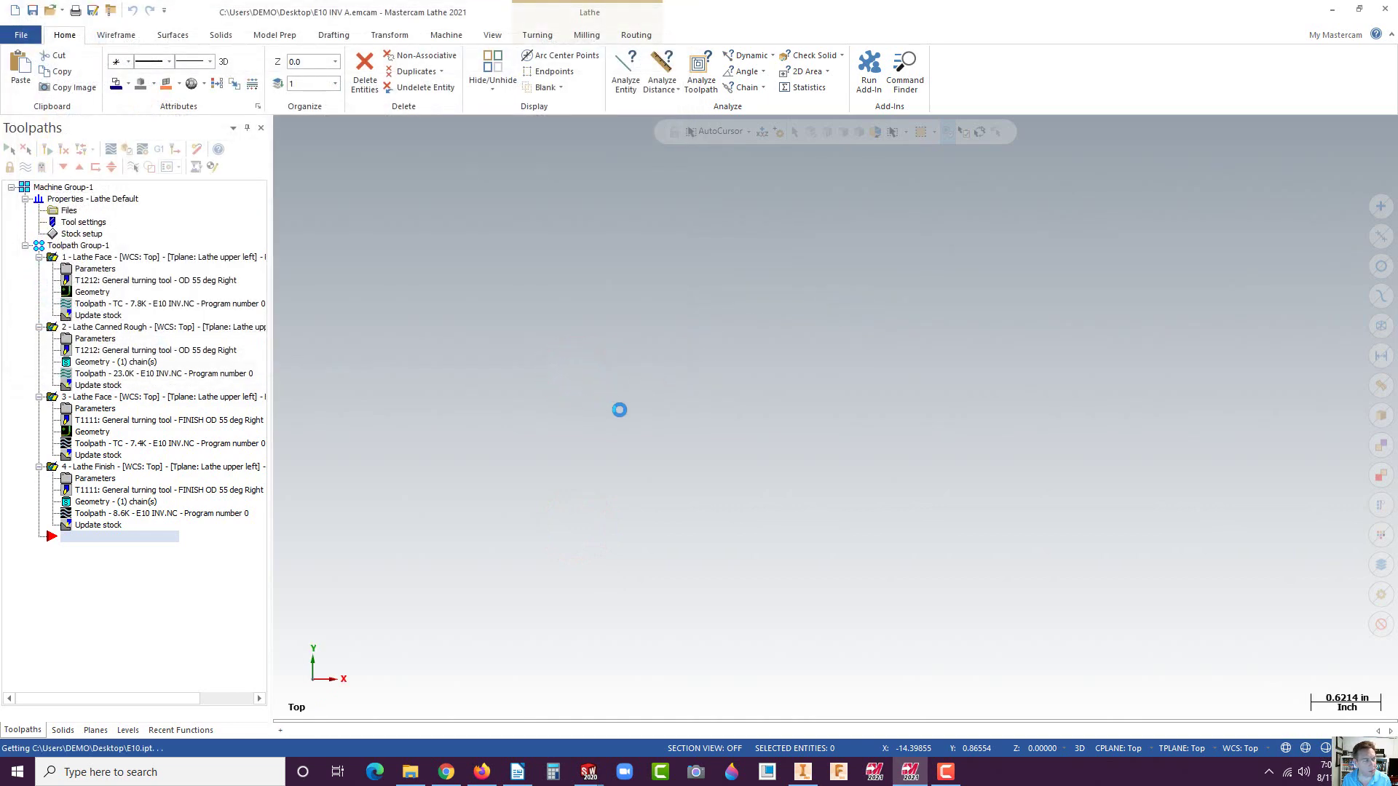
Step: Add the default lathe machine to the imported core pin file
{"action": "scroll", "coordinate": [830, 478], "scroll_direction": "up", "scroll_amount": 1}
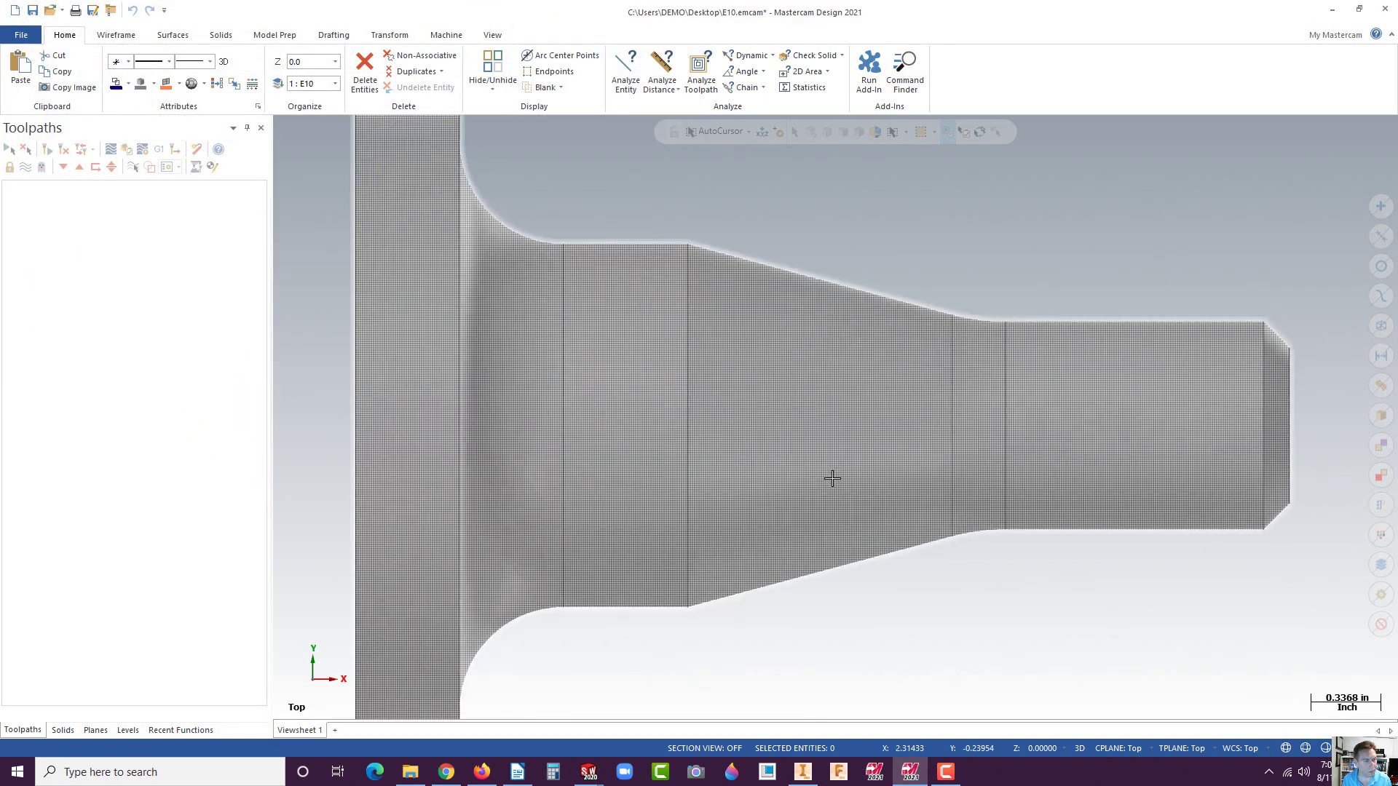
{"action": "scroll", "coordinate": [783, 461], "scroll_direction": "down", "scroll_amount": 3}
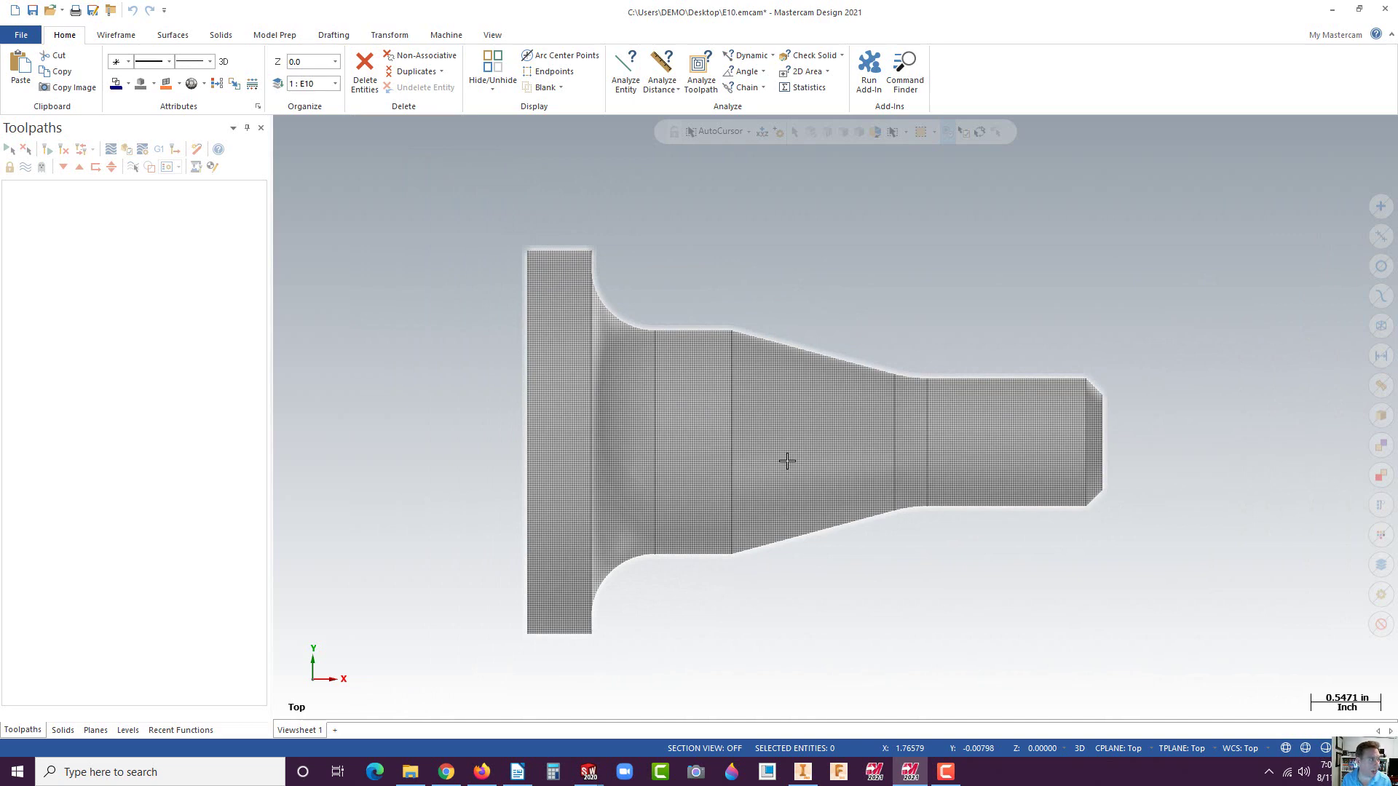
{"action": "left_click", "coordinate": [446, 37]}
{"action": "left_click", "coordinate": [52, 71]}
{"action": "left_click", "coordinate": [63, 107]}
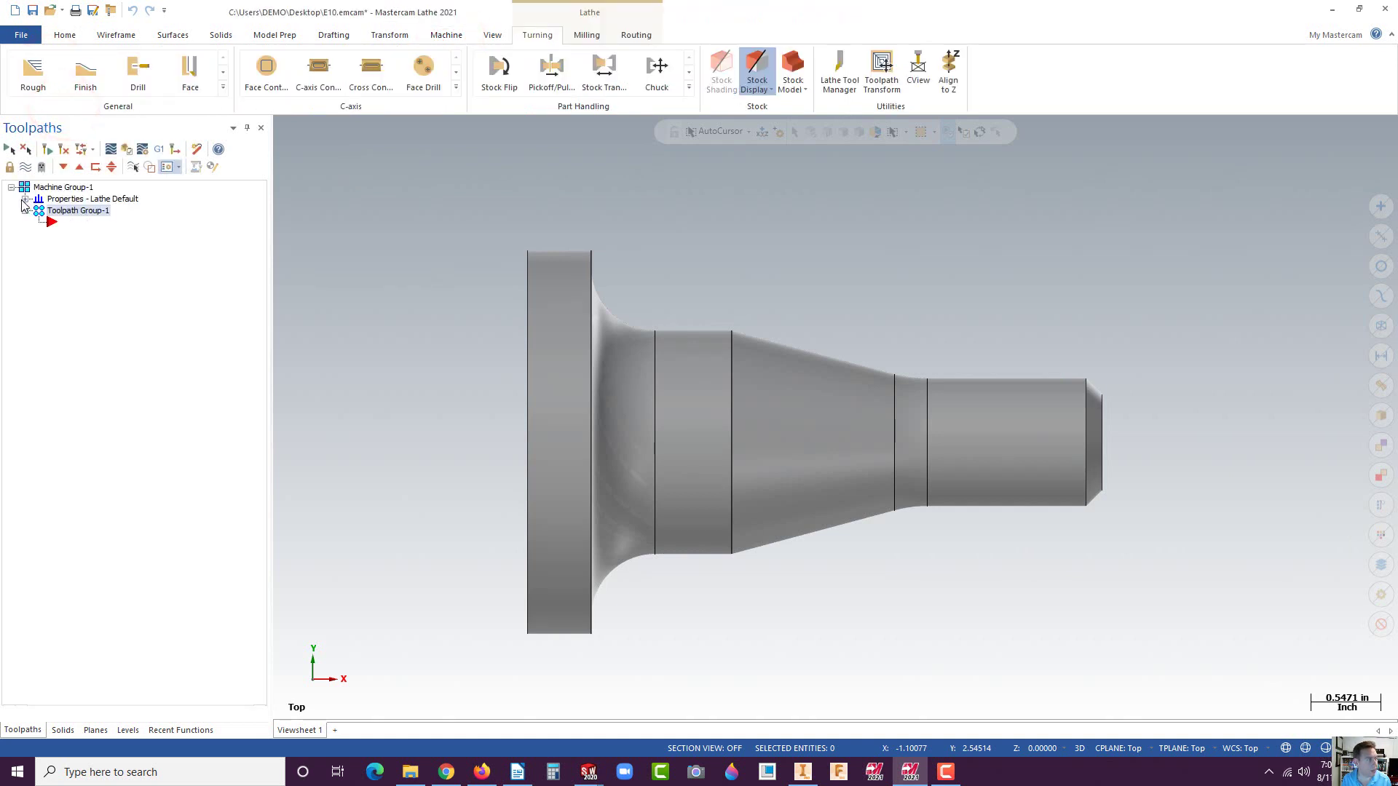
Step: Set the machine group's material to ALUMINUM inch - 6061 from the Lathe library
{"action": "left_click", "coordinate": [26, 200]}
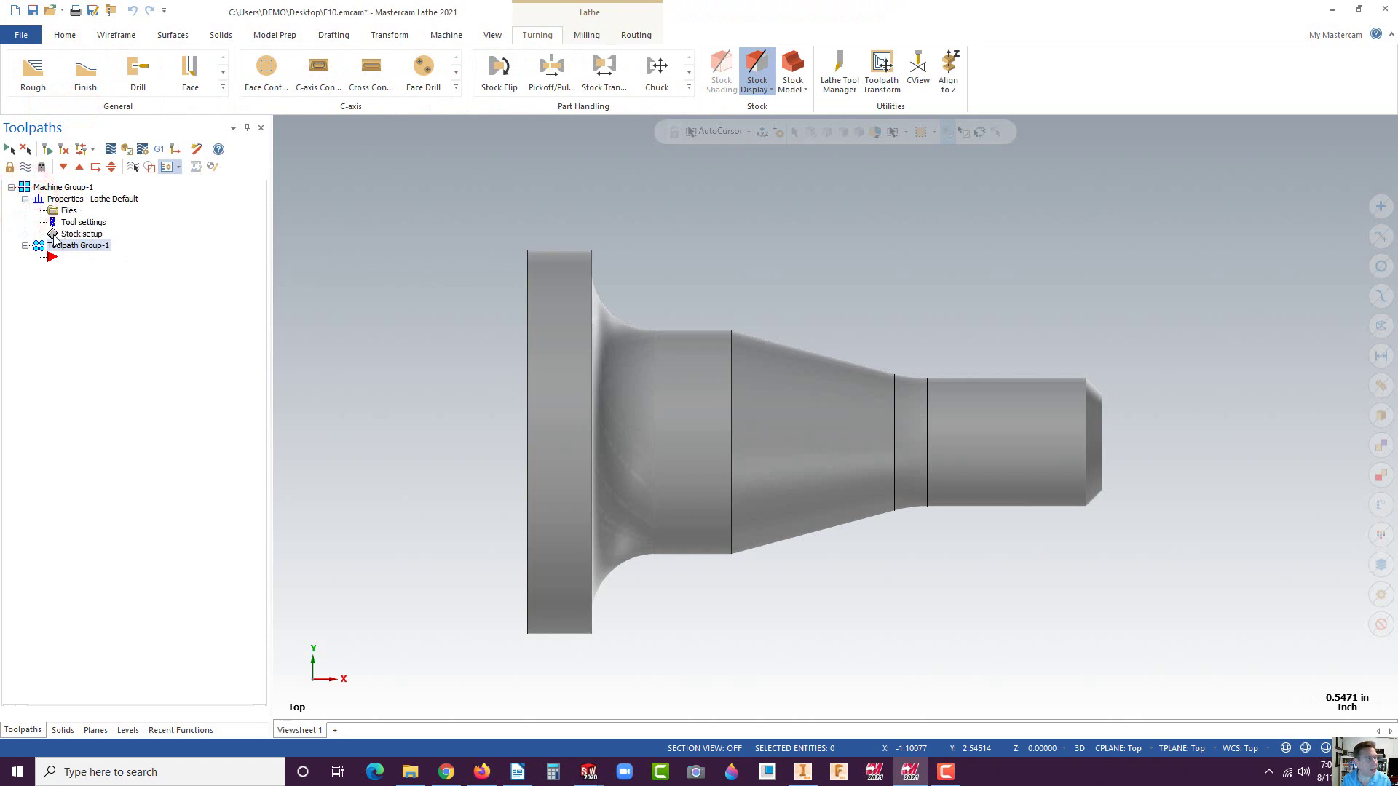
{"action": "left_click", "coordinate": [62, 233]}
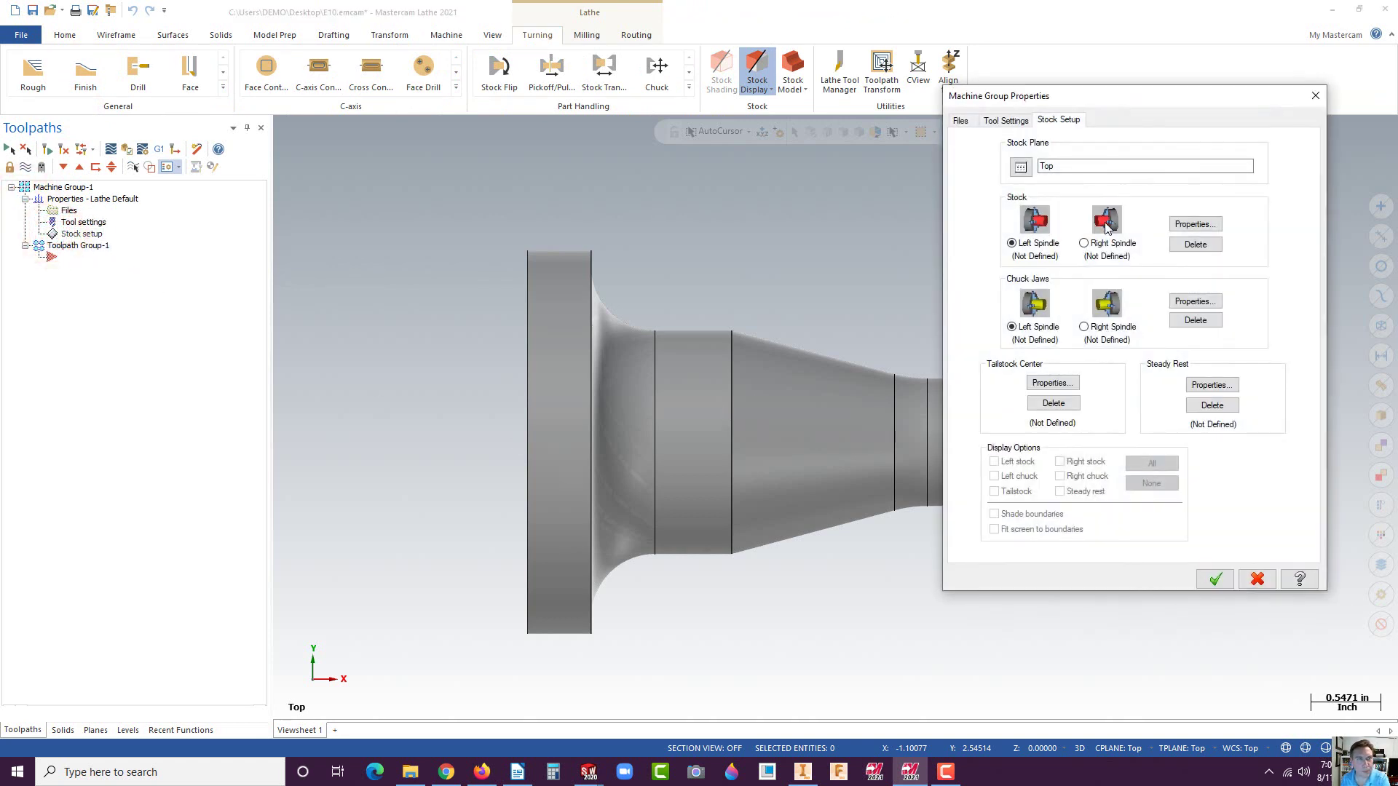
{"action": "left_click", "coordinate": [1009, 122]}
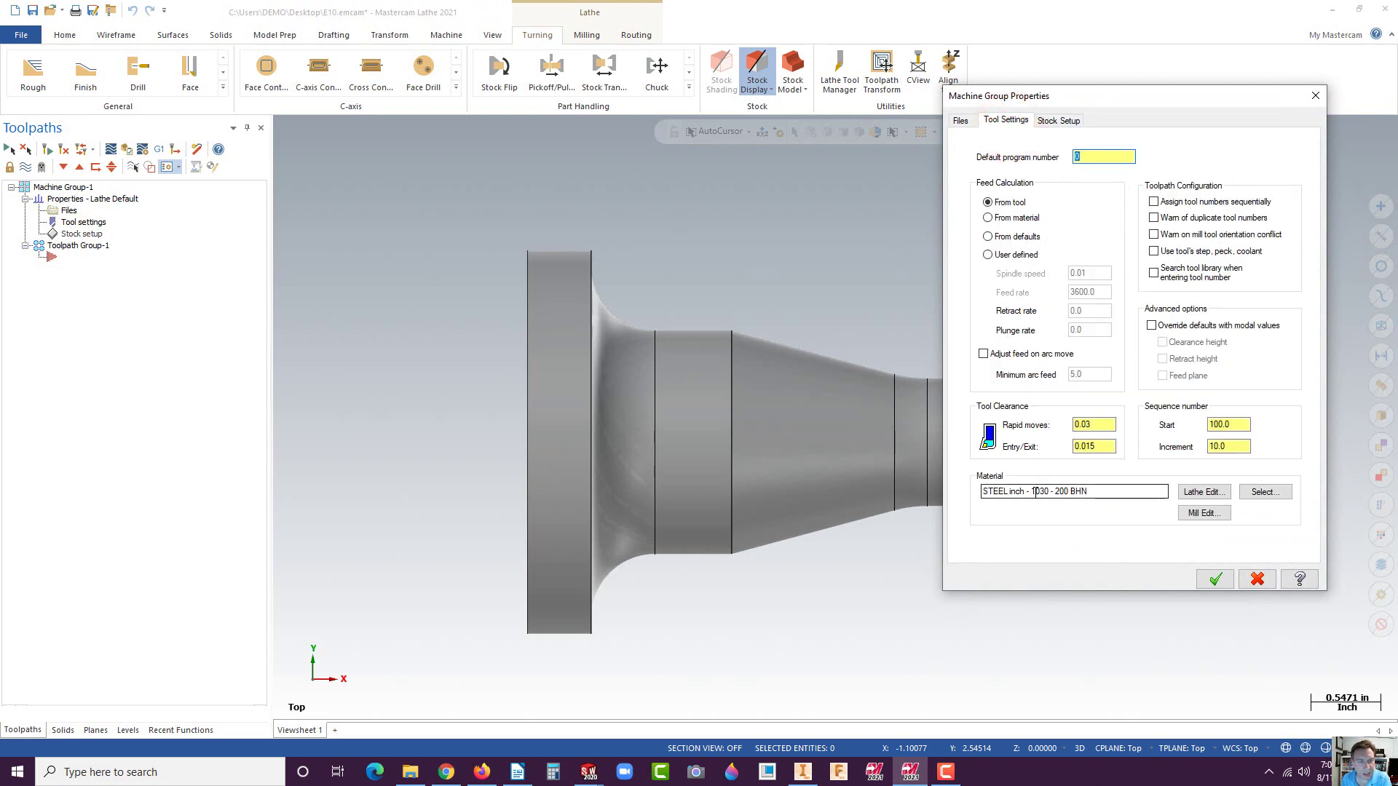
{"action": "left_click", "coordinate": [1257, 493]}
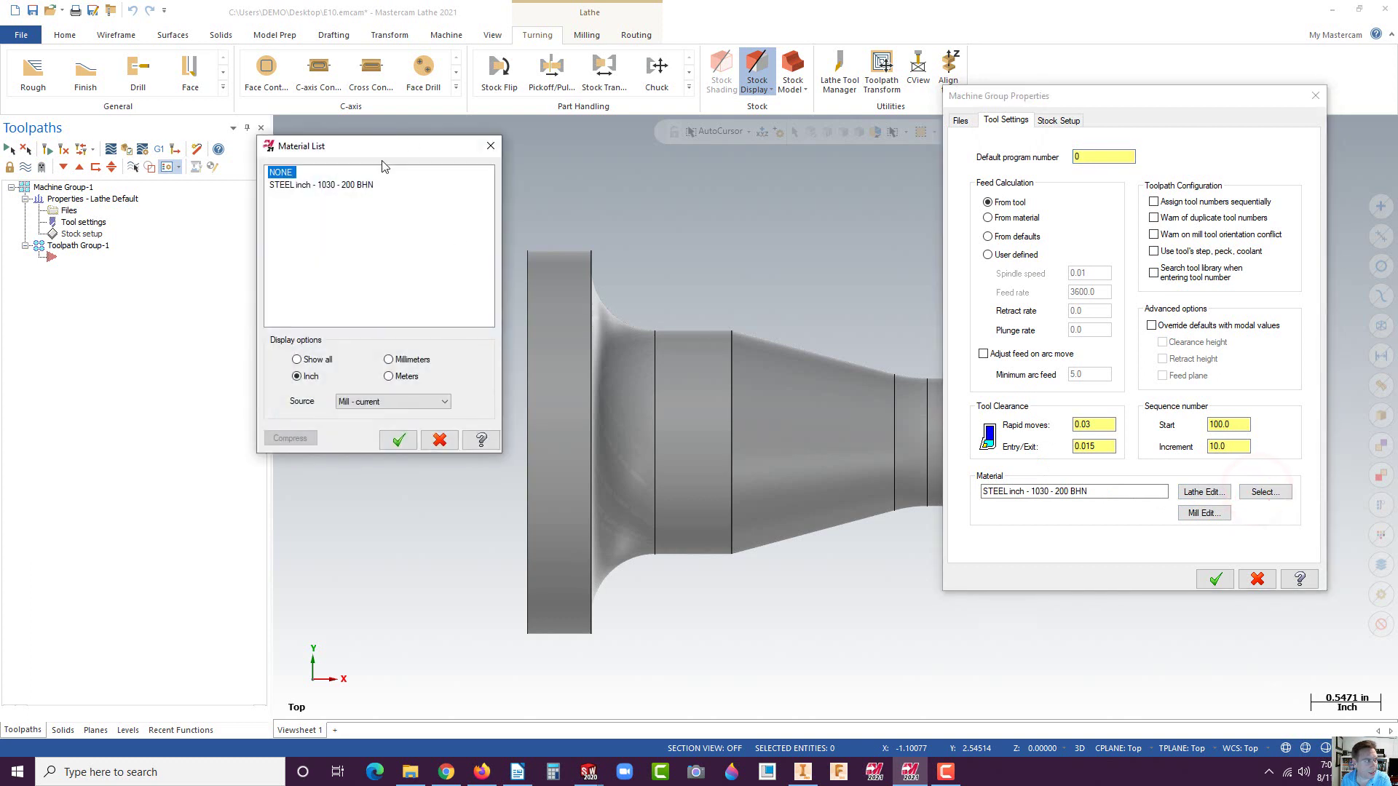
{"action": "left_click_drag", "start_coordinate": [375, 145], "coordinate": [589, 181]}
{"action": "left_click", "coordinate": [570, 428]}
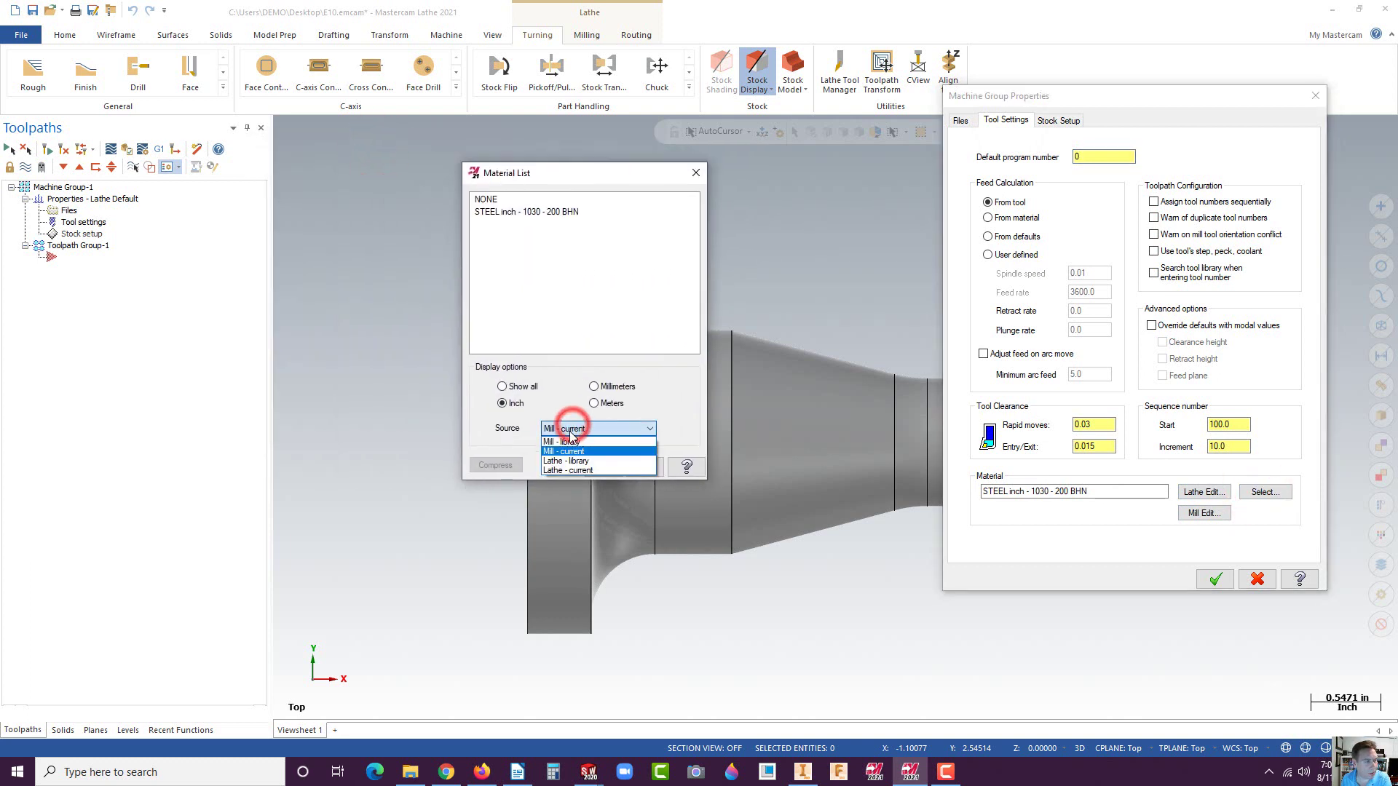
{"action": "left_click", "coordinate": [570, 461]}
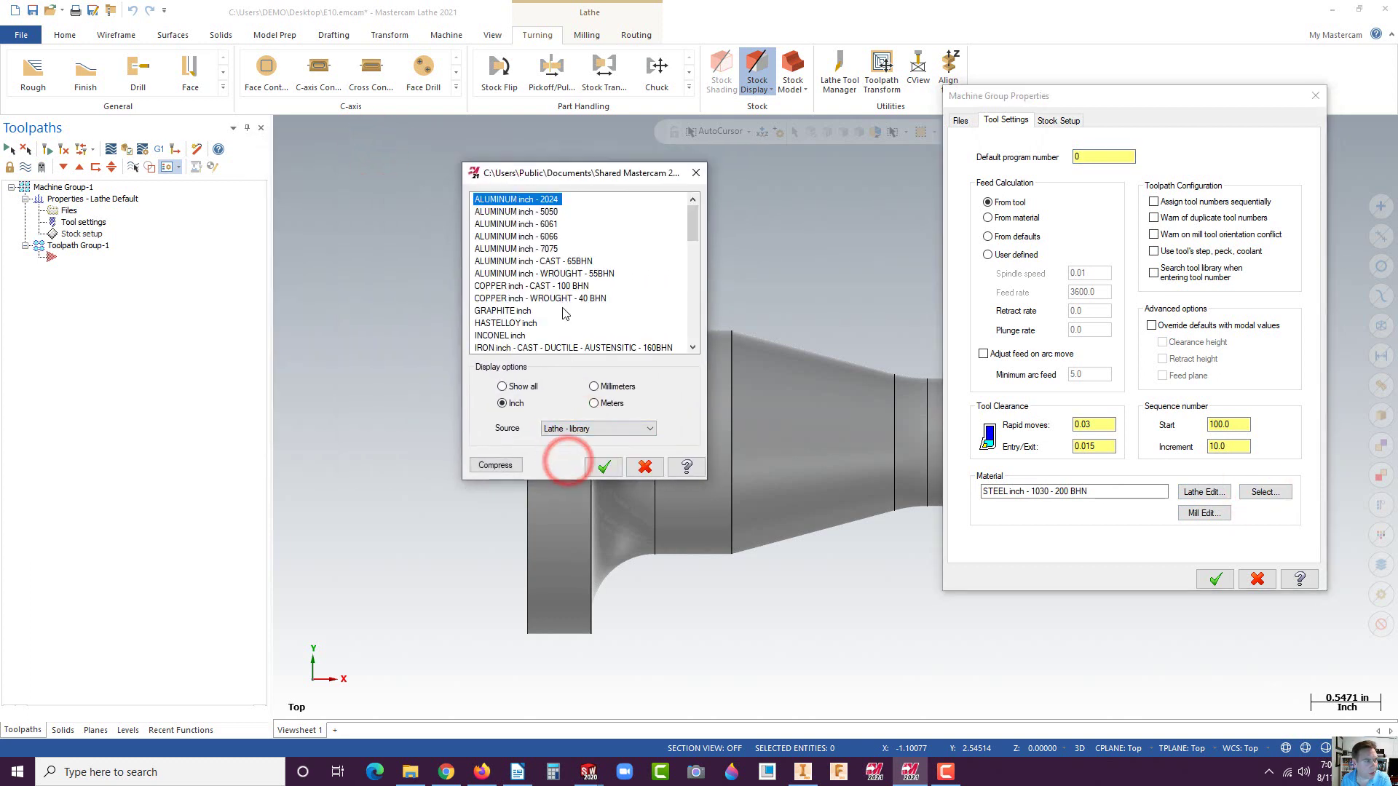
{"action": "left_click", "coordinate": [549, 226]}
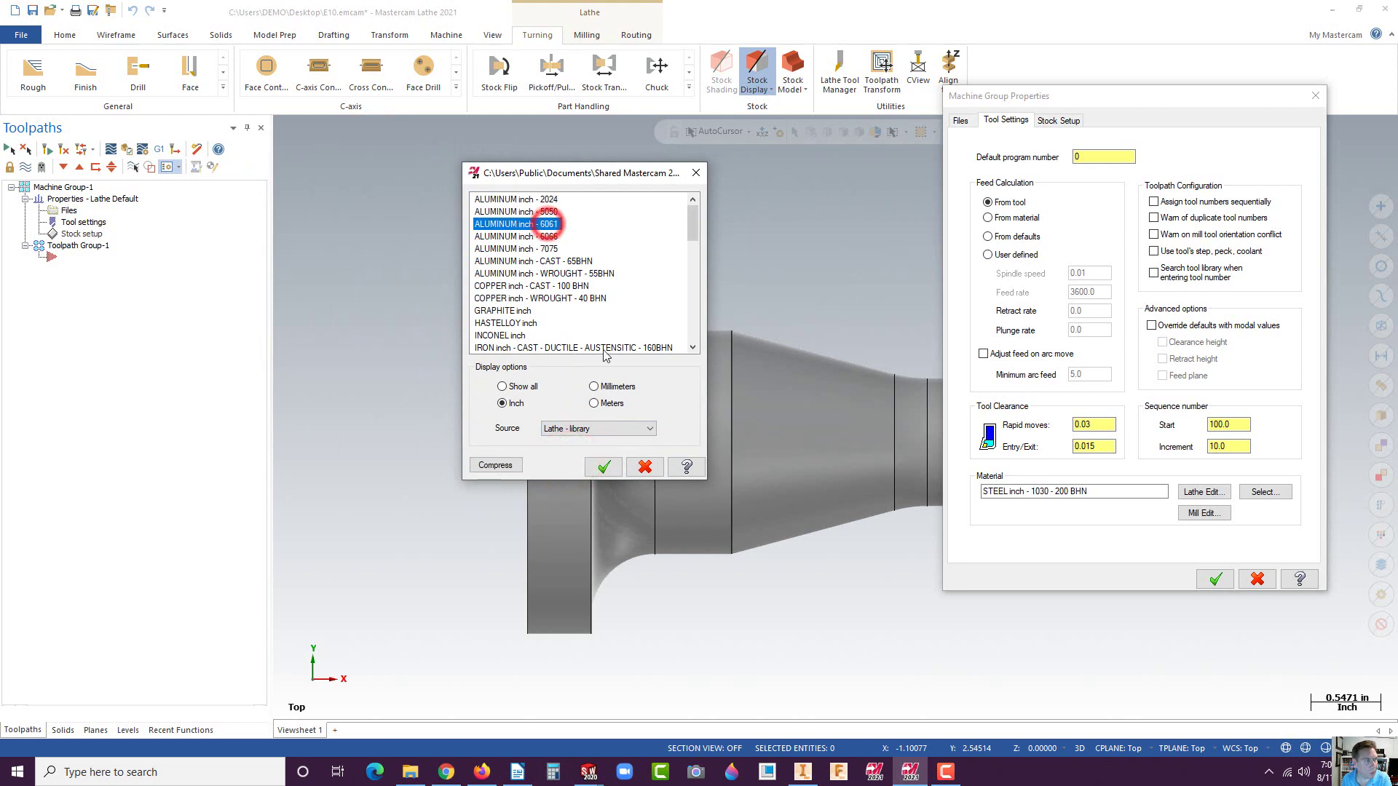
{"action": "left_click", "coordinate": [604, 466]}
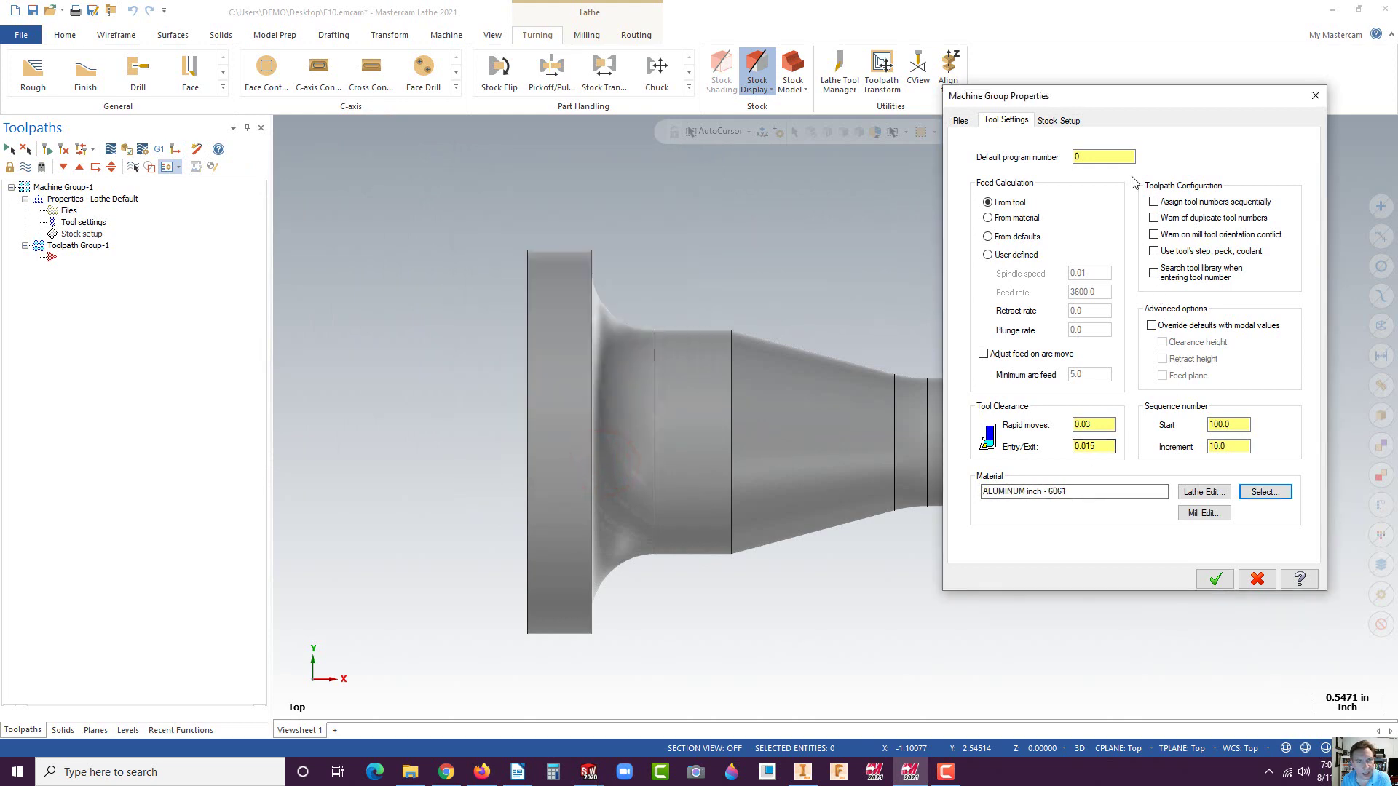
Step: Define the left spindle stock as a cylinder with OD 3.25, length 7.0, Z position 0.04 and axis -Z
{"action": "left_click", "coordinate": [1066, 123]}
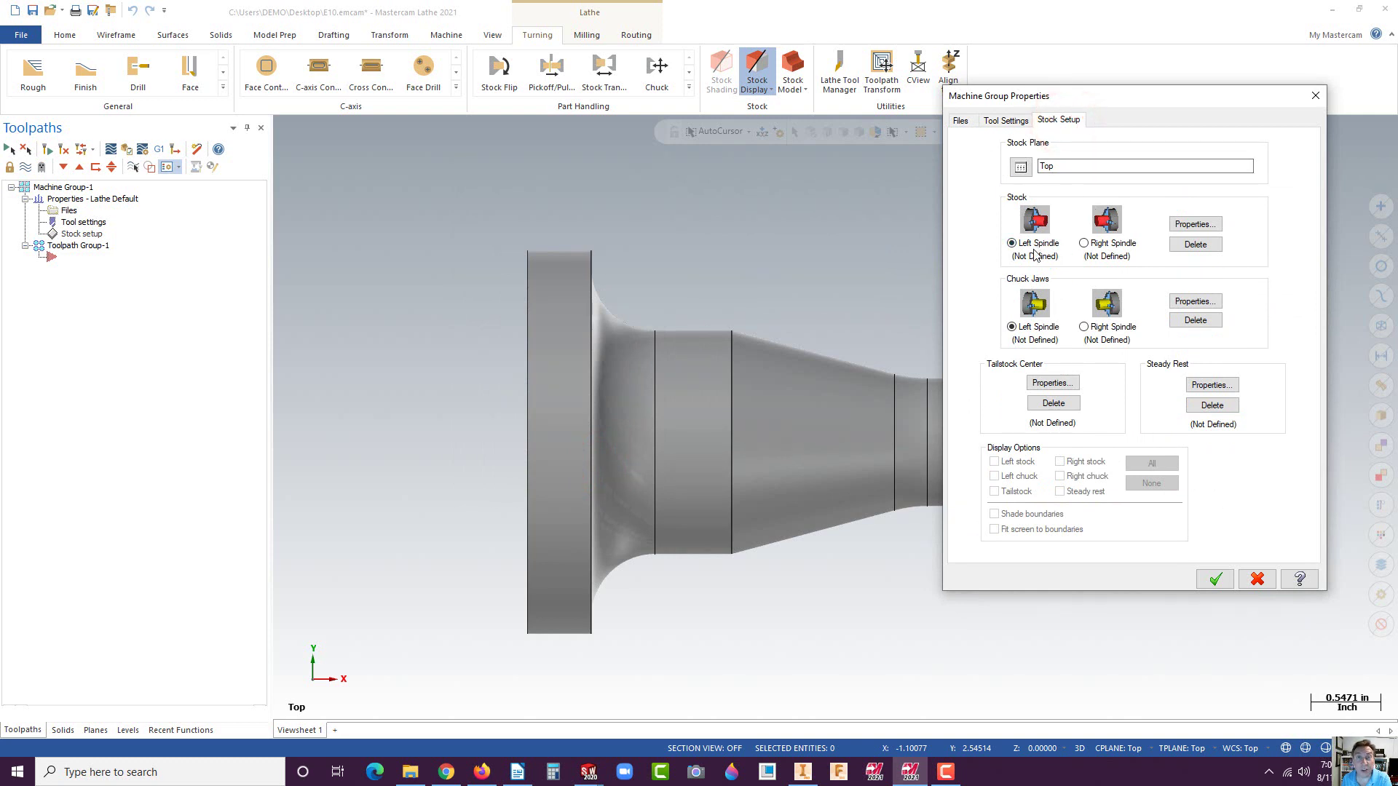
{"action": "left_click", "coordinate": [1191, 226]}
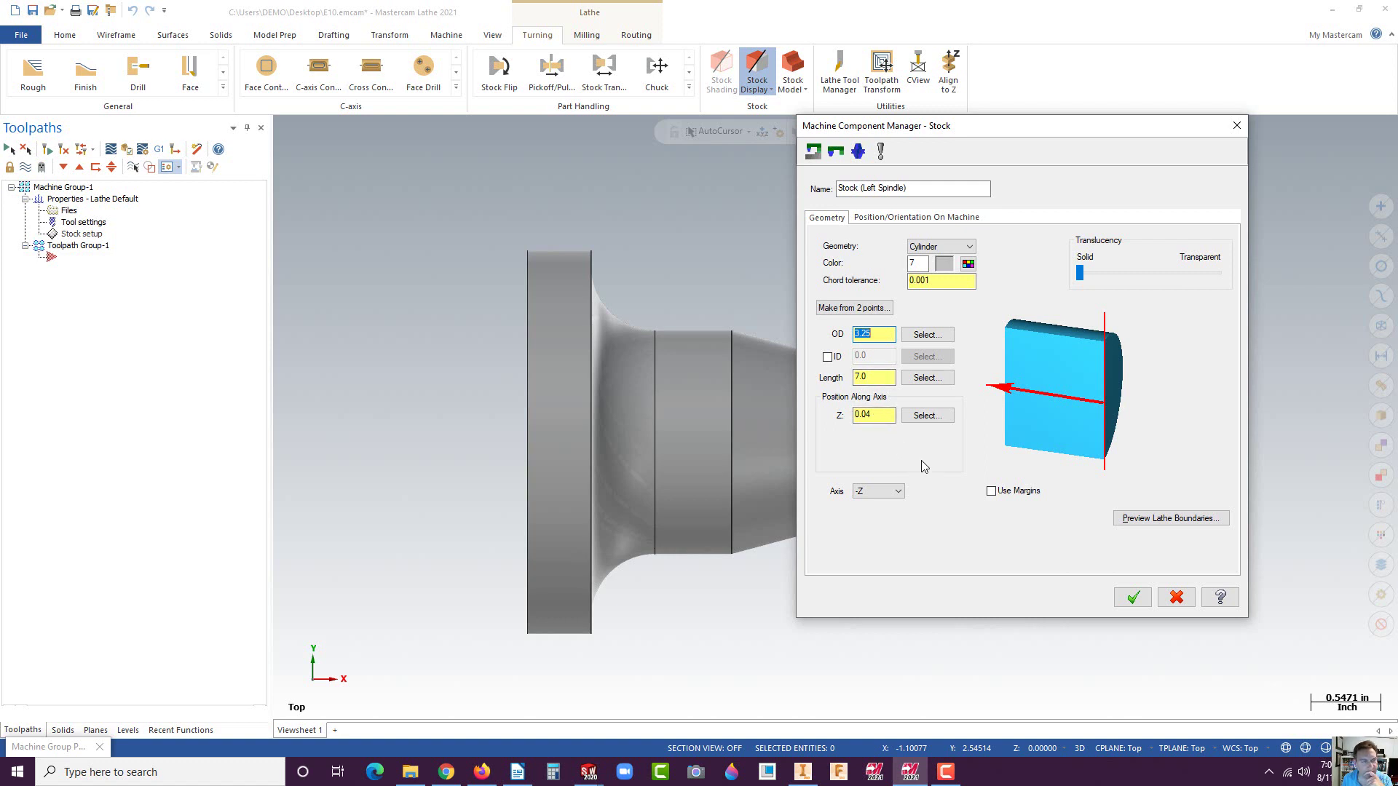
{"action": "left_click", "coordinate": [1134, 598]}
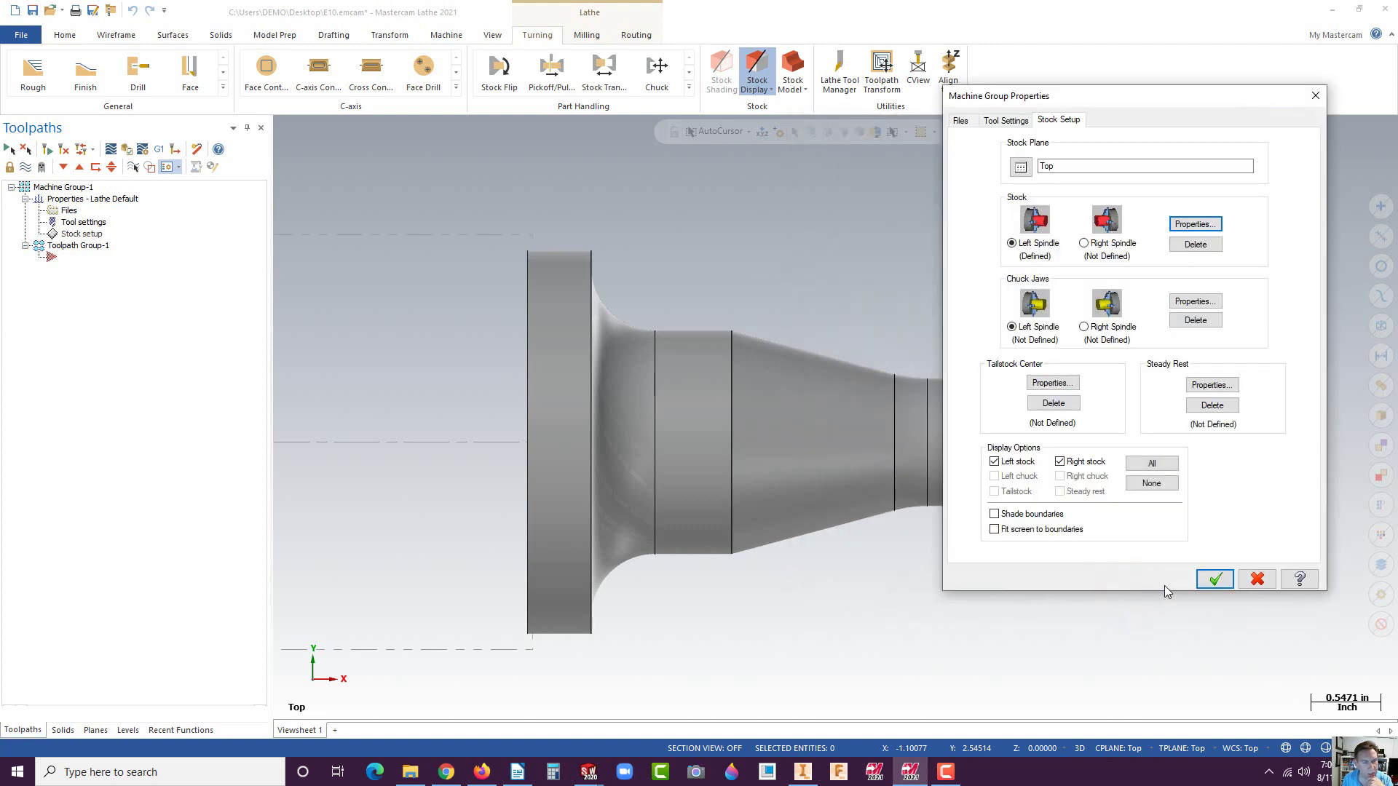
{"action": "left_click", "coordinate": [1199, 580]}
Step: Translate the core pin solid by -4.5 in X using the Move method so it sits inside the stock
{"action": "scroll", "coordinate": [1136, 550], "scroll_direction": "up", "scroll_amount": 1}
{"action": "scroll", "coordinate": [1114, 545], "scroll_direction": "down", "scroll_amount": 5}
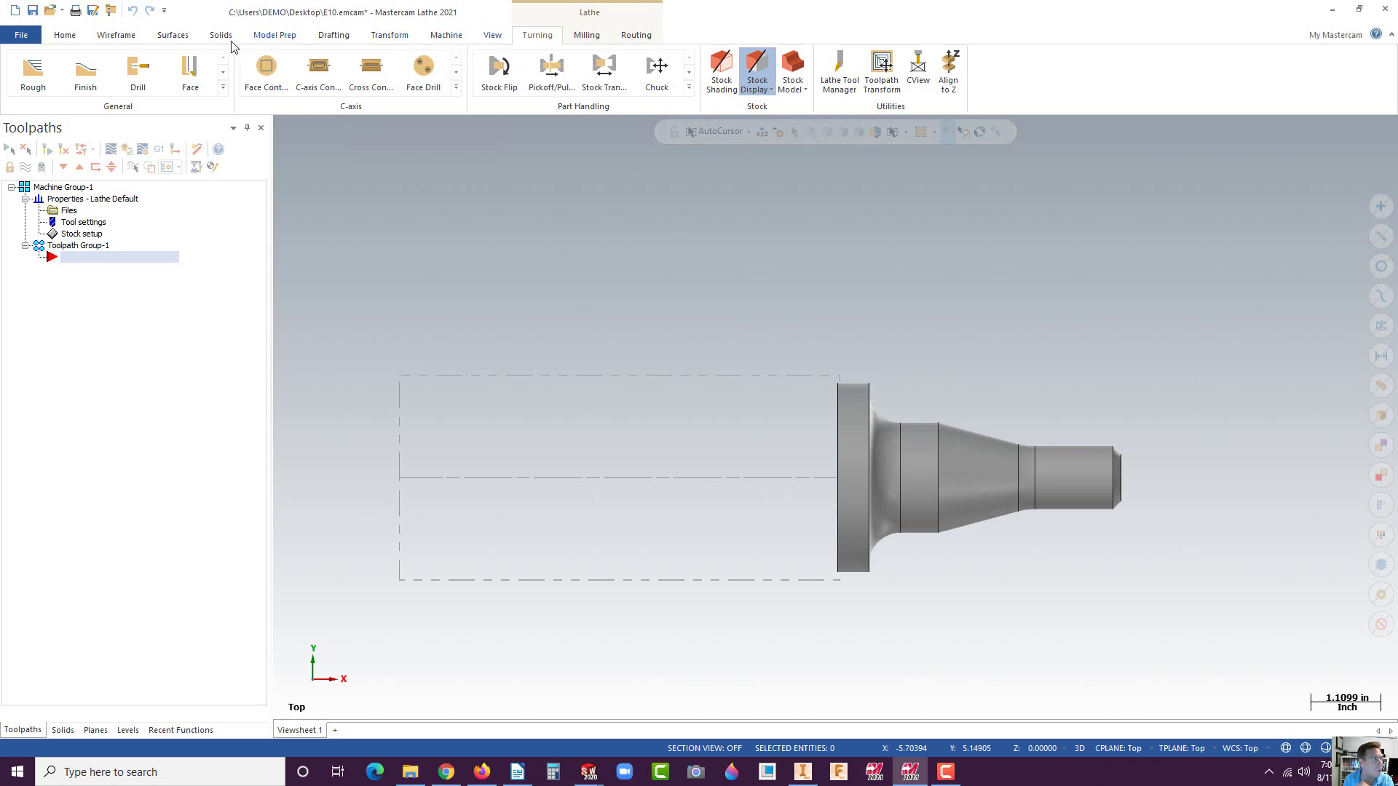
{"action": "left_click", "coordinate": [398, 36]}
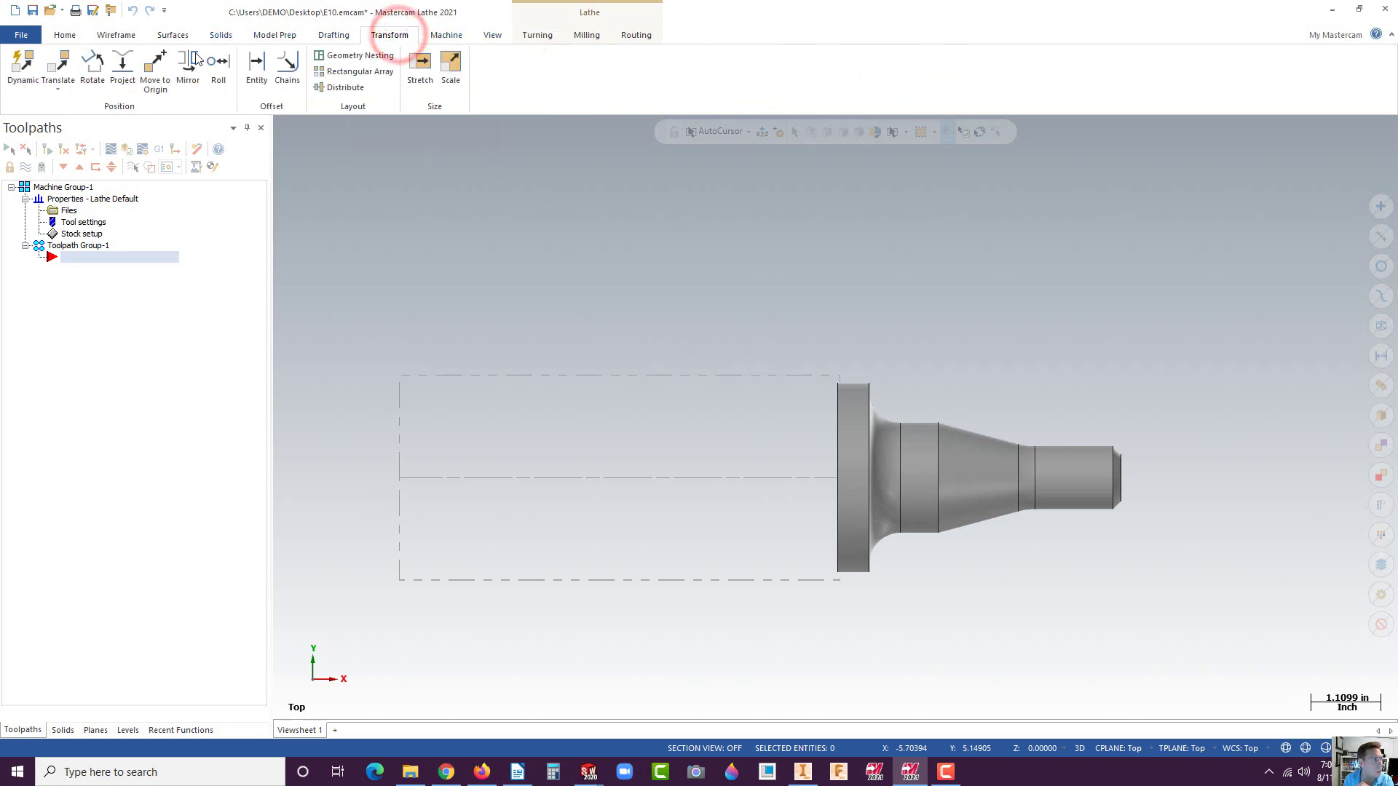
{"action": "left_click", "coordinate": [58, 68]}
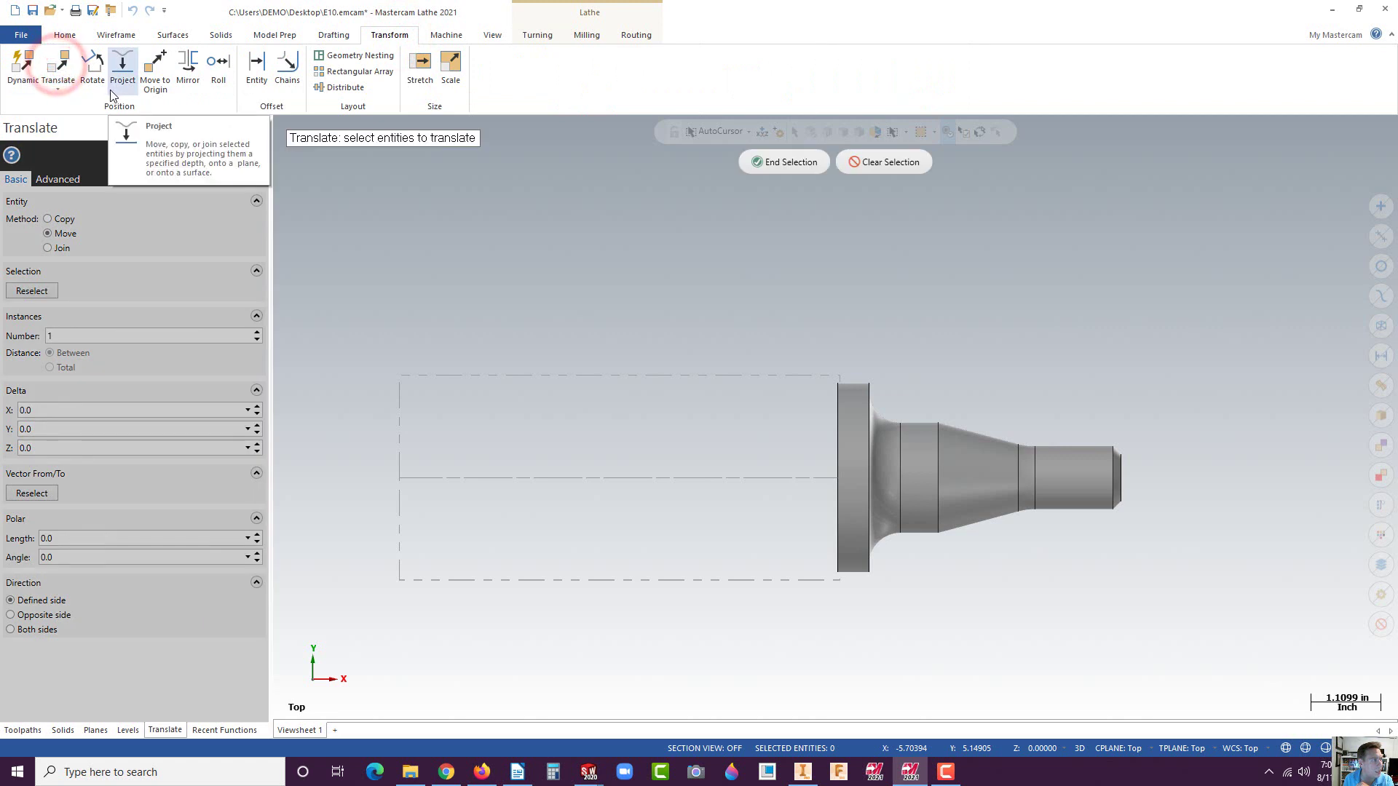
{"action": "left_click", "coordinate": [952, 459]}
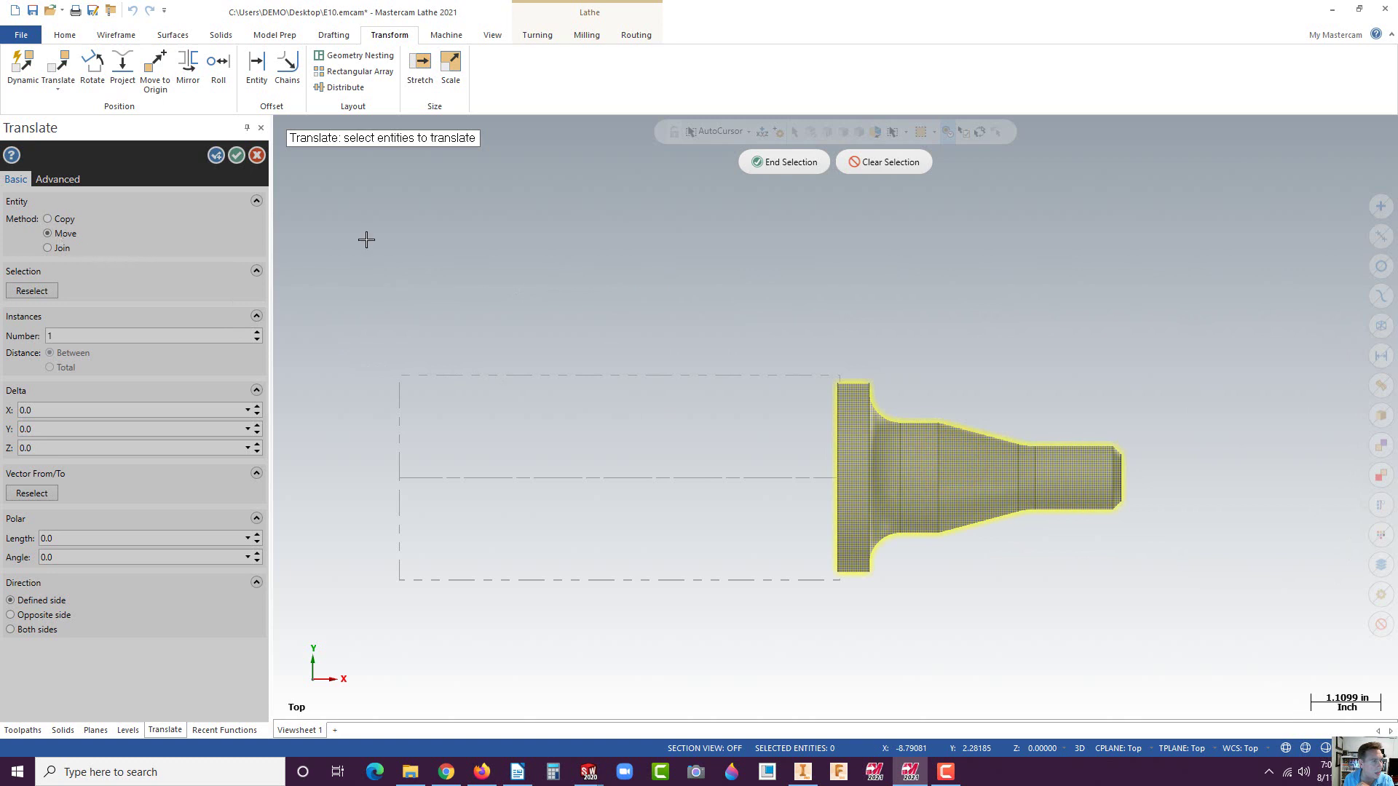
{"action": "left_click", "coordinate": [785, 162]}
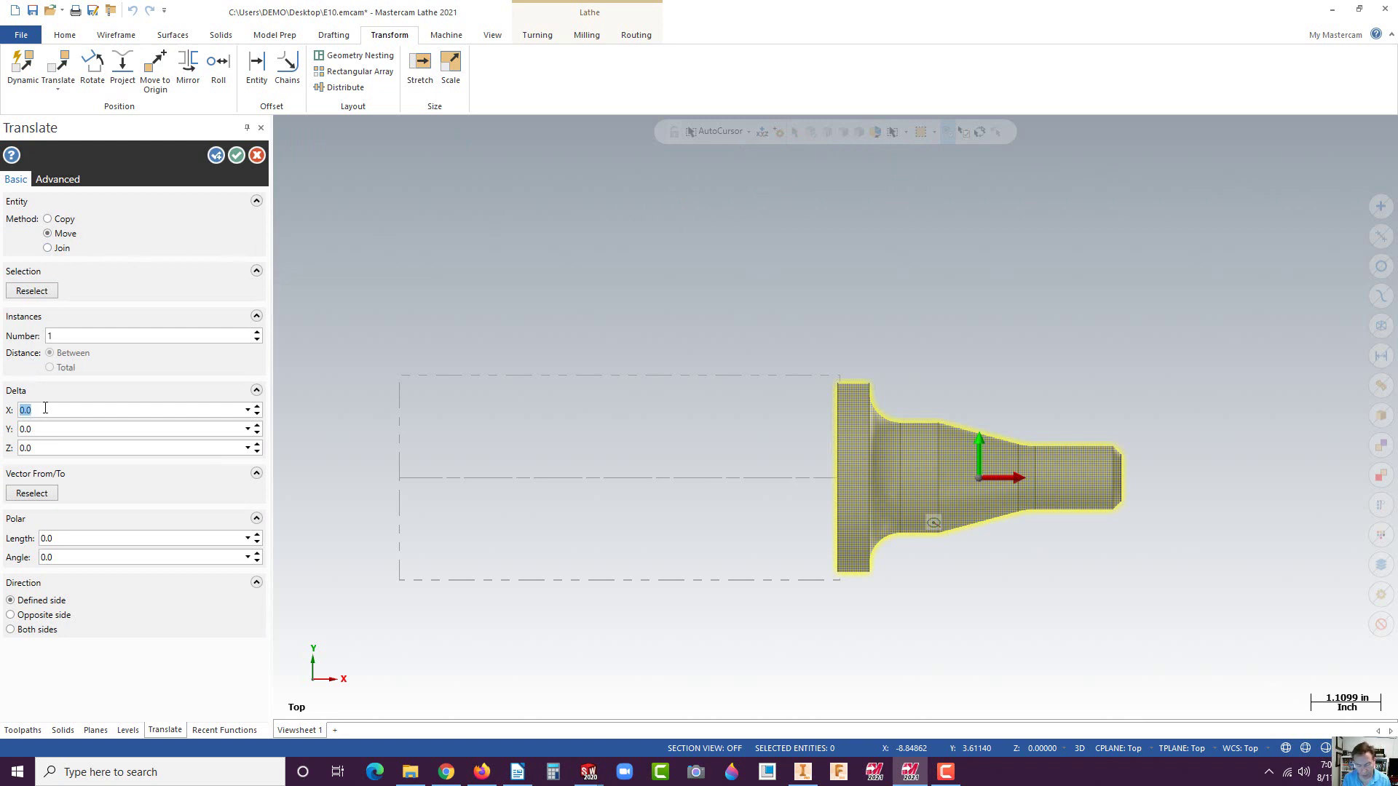
{"action": "type", "text": "4.5"}
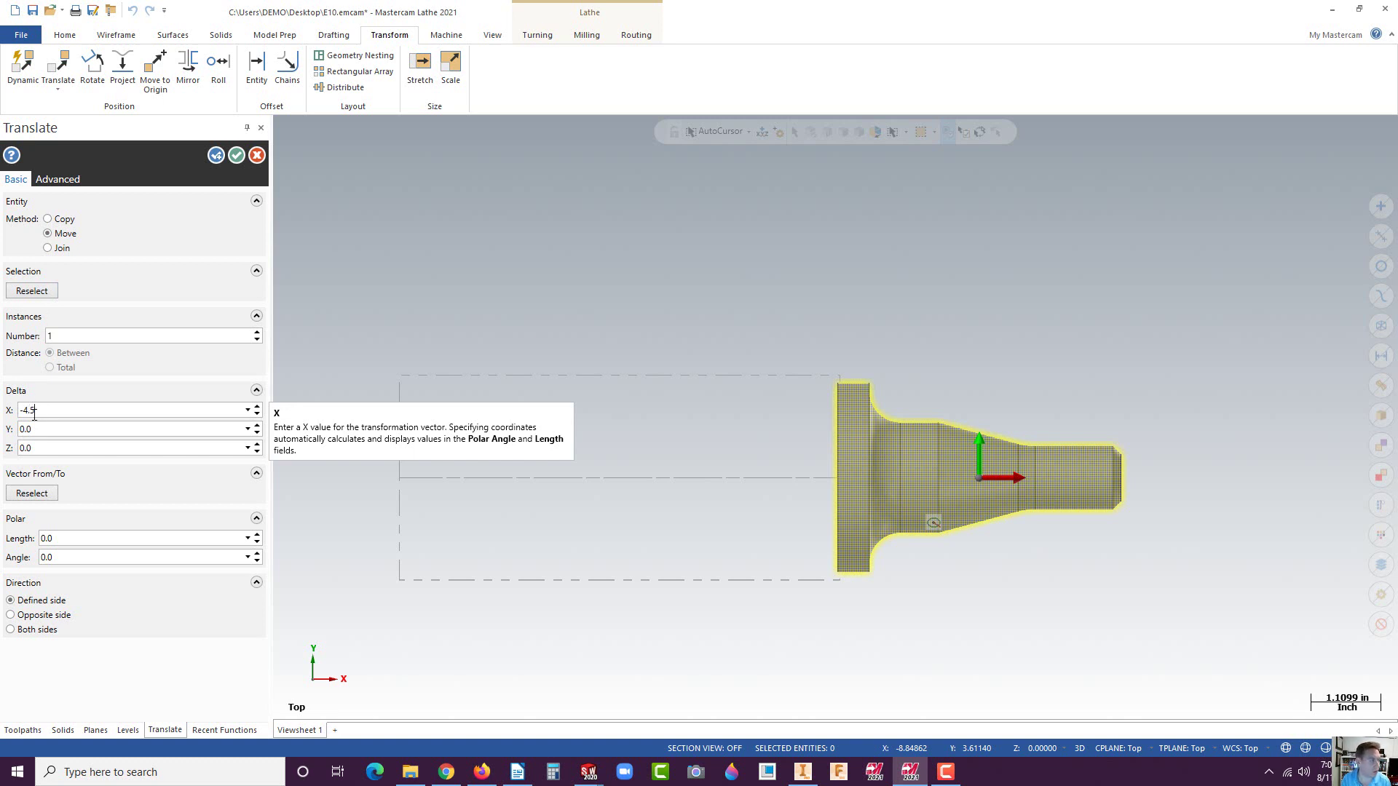
{"action": "left_click", "coordinate": [237, 156]}
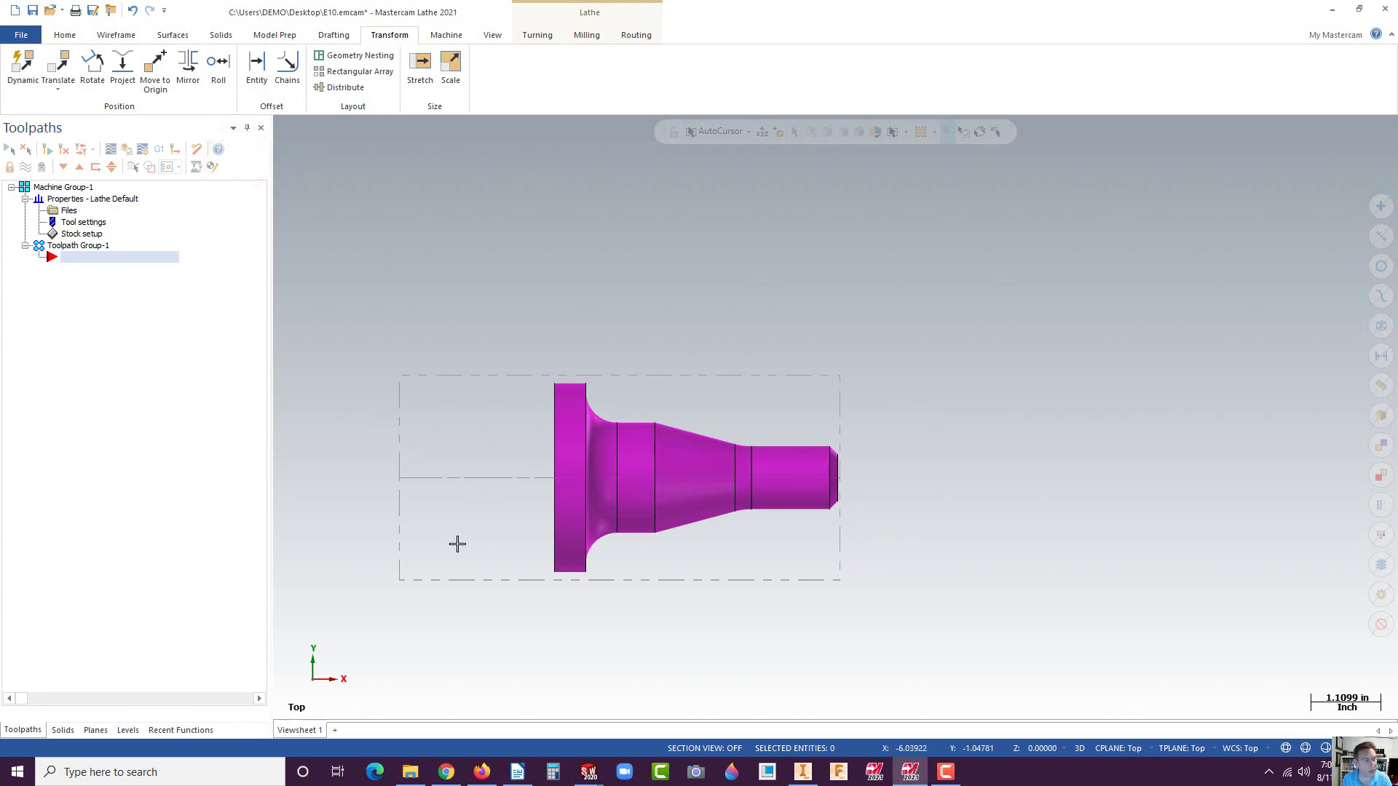
Step: Add a lathe Face toolpath to Toolpath Group-1 and choose tool T1212 R0.0313 OD 55 deg Right
{"action": "scroll", "coordinate": [457, 545], "scroll_direction": "up", "scroll_amount": 3}
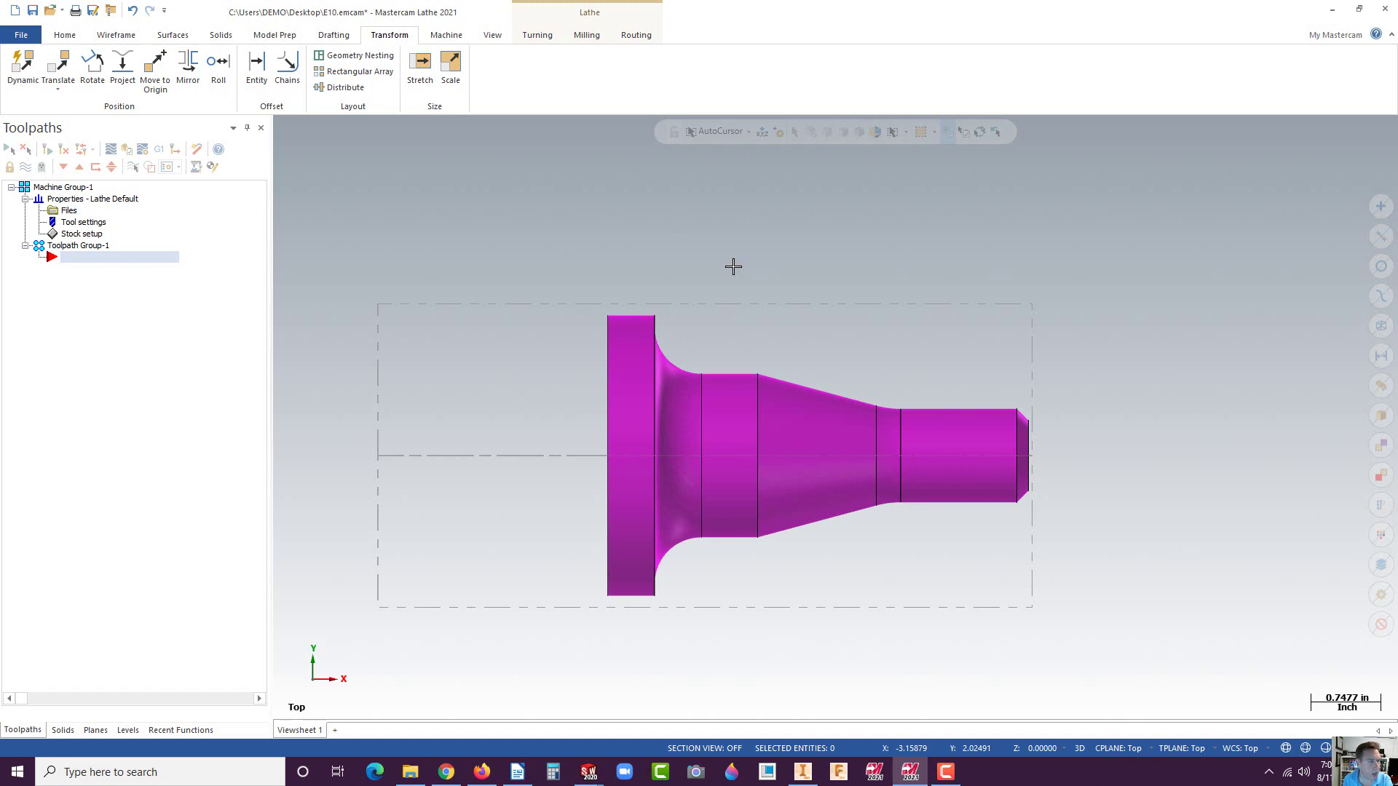
{"action": "scroll", "coordinate": [749, 397], "scroll_direction": "up", "scroll_amount": 1}
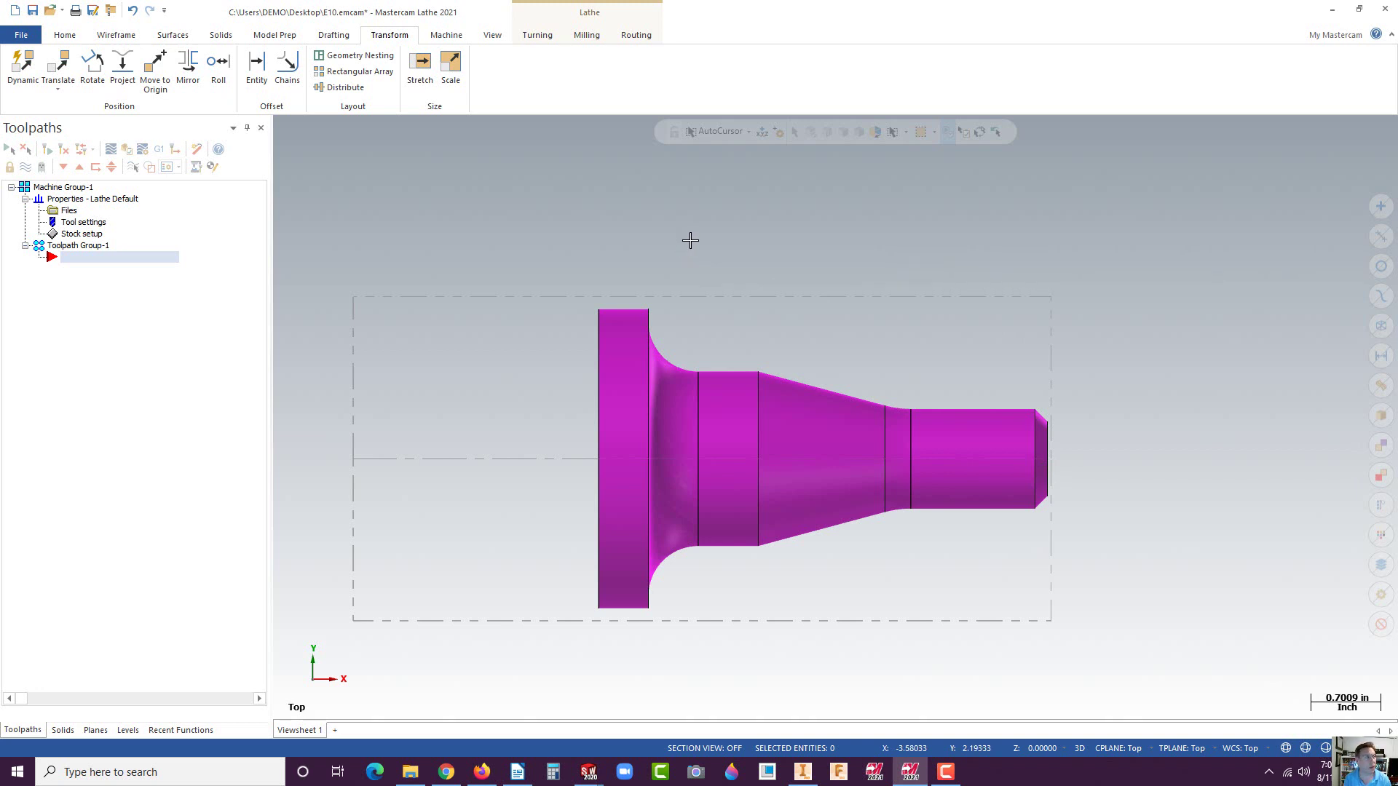
{"action": "left_click", "coordinate": [73, 259]}
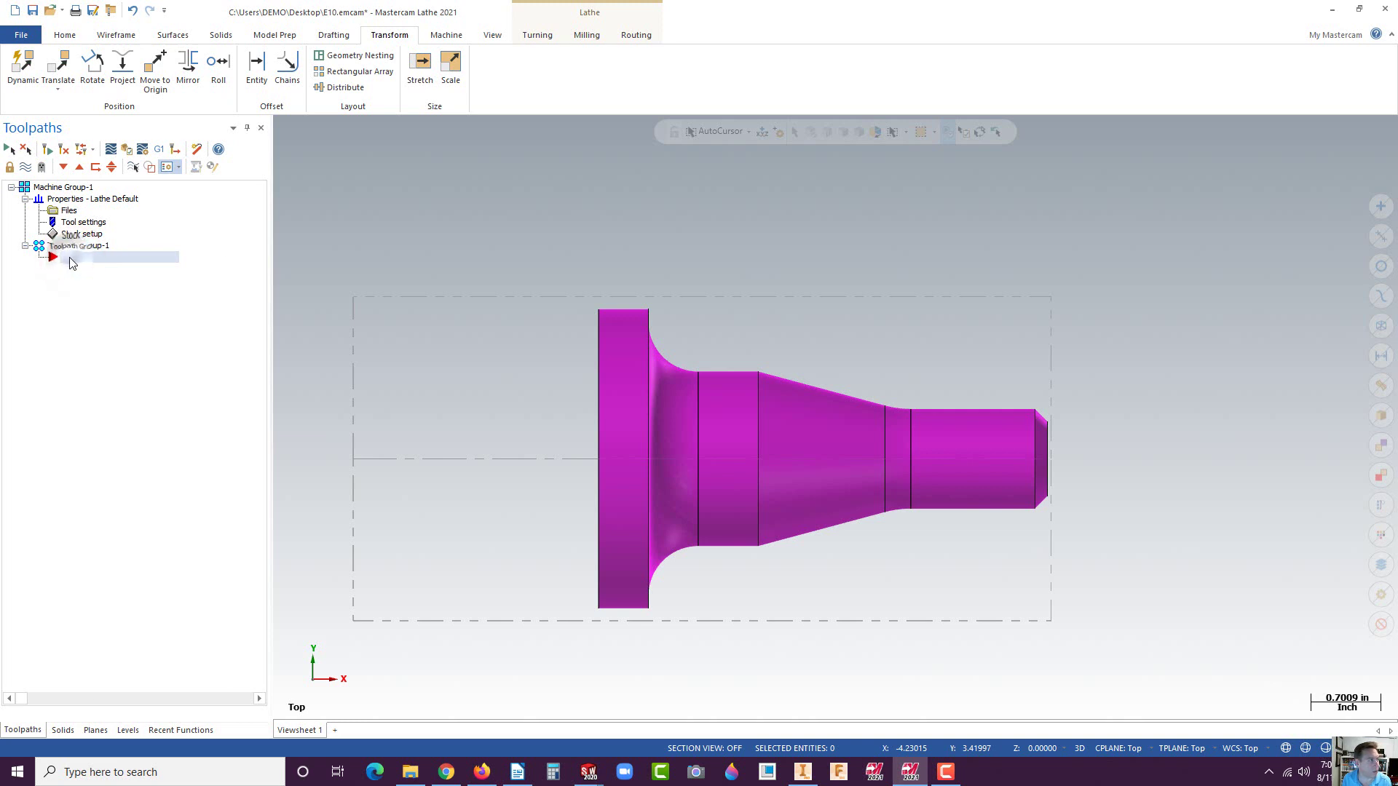
{"action": "right_click", "coordinate": [70, 257]}
{"action": "mouse_move", "coordinate": [176, 284]}
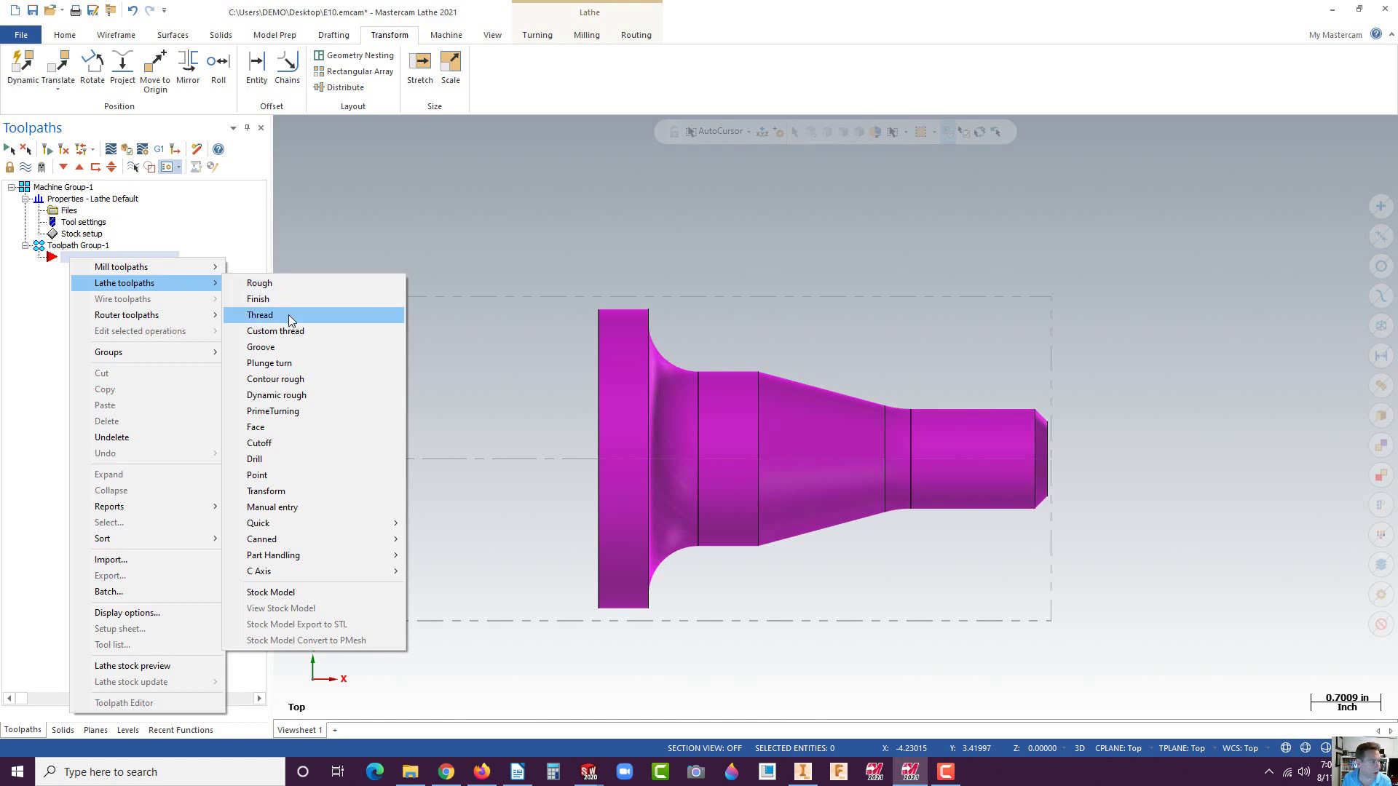
{"action": "left_click", "coordinate": [257, 430]}
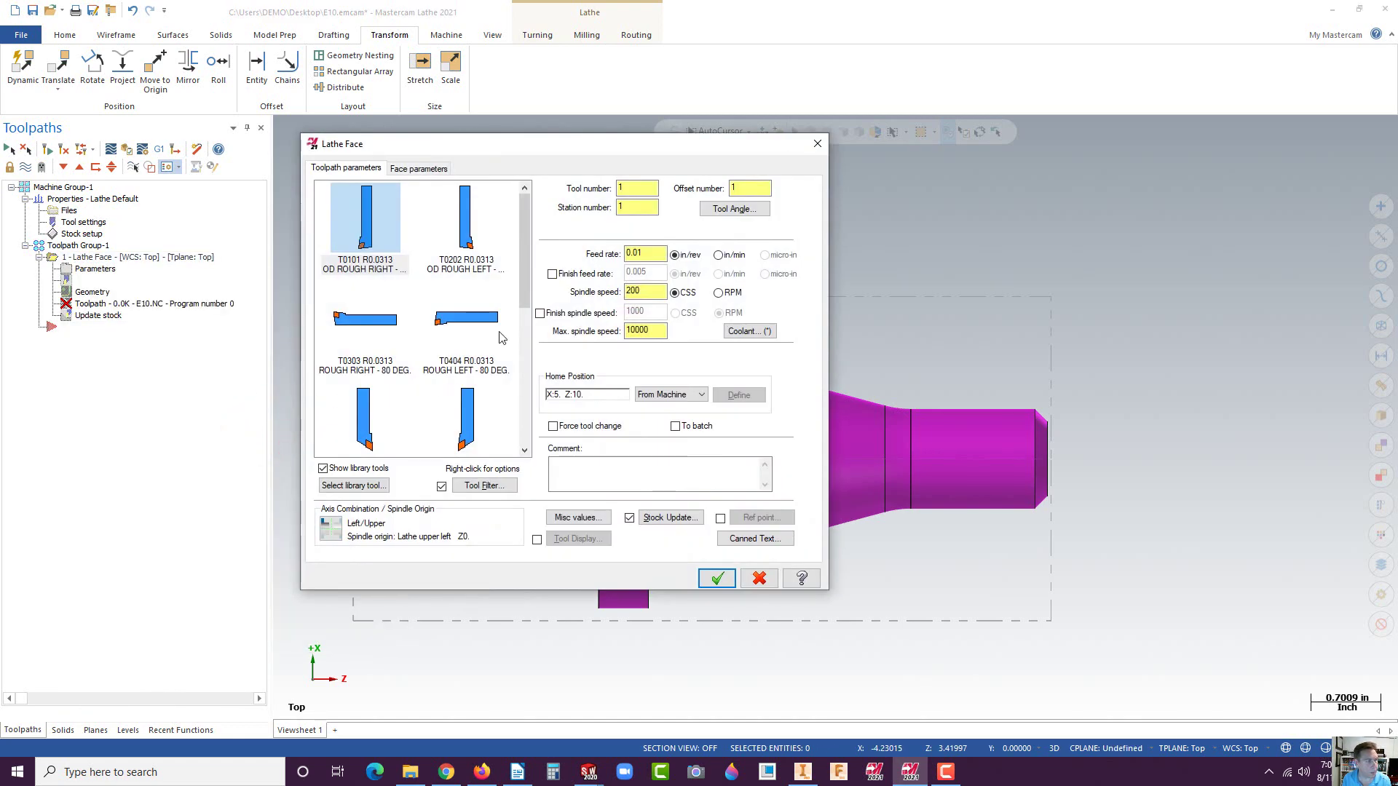
{"action": "left_click_drag", "start_coordinate": [527, 252], "coordinate": [535, 305]}
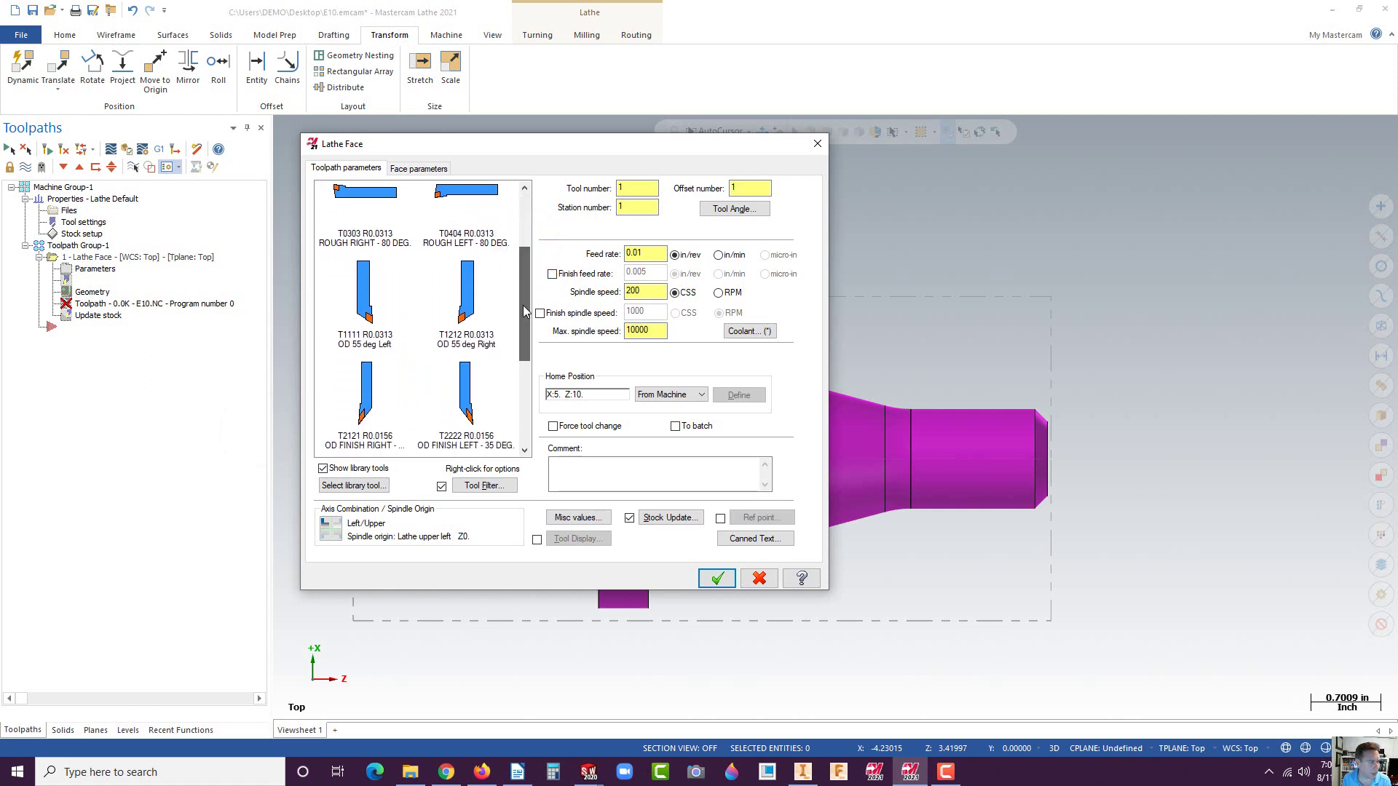
{"action": "left_click", "coordinate": [473, 318]}
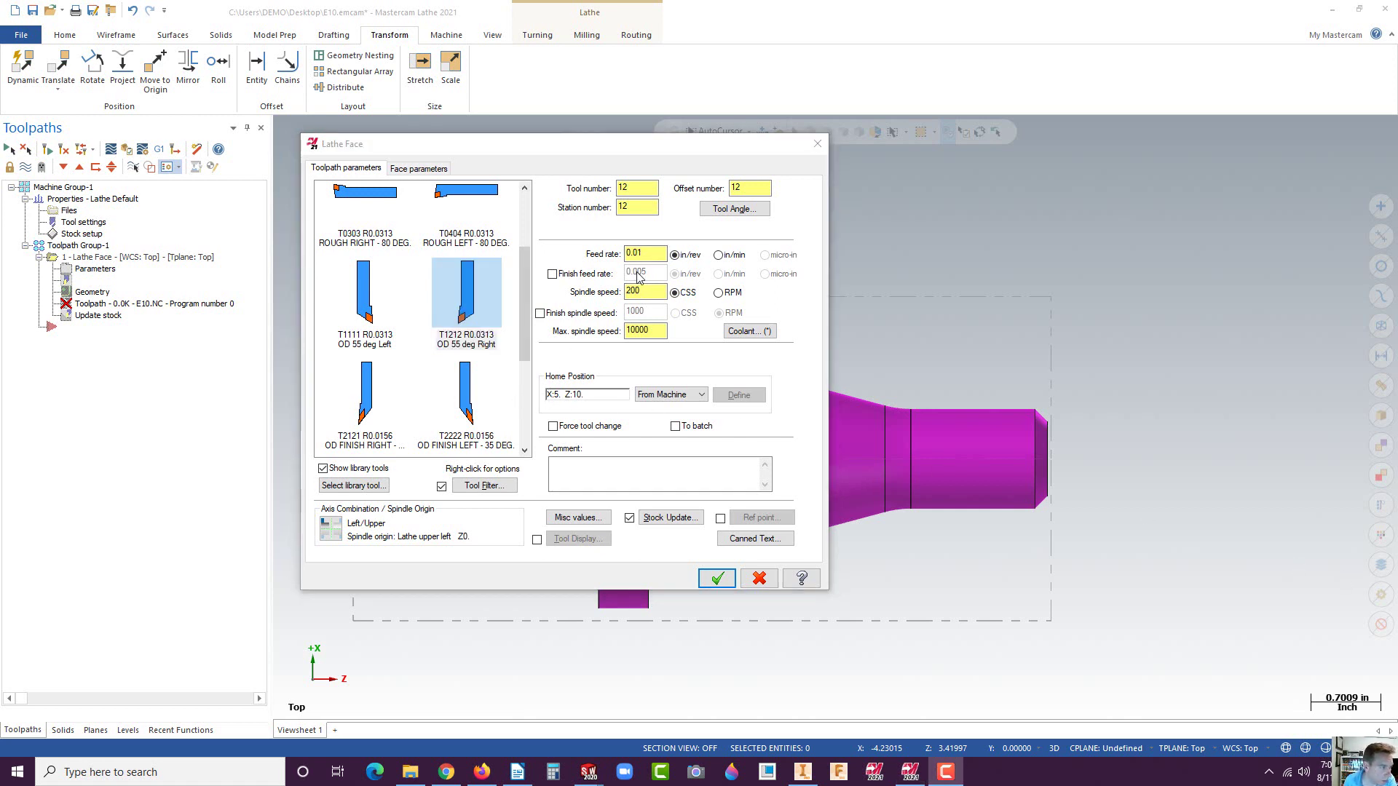
Step: Set the facing feed rate to 0.005 in/rev, spindle speed to 500 CSS and maximum spindle speed to 4000, with flood coolant on
{"action": "double_click", "coordinate": [641, 254]}
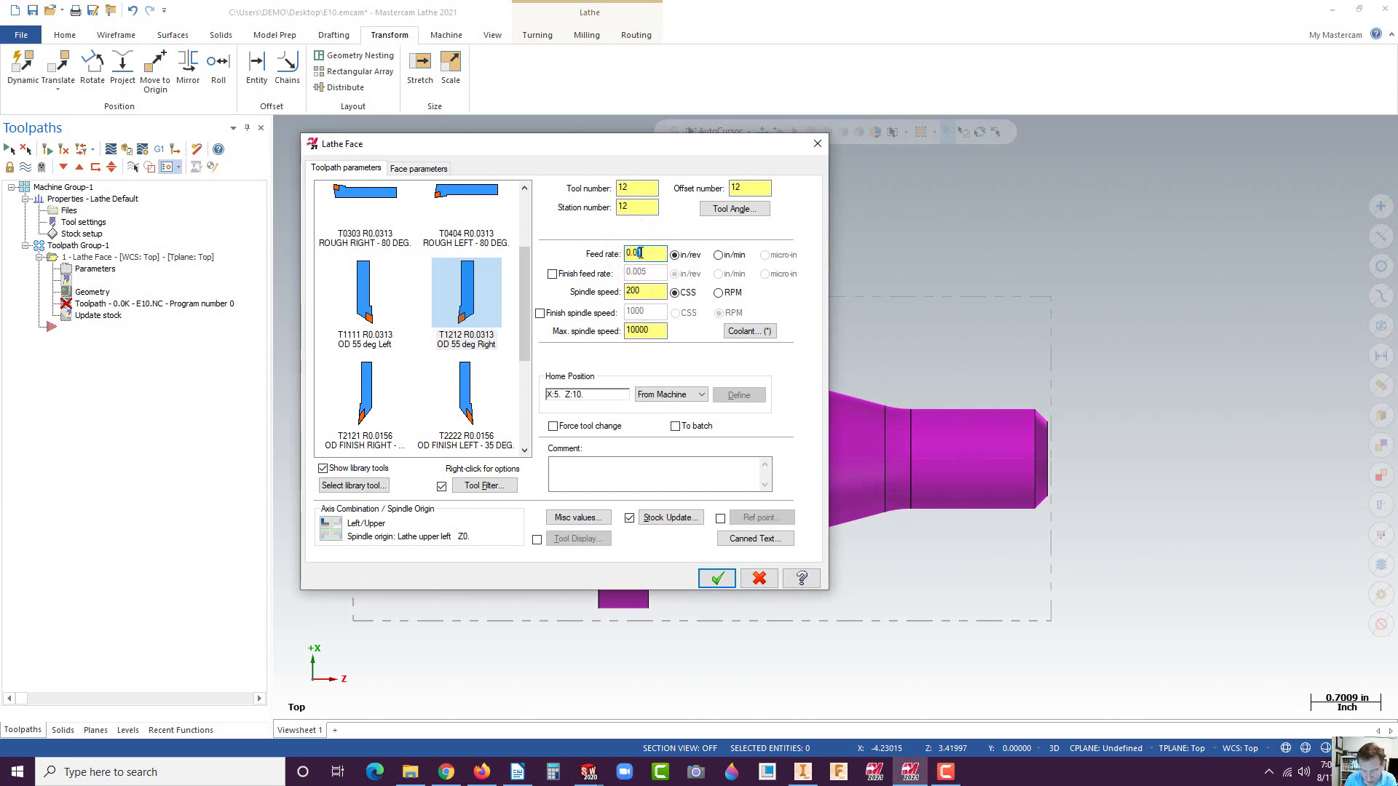
{"action": "double_click", "coordinate": [641, 291]}
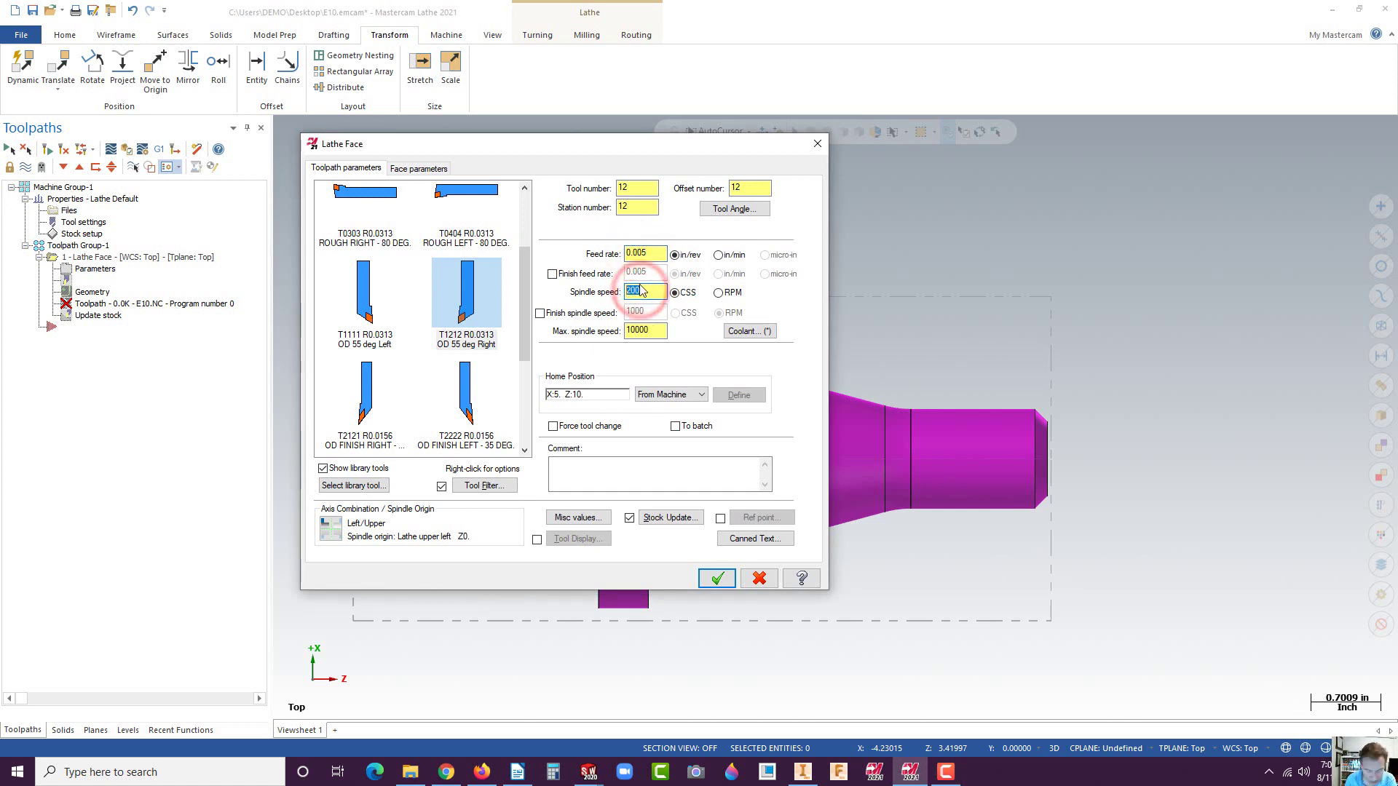
{"action": "double_click", "coordinate": [648, 329]}
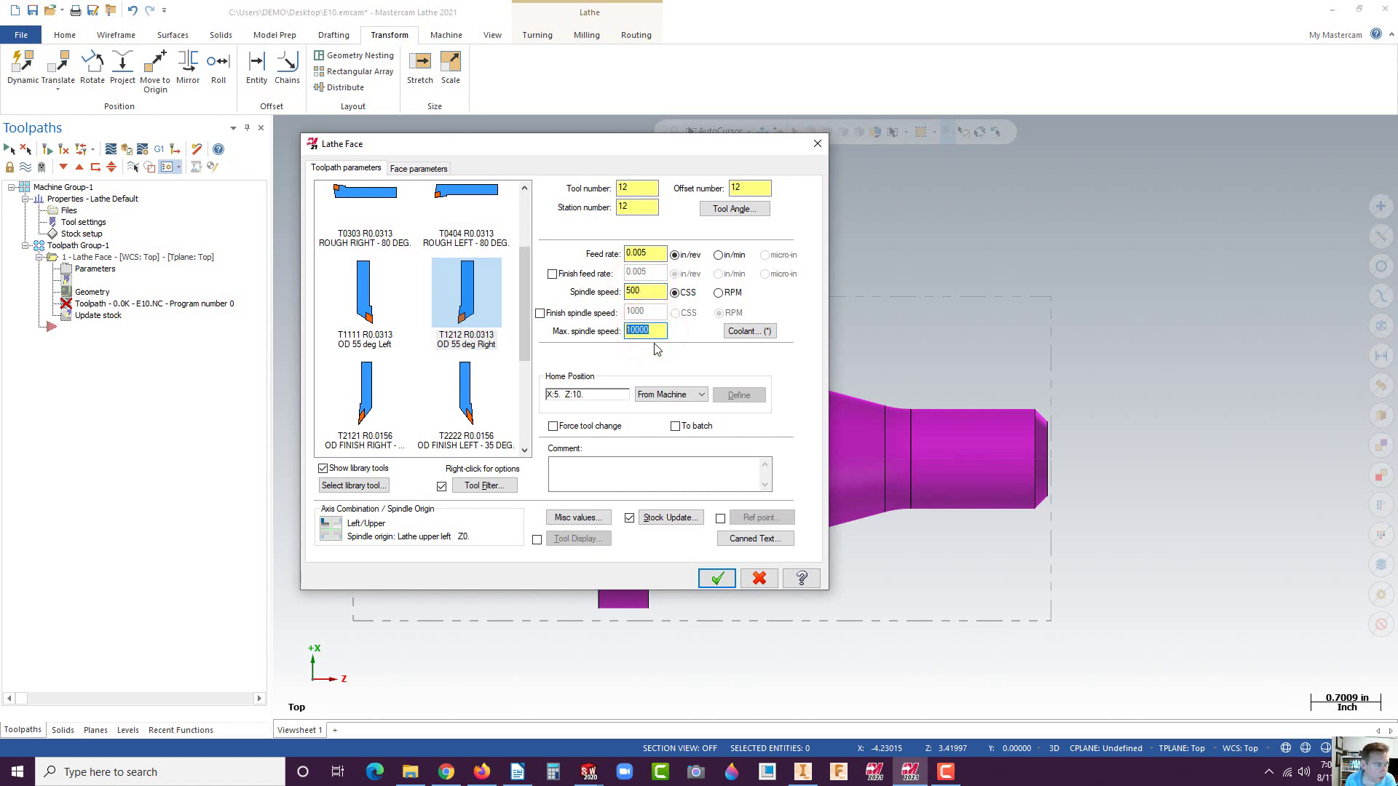
{"action": "type", "text": "400"}
{"action": "left_click", "coordinate": [748, 331]}
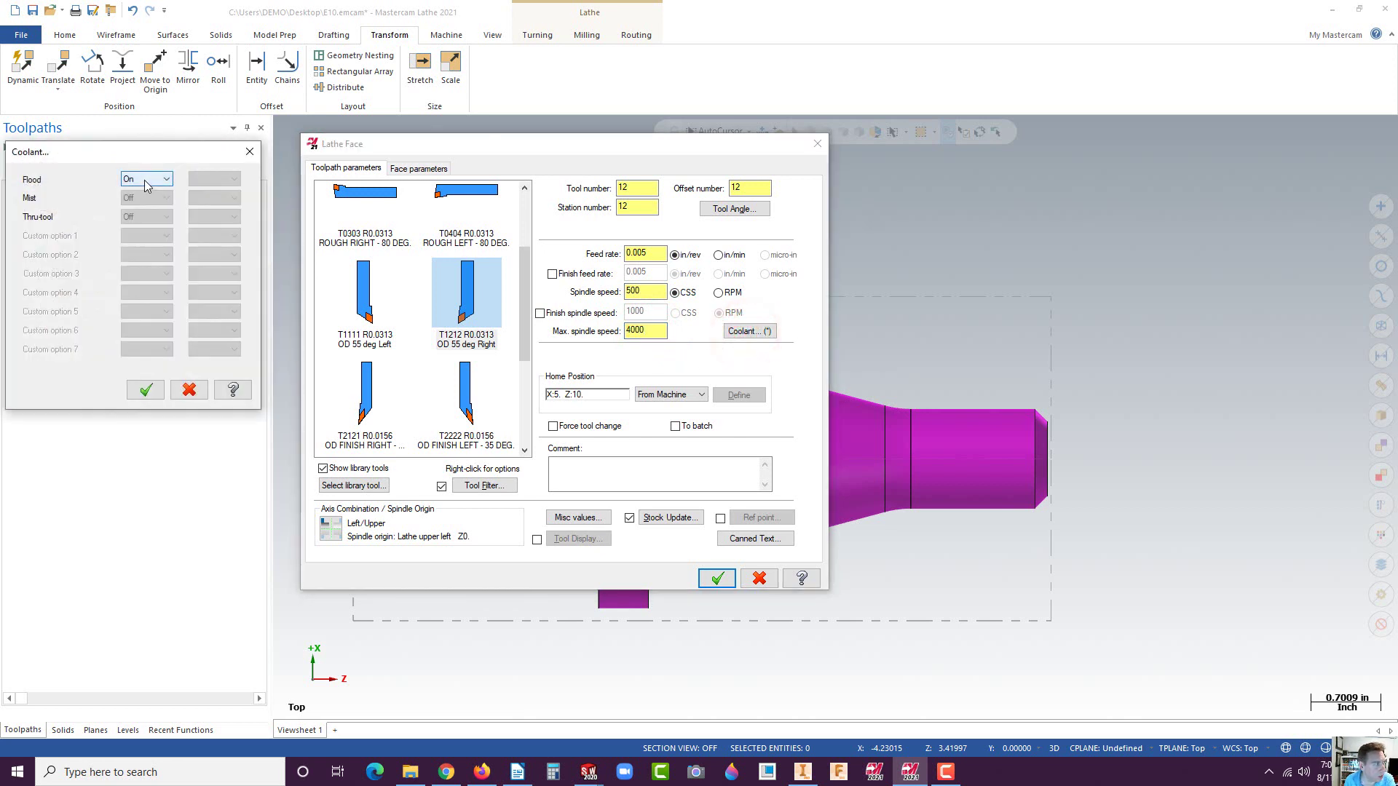
{"action": "left_click", "coordinate": [146, 390]}
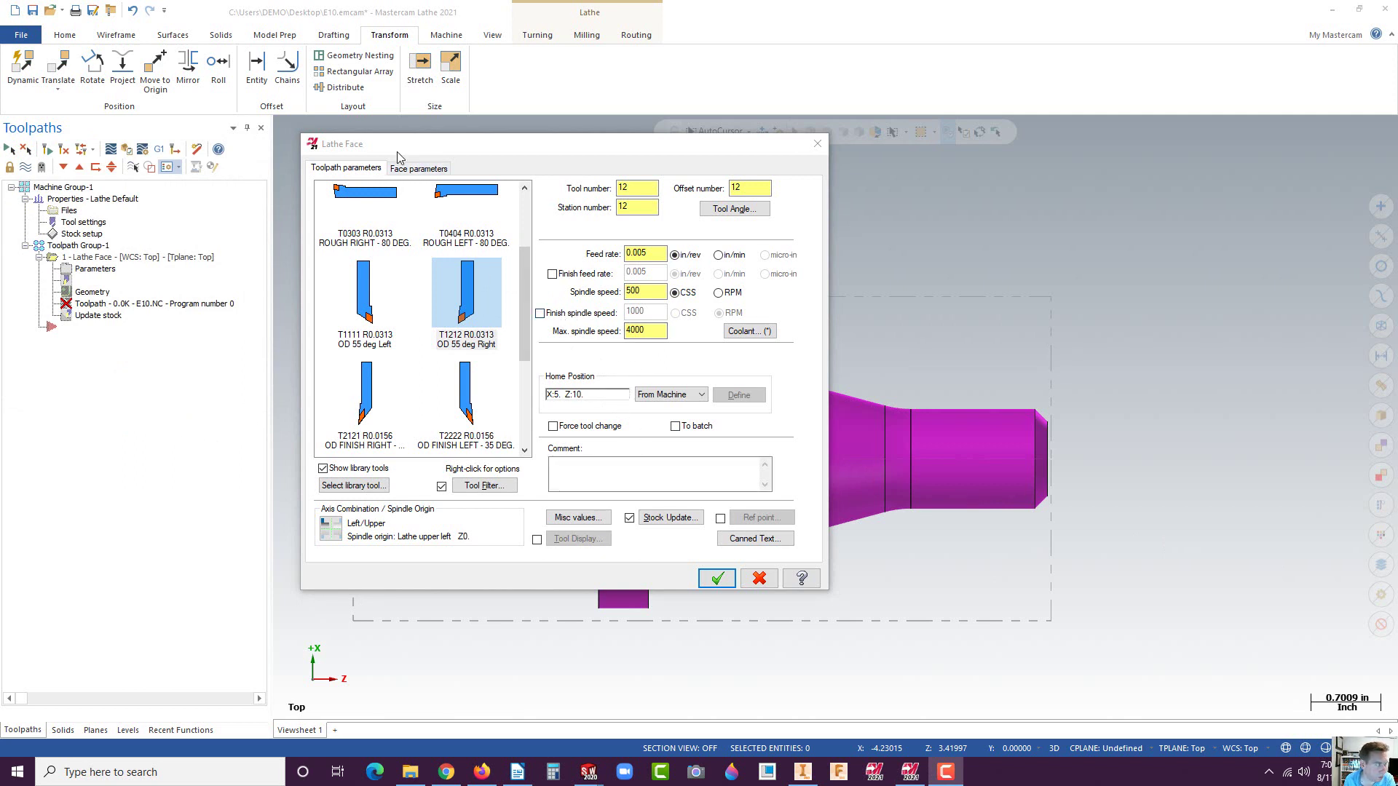
Step: Set the face entry amount to 0.02, rough stepover to 0.02 and stock to leave to 0.005, disable finish stepover, and generate the toolpath
{"action": "left_click", "coordinate": [417, 168]}
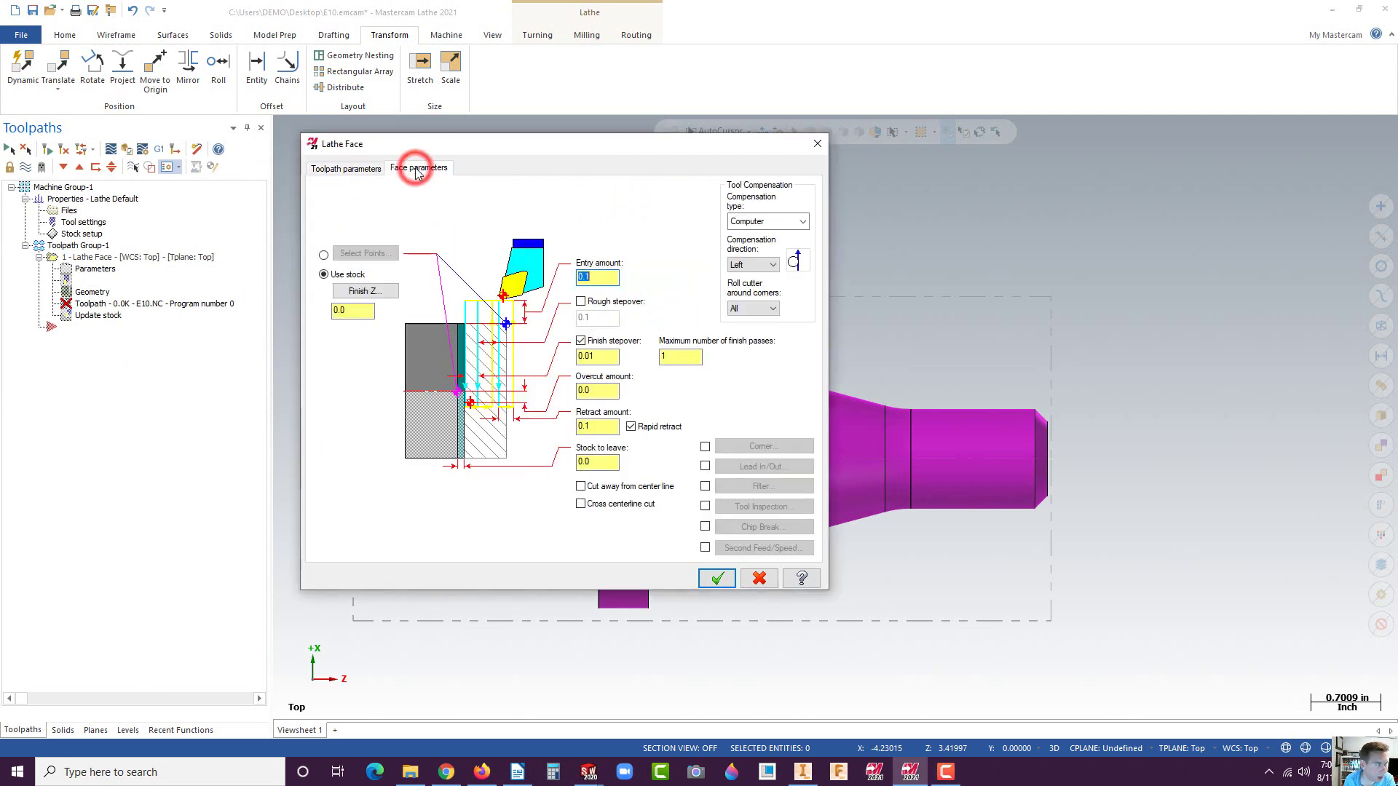
{"action": "double_click", "coordinate": [587, 277]}
{"action": "type", "text": "0.02"}
{"action": "left_click", "coordinate": [581, 301]}
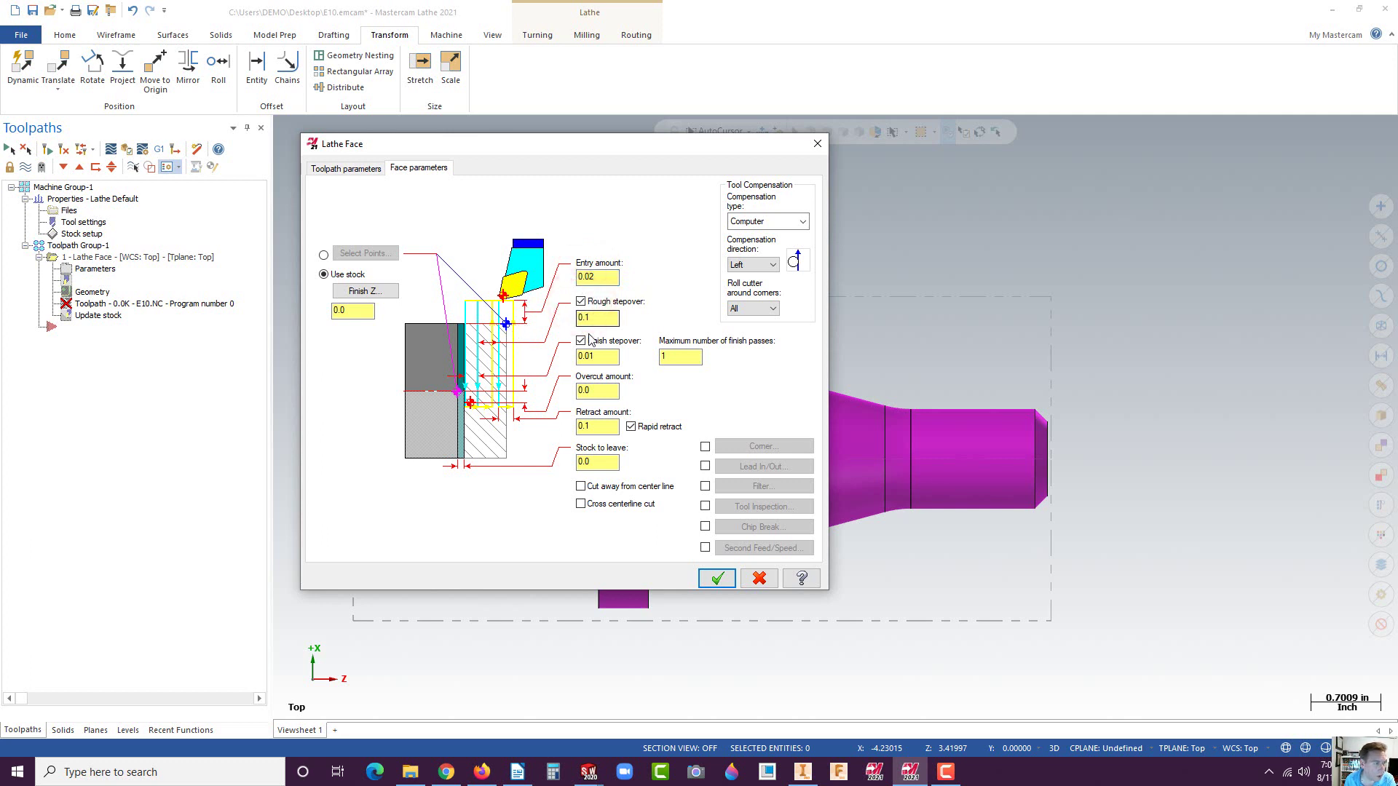
{"action": "left_click", "coordinate": [581, 341]}
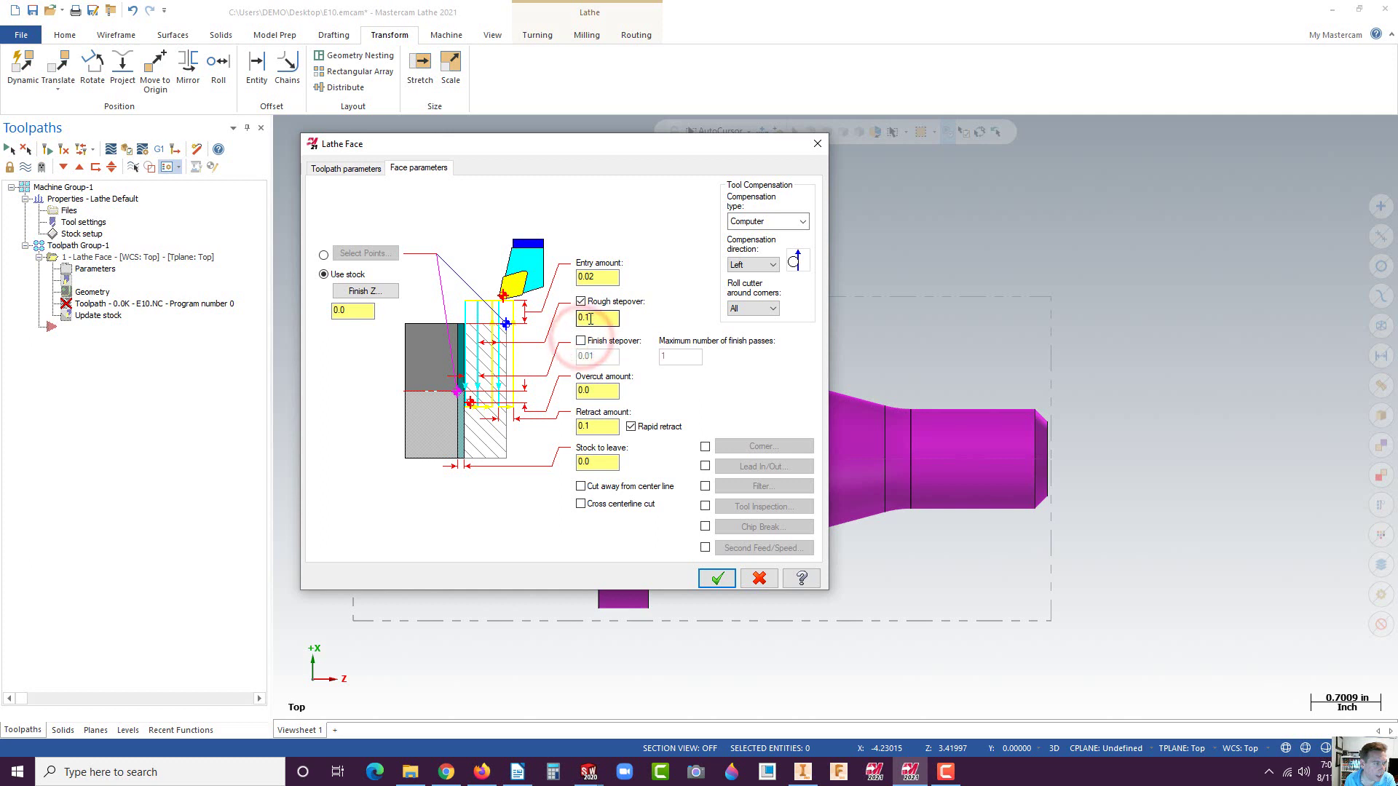
{"action": "double_click", "coordinate": [592, 318]}
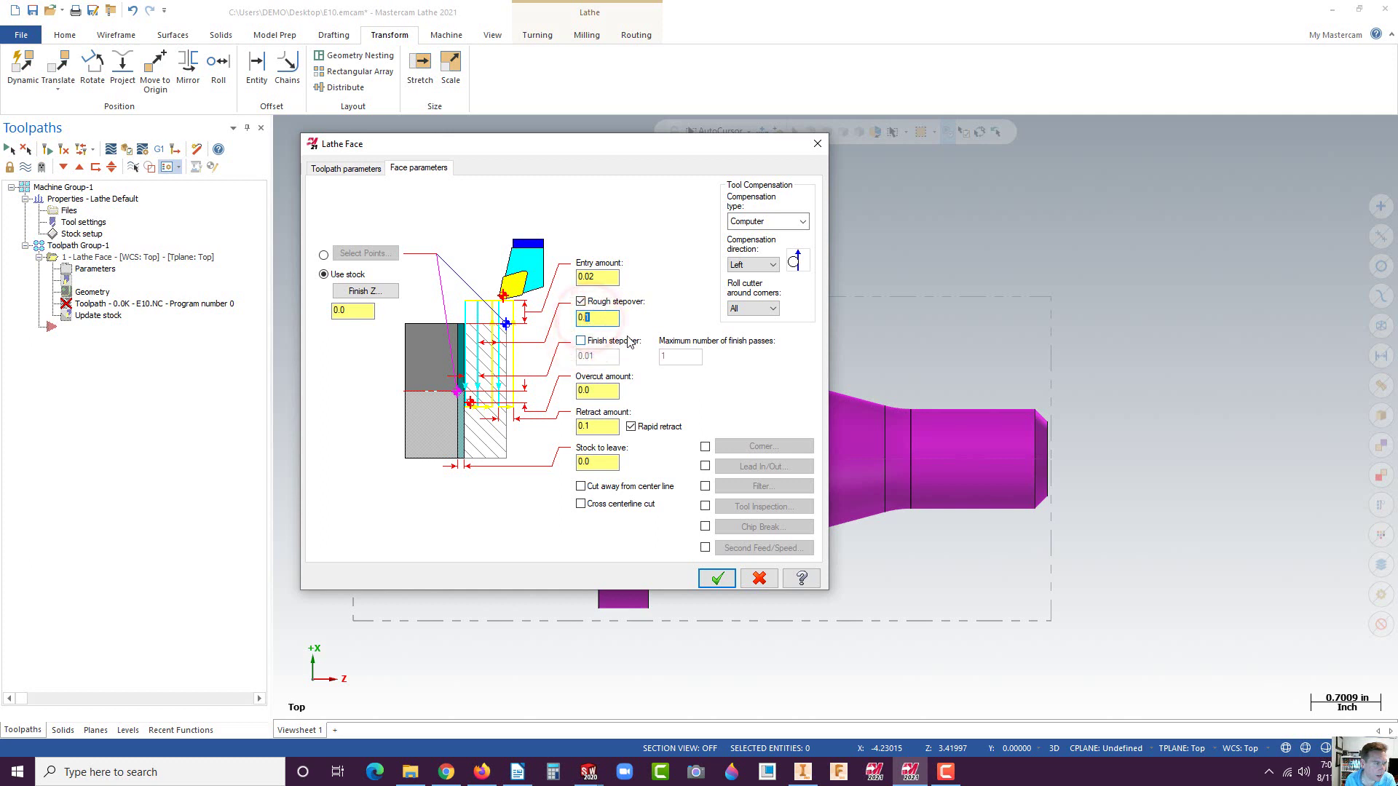
{"action": "type", "text": "02"}
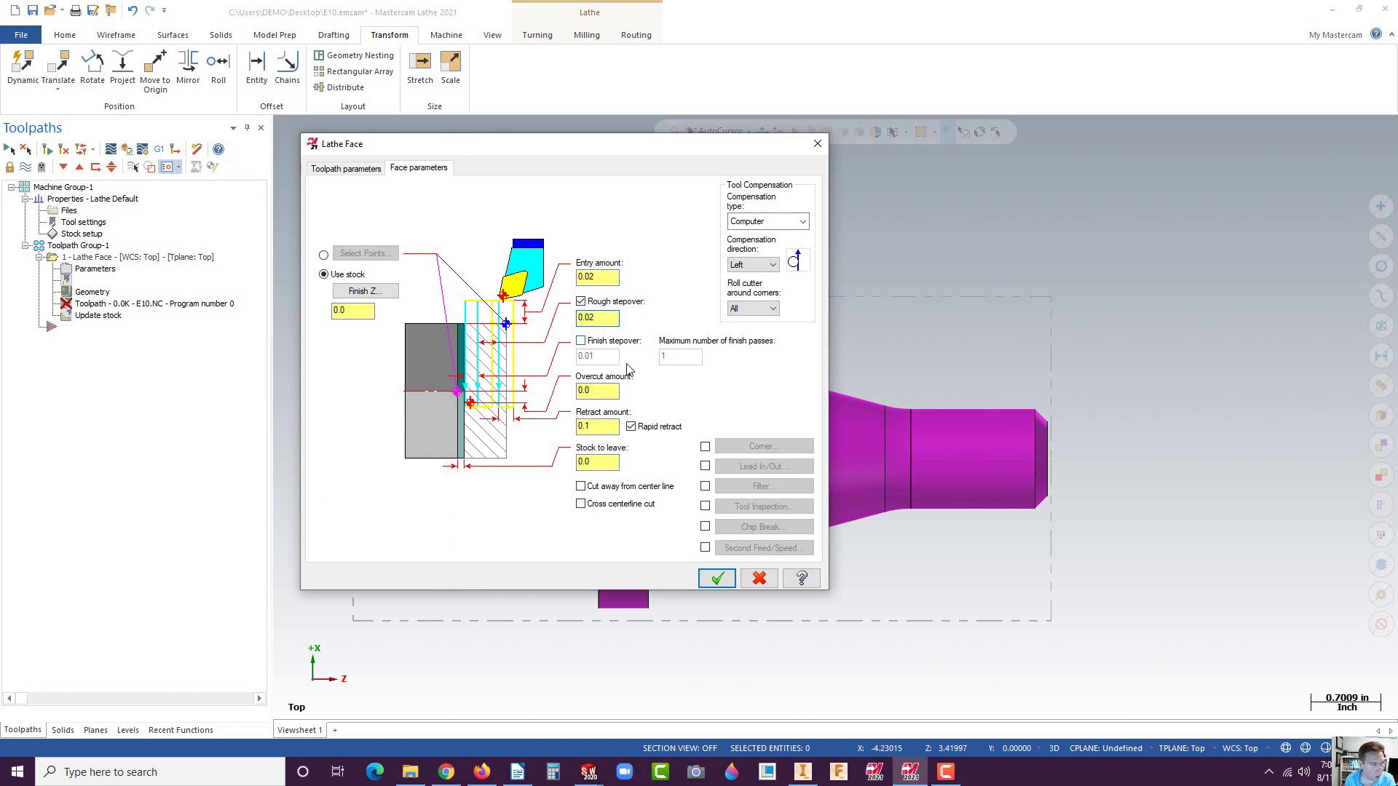
{"action": "left_click", "coordinate": [592, 462]}
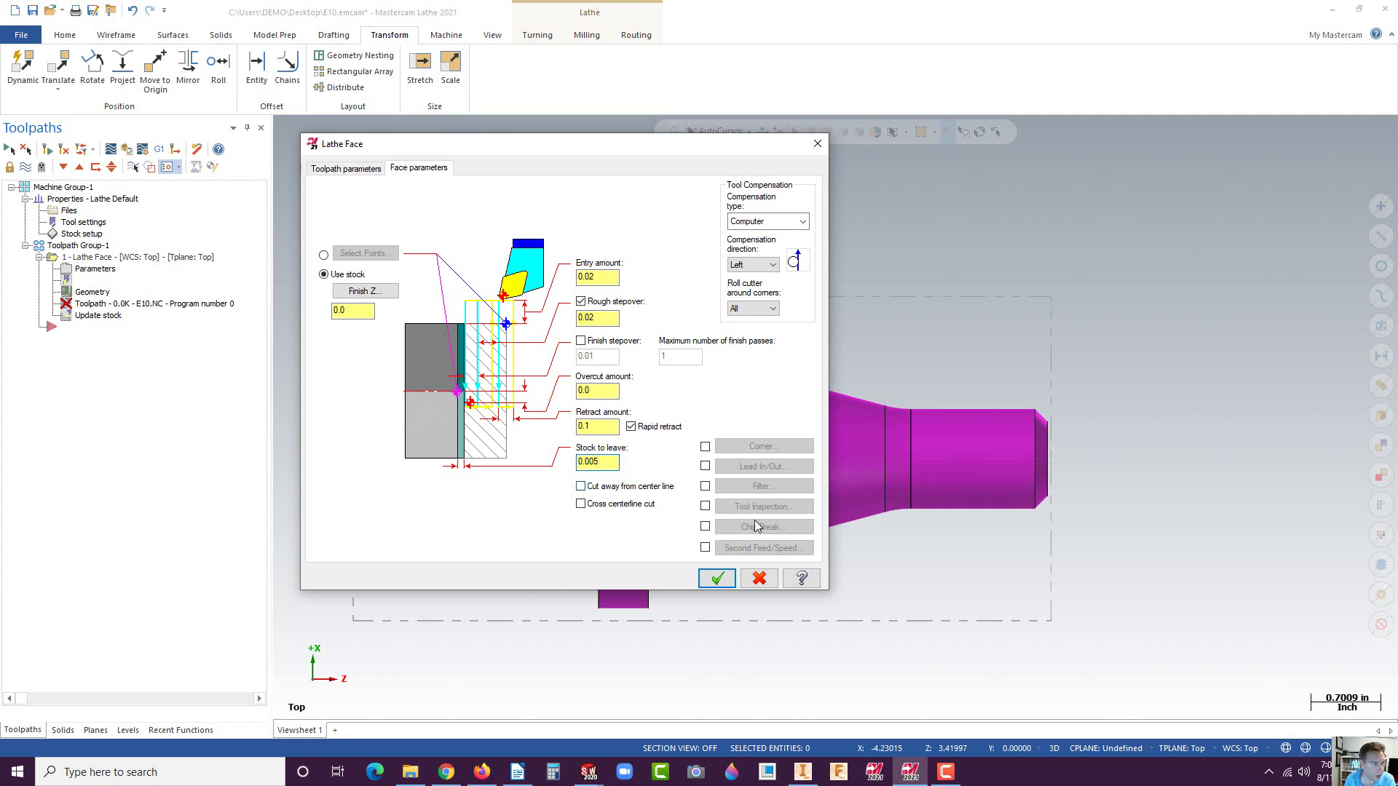
{"action": "left_click", "coordinate": [717, 578]}
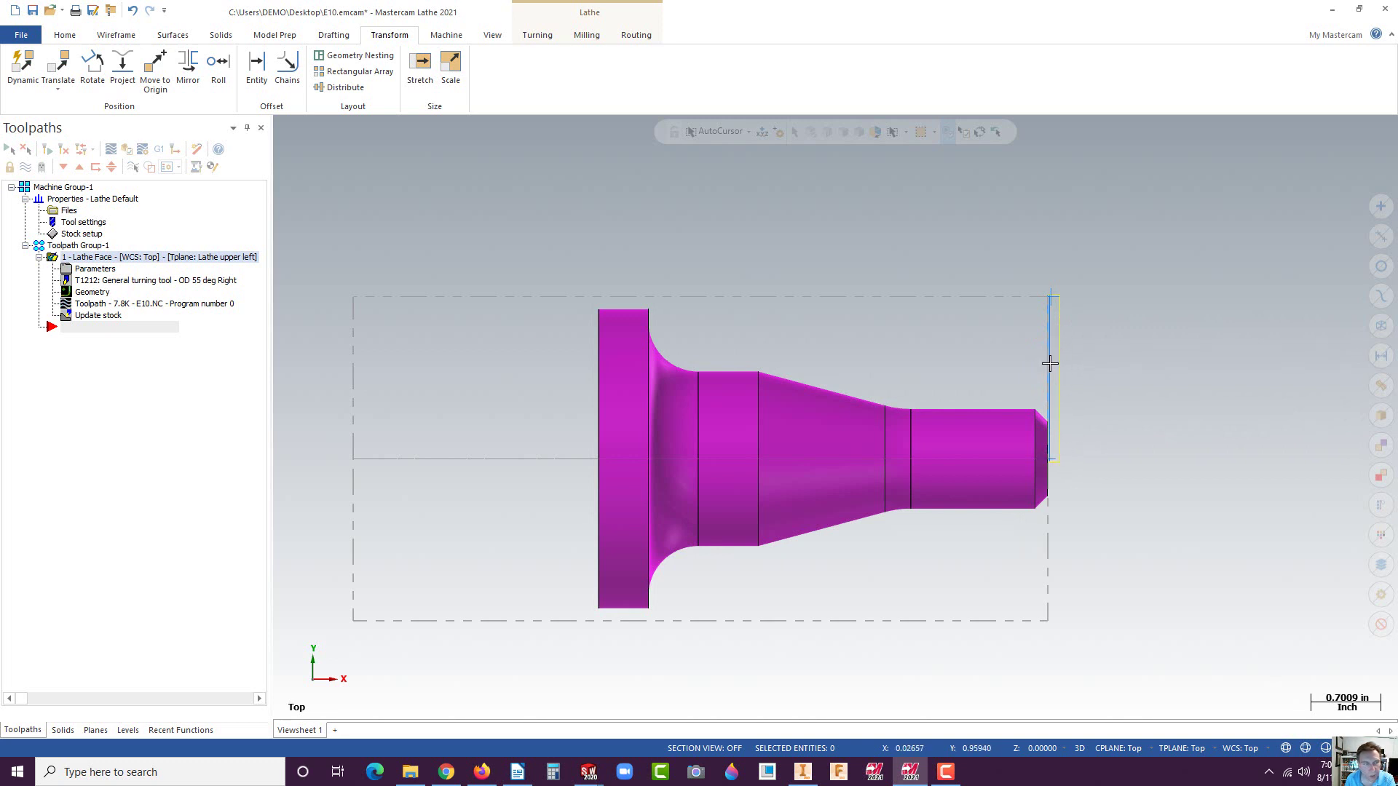
Step: Add a lathe Canned Rough toolpath to Toolpath Group-1 after the Face operation
{"action": "left_click", "coordinate": [184, 330]}
{"action": "right_click", "coordinate": [85, 331]}
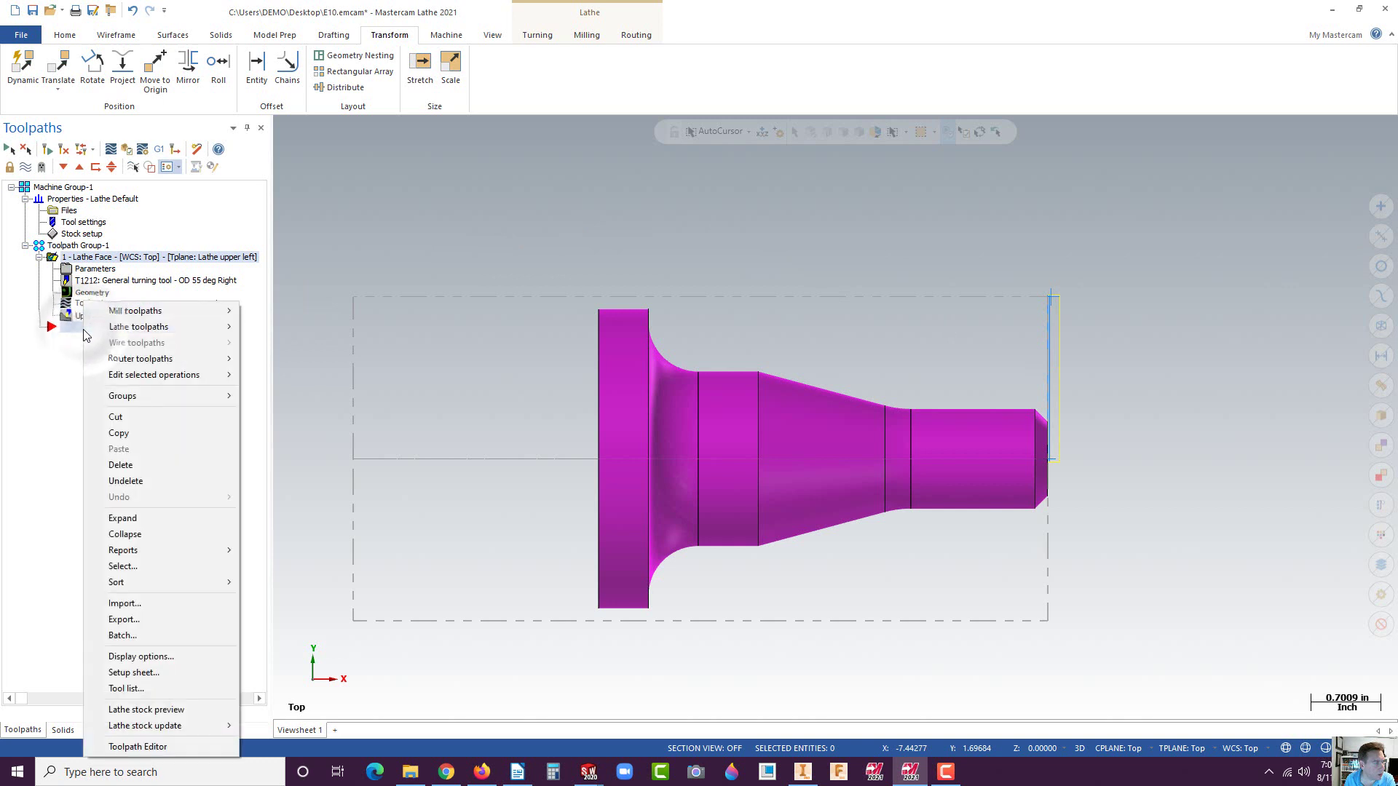
{"action": "mouse_move", "coordinate": [145, 329]}
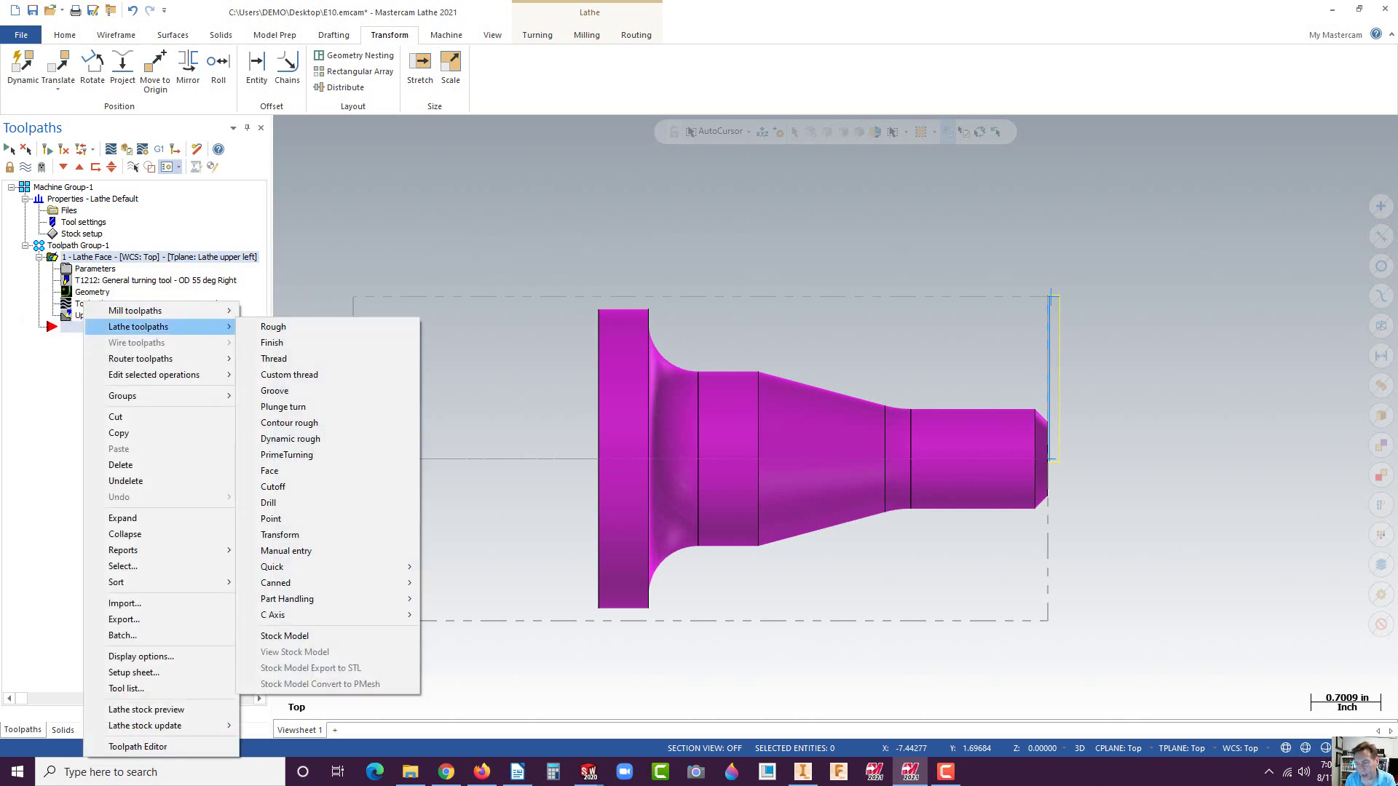
{"action": "right_click", "coordinate": [91, 330]}
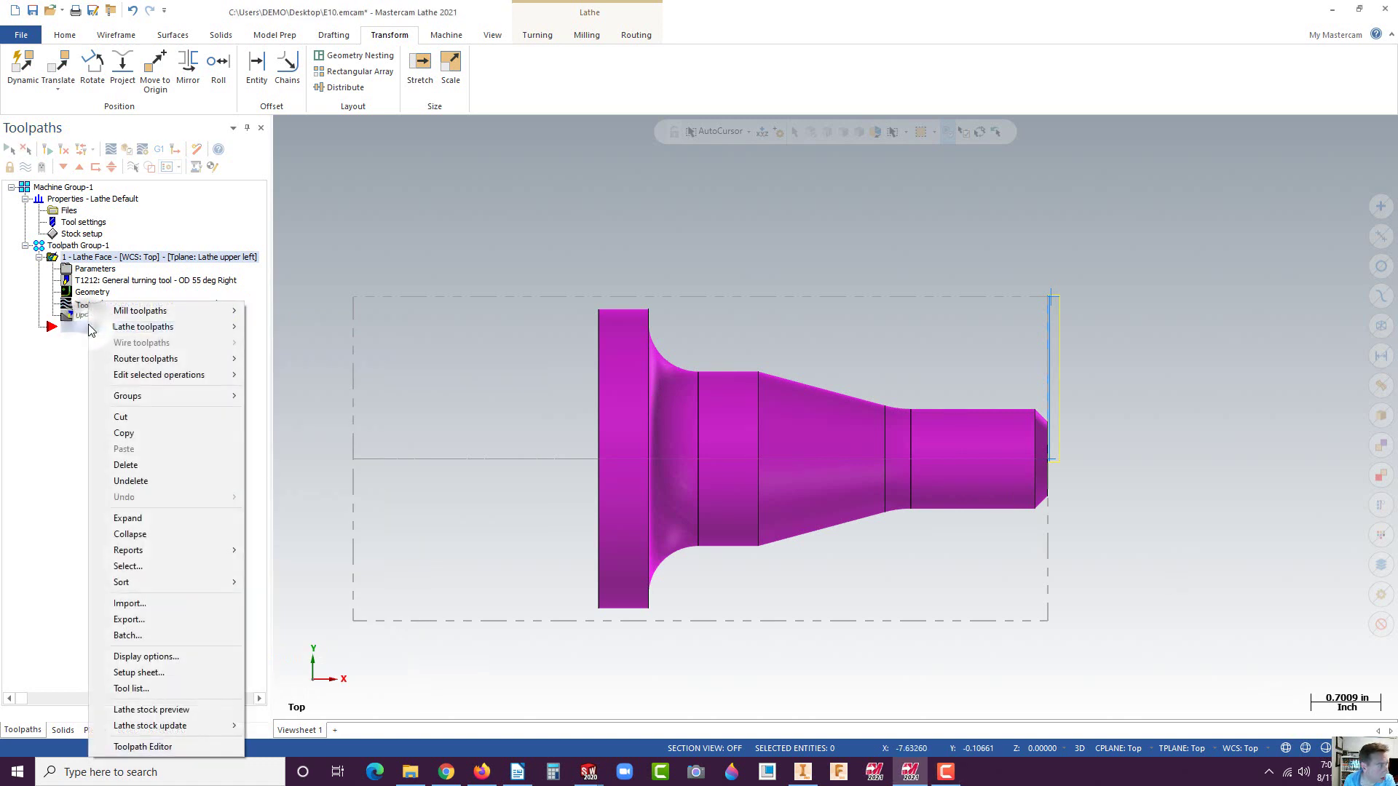
{"action": "mouse_move", "coordinate": [139, 334]}
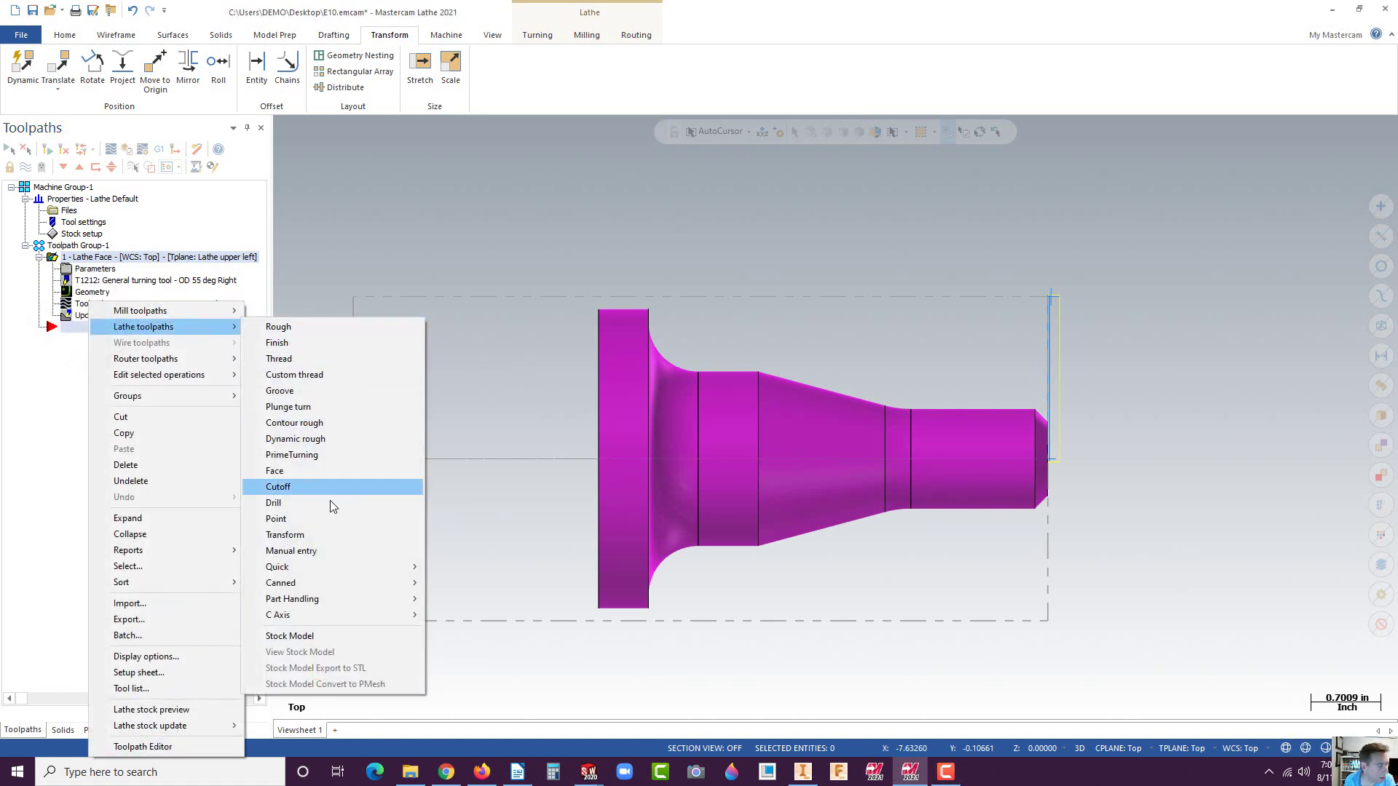
{"action": "mouse_move", "coordinate": [307, 587]}
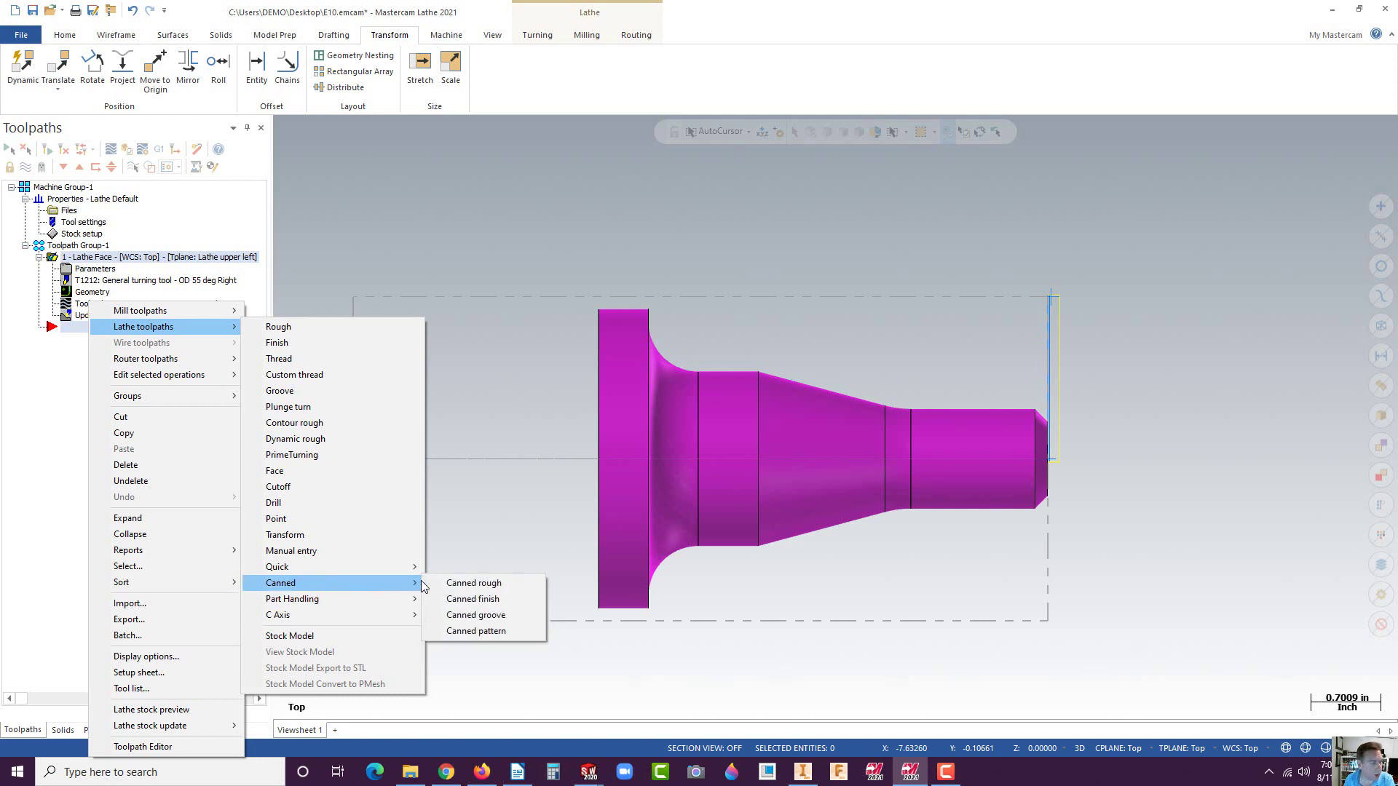
{"action": "left_click", "coordinate": [460, 583]}
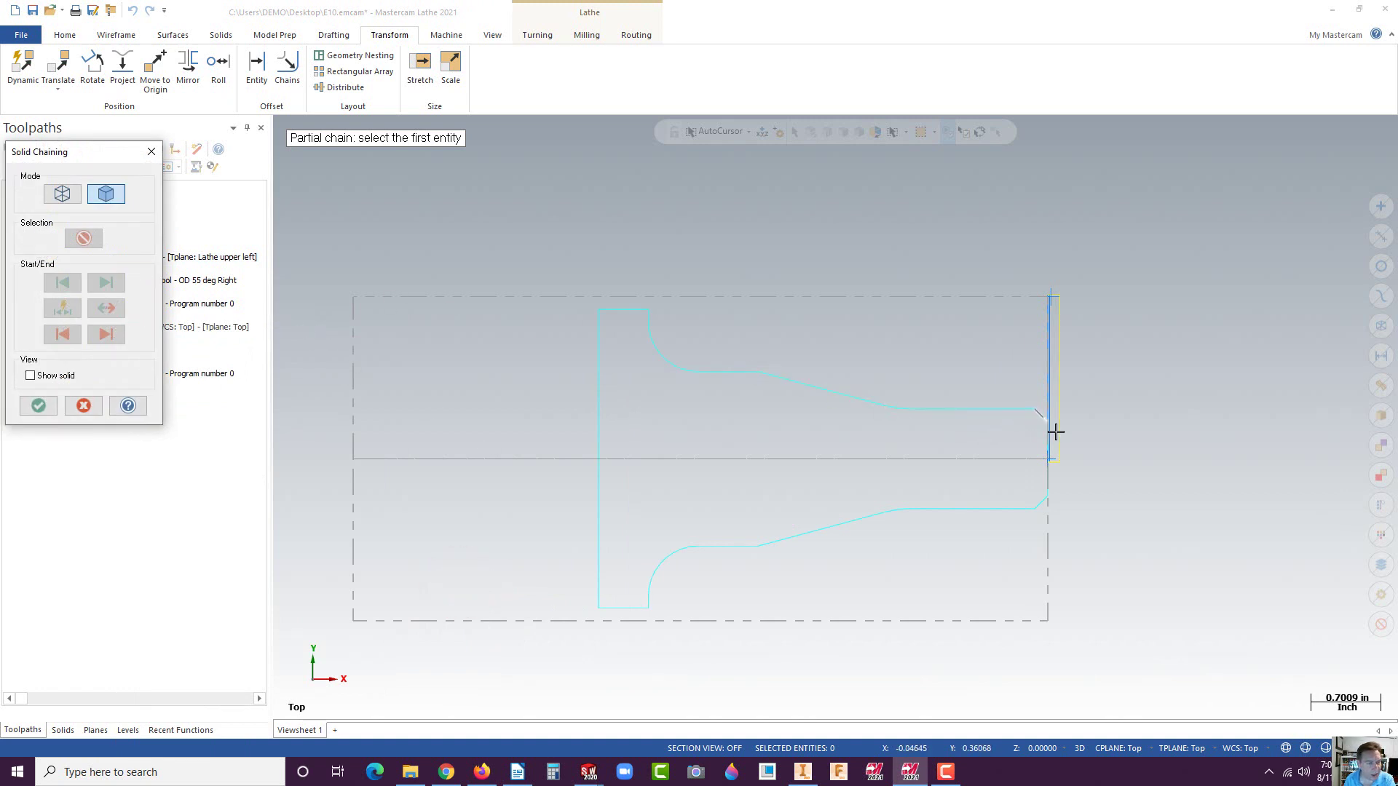
Step: Show the solid and chain its upper profile from the front chamfer back through the flange's outer diameter for the canned roughing
{"action": "scroll", "coordinate": [1046, 423], "scroll_direction": "up", "scroll_amount": 2}
{"action": "scroll", "coordinate": [1046, 423], "scroll_direction": "up", "scroll_amount": 5}
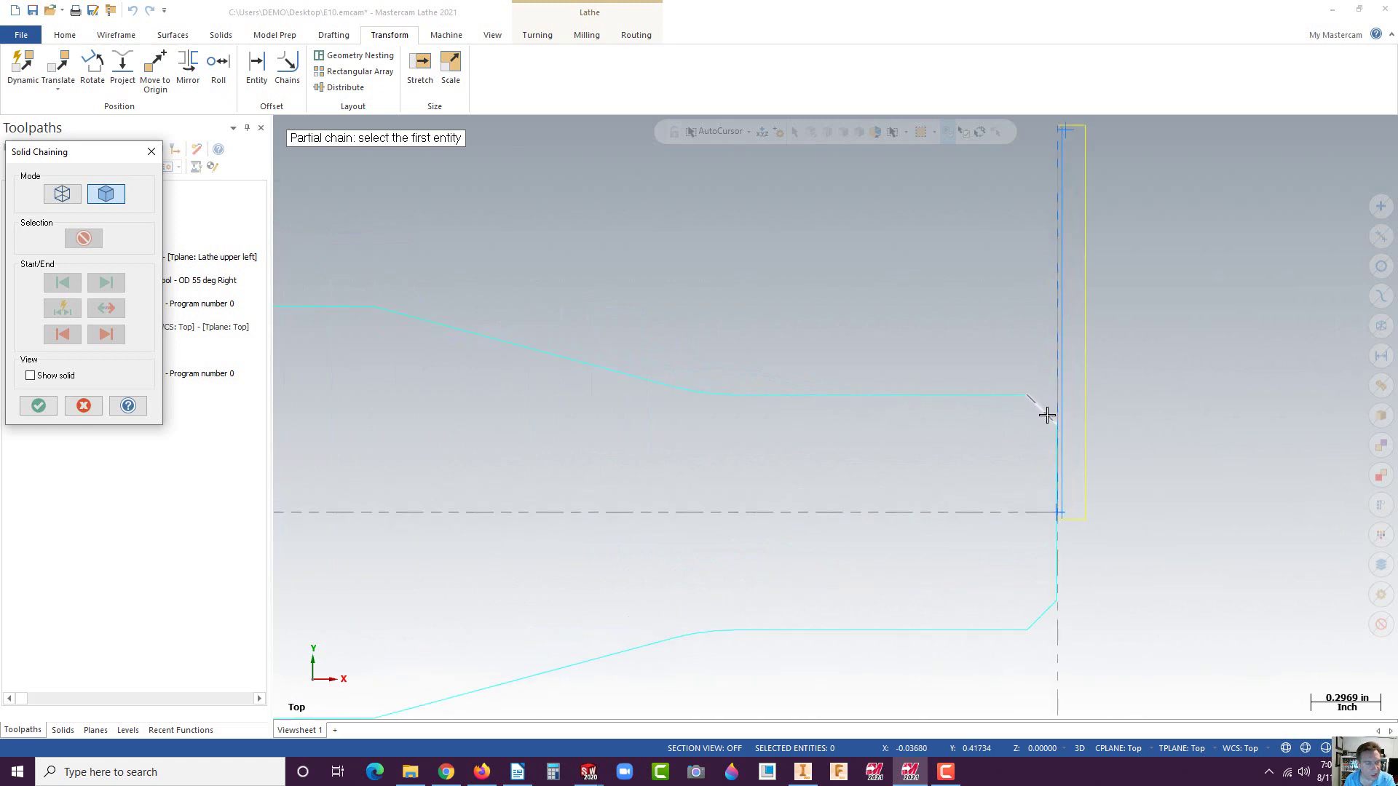
{"action": "left_click", "coordinate": [1045, 414]}
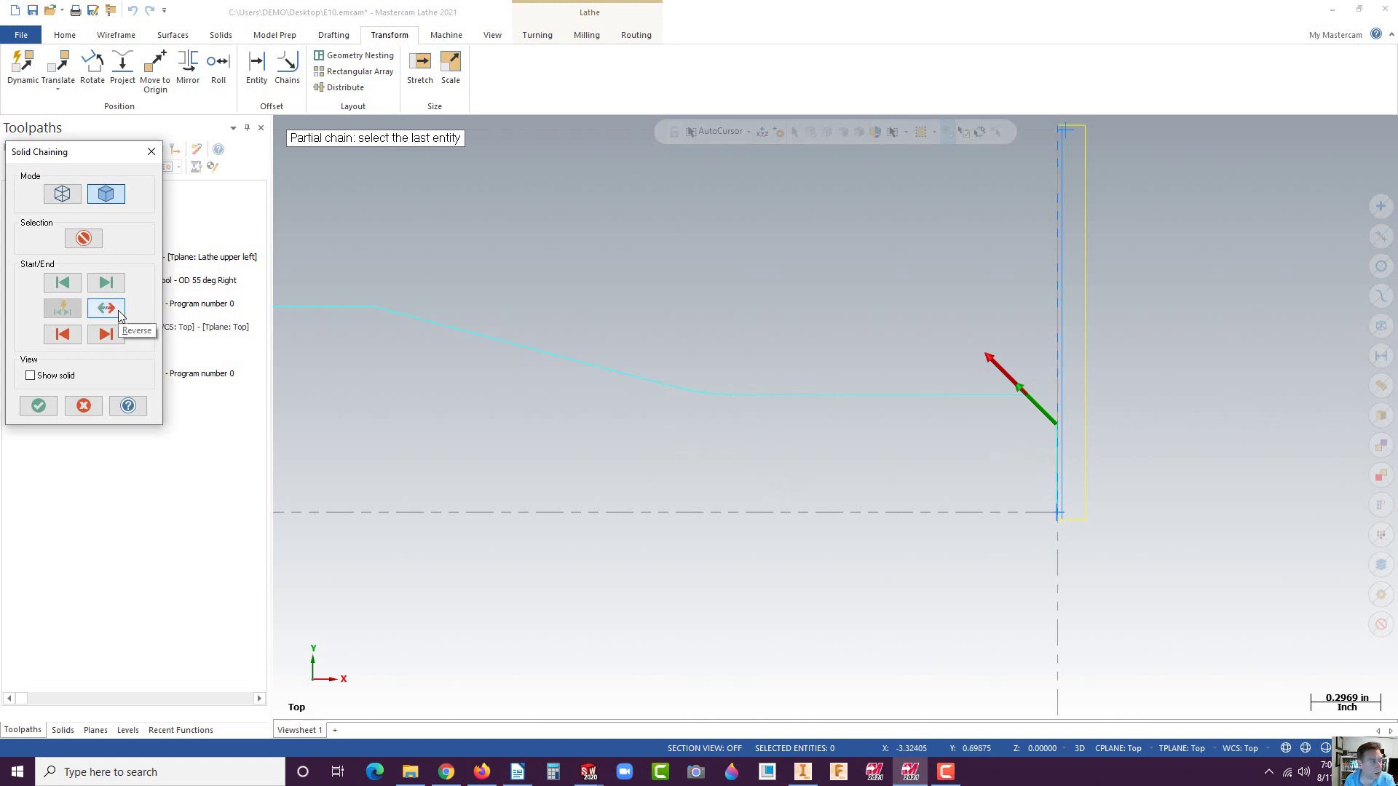
{"action": "scroll", "coordinate": [626, 433], "scroll_direction": "down", "scroll_amount": 2}
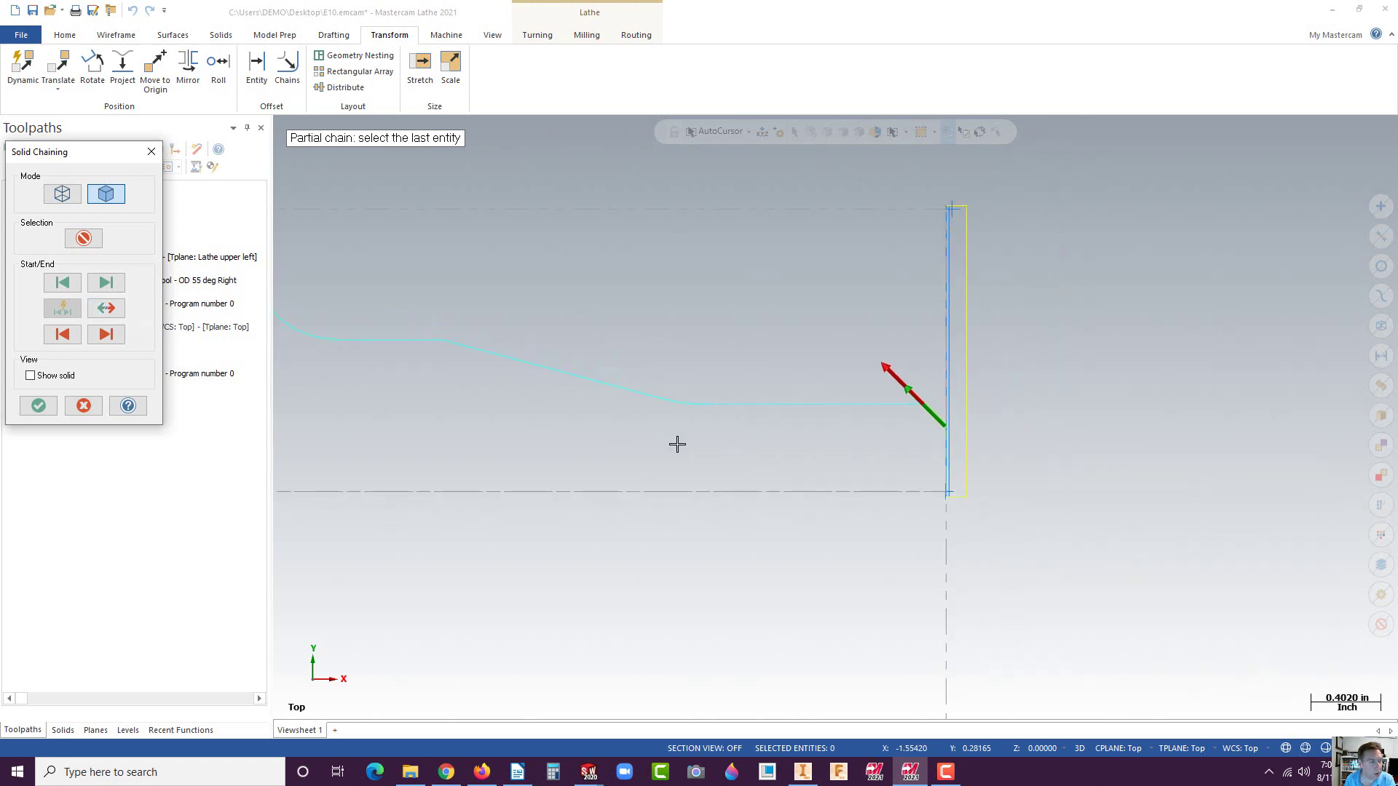
{"action": "scroll", "coordinate": [677, 446], "scroll_direction": "down", "scroll_amount": 2}
{"action": "scroll", "coordinate": [439, 449], "scroll_direction": "up", "scroll_amount": 1}
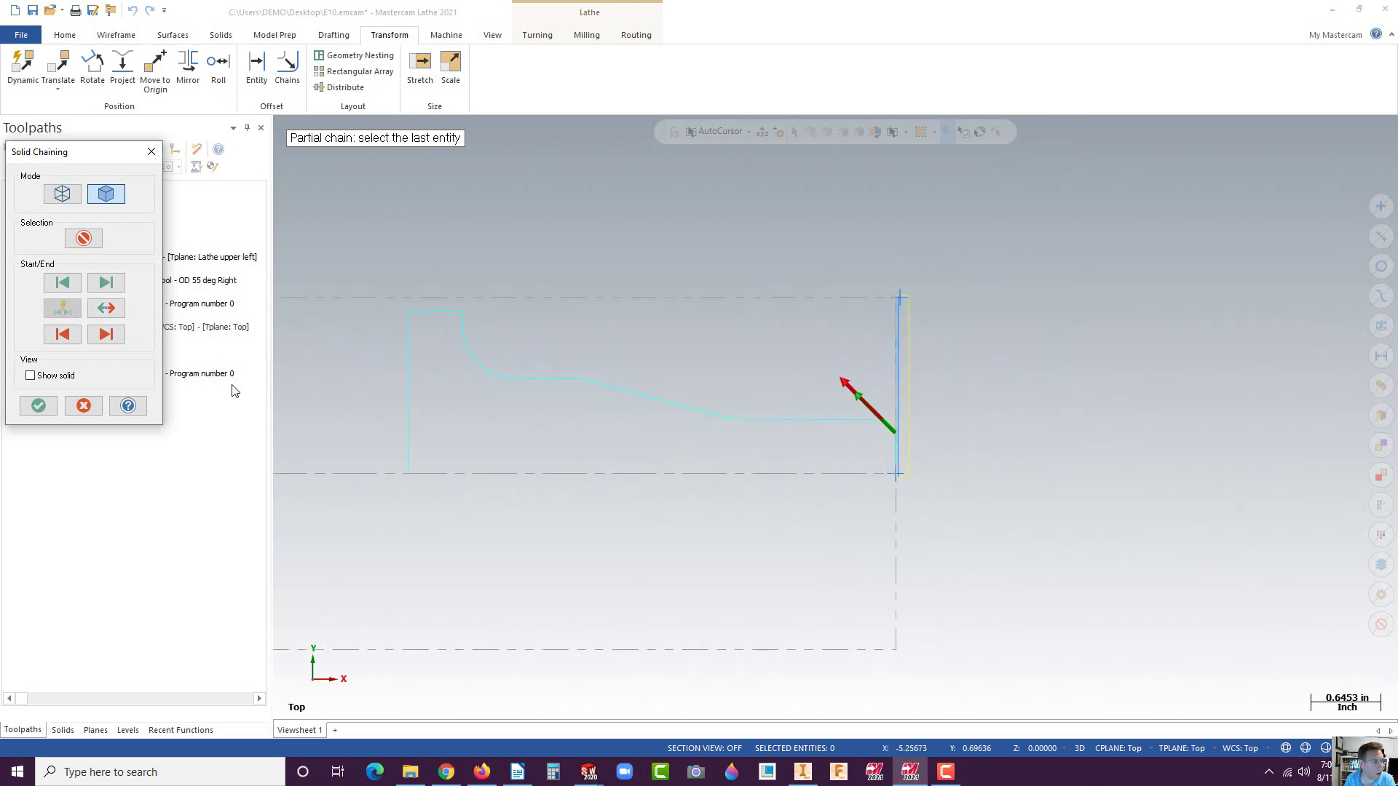
{"action": "left_click", "coordinate": [30, 376]}
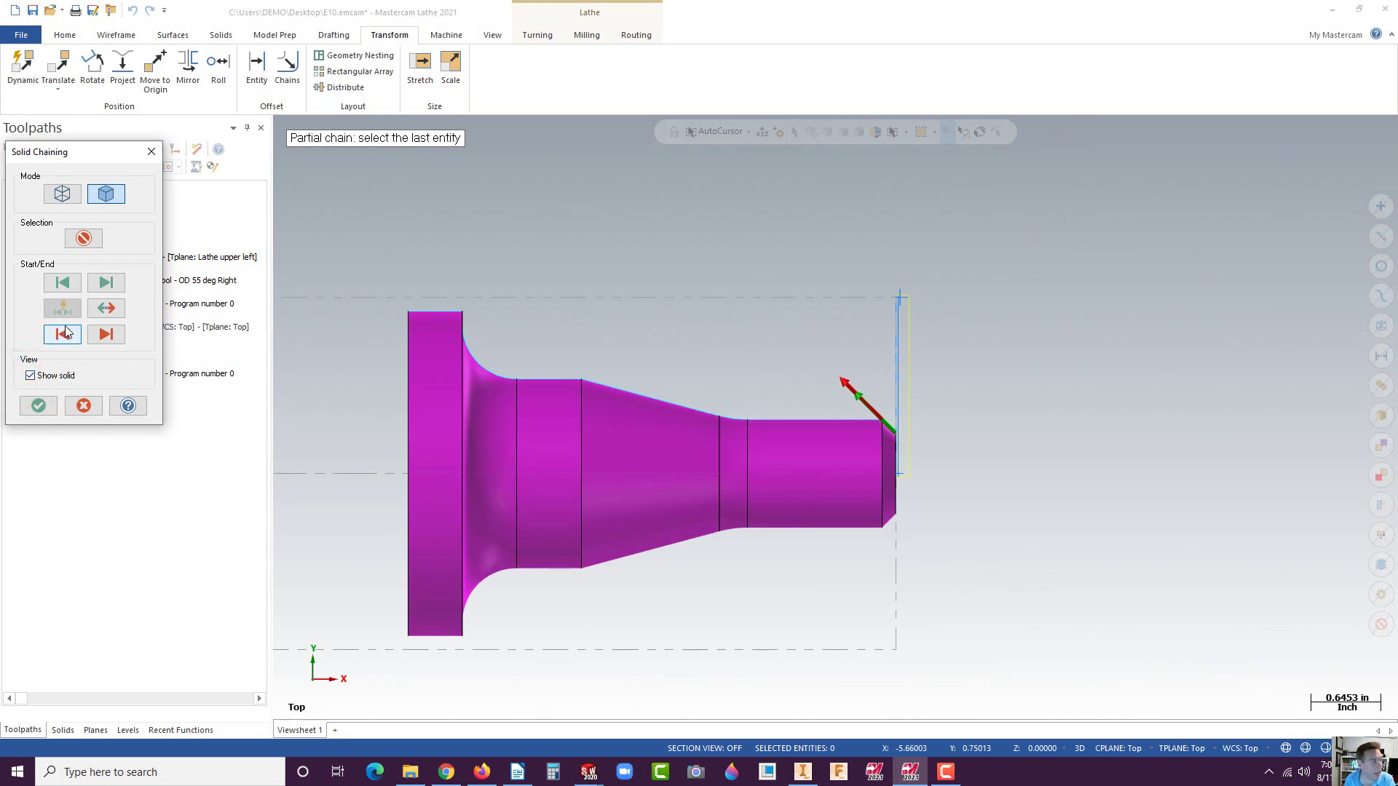
{"action": "left_click", "coordinate": [105, 335]}
{"action": "left_click", "coordinate": [106, 335]}
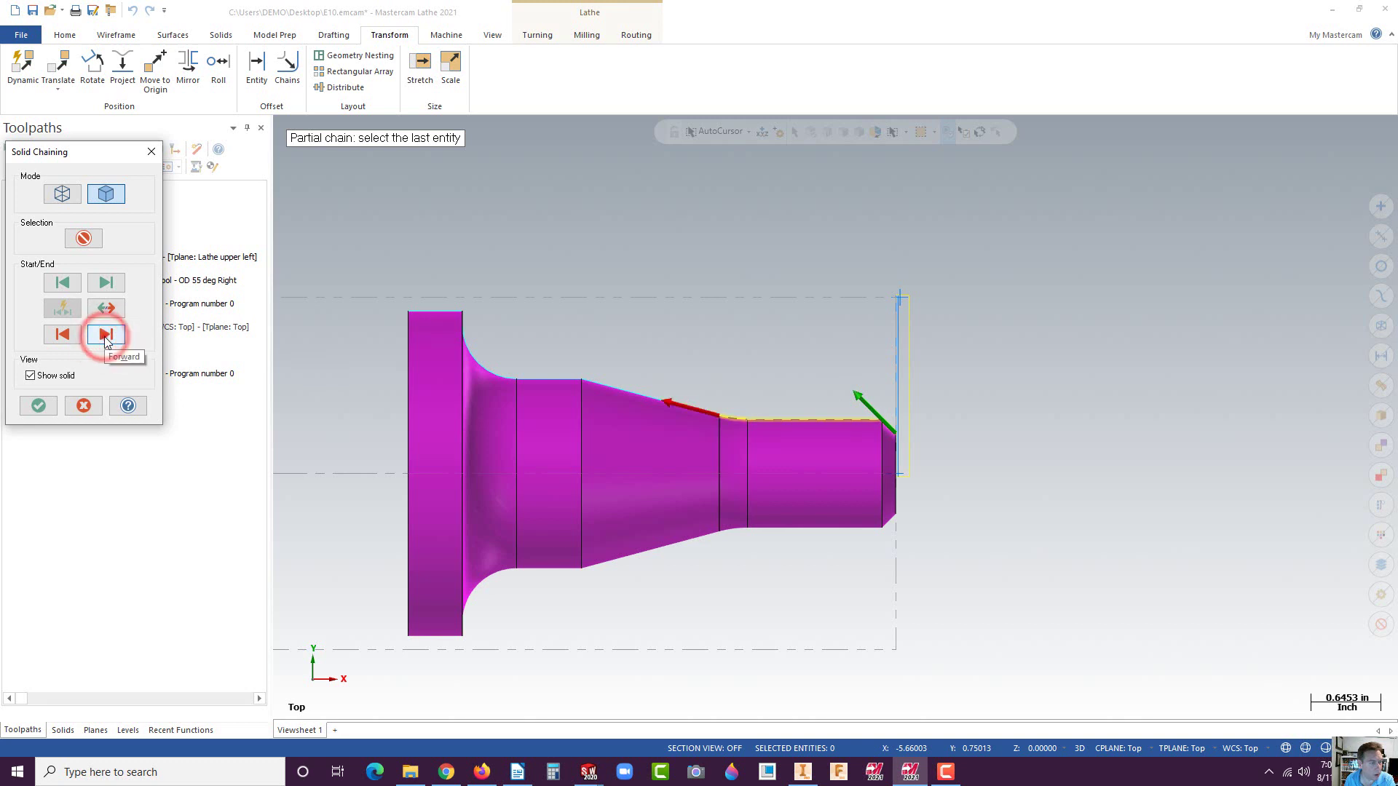
{"action": "left_click", "coordinate": [106, 335]}
{"action": "left_click", "coordinate": [105, 334]}
{"action": "left_click", "coordinate": [105, 335]}
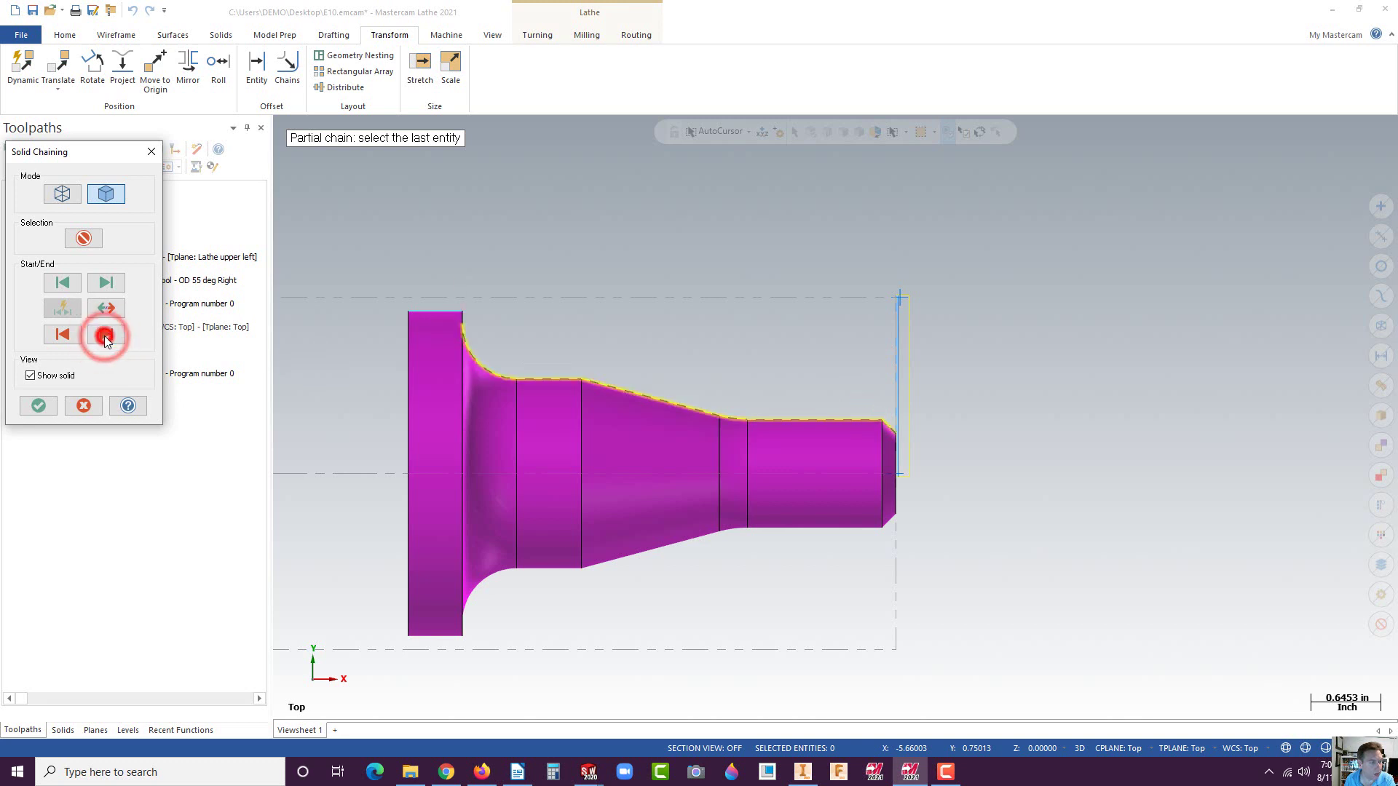
{"action": "left_click", "coordinate": [105, 335]}
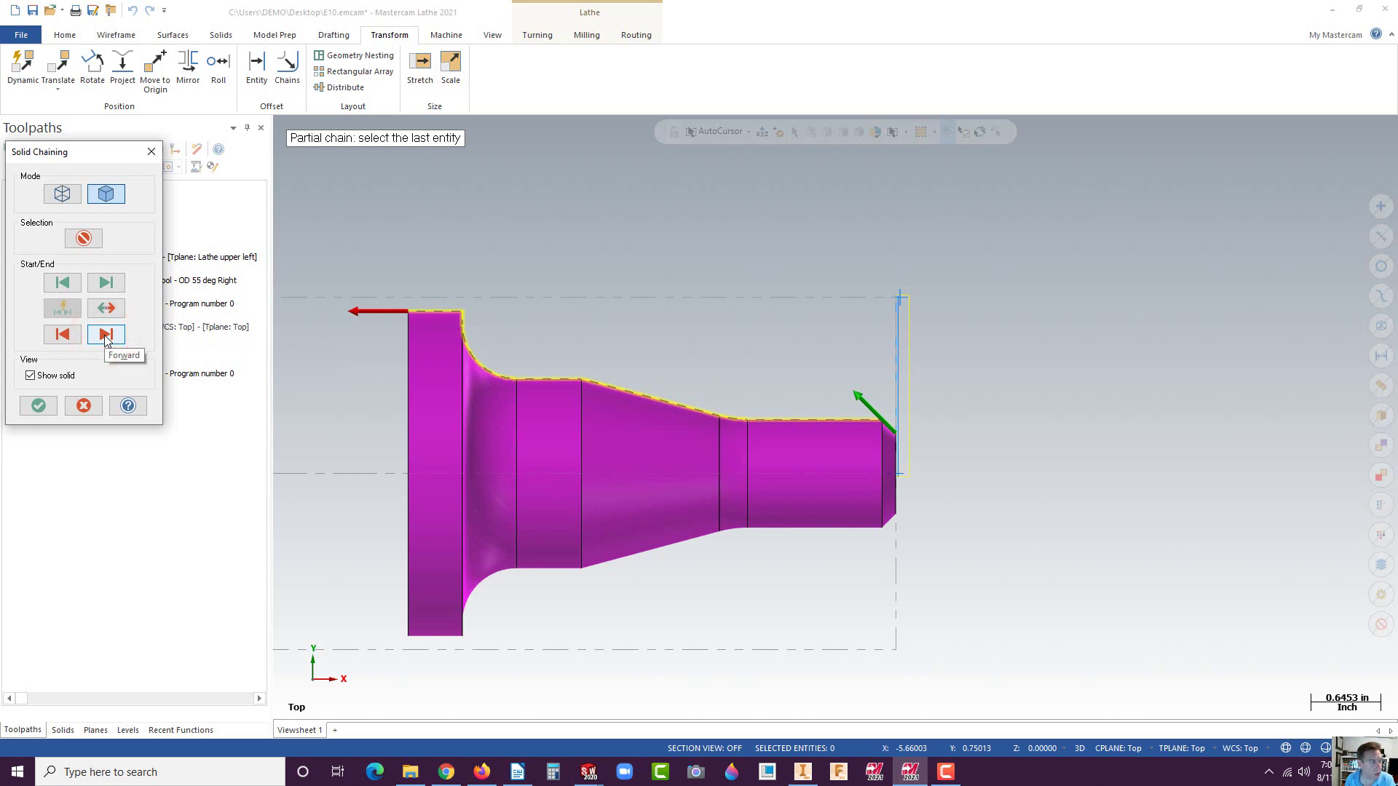
{"action": "left_click", "coordinate": [40, 407]}
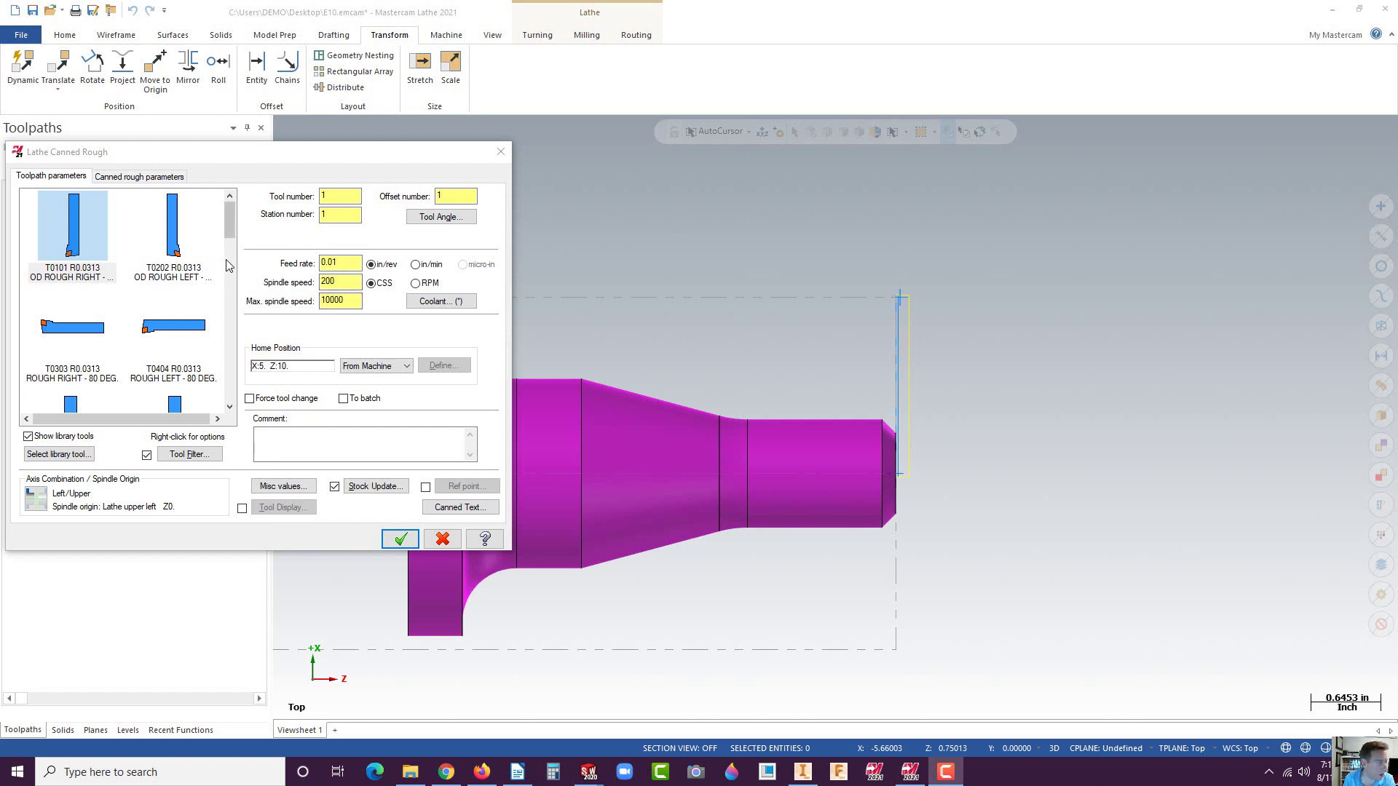
Step: Choose tool T1212 R0.0313 OD 55 deg Right and set spindle speed to 500 CSS with maximum spindle speed 4000
{"action": "scroll", "coordinate": [229, 238], "scroll_direction": "down", "scroll_amount": 5}
{"action": "left_click", "coordinate": [183, 248]}
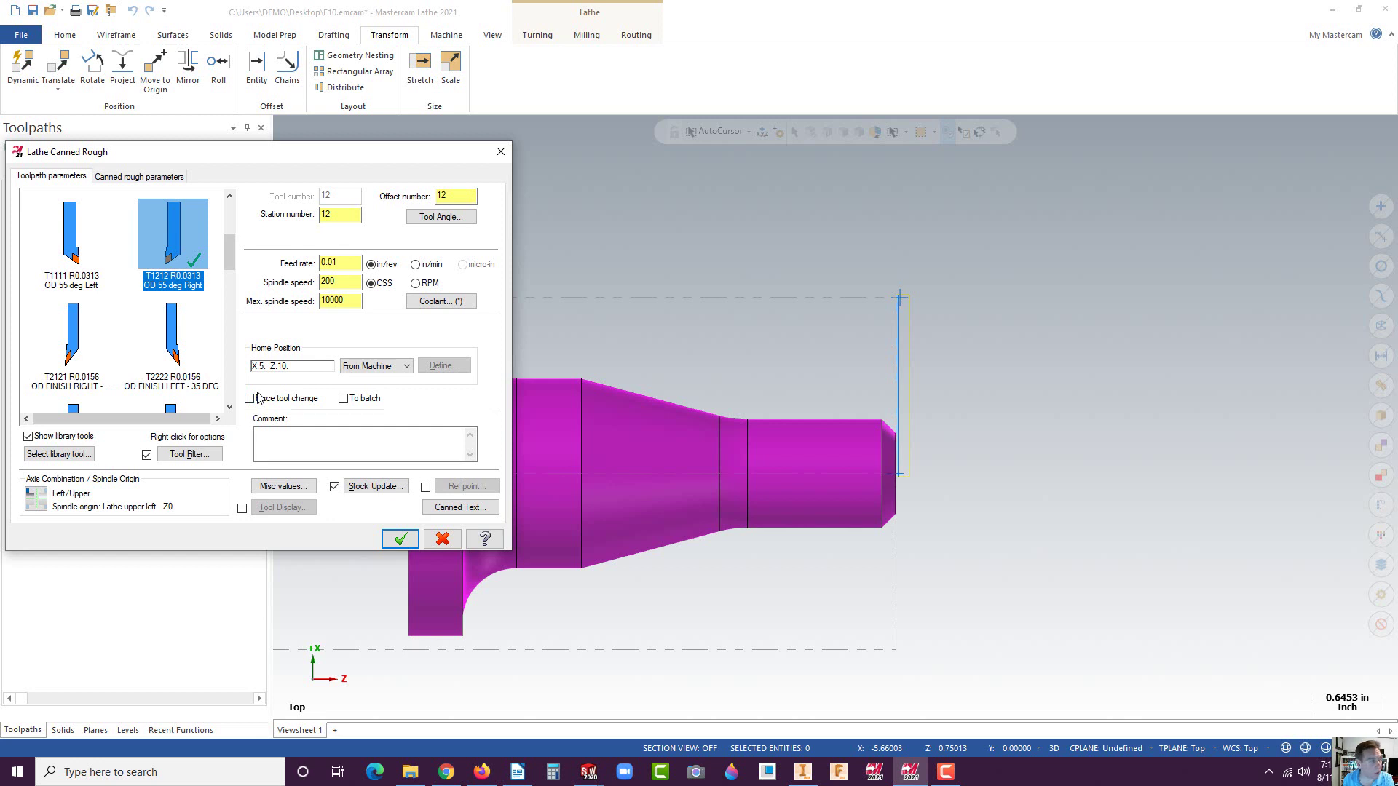
{"action": "double_click", "coordinate": [335, 281]}
{"action": "type", "text": "5"}
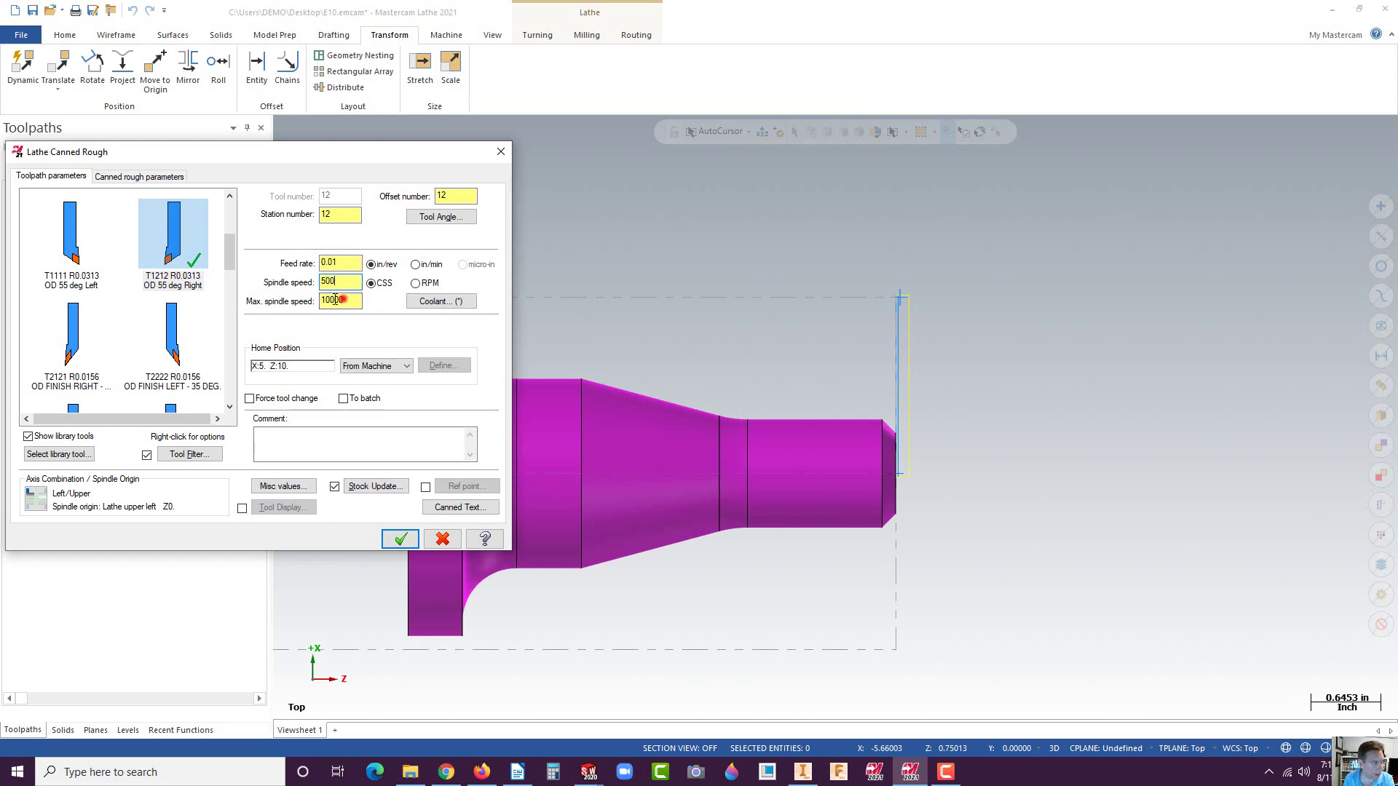
{"action": "double_click", "coordinate": [339, 299]}
{"action": "type", "text": "40"}
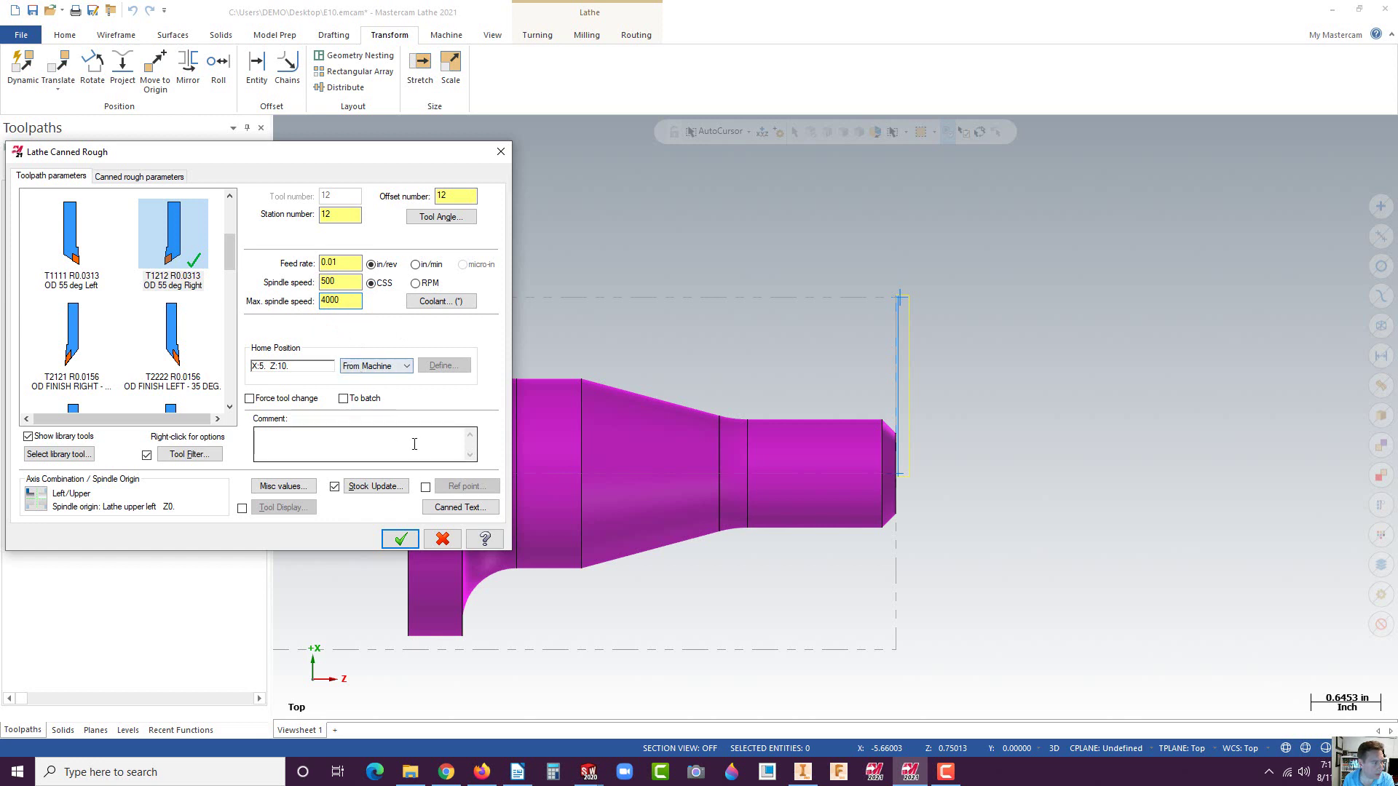
{"action": "left_click", "coordinate": [445, 508]}
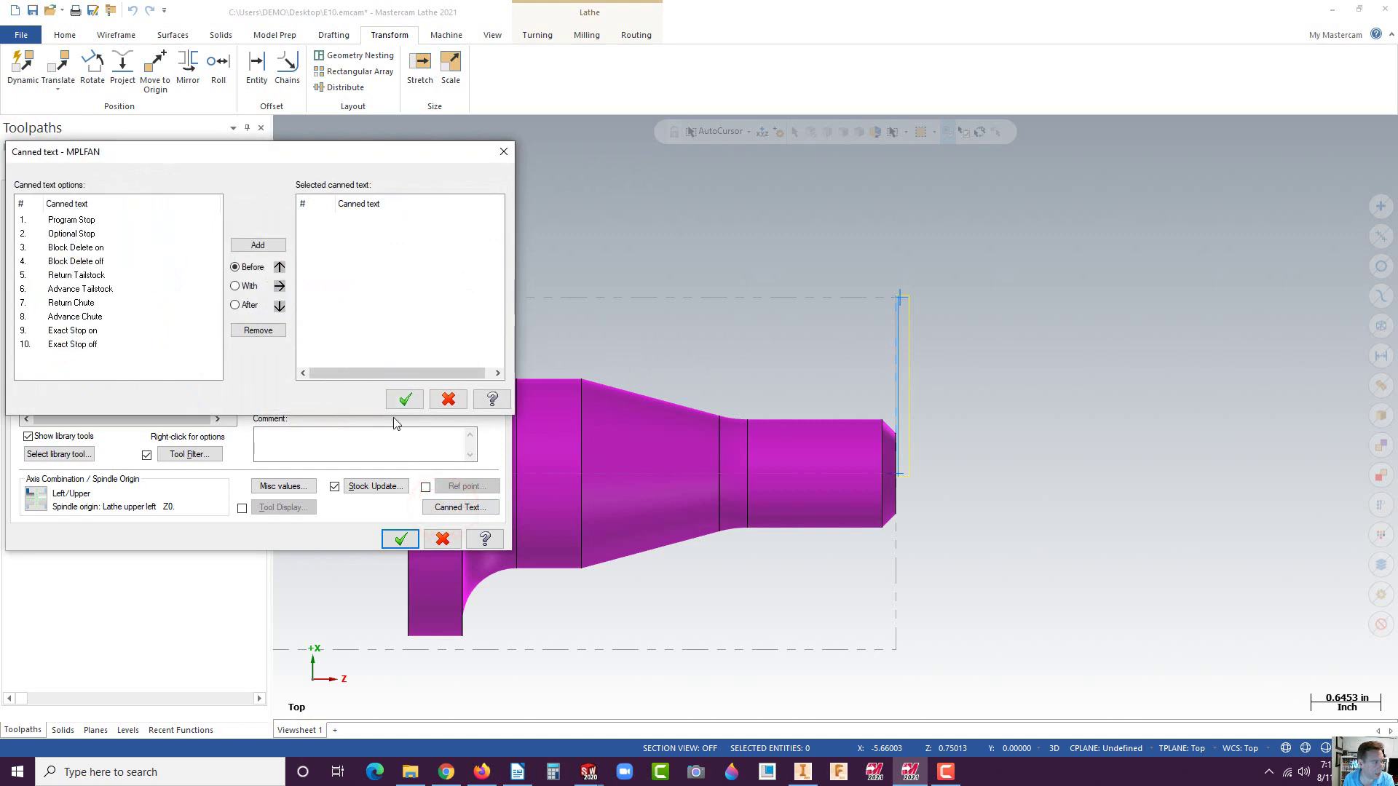
{"action": "left_click", "coordinate": [403, 398]}
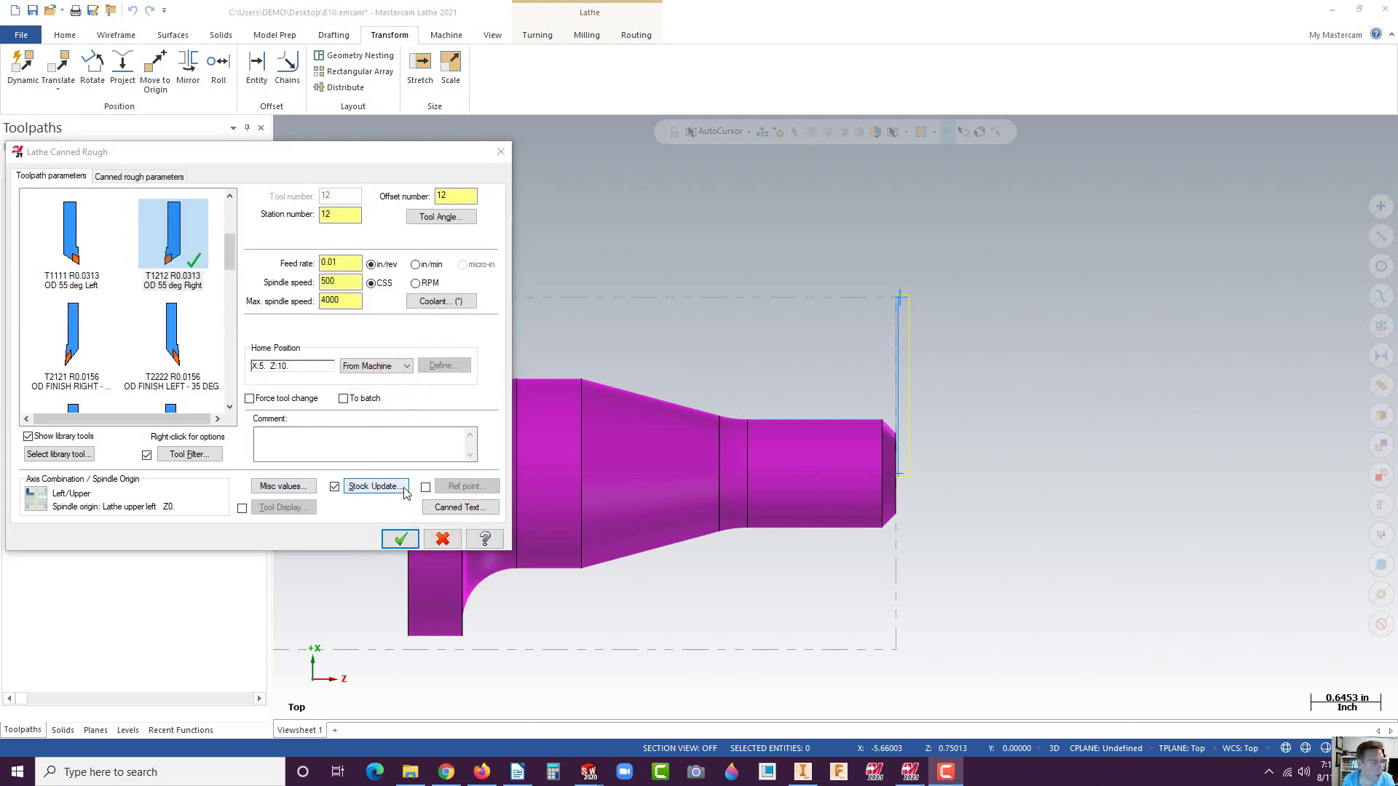
Step: Set the canned rough stock to leave to 0.03 in X and 0.015 in Z, exit length to 0.05, and extend the contour to stock
{"action": "left_click", "coordinate": [157, 179]}
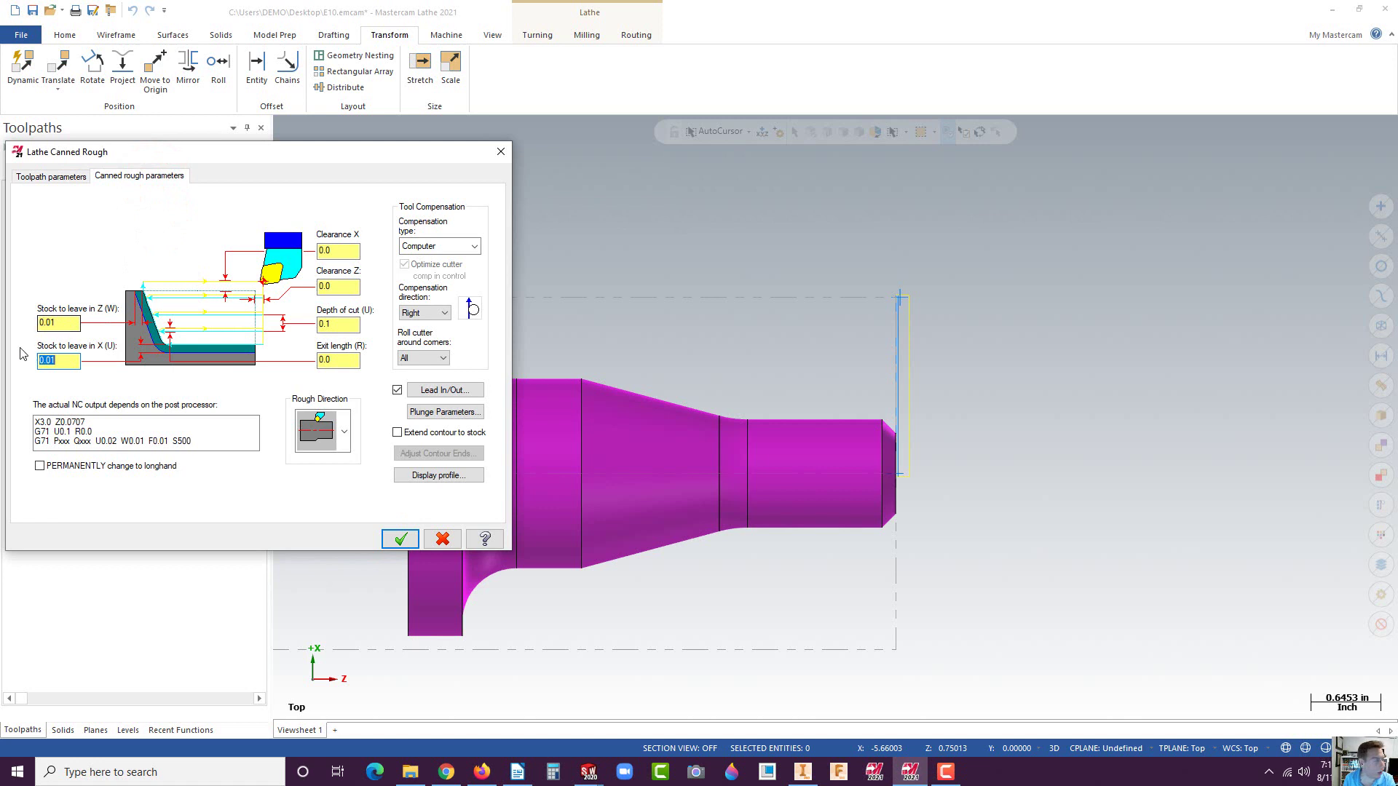
{"action": "left_click_drag", "start_coordinate": [53, 359], "coordinate": [59, 357]}
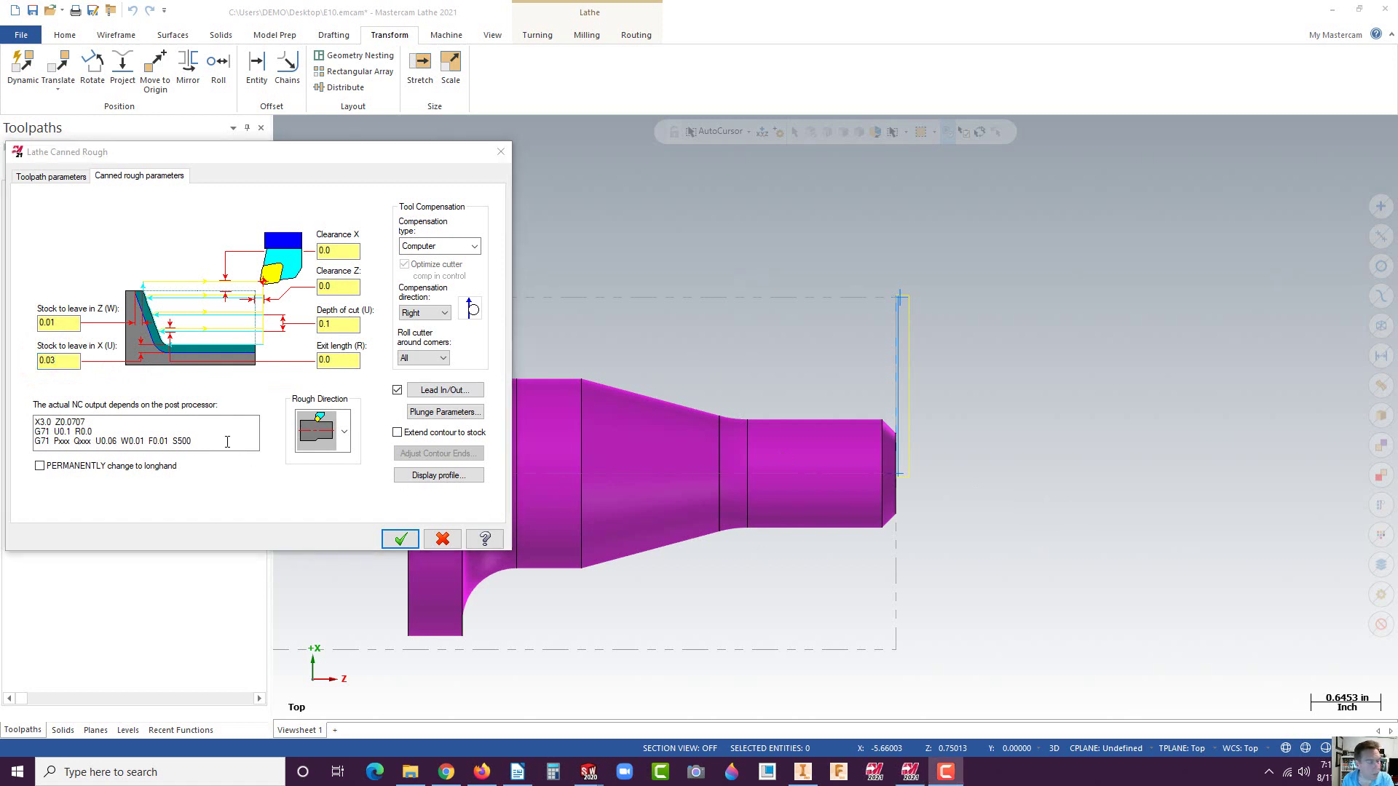
{"action": "left_click", "coordinate": [58, 323]}
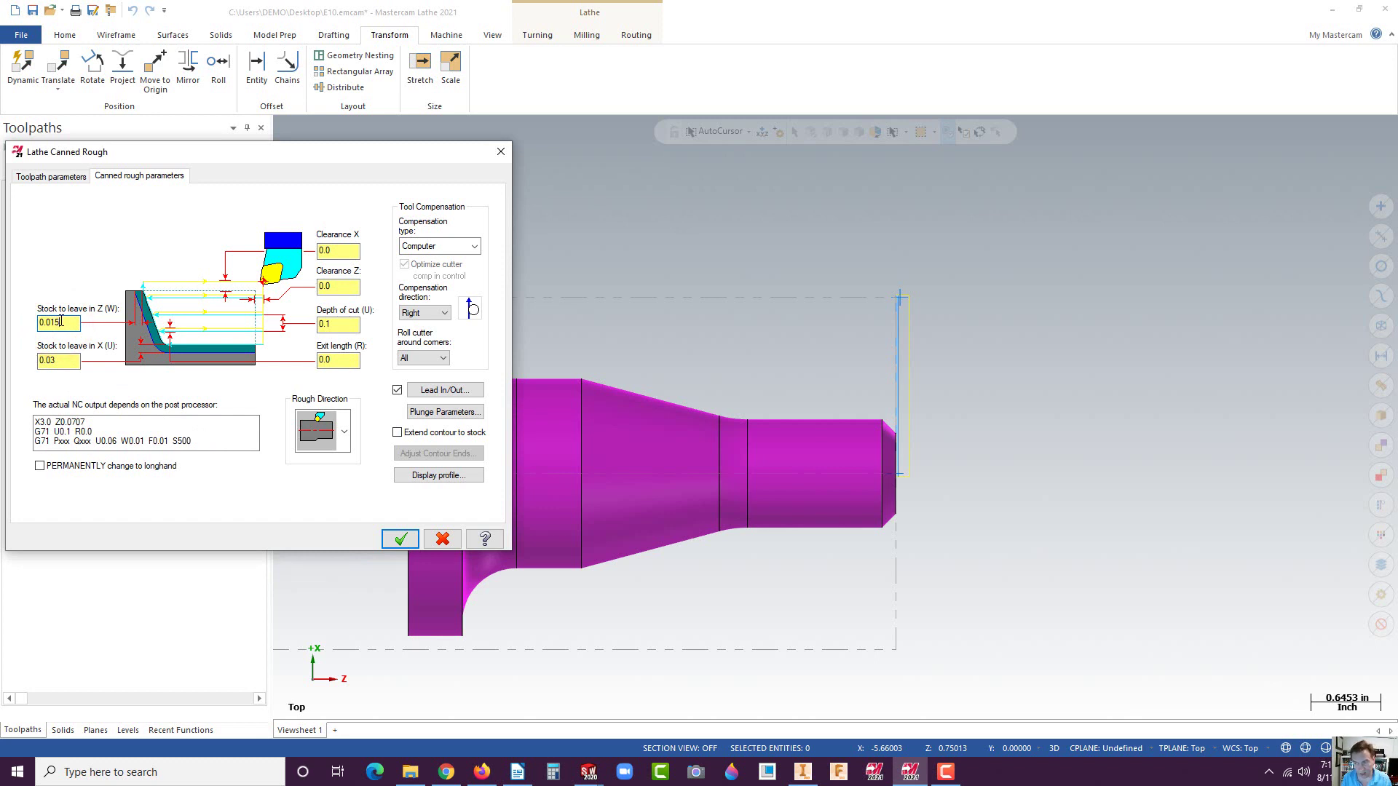
{"action": "type", "text": "5"}
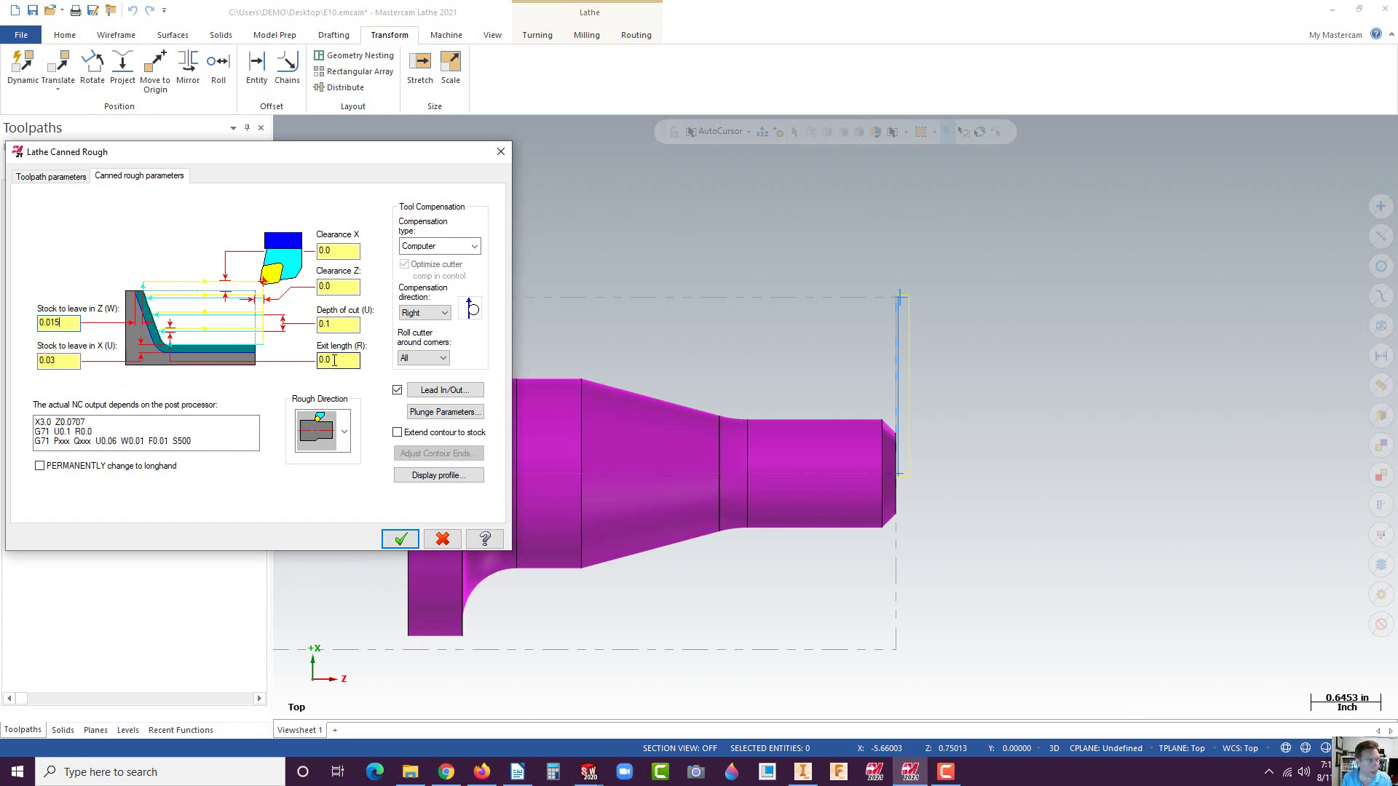
{"action": "left_click", "coordinate": [336, 359]}
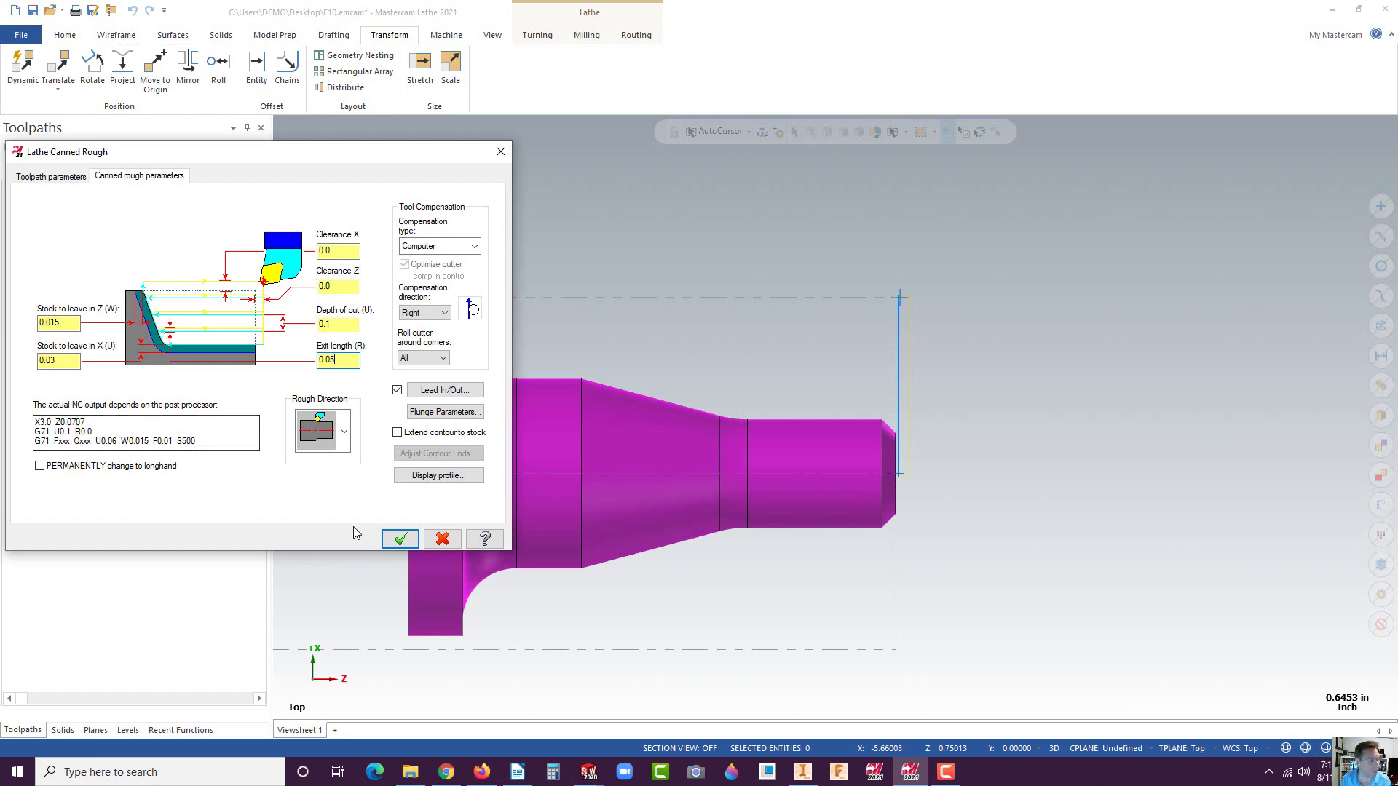
{"action": "left_click", "coordinate": [397, 433]}
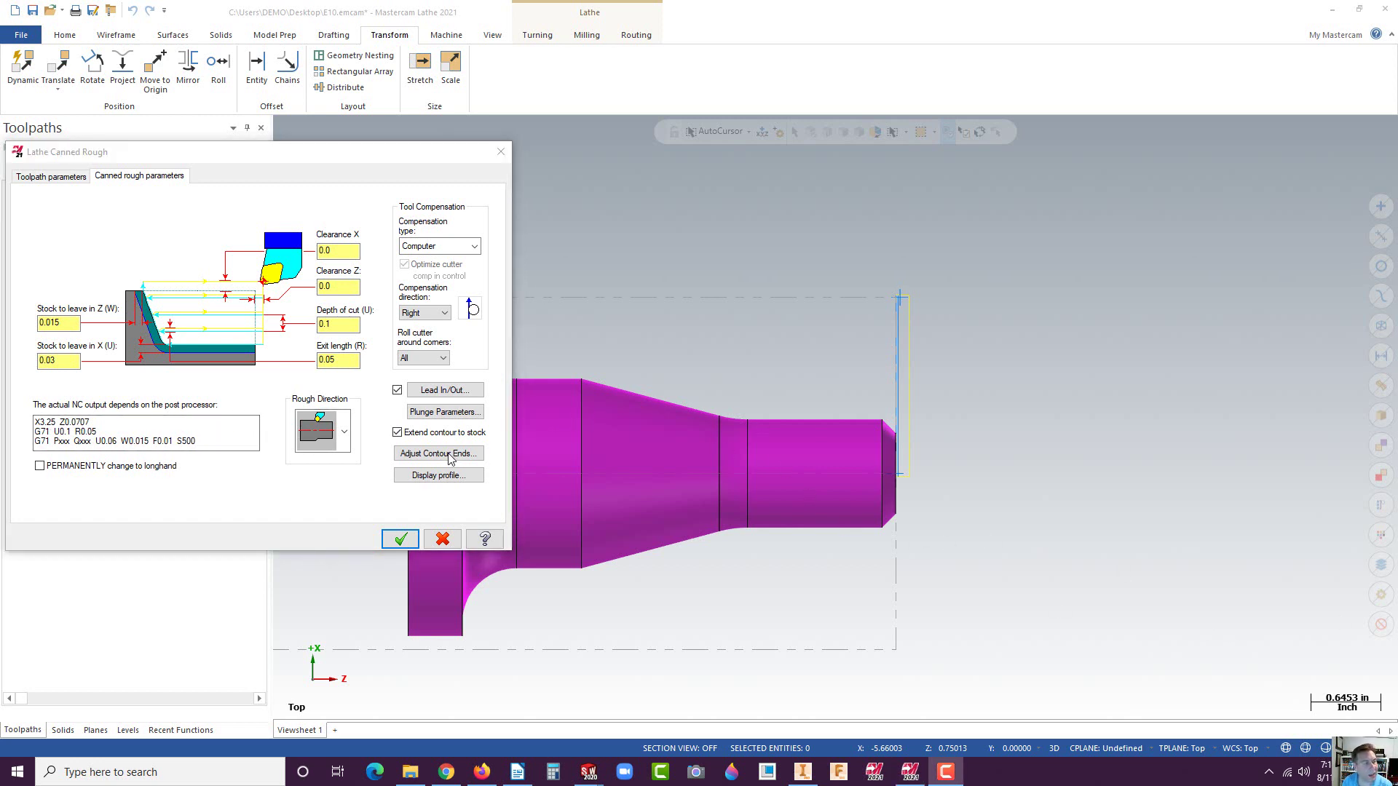
Step: Extend the end of the contour by 0.15 in the lead-out settings and generate the canned rough toolpath
{"action": "left_click", "coordinate": [443, 391]}
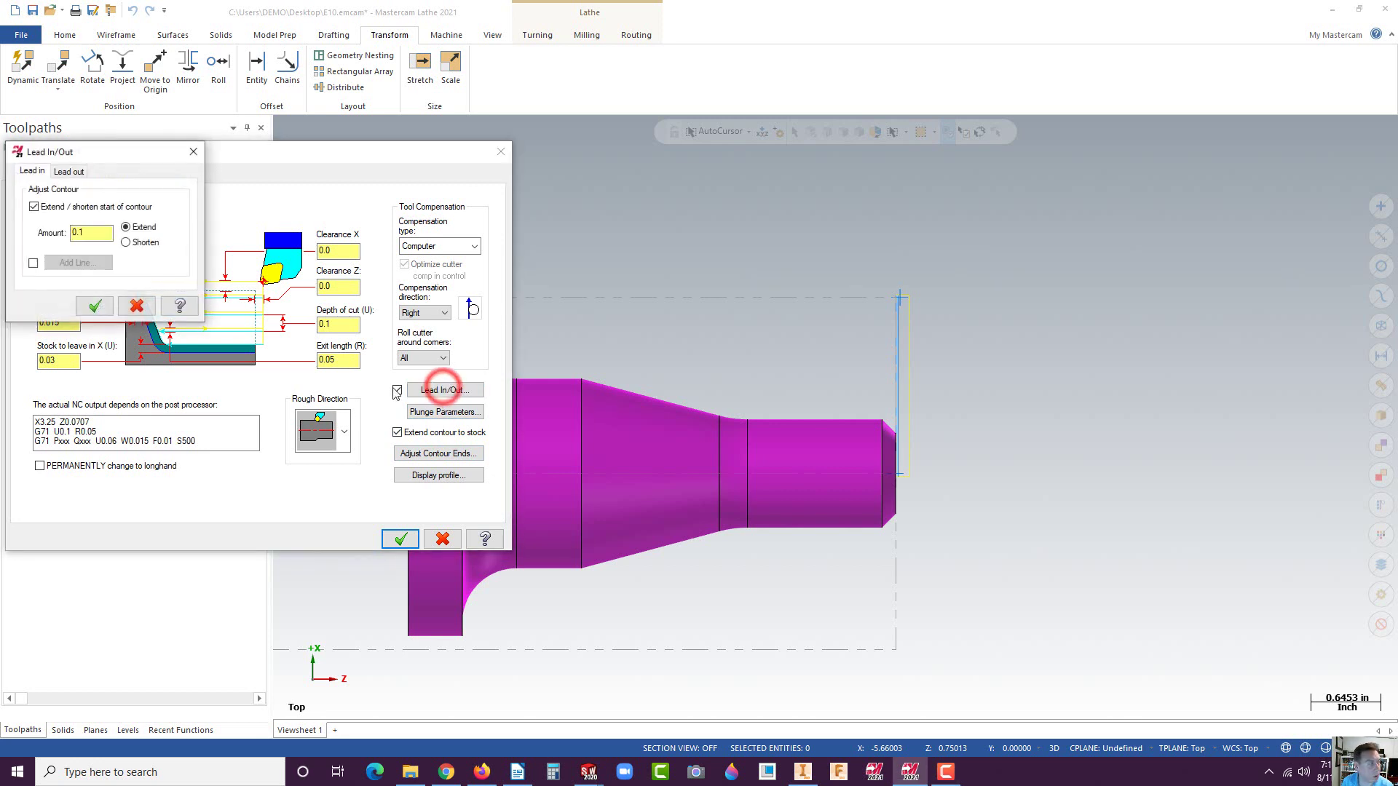
{"action": "left_click", "coordinate": [84, 233]}
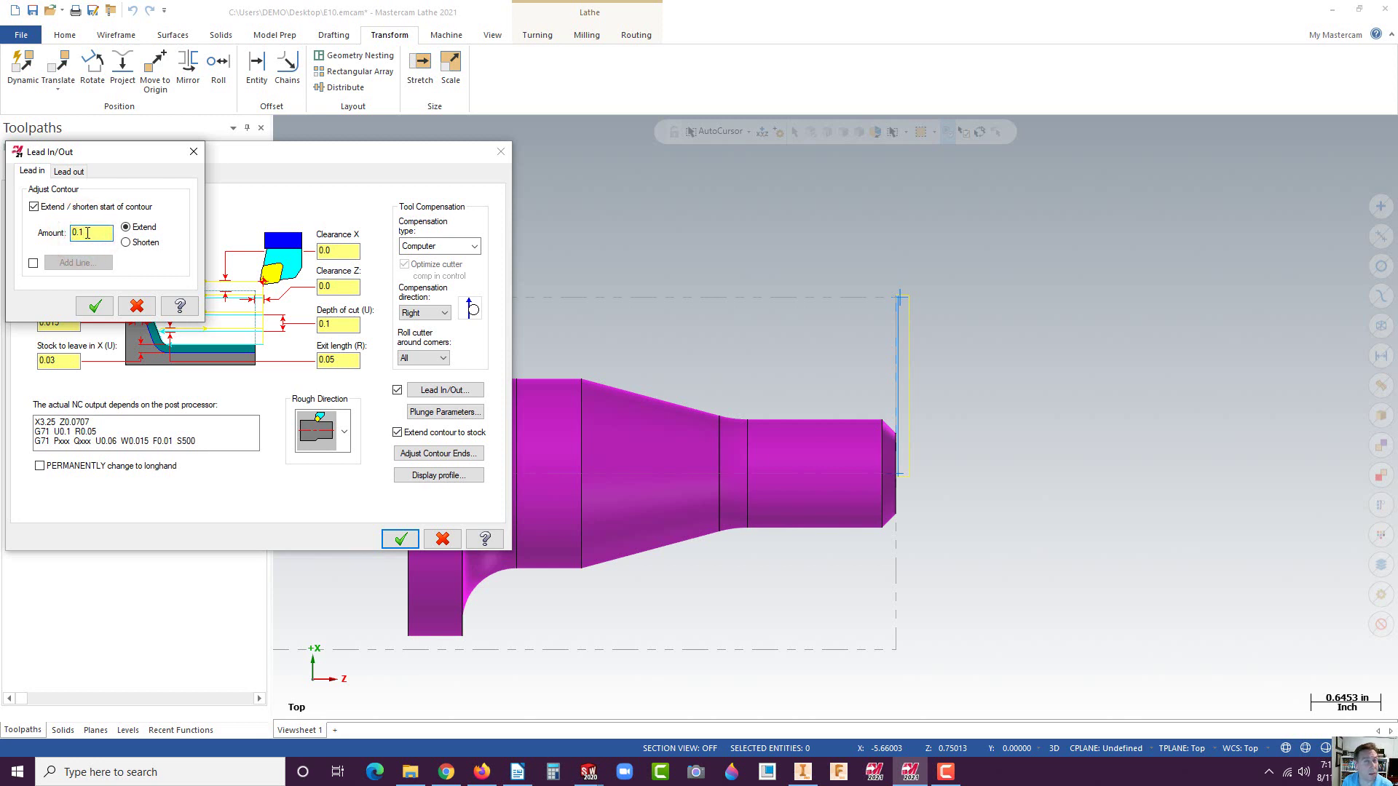
{"action": "left_click", "coordinate": [66, 172]}
{"action": "left_click", "coordinate": [34, 208]}
{"action": "left_click", "coordinate": [81, 232]}
{"action": "double_click", "coordinate": [81, 232]}
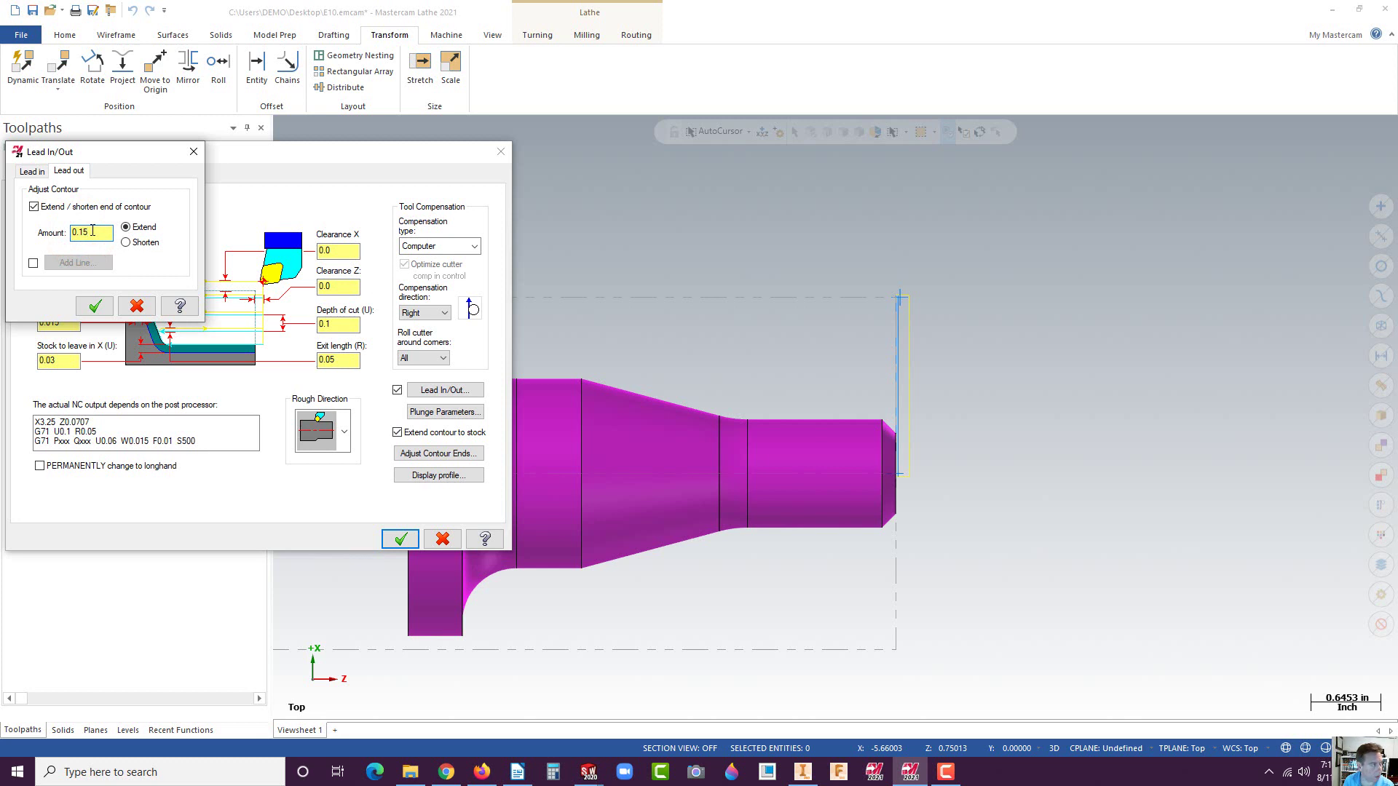
{"action": "left_click", "coordinate": [95, 306]}
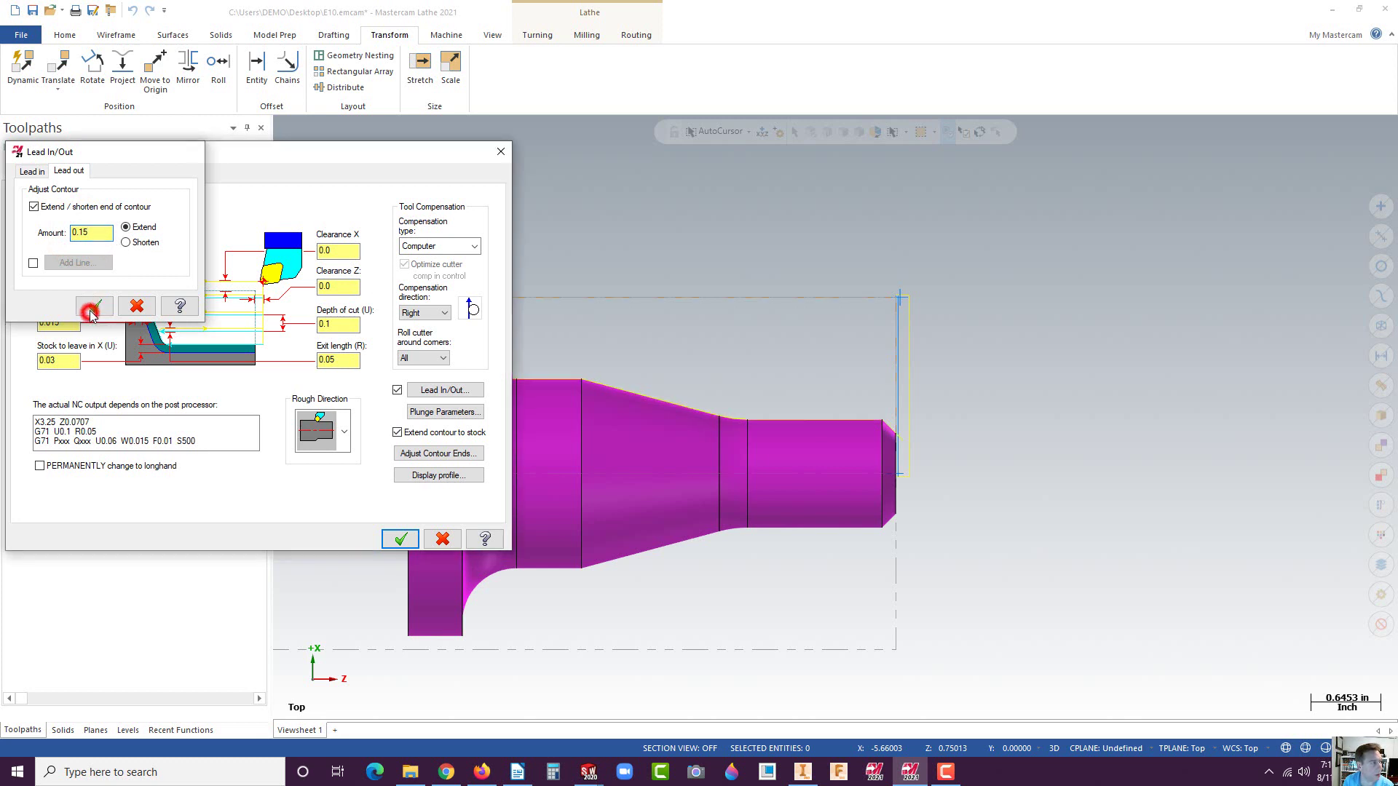
{"action": "left_click", "coordinate": [401, 539]}
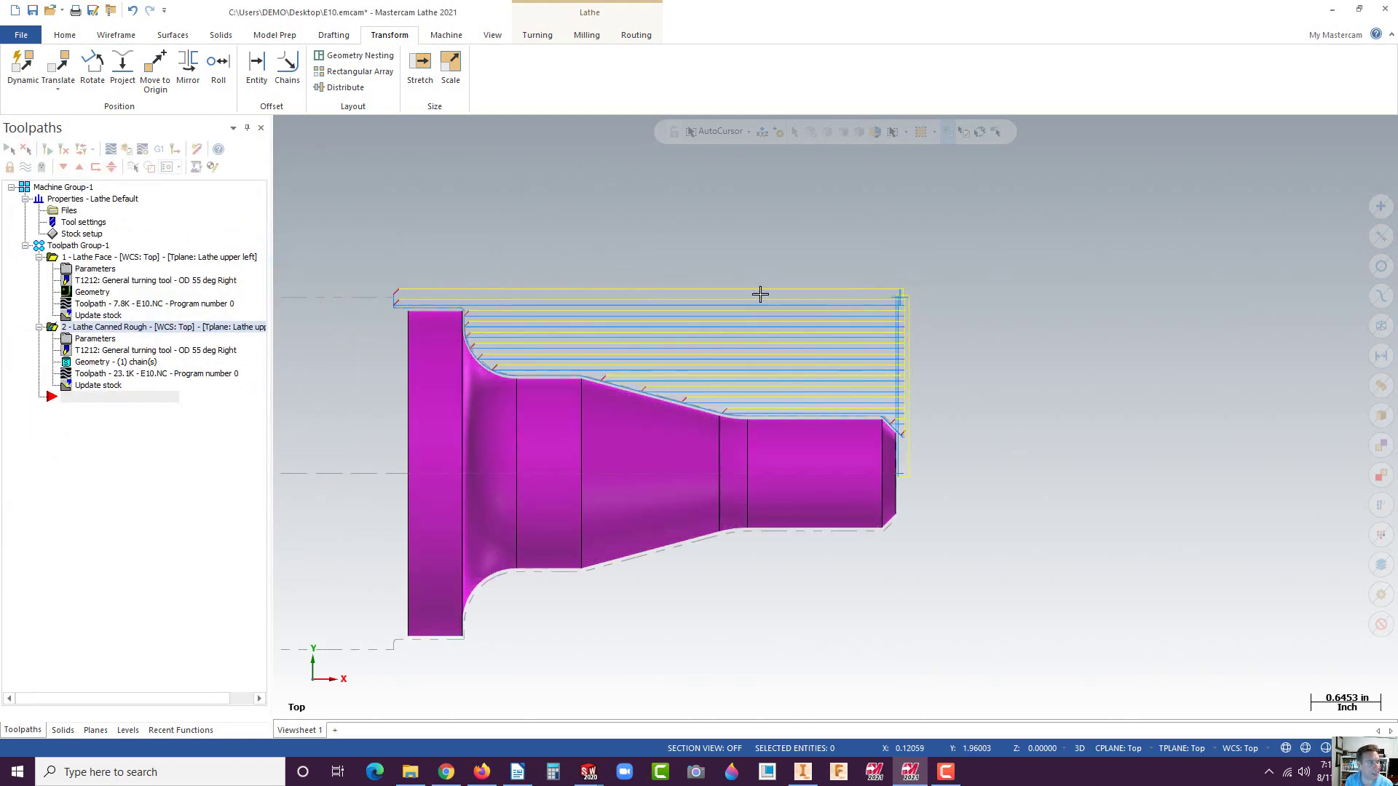
Step: Verify the face and canned rough toolpaths together, playing the stock removal through to the end from an angled view of the bar
{"action": "mouse_move", "coordinate": [725, 225]}
{"action": "middle_mouse_down"}
{"action": "mouse_move", "coordinate": [696, 259]}
{"action": "mouse_move", "coordinate": [648, 273]}
{"action": "middle_mouse_up"}
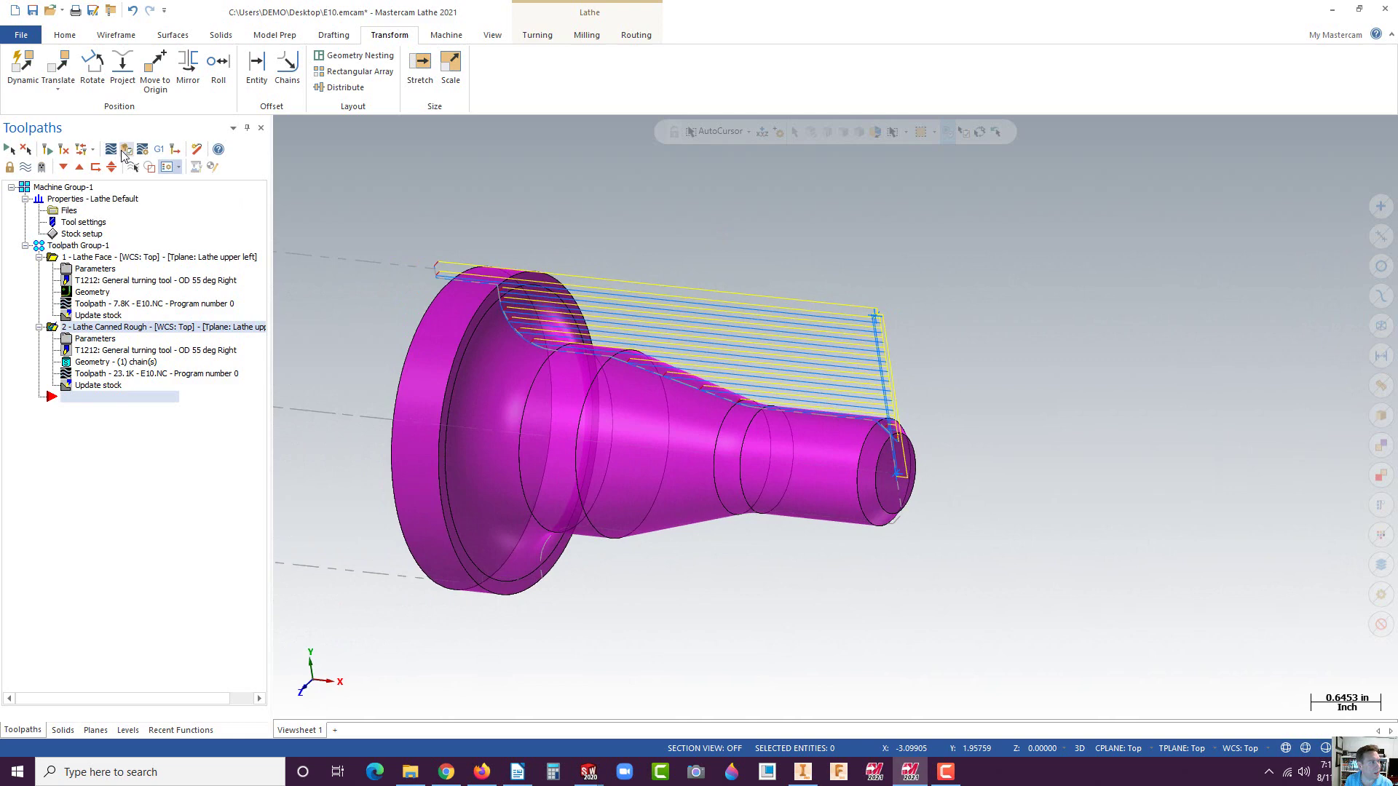
{"action": "left_click", "coordinate": [10, 150]}
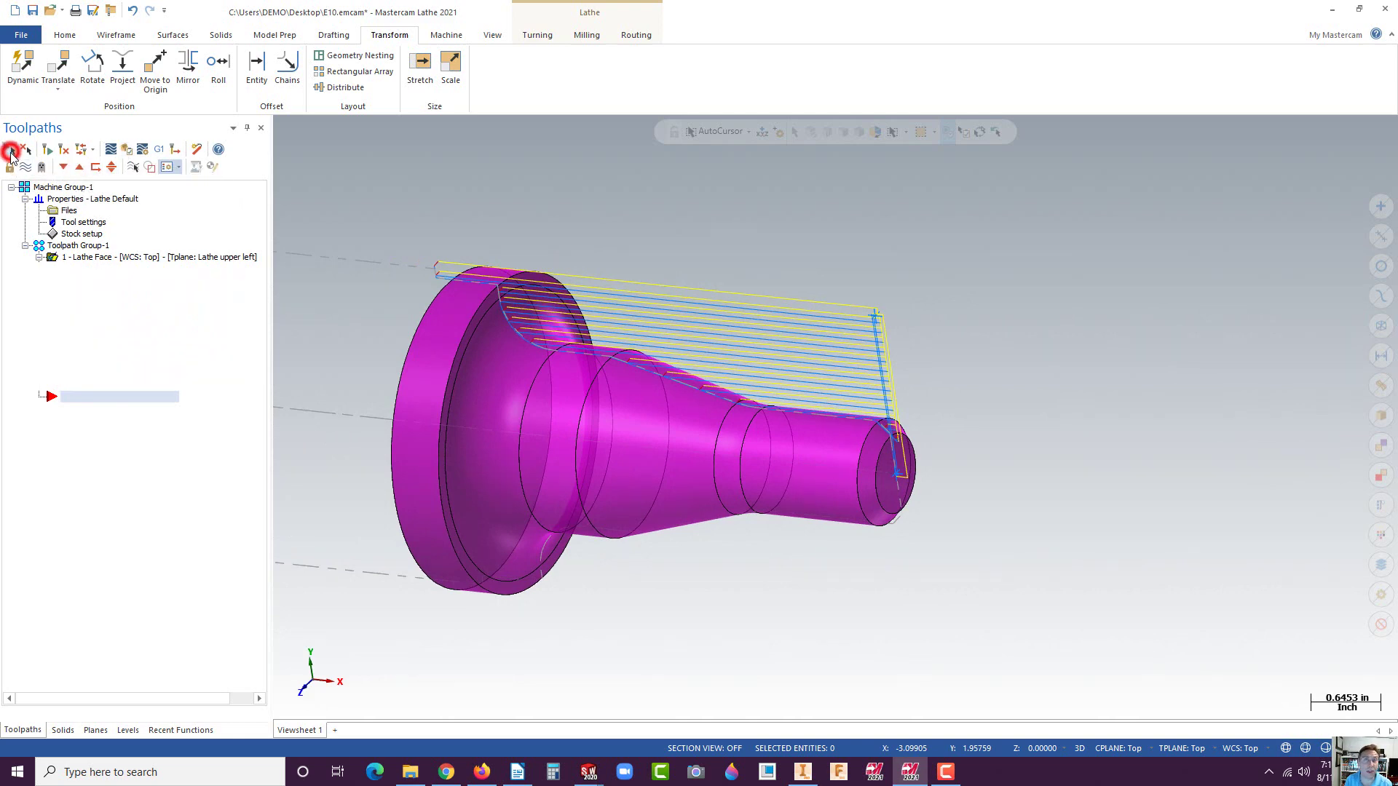
{"action": "left_click", "coordinate": [126, 150]}
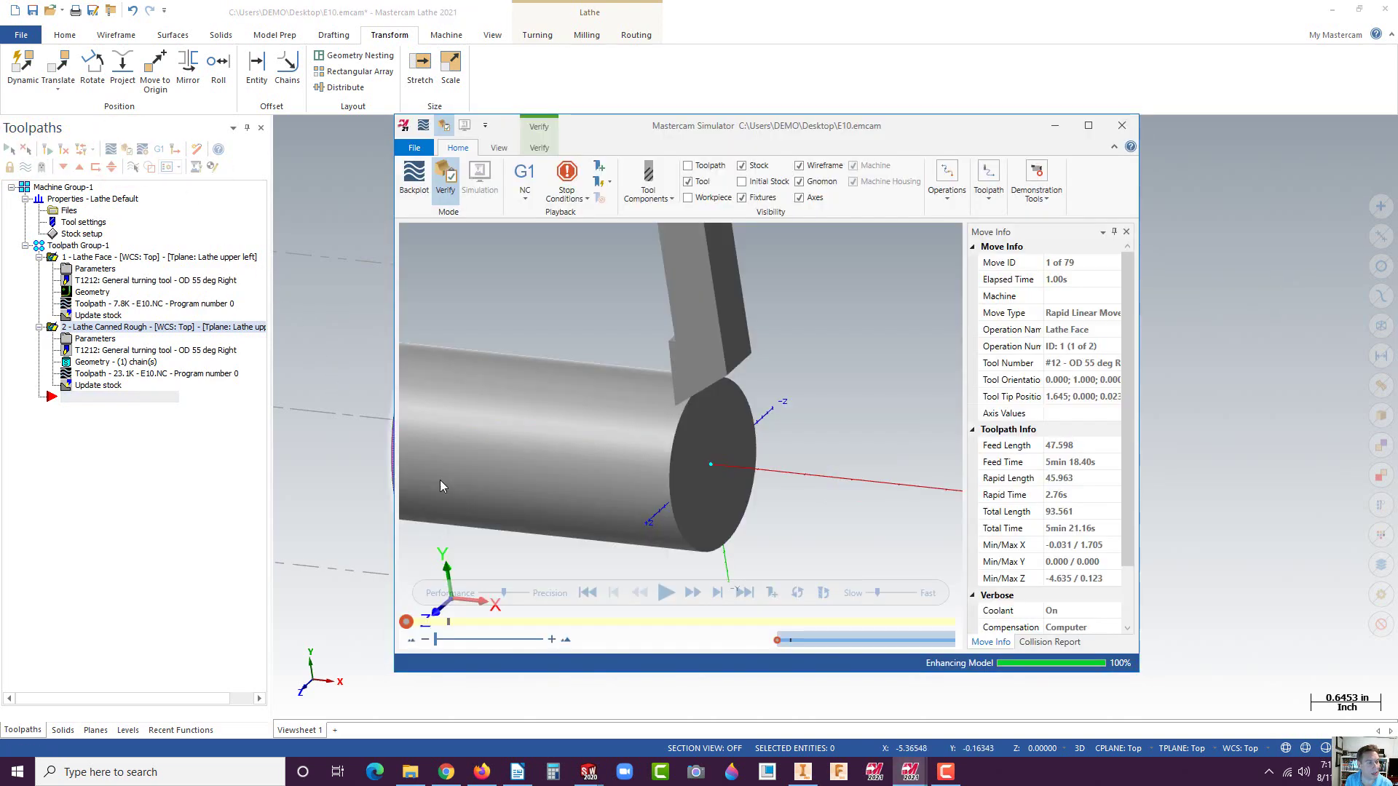
{"action": "middle_click_drag", "start_coordinate": [441, 485], "coordinate": [682, 510]}
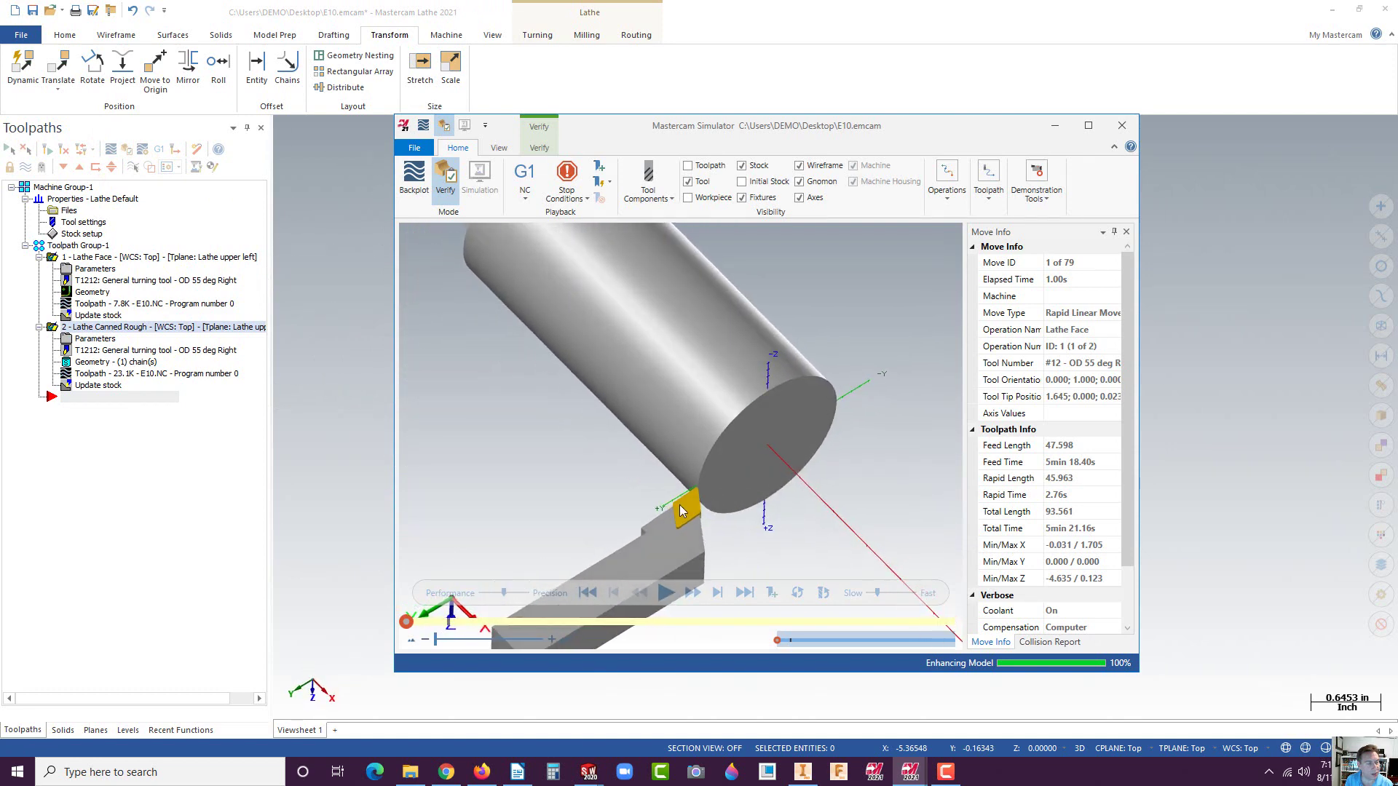
{"action": "left_click_drag", "start_coordinate": [878, 597], "coordinate": [874, 596]}
{"action": "left_click", "coordinate": [663, 592]}
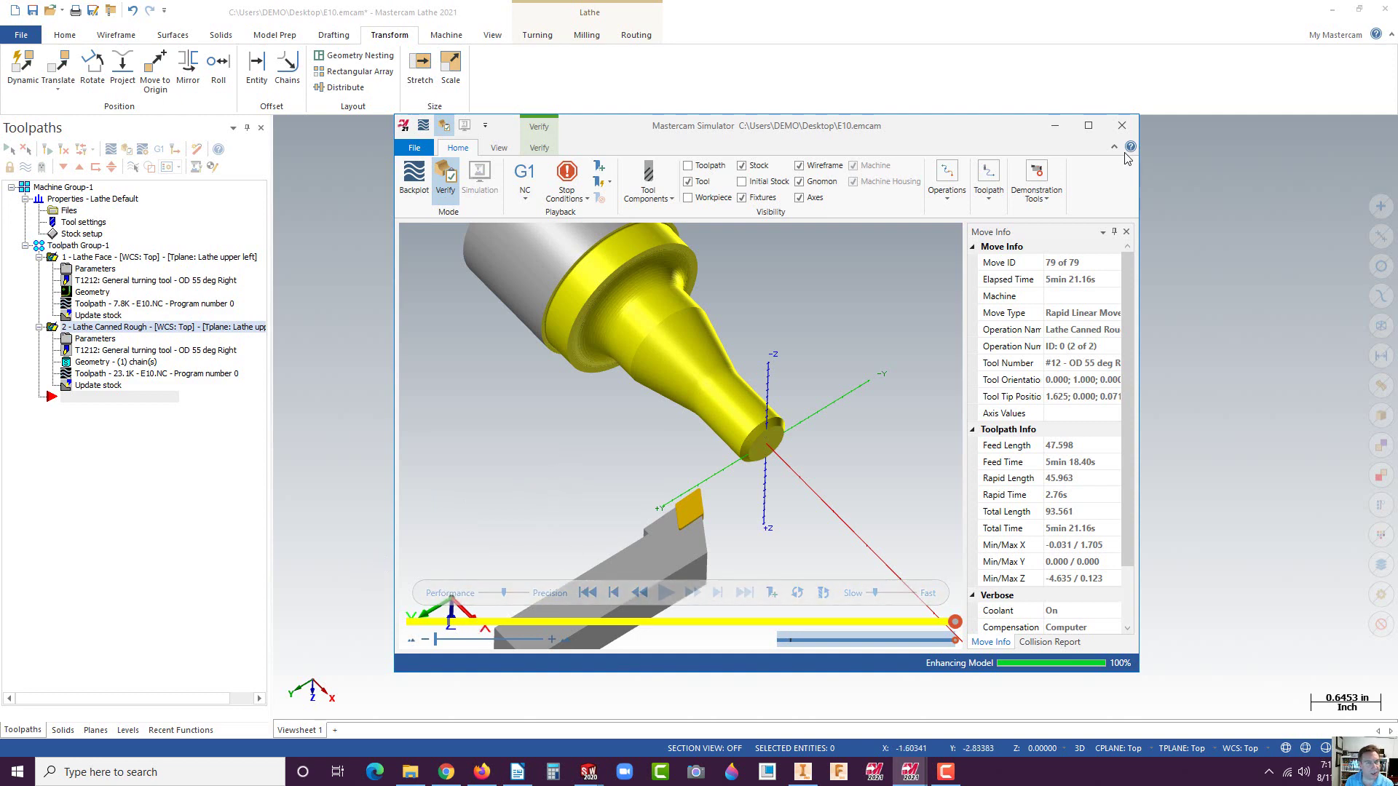
{"action": "left_click", "coordinate": [1122, 126]}
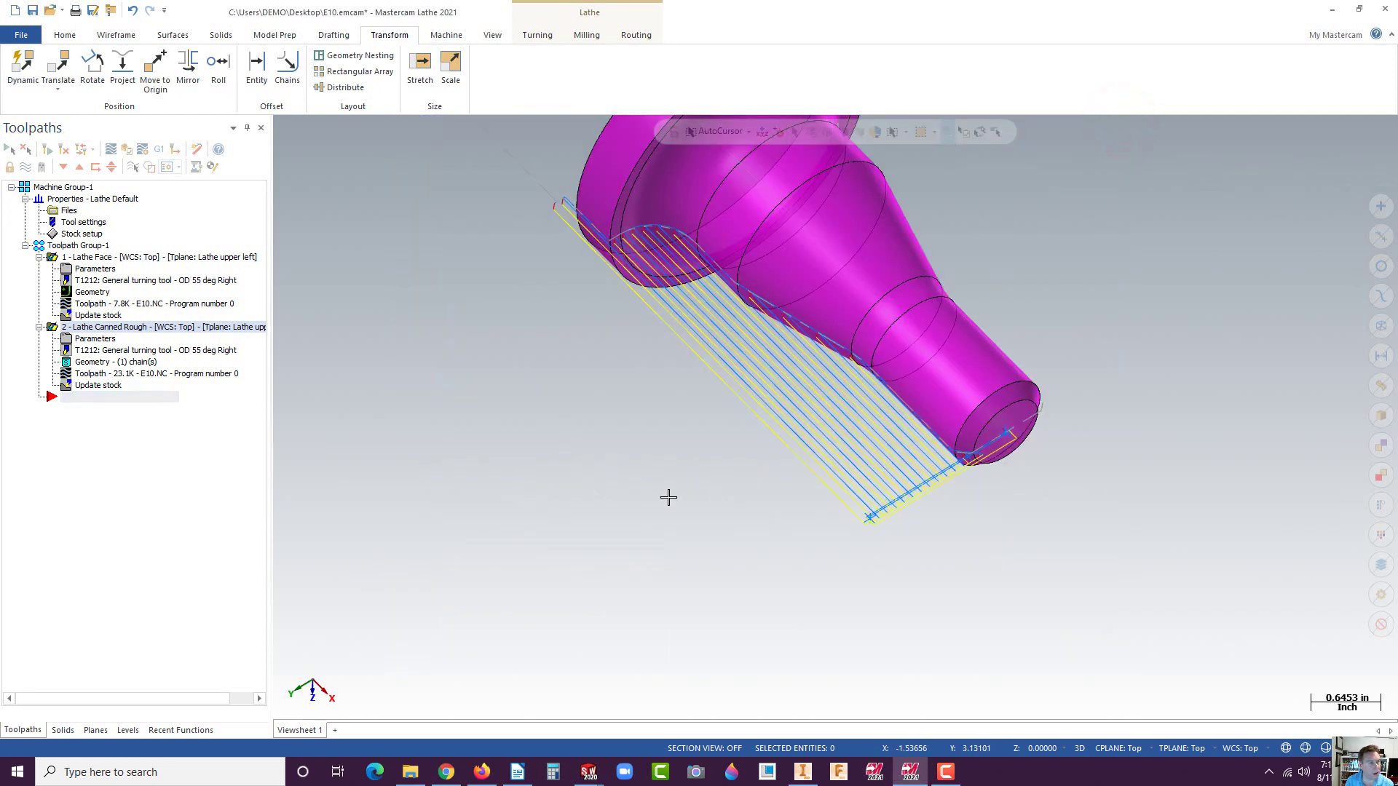
Step: Return the part to the Top view and hide the display of the face and canned rough toolpaths
{"action": "right_click", "coordinate": [650, 468]}
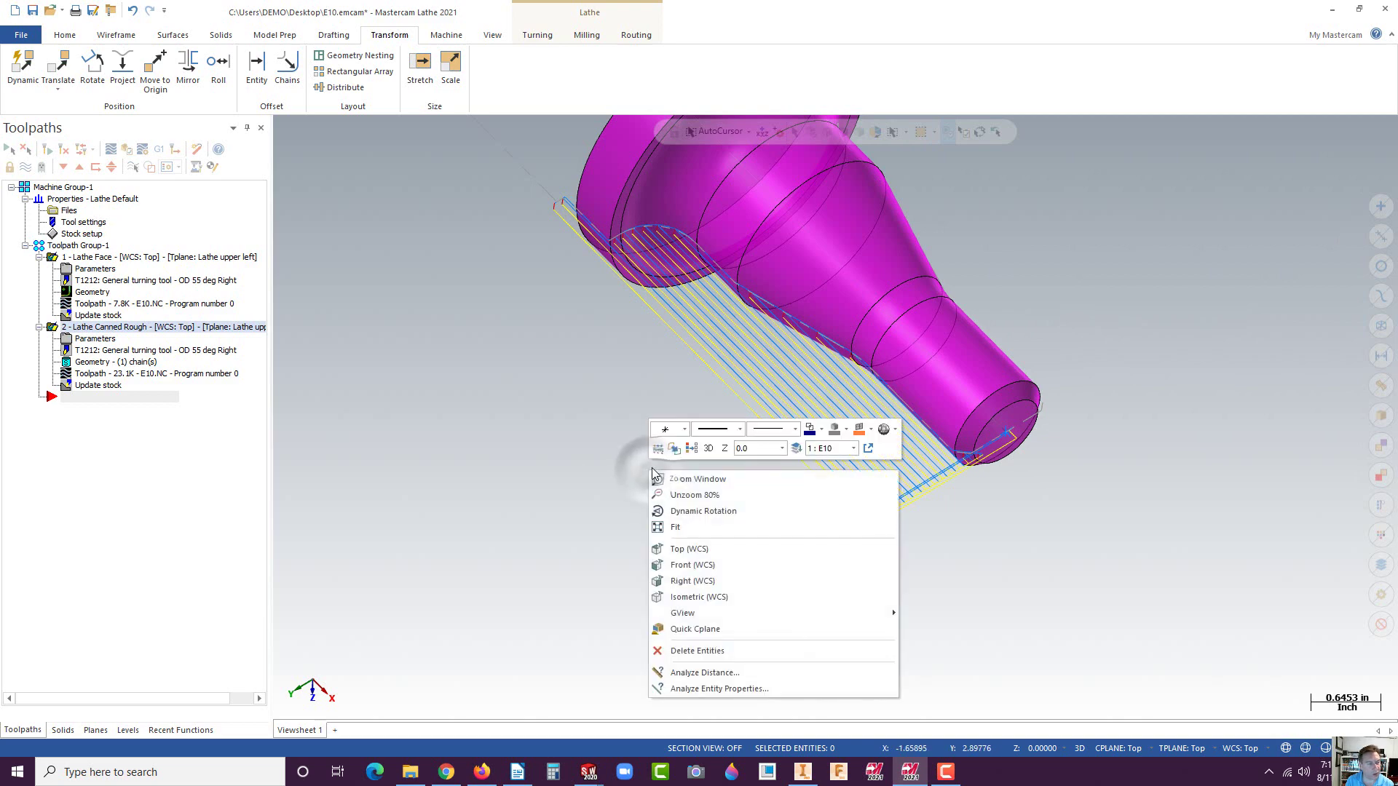
{"action": "left_click", "coordinate": [676, 551]}
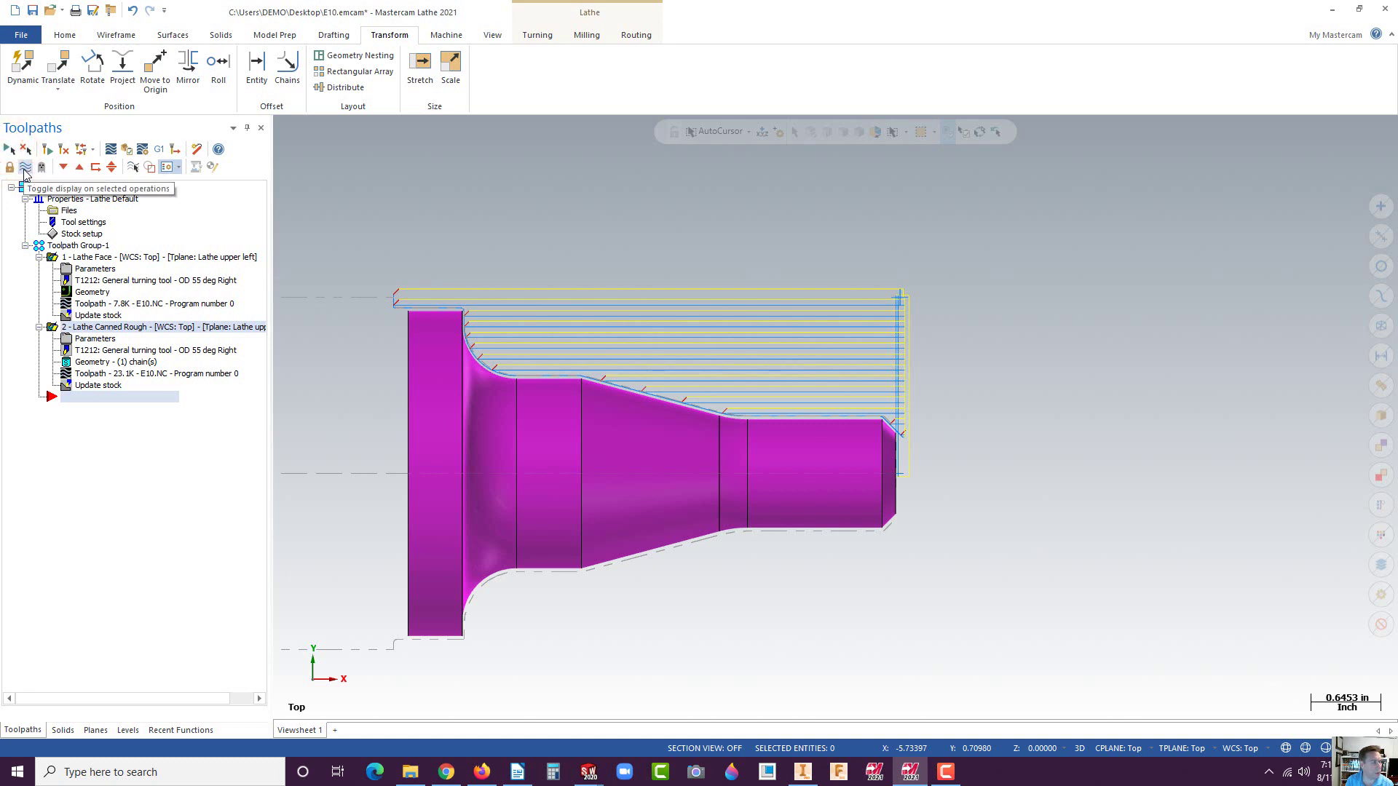
{"action": "left_click", "coordinate": [24, 169]}
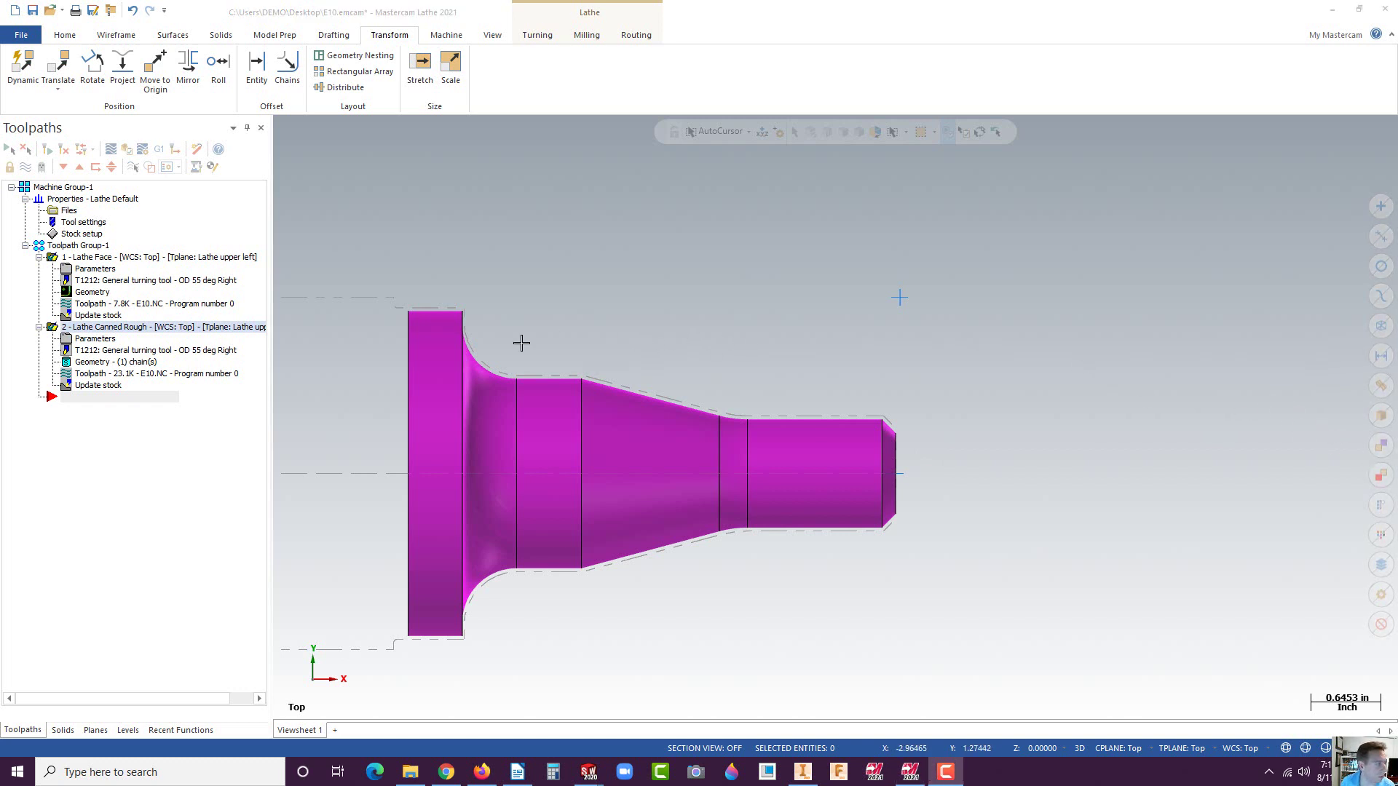
Step: Create a lathe Finish toolpath and begin its partial chain at the upper front chamfer, directed toward the flange
{"action": "right_click", "coordinate": [101, 403]}
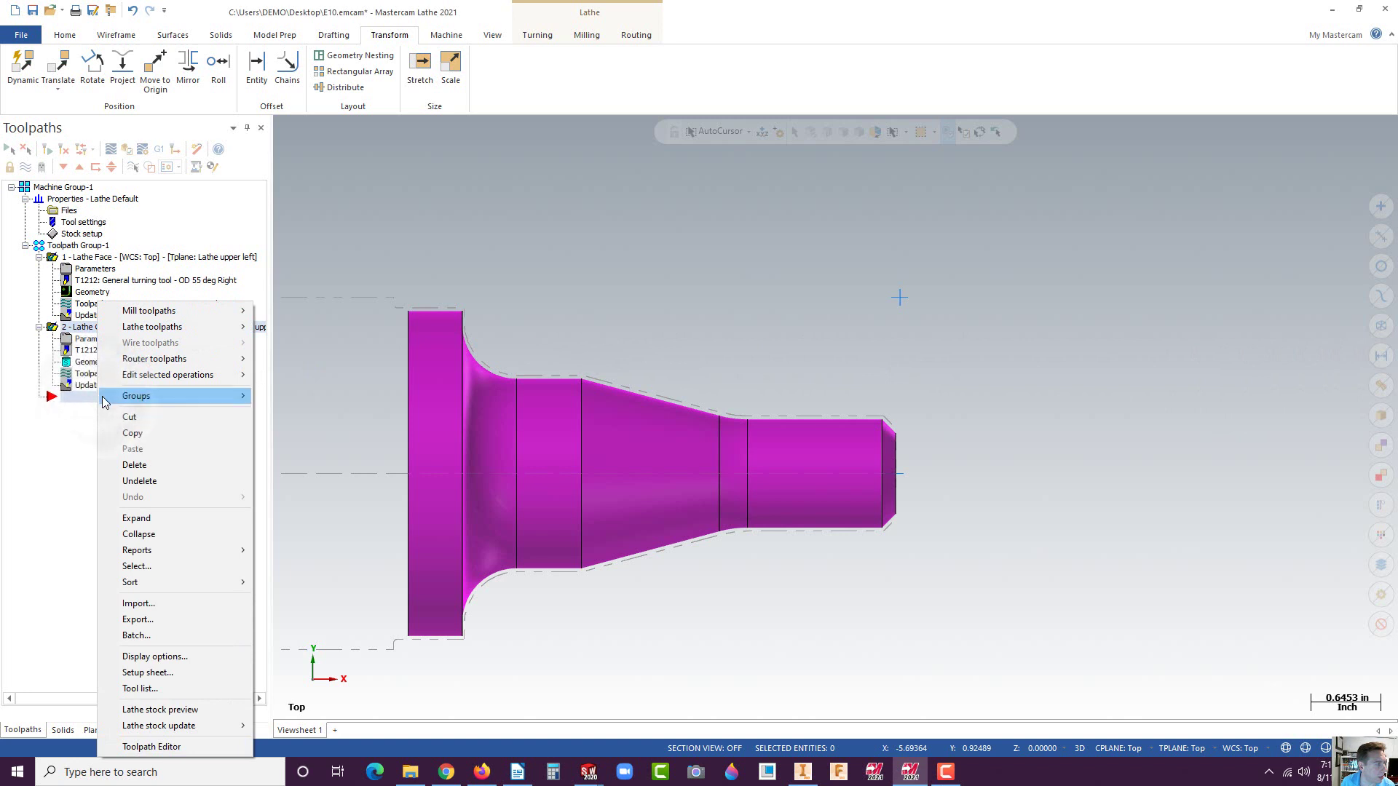
{"action": "mouse_move", "coordinate": [103, 399]}
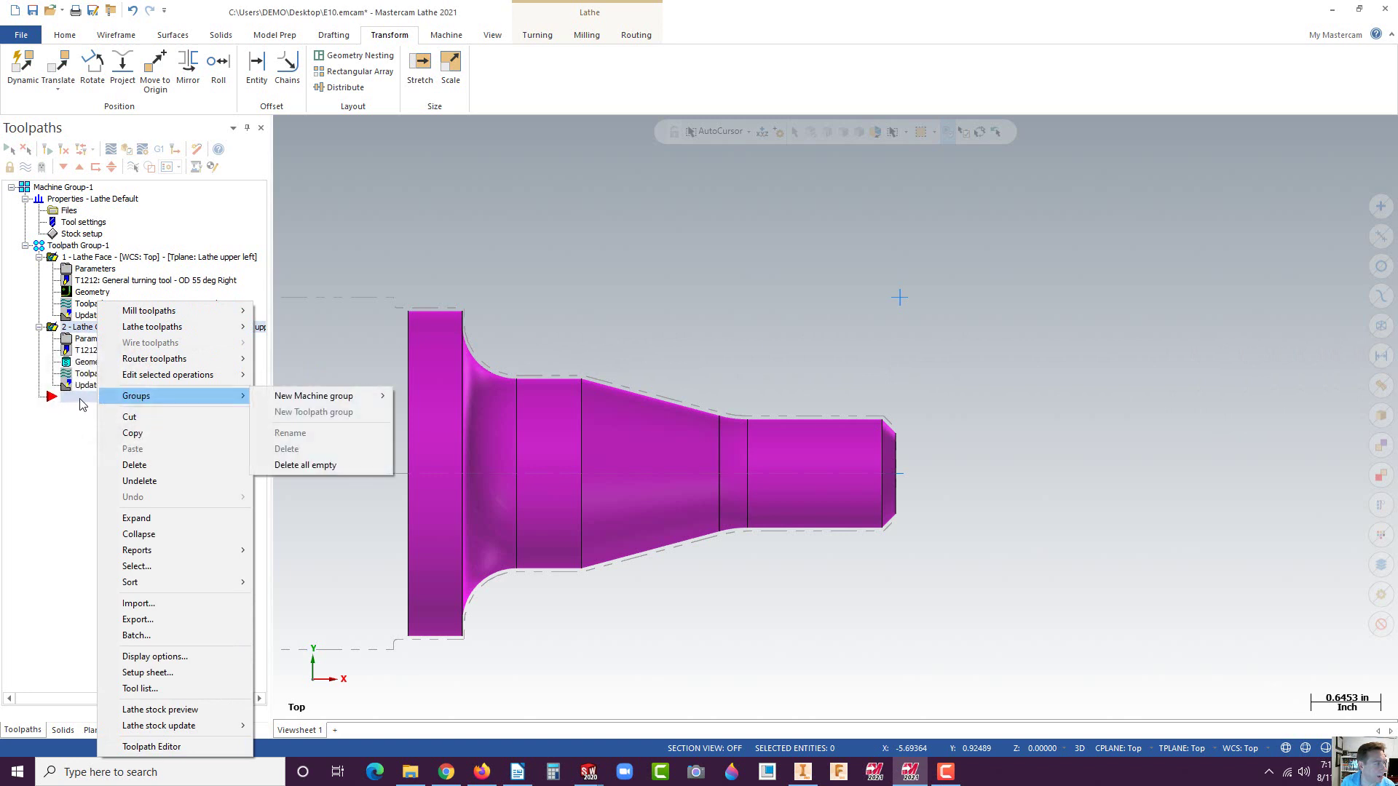
{"action": "mouse_move", "coordinate": [182, 327]}
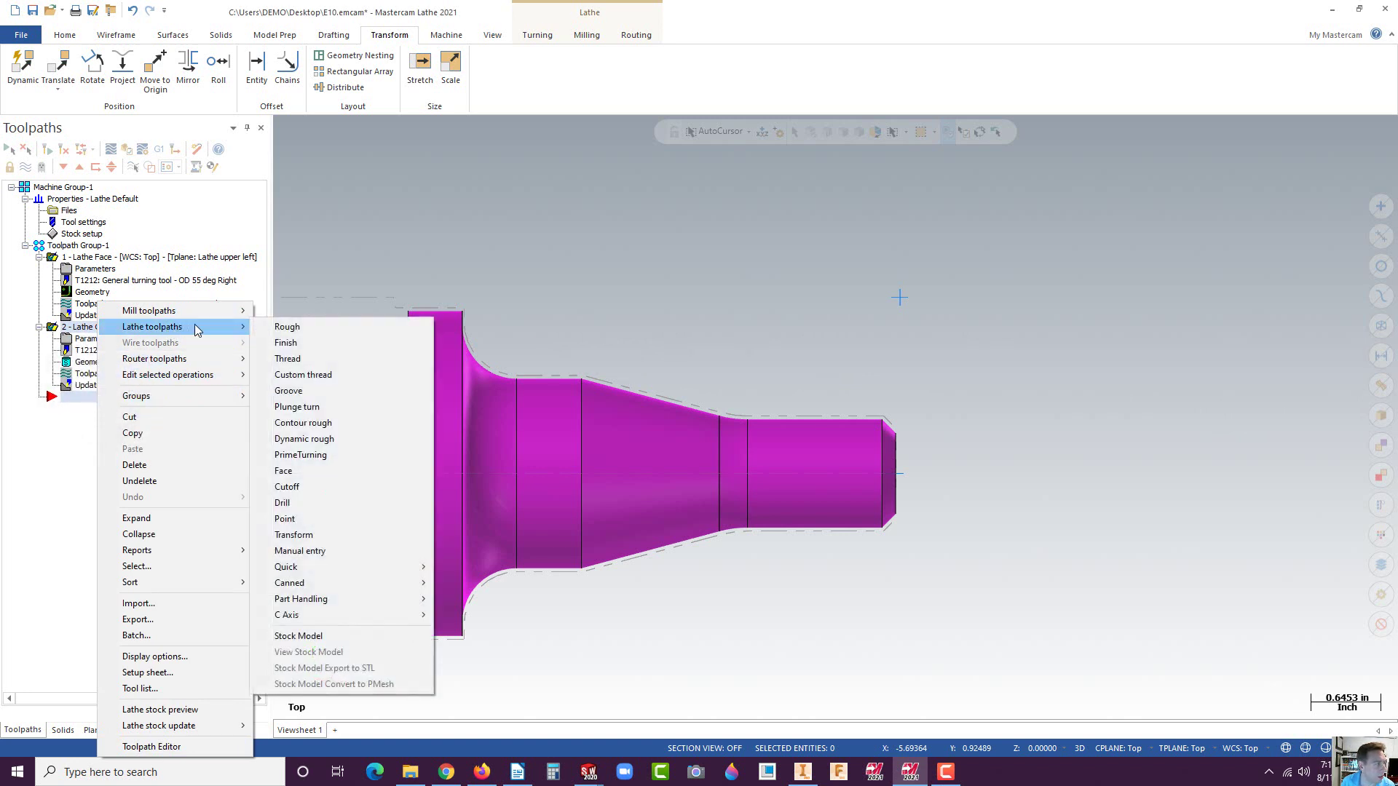
{"action": "left_click", "coordinate": [284, 343]}
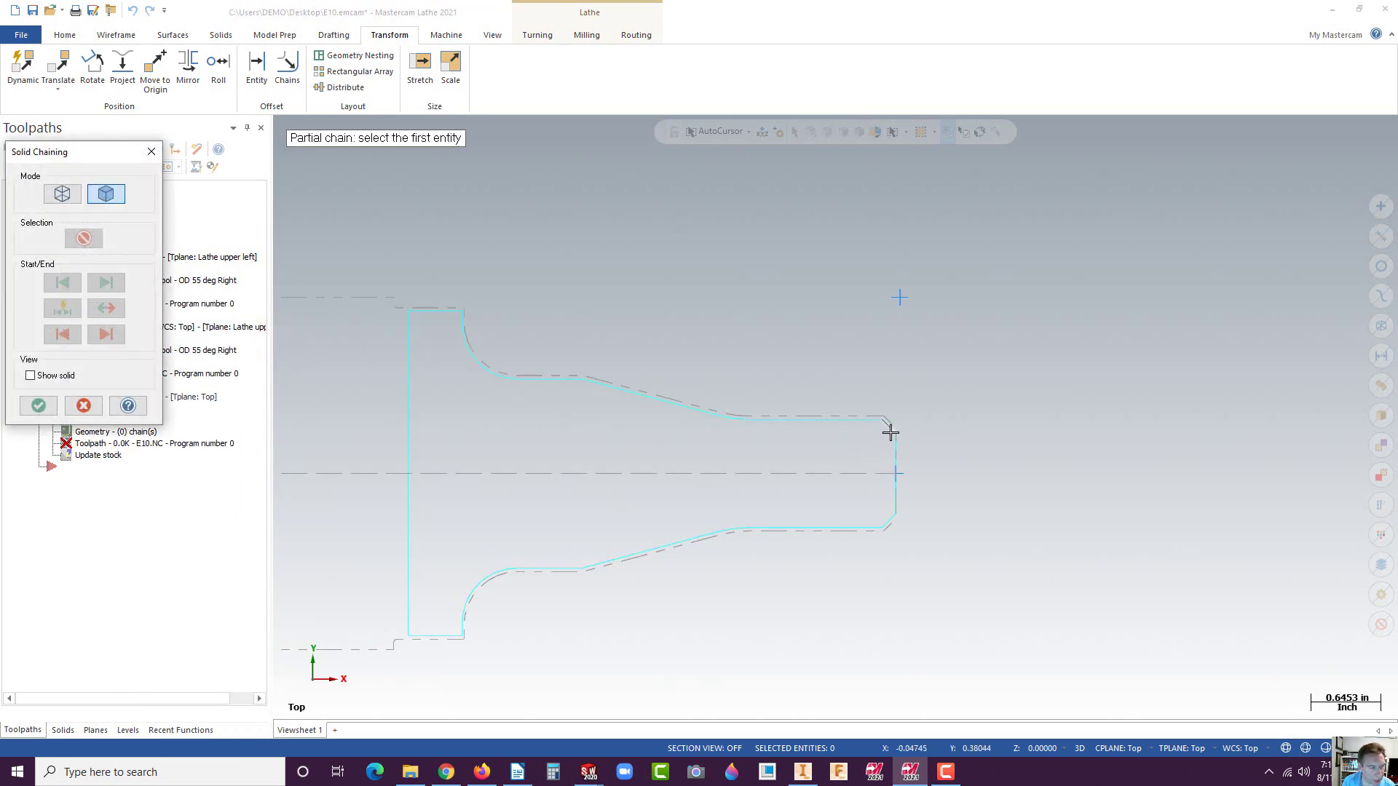
{"action": "scroll", "coordinate": [890, 432], "scroll_direction": "up", "scroll_amount": 3}
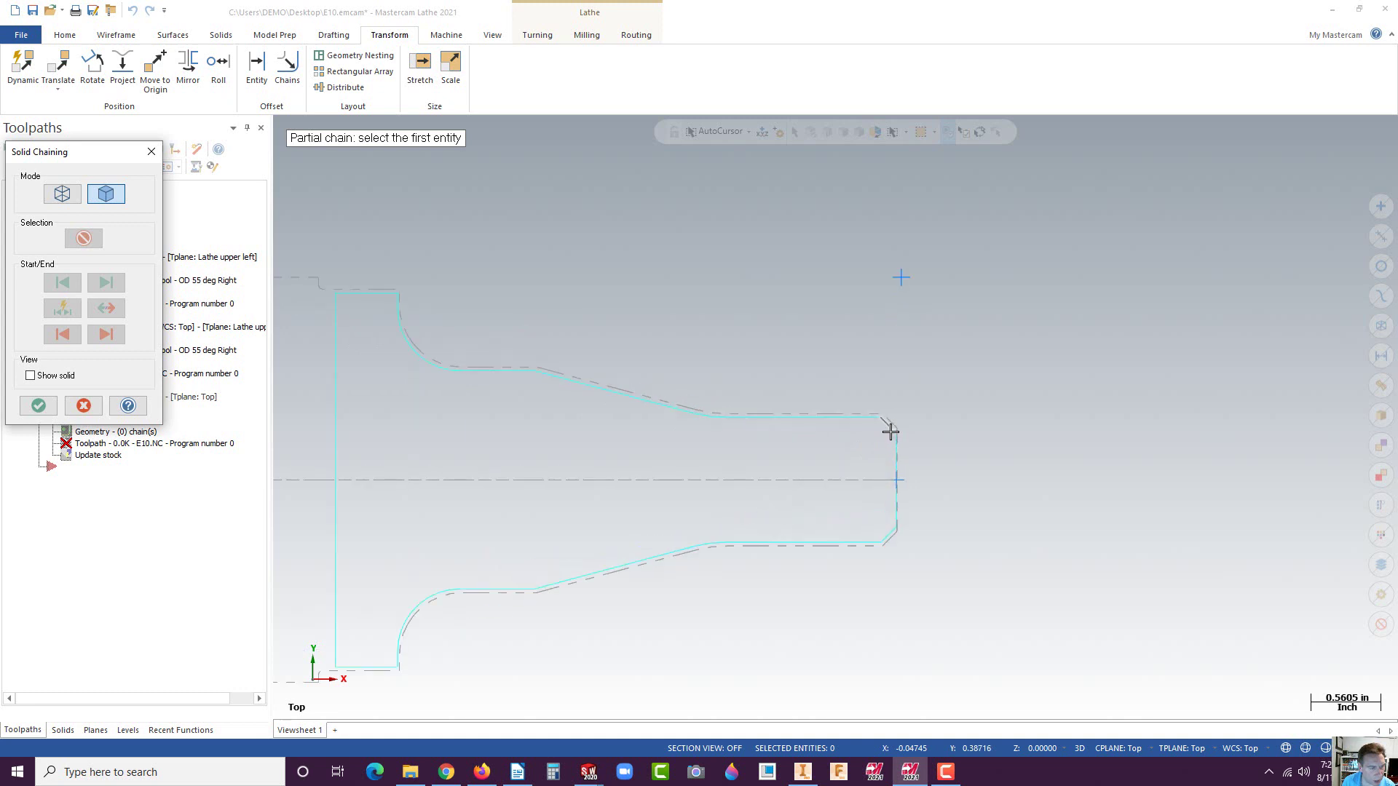
{"action": "left_click", "coordinate": [888, 429]}
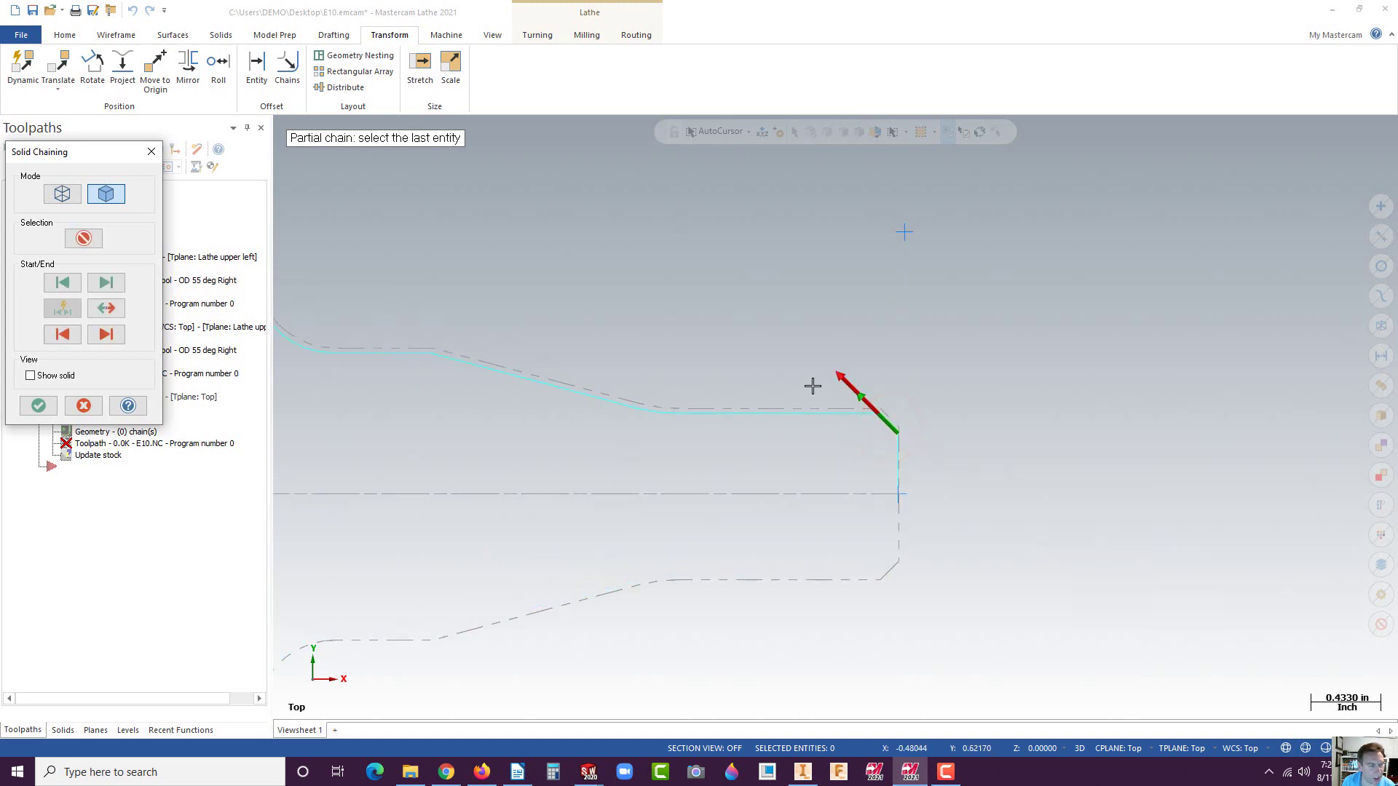
{"action": "scroll", "coordinate": [844, 483], "scroll_direction": "down", "scroll_amount": 1}
{"action": "scroll", "coordinate": [844, 483], "scroll_direction": "down", "scroll_amount": 1}
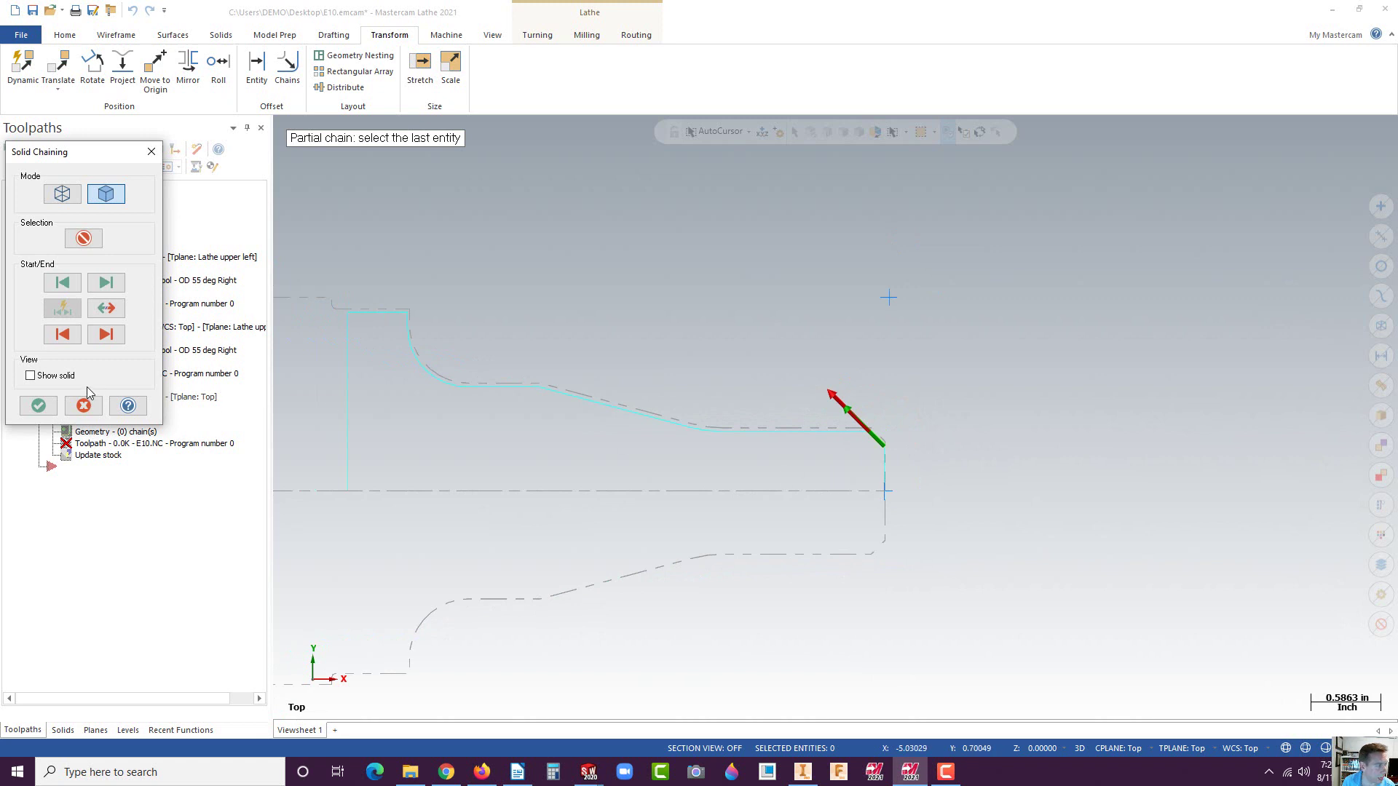
Step: Show the solid and extend the finish chain along the upper profile through the flange's outer diameter, accepting the chain
{"action": "left_click", "coordinate": [30, 375]}
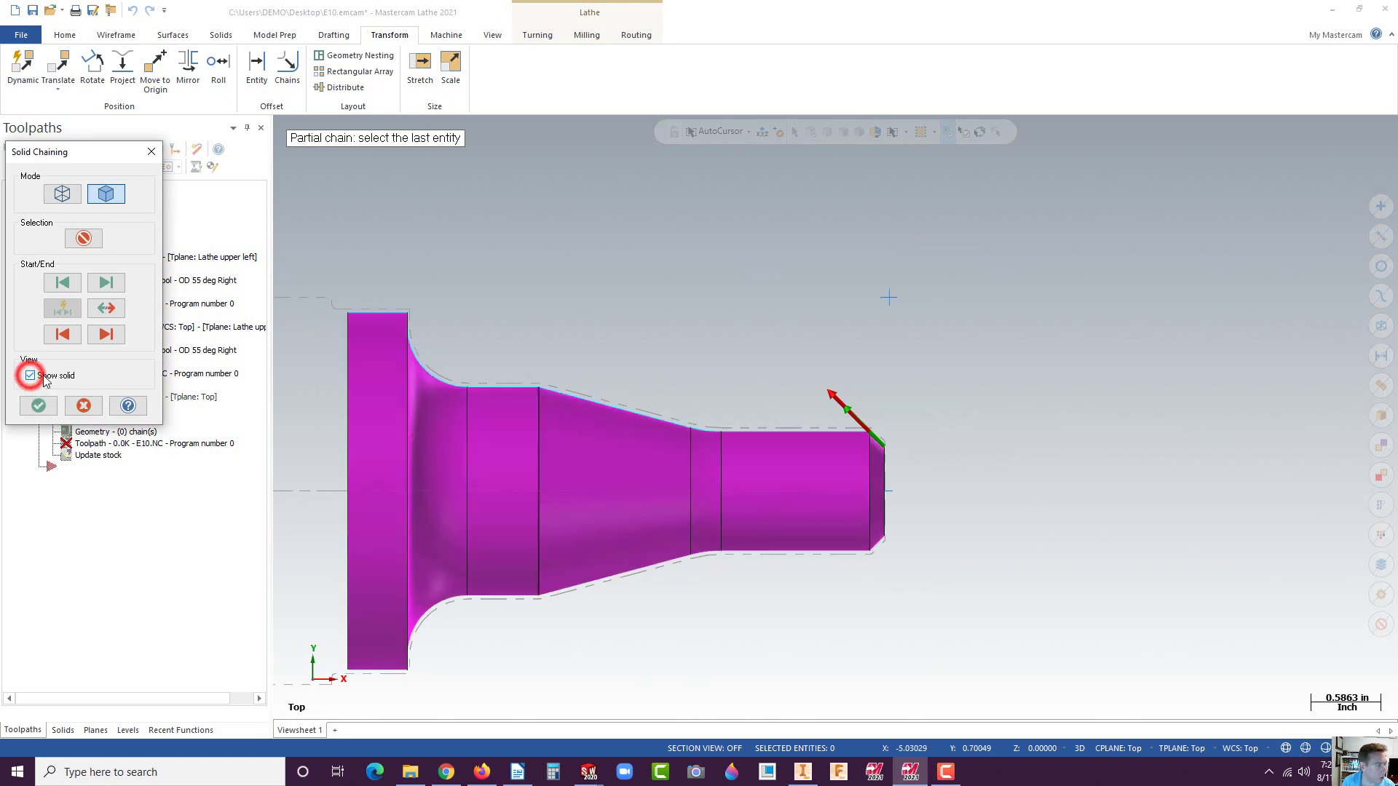
{"action": "left_click", "coordinate": [106, 334]}
{"action": "left_click", "coordinate": [106, 334]}
{"action": "left_click", "coordinate": [106, 334]}
{"action": "left_click", "coordinate": [106, 335]}
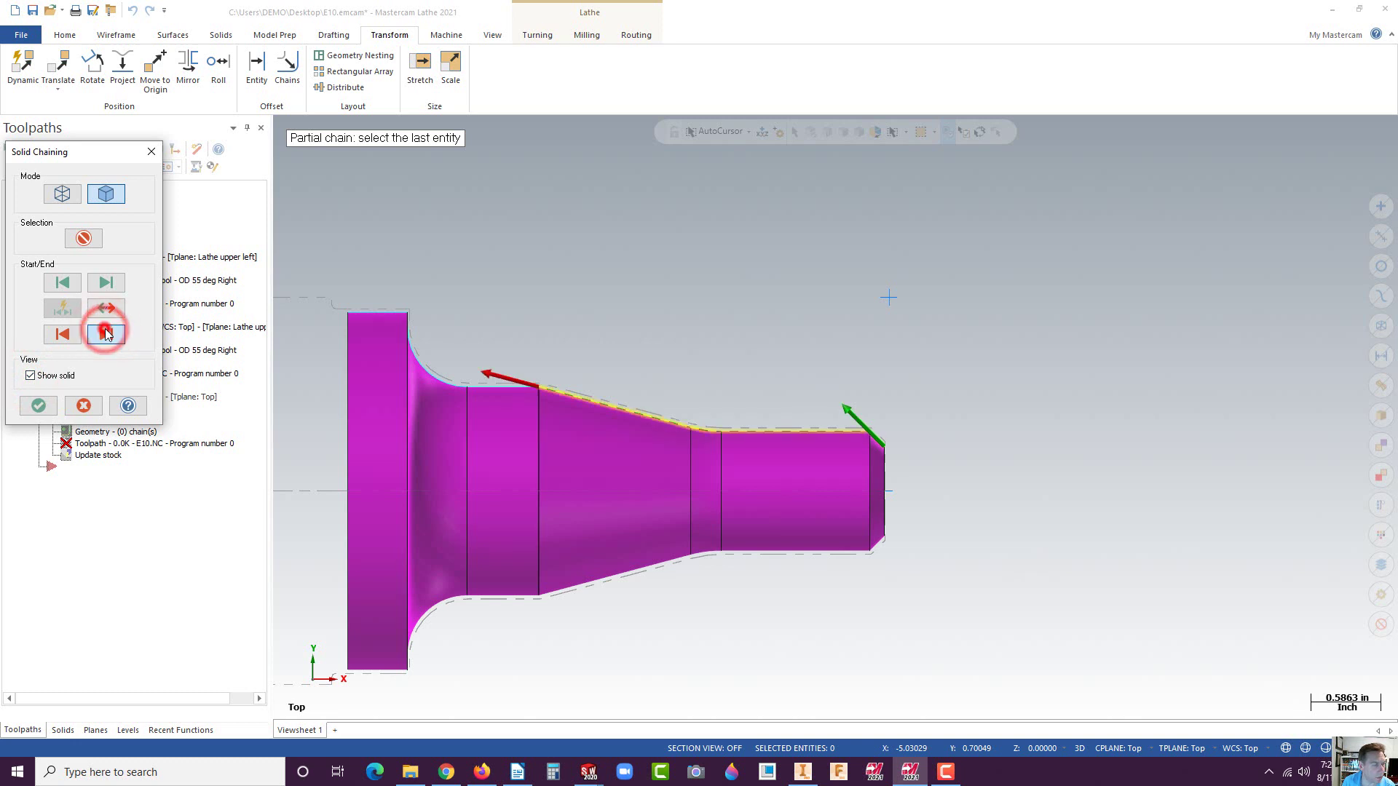
{"action": "left_click", "coordinate": [106, 334]}
{"action": "left_click", "coordinate": [106, 333]}
{"action": "left_click", "coordinate": [107, 334]}
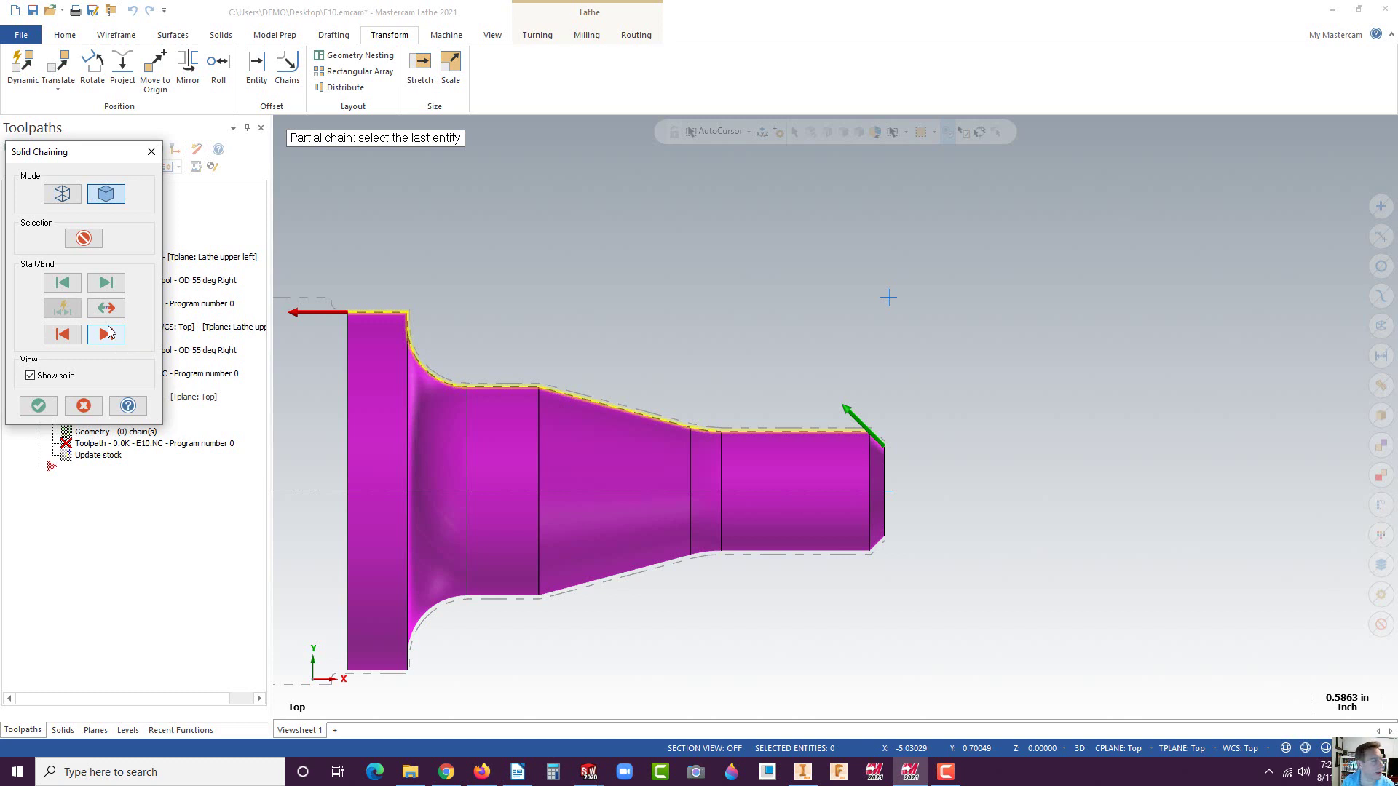
{"action": "left_click", "coordinate": [37, 407]}
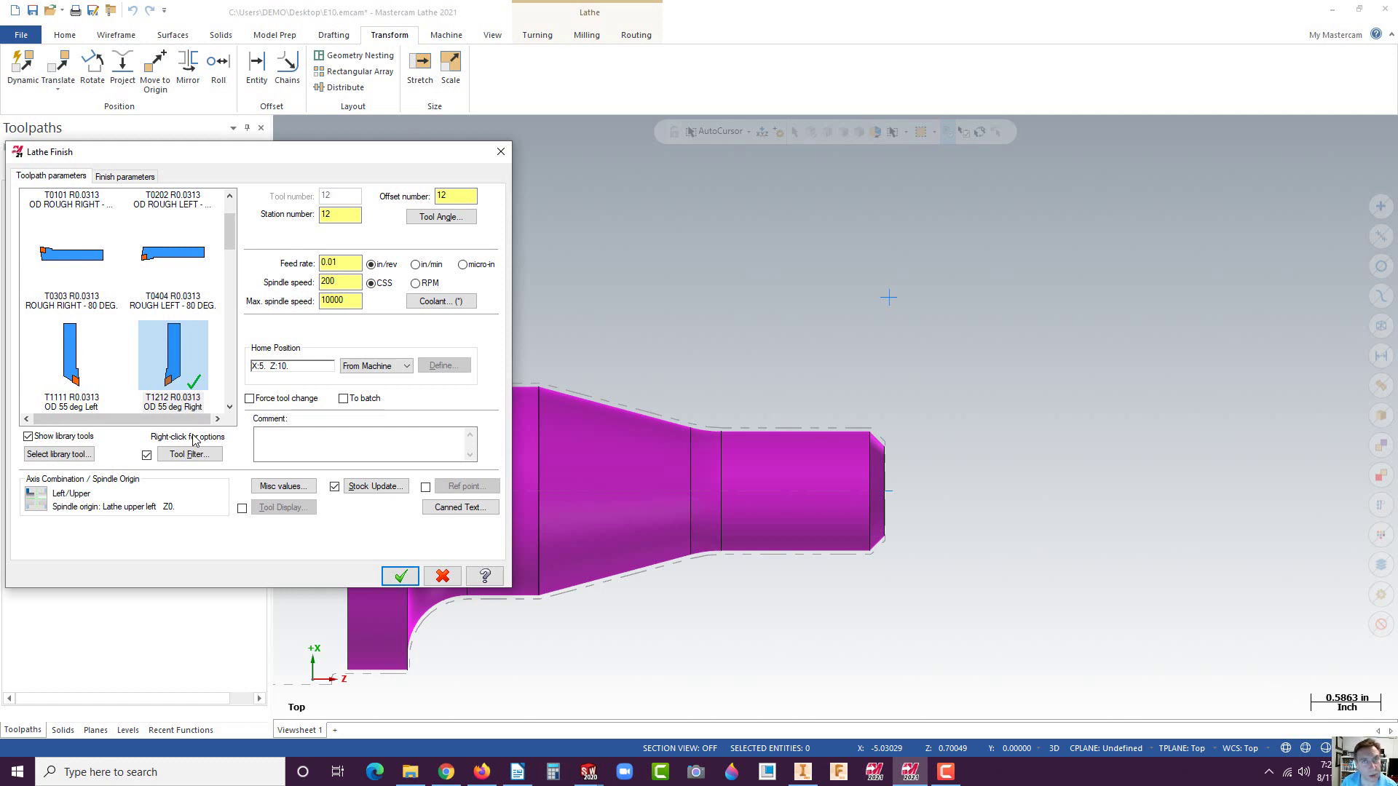
Step: Duplicate tool T1212 R0.0313 OD 55 deg Right in the machine group's tool list, allowing the similar tool
{"action": "right_click", "coordinate": [173, 361]}
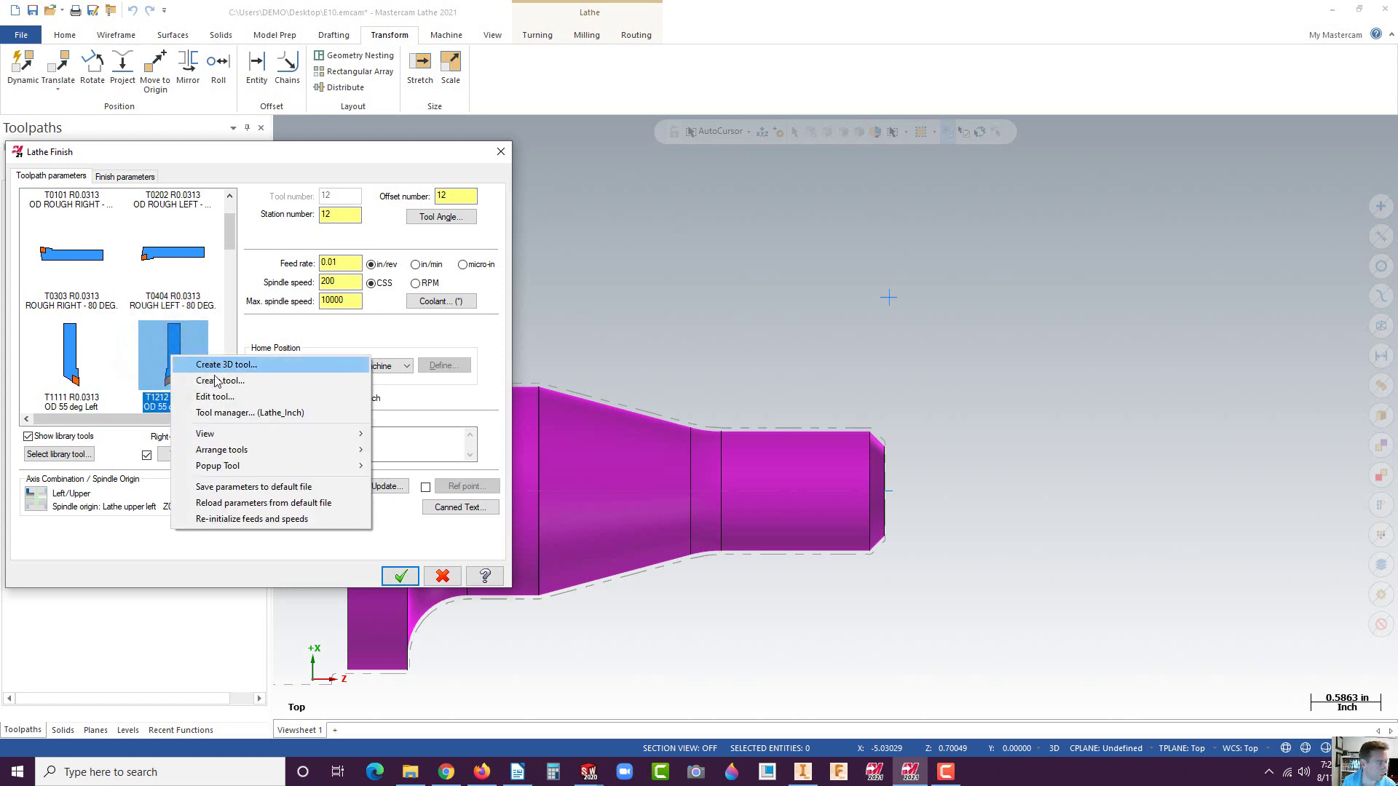
{"action": "left_click", "coordinate": [219, 412]}
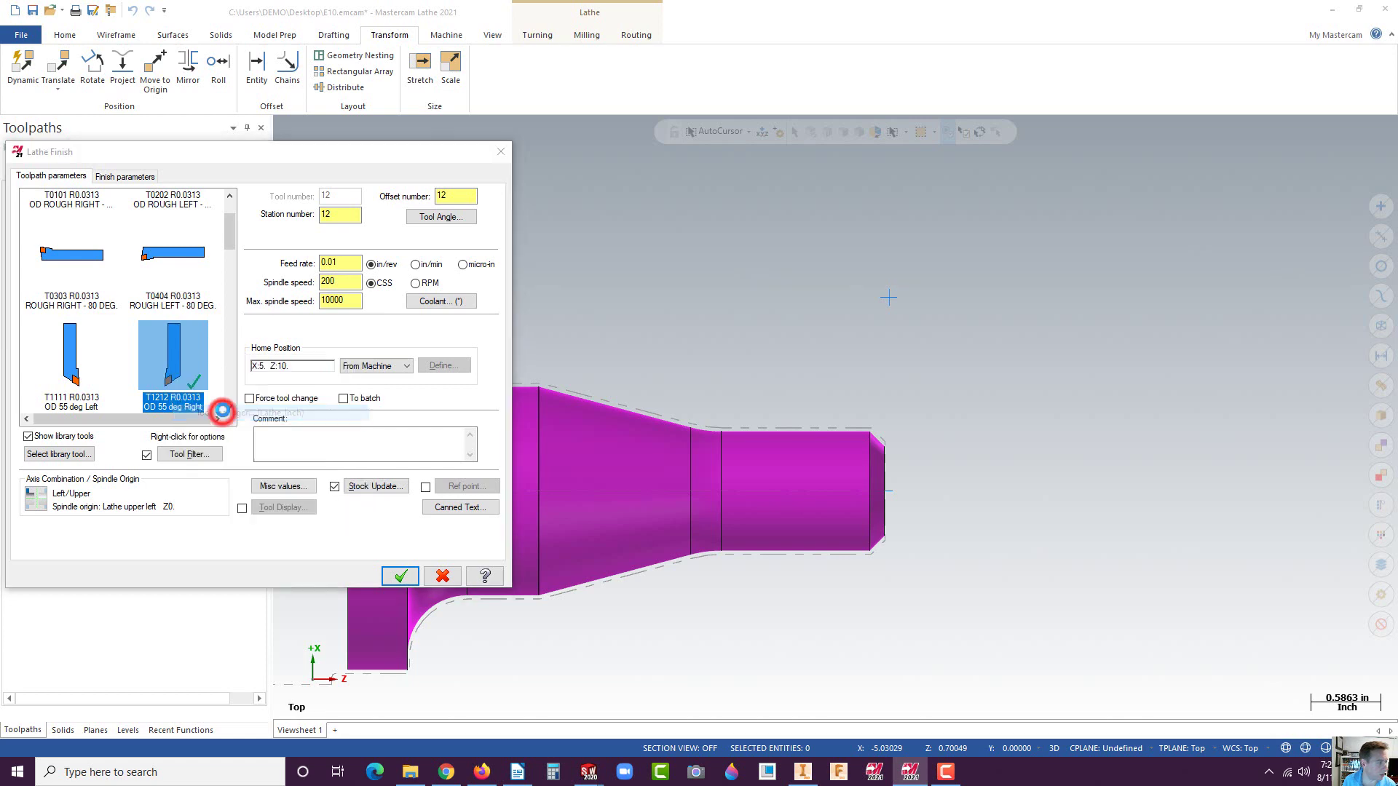
{"action": "left_click", "coordinate": [137, 189]}
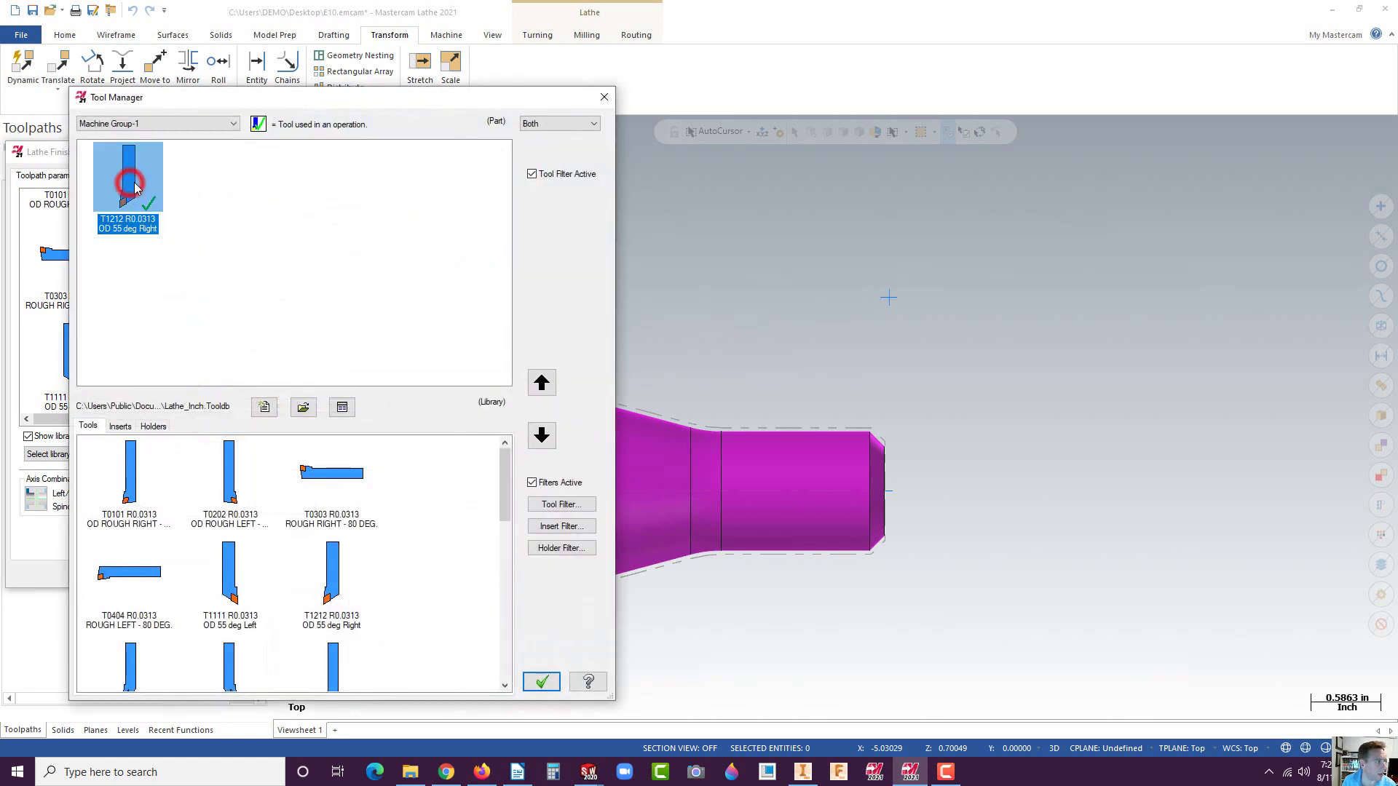
{"action": "right_click", "coordinate": [138, 188]}
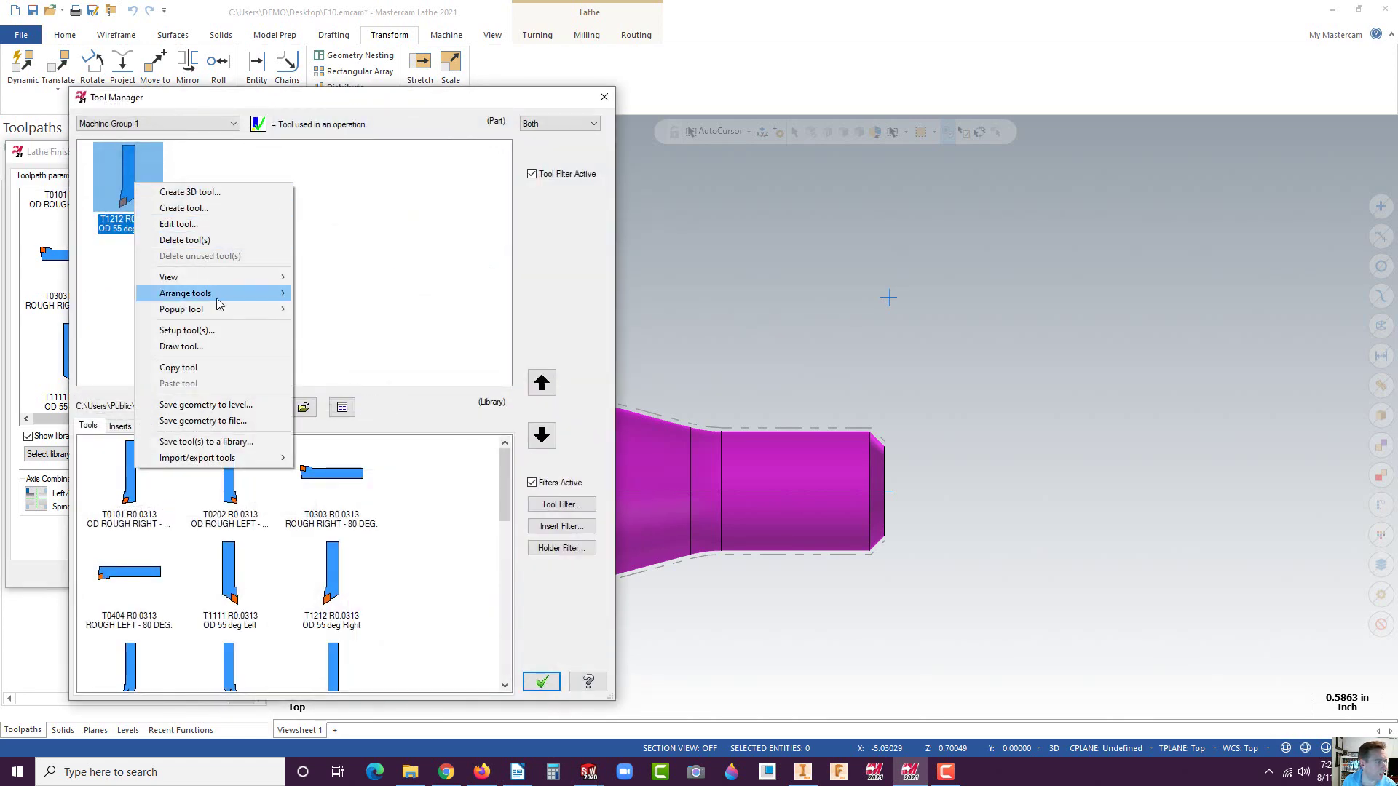
{"action": "left_click", "coordinate": [193, 369]}
{"action": "right_click", "coordinate": [226, 220]}
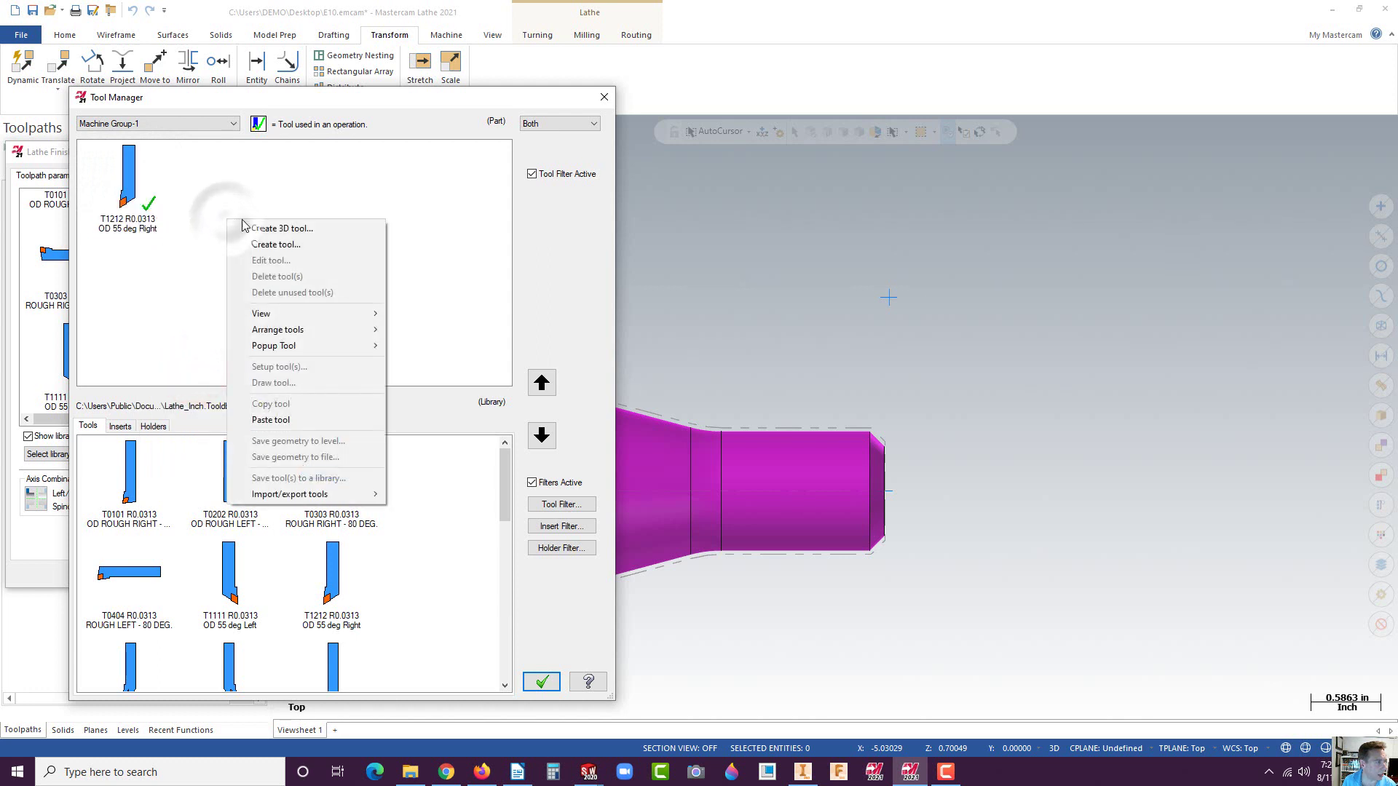
{"action": "left_click", "coordinate": [288, 423]}
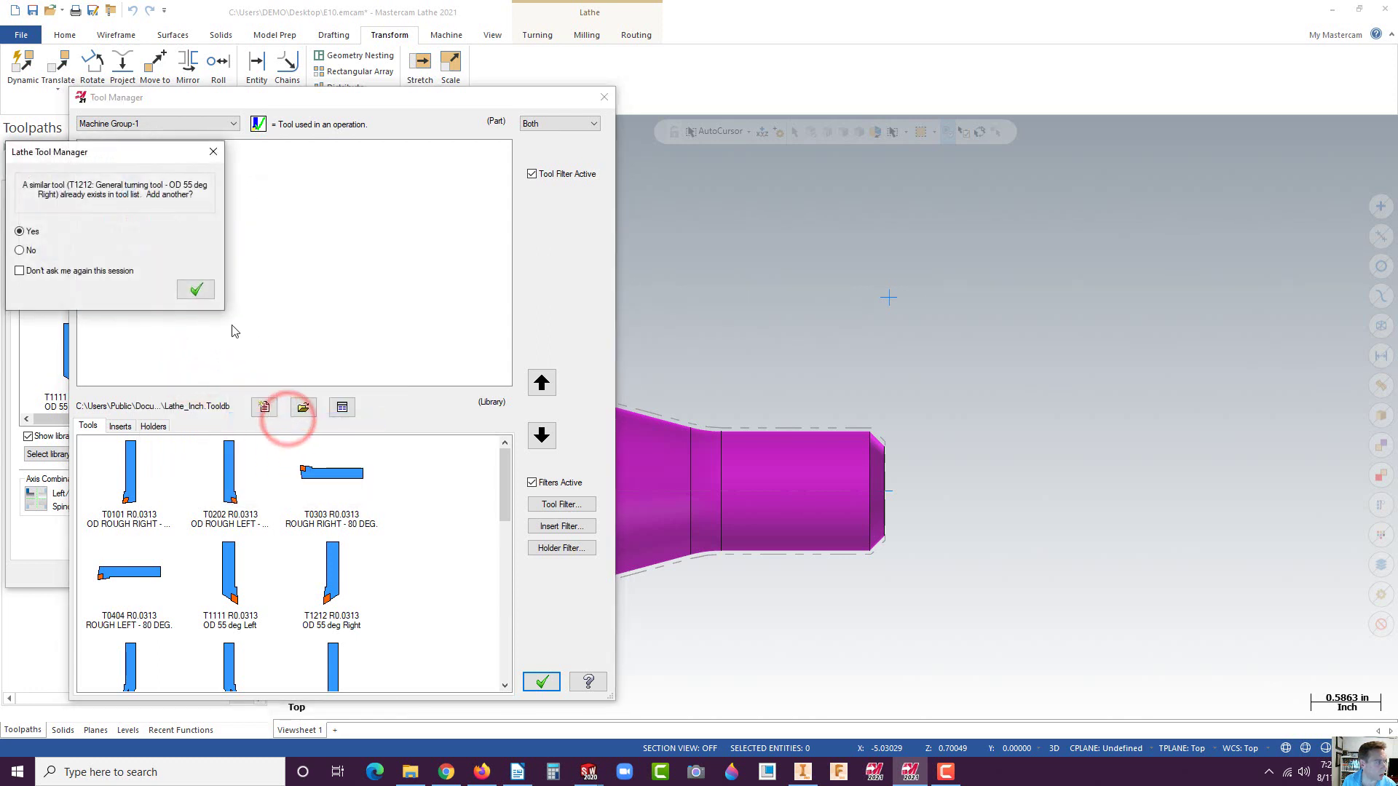
{"action": "left_click", "coordinate": [193, 291]}
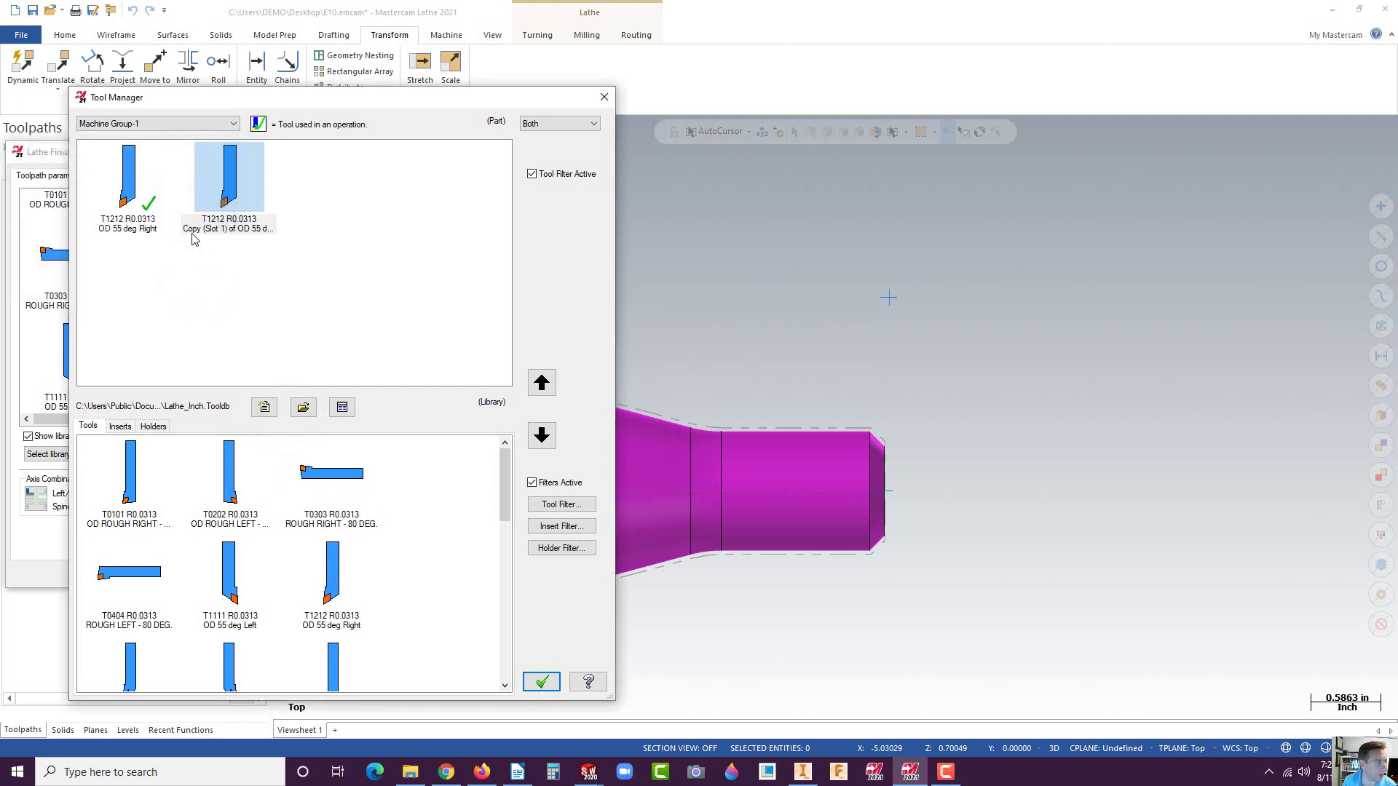
Step: Review the insert and holder of the copied T1212 tool and set its default feed rate to 0.006 in/rev
{"action": "double_click", "coordinate": [236, 195]}
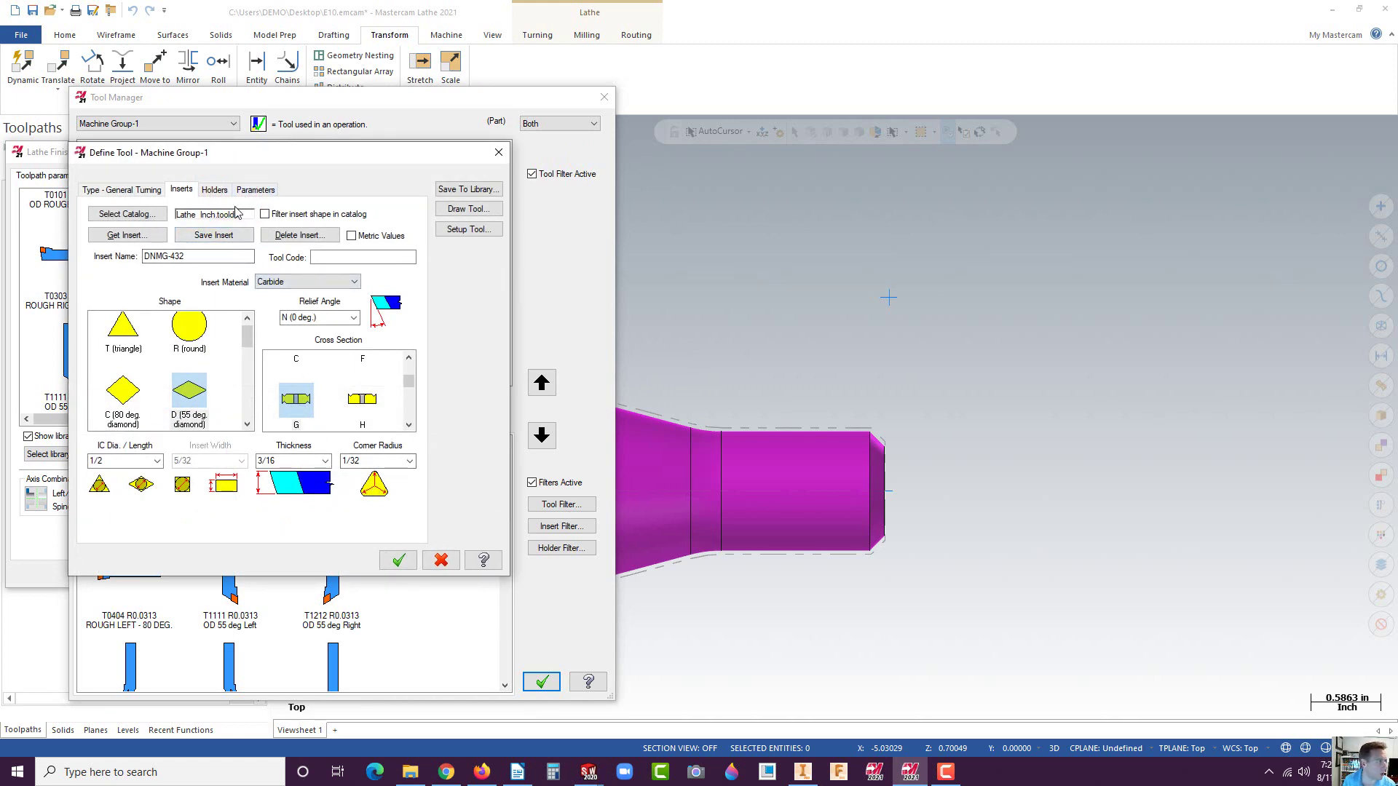
{"action": "left_click", "coordinate": [215, 190]}
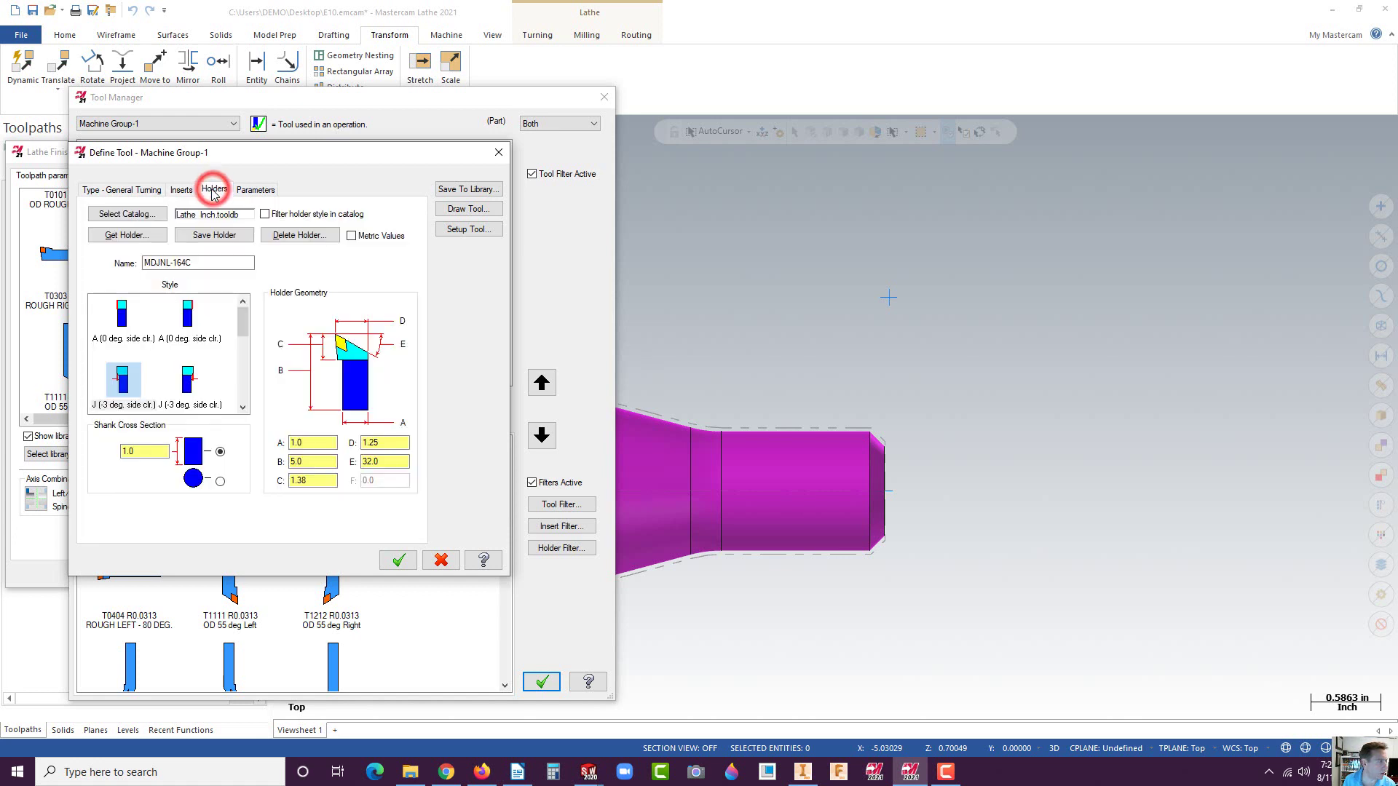
{"action": "left_click", "coordinate": [182, 190]}
{"action": "left_click", "coordinate": [215, 189]}
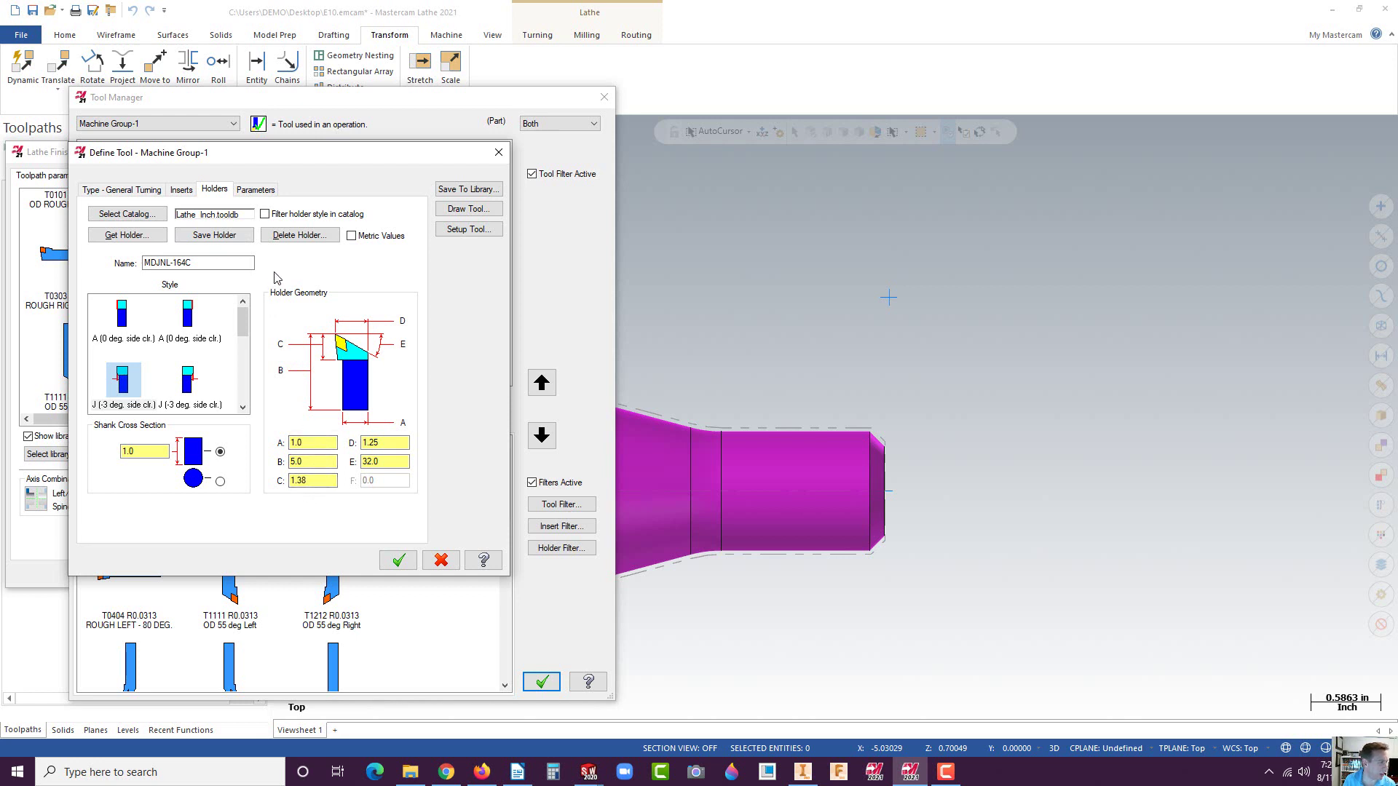
{"action": "left_click", "coordinate": [255, 192]}
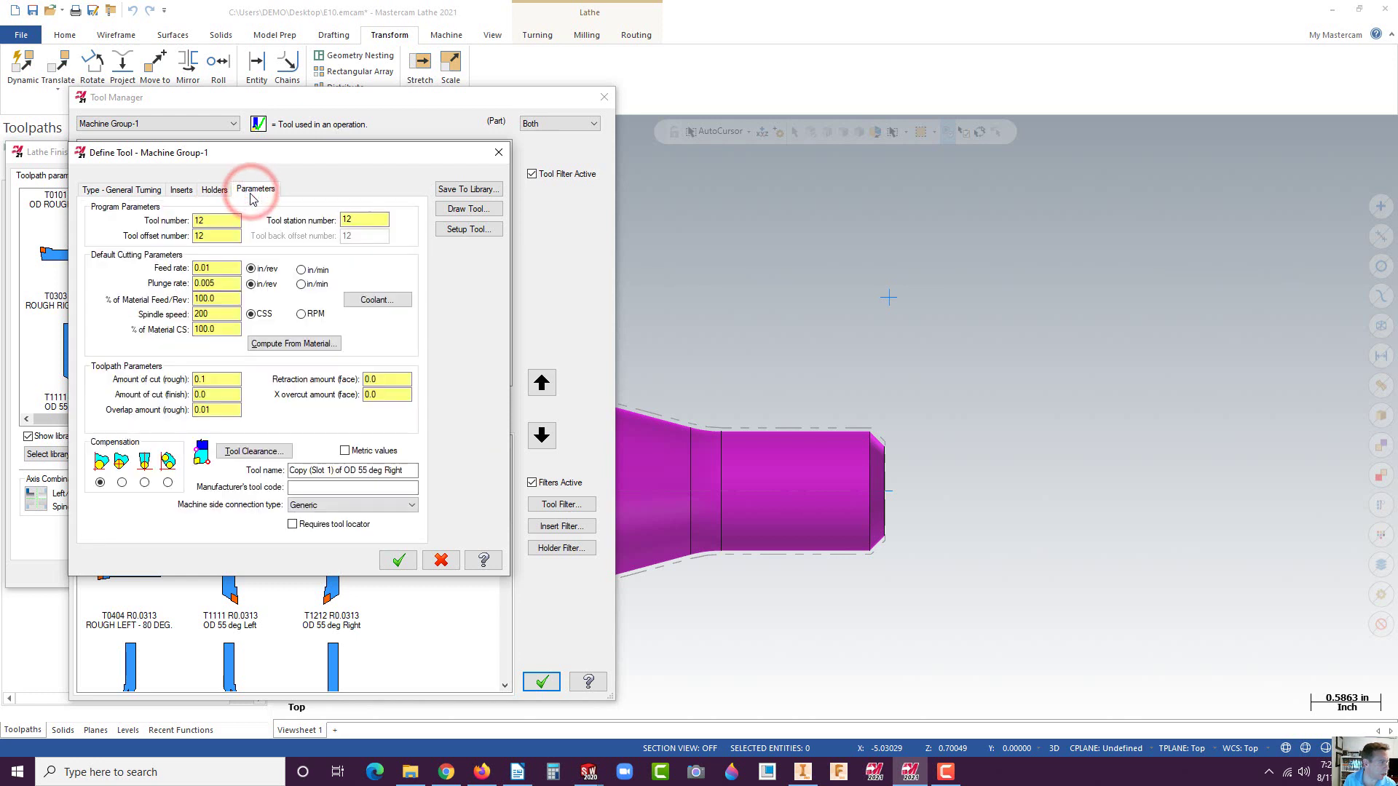
{"action": "left_click", "coordinate": [207, 268]}
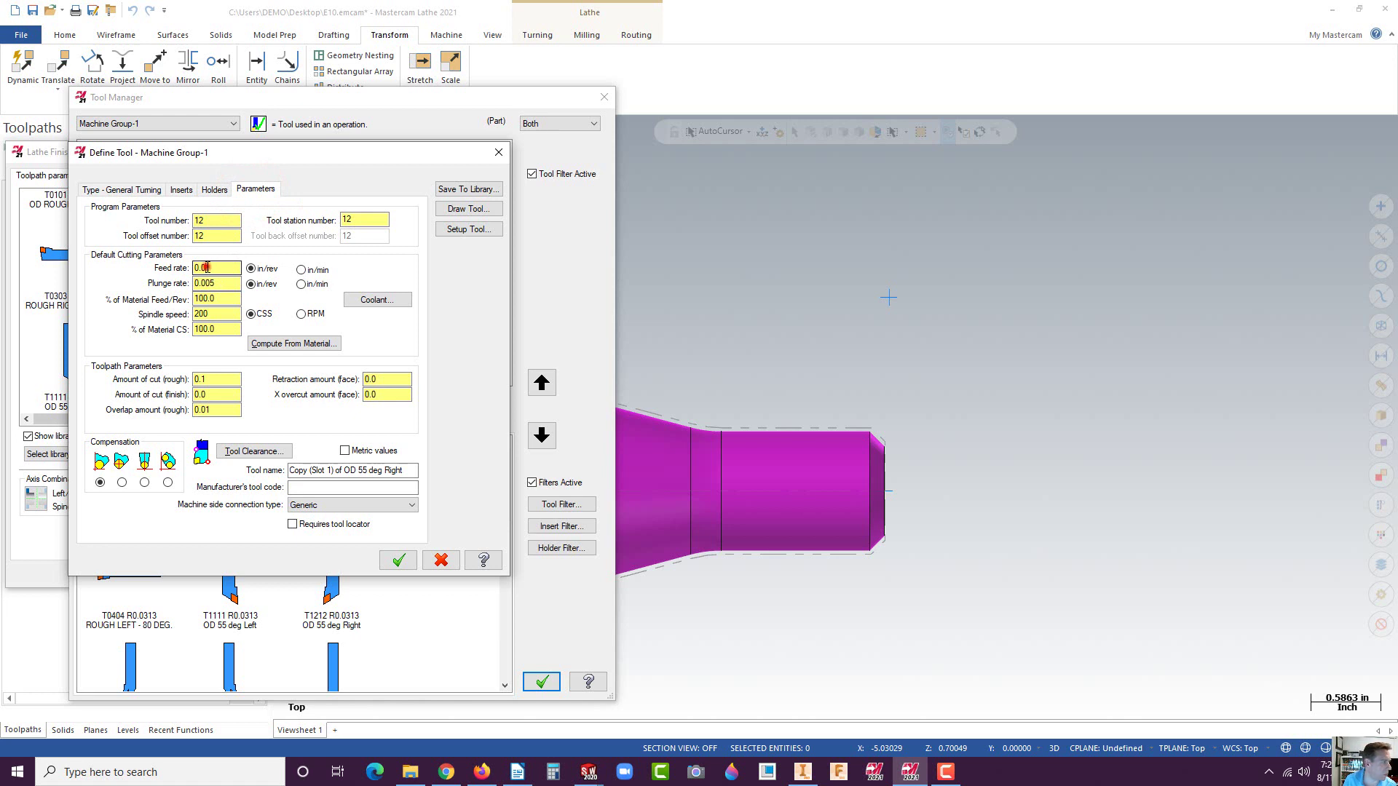
{"action": "left_click_drag", "start_coordinate": [208, 268], "coordinate": [214, 265]}
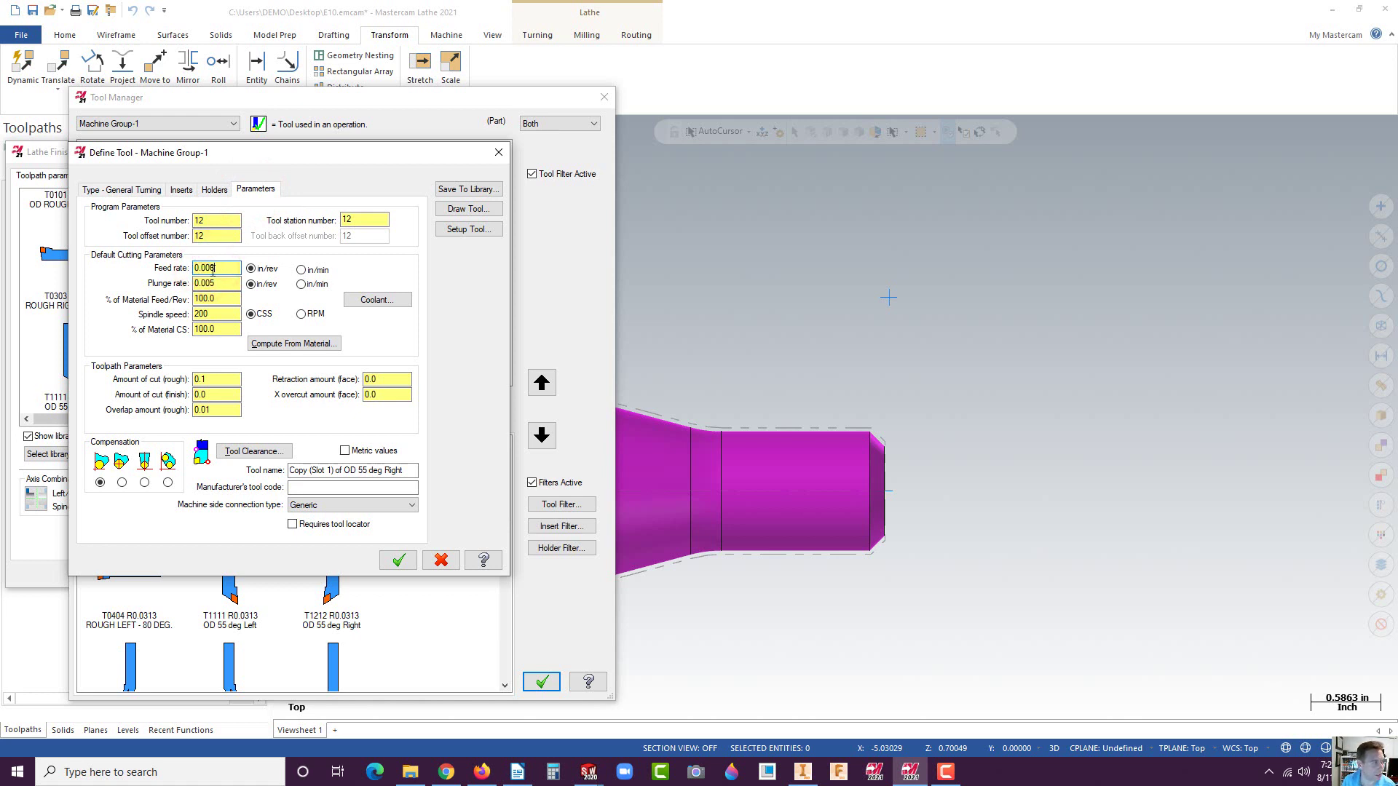
{"action": "left_click", "coordinate": [214, 283]}
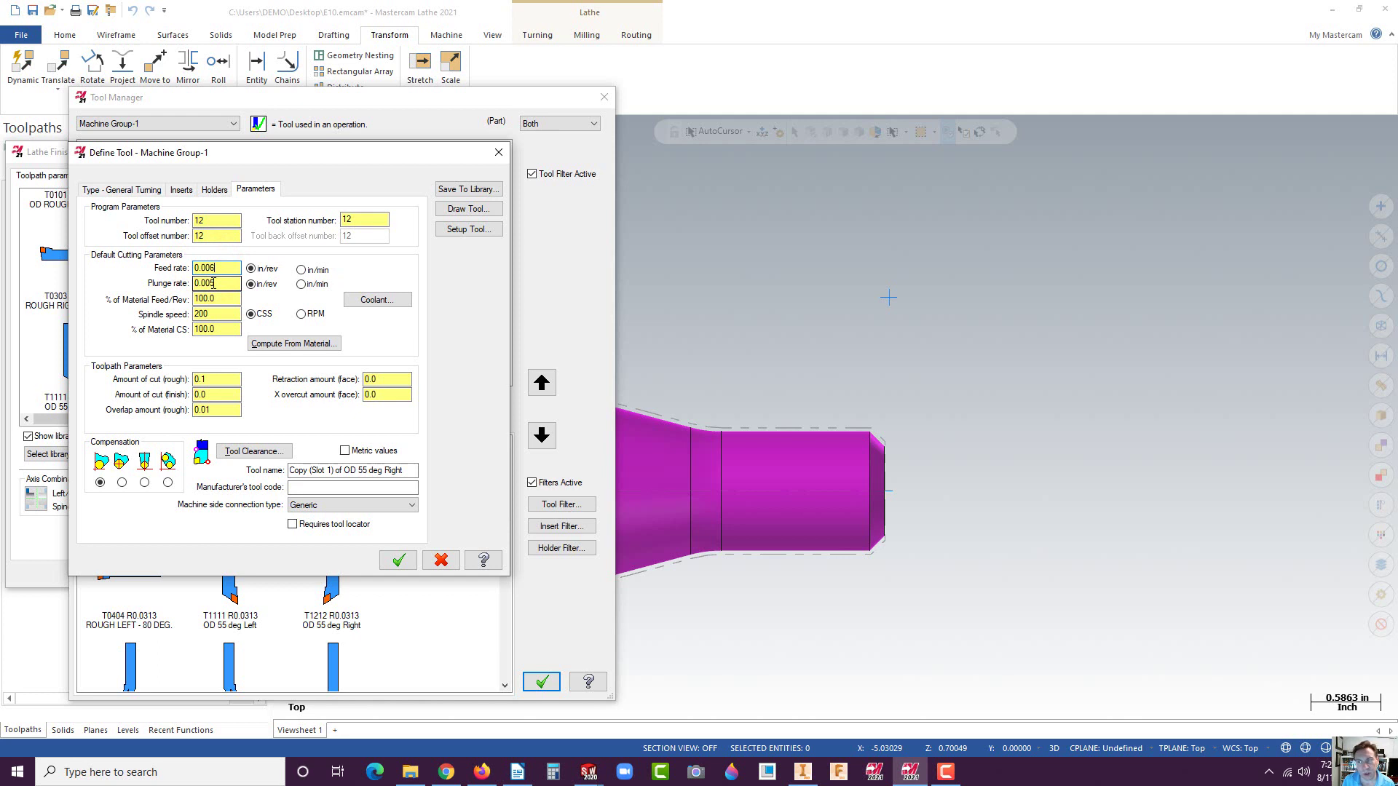
{"action": "key", "text": "shift+Tab"}
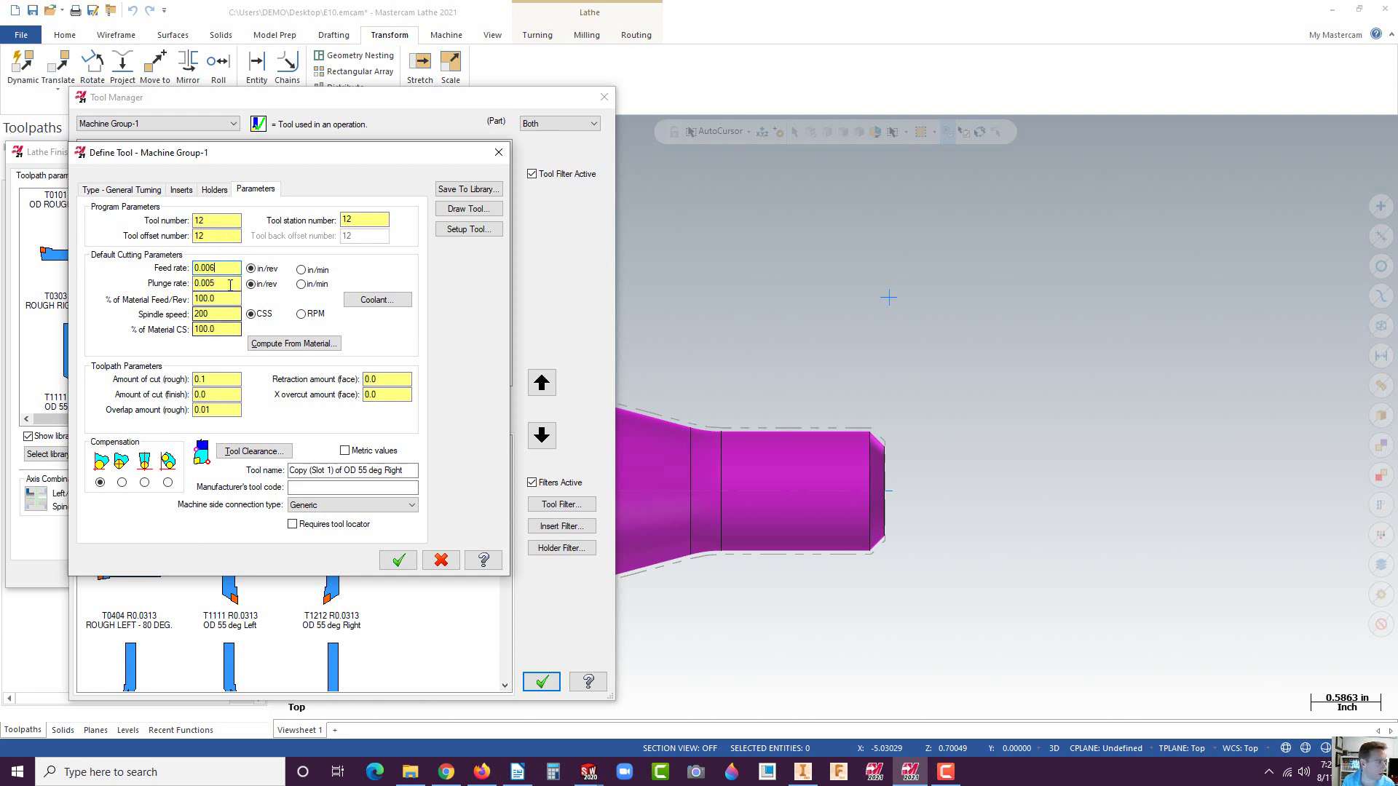
Step: Set the copied tool's default spindle speed to 1000 CSS and close its definition
{"action": "left_click", "coordinate": [218, 314]}
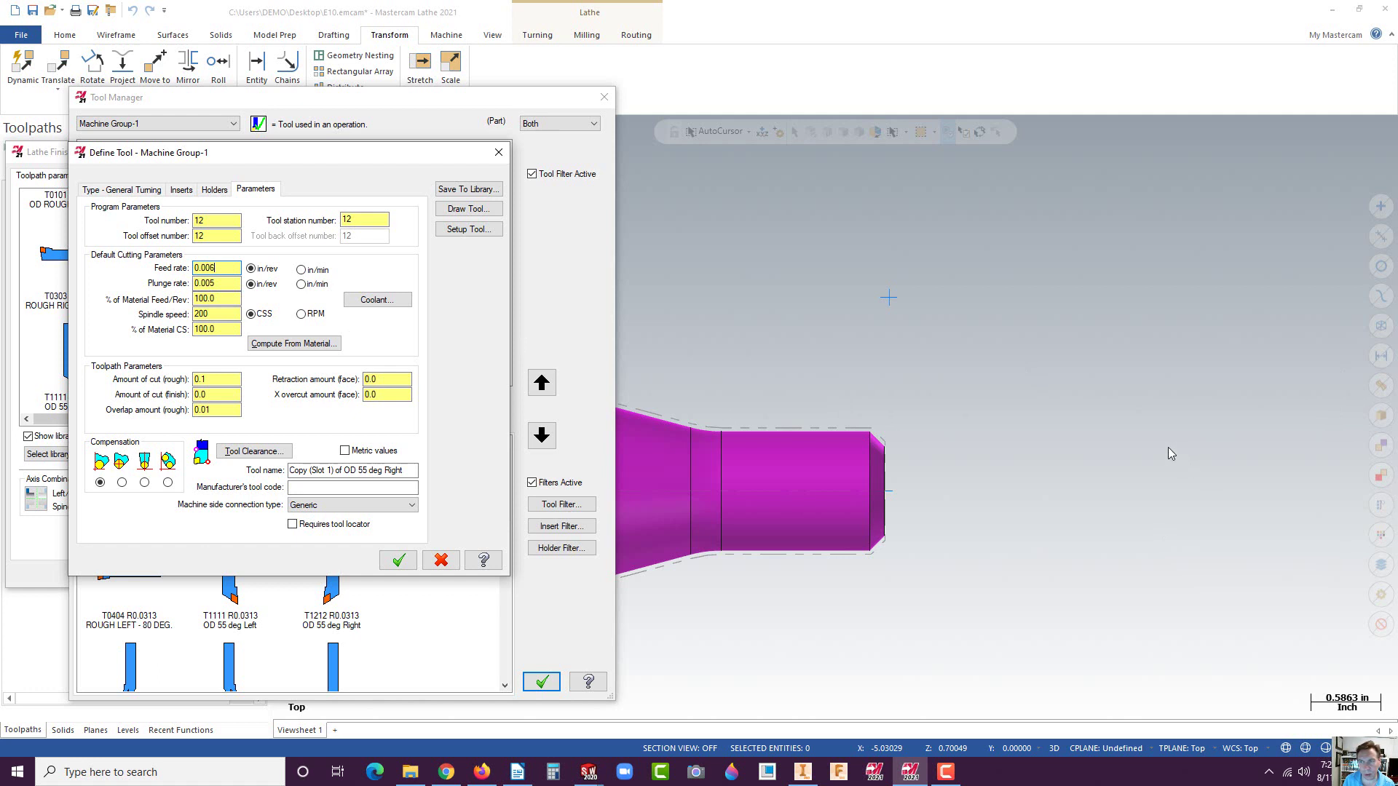
{"action": "double_click", "coordinate": [201, 315]}
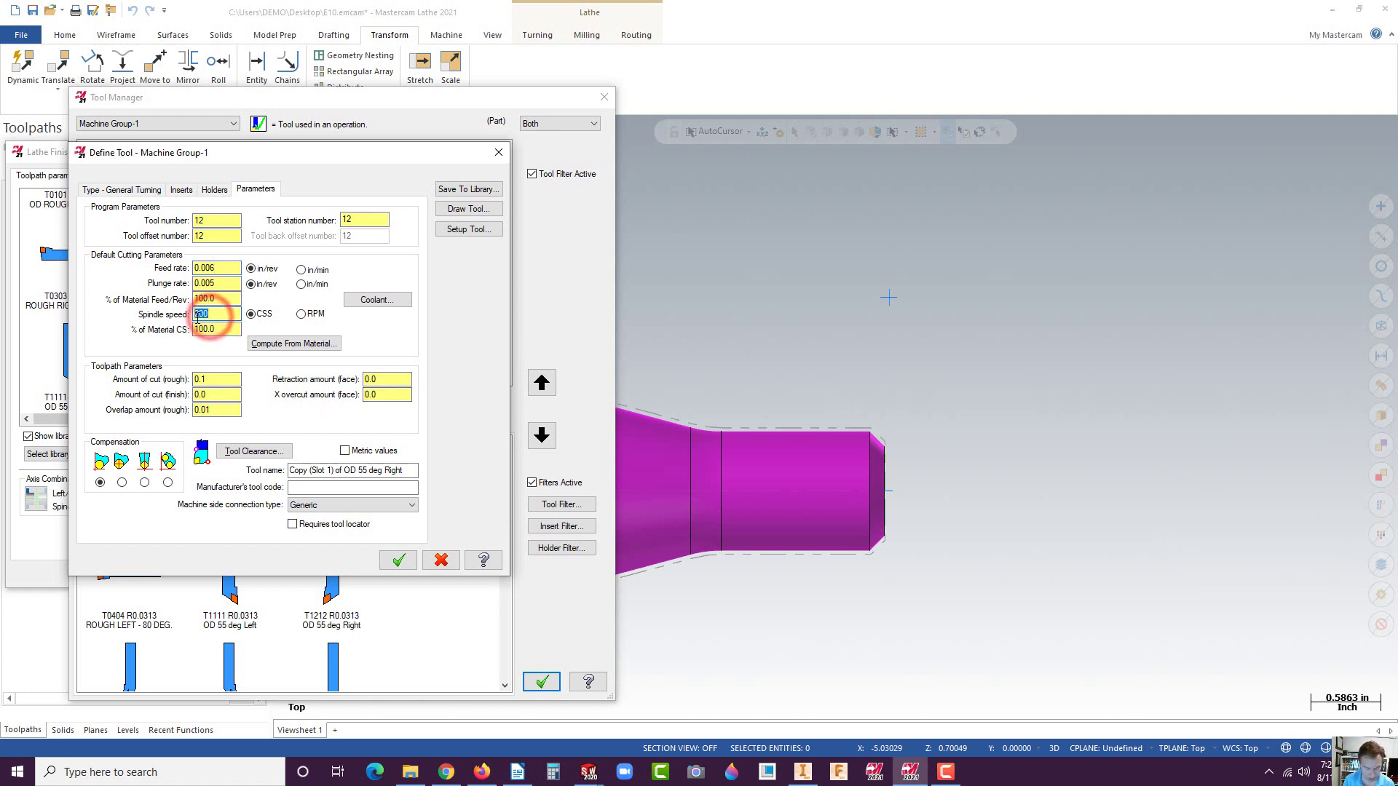
{"action": "type", "text": "1000"}
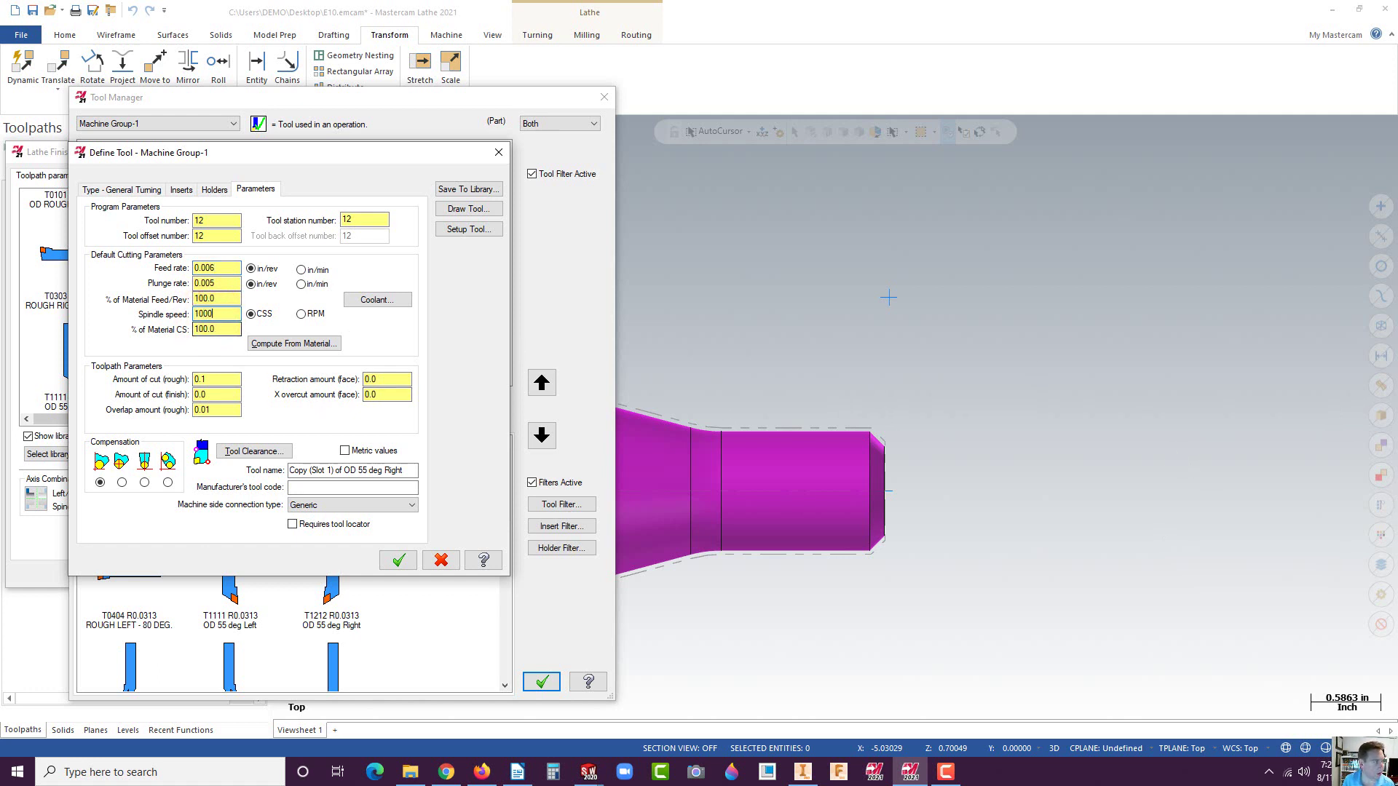
{"action": "left_click", "coordinate": [221, 297]}
{"action": "left_click", "coordinate": [441, 560]}
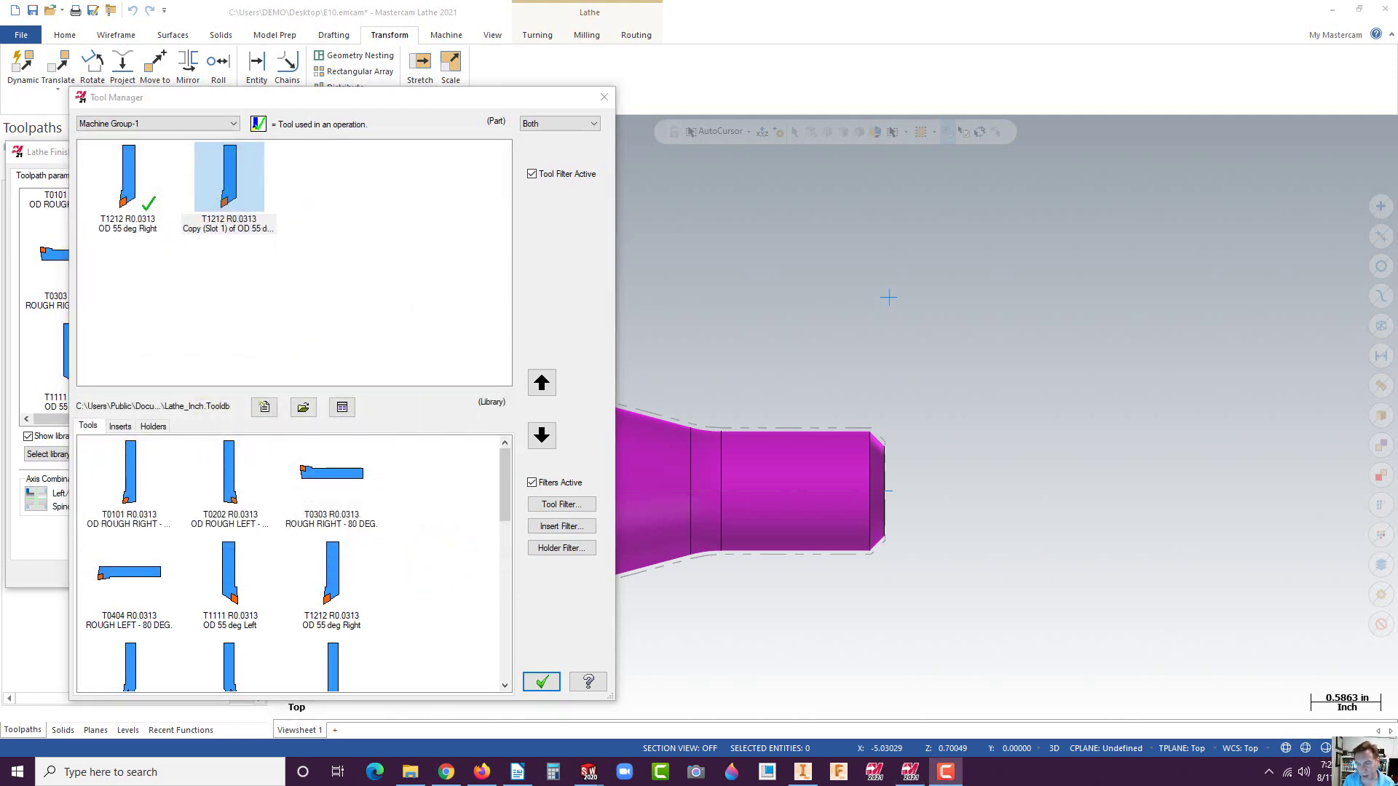
Step: Review the copied tool's holder and default cutting parameters in its tool definition, then accept it
{"action": "double_click", "coordinate": [230, 178]}
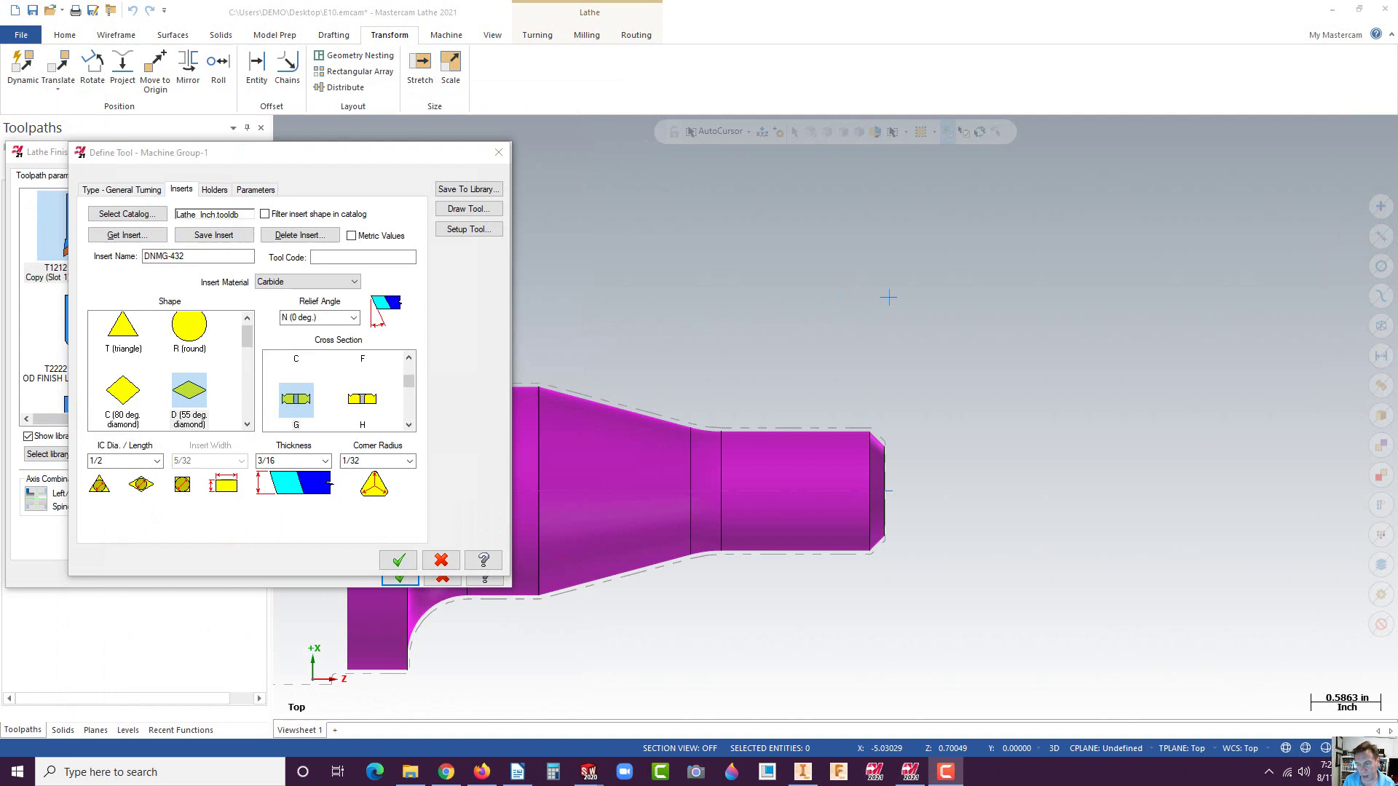
{"action": "left_click", "coordinate": [213, 190]}
{"action": "left_click", "coordinate": [250, 189]}
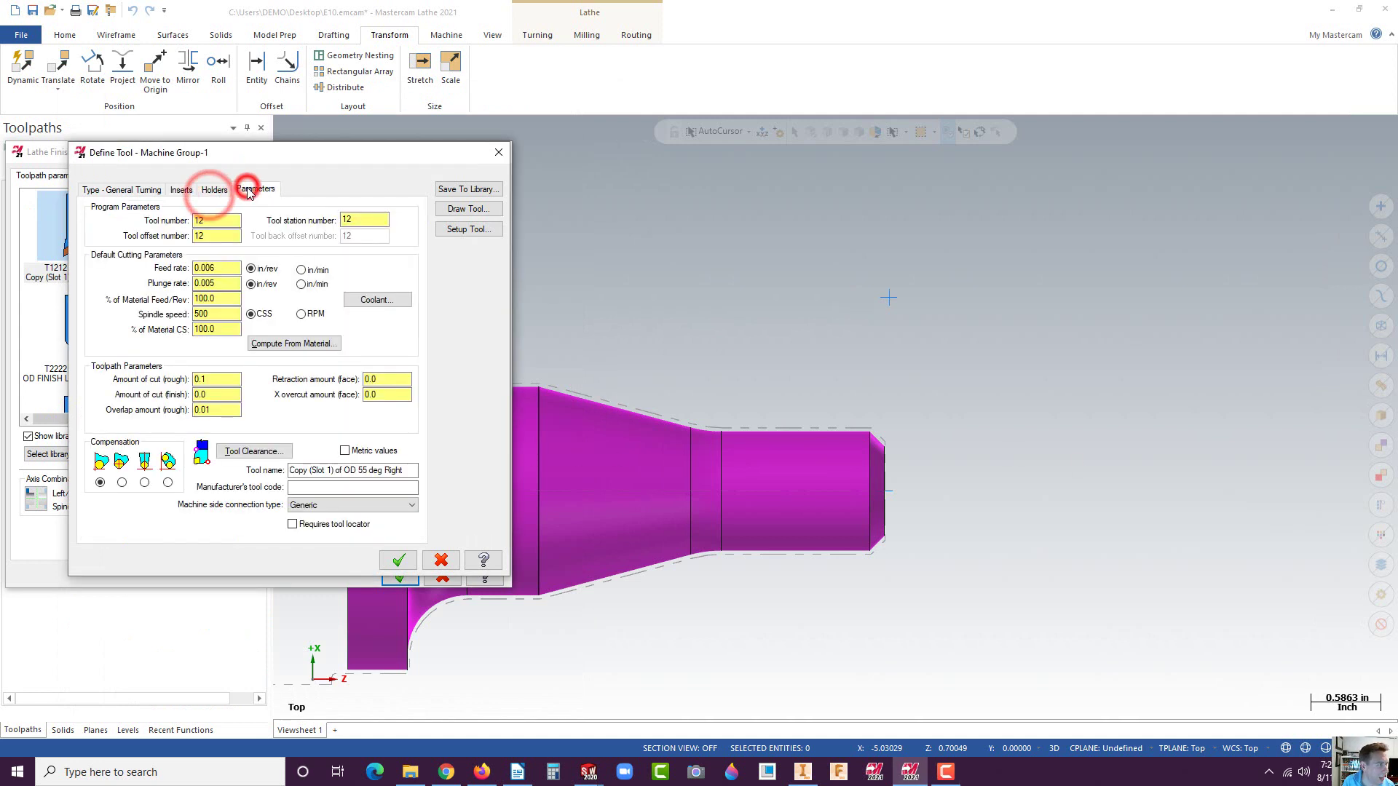
{"action": "left_click", "coordinate": [398, 561]}
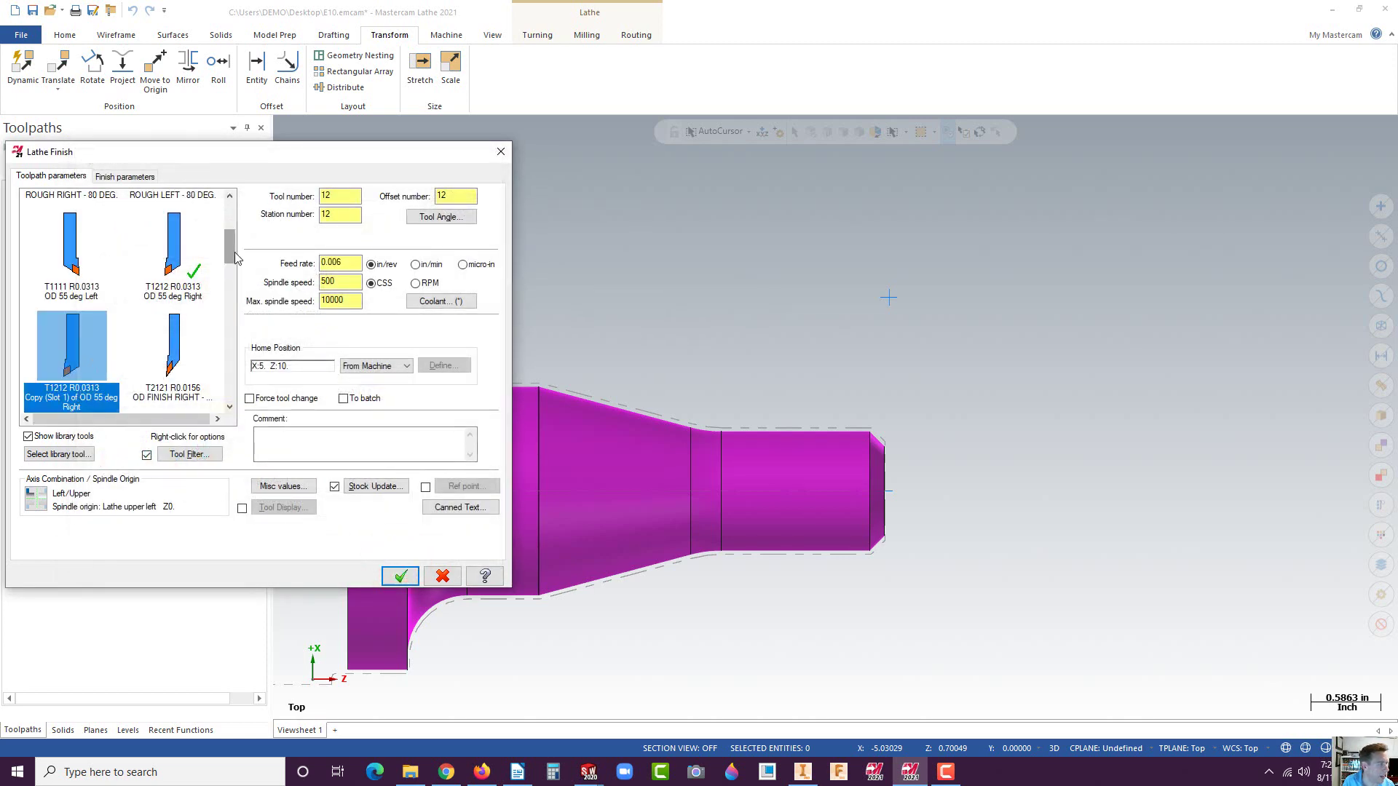
Step: Set the tool number, station number and offset number to 11 for the copied tool in the finish toolpath
{"action": "left_click_drag", "start_coordinate": [230, 247], "coordinate": [230, 253]}
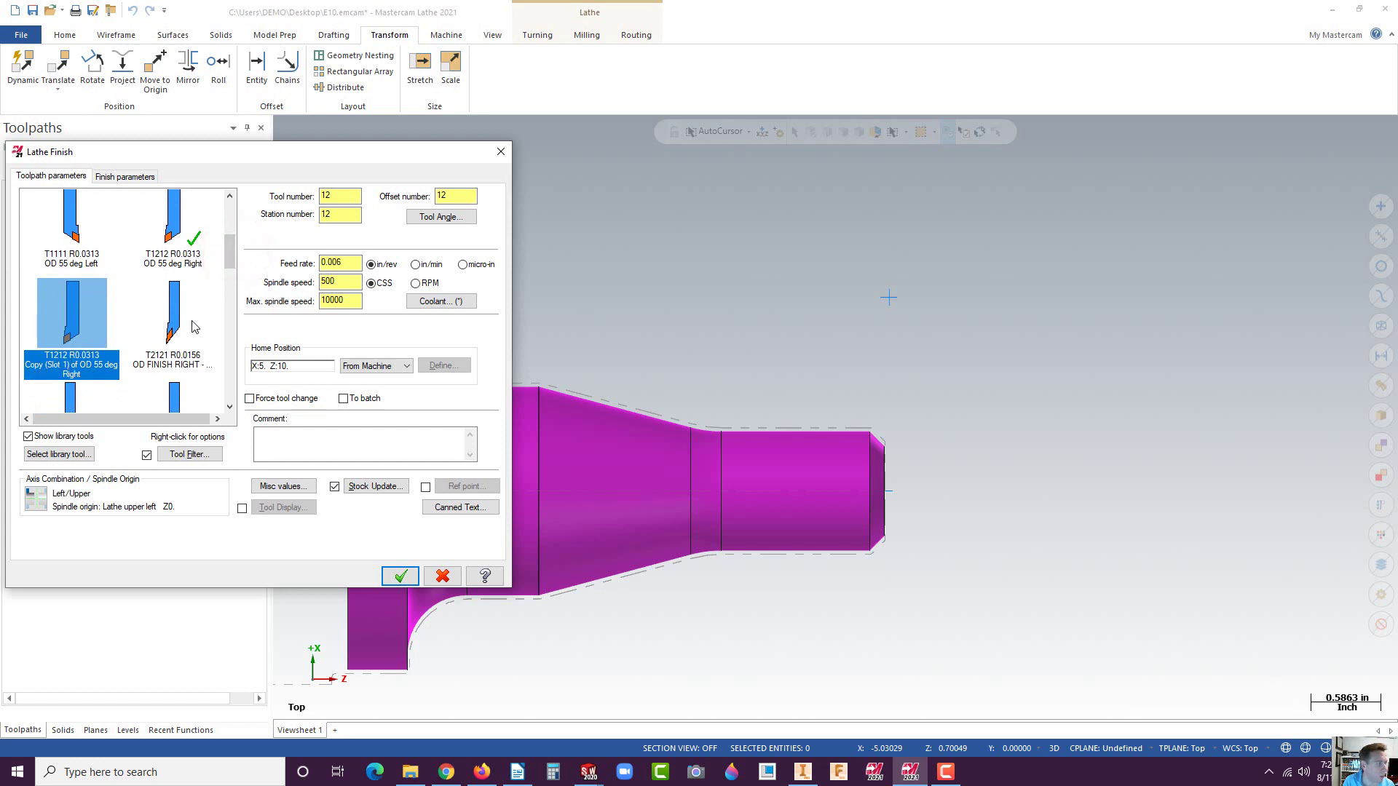
{"action": "left_click", "coordinate": [328, 195]}
{"action": "double_click", "coordinate": [328, 195]}
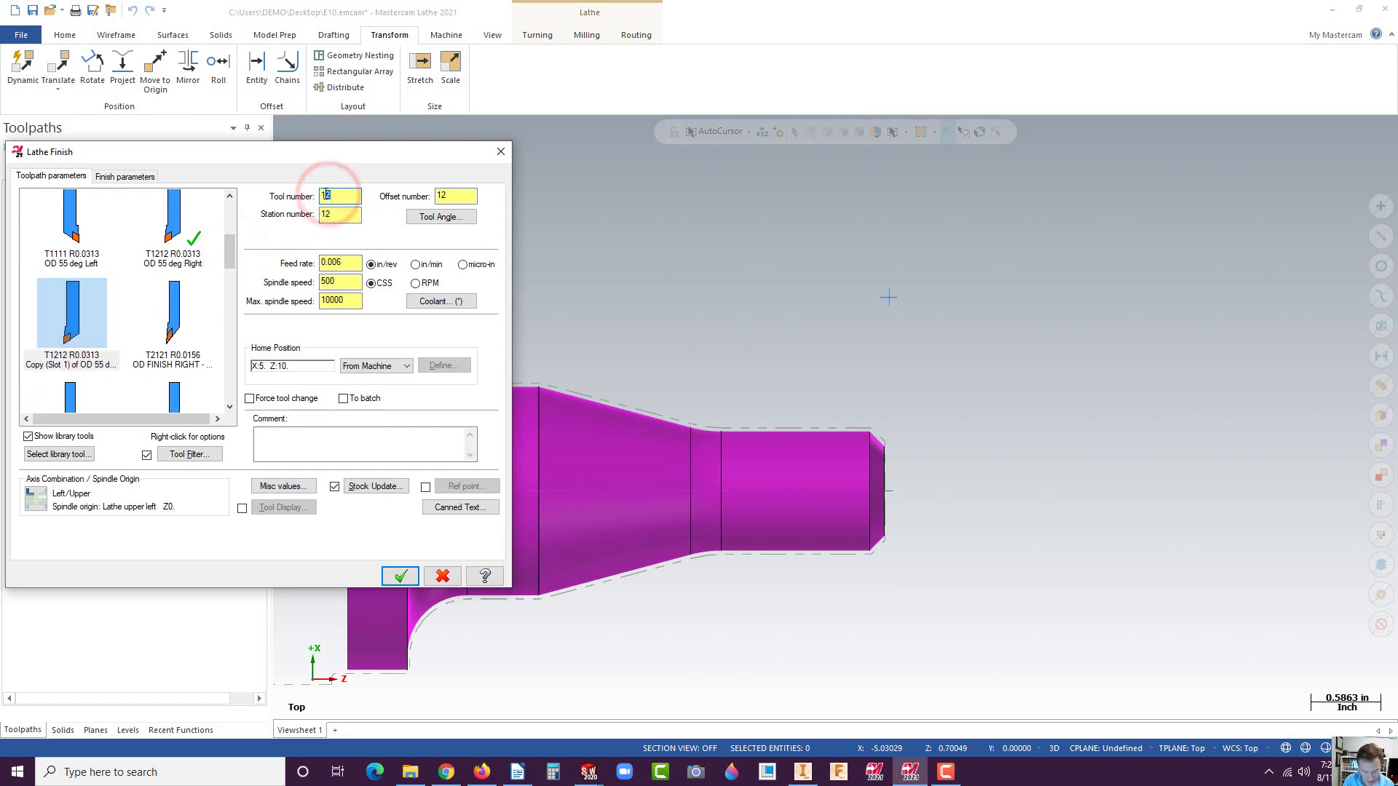
{"action": "type", "text": "11"}
{"action": "left_click", "coordinate": [331, 215]}
{"action": "double_click", "coordinate": [330, 215]}
{"action": "type", "text": "11"}
{"action": "double_click", "coordinate": [442, 195]}
{"action": "type", "text": "11"}
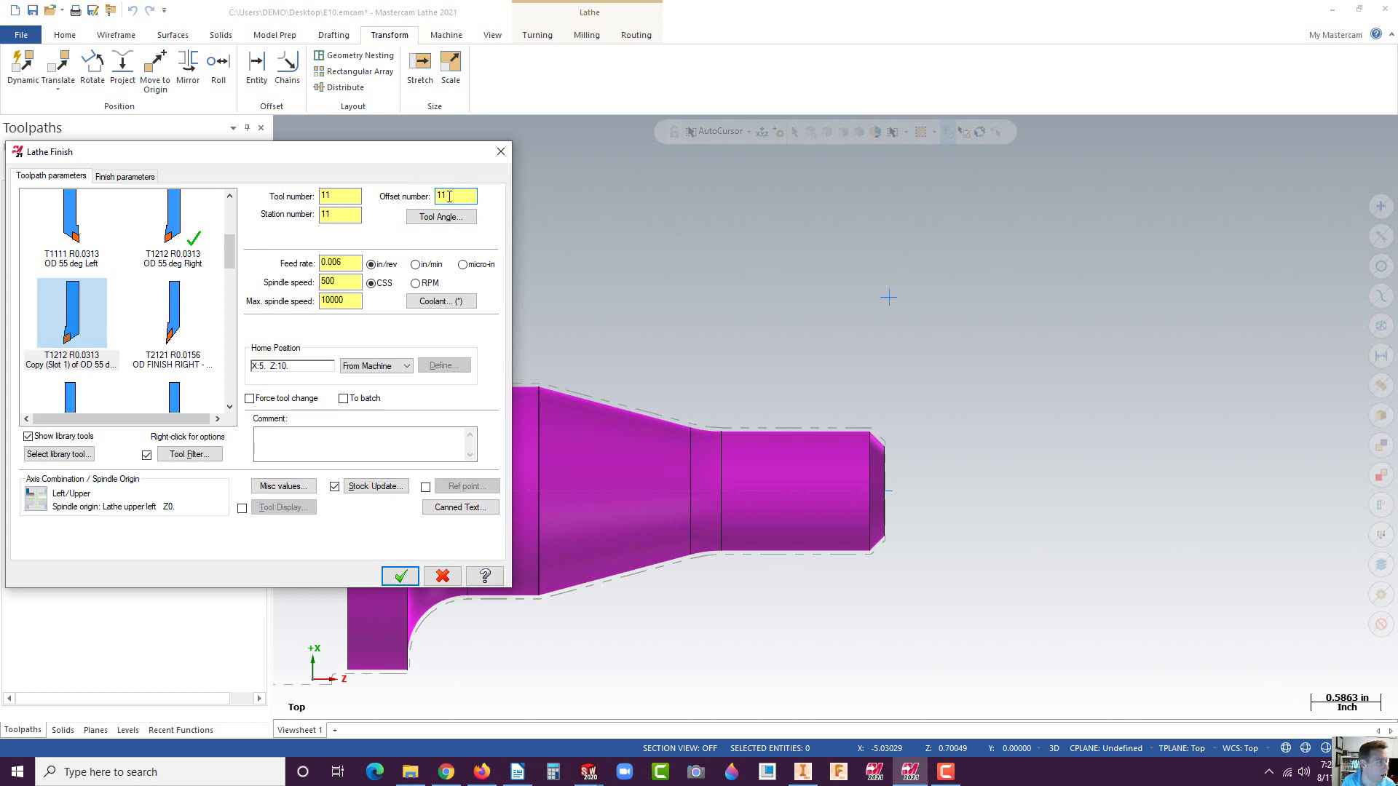
{"action": "left_click", "coordinate": [352, 214]}
Step: Limit the finish toolpath's maximum spindle speed to 4000 and accept the operation
{"action": "left_click_drag", "start_coordinate": [340, 263], "coordinate": [357, 262]}
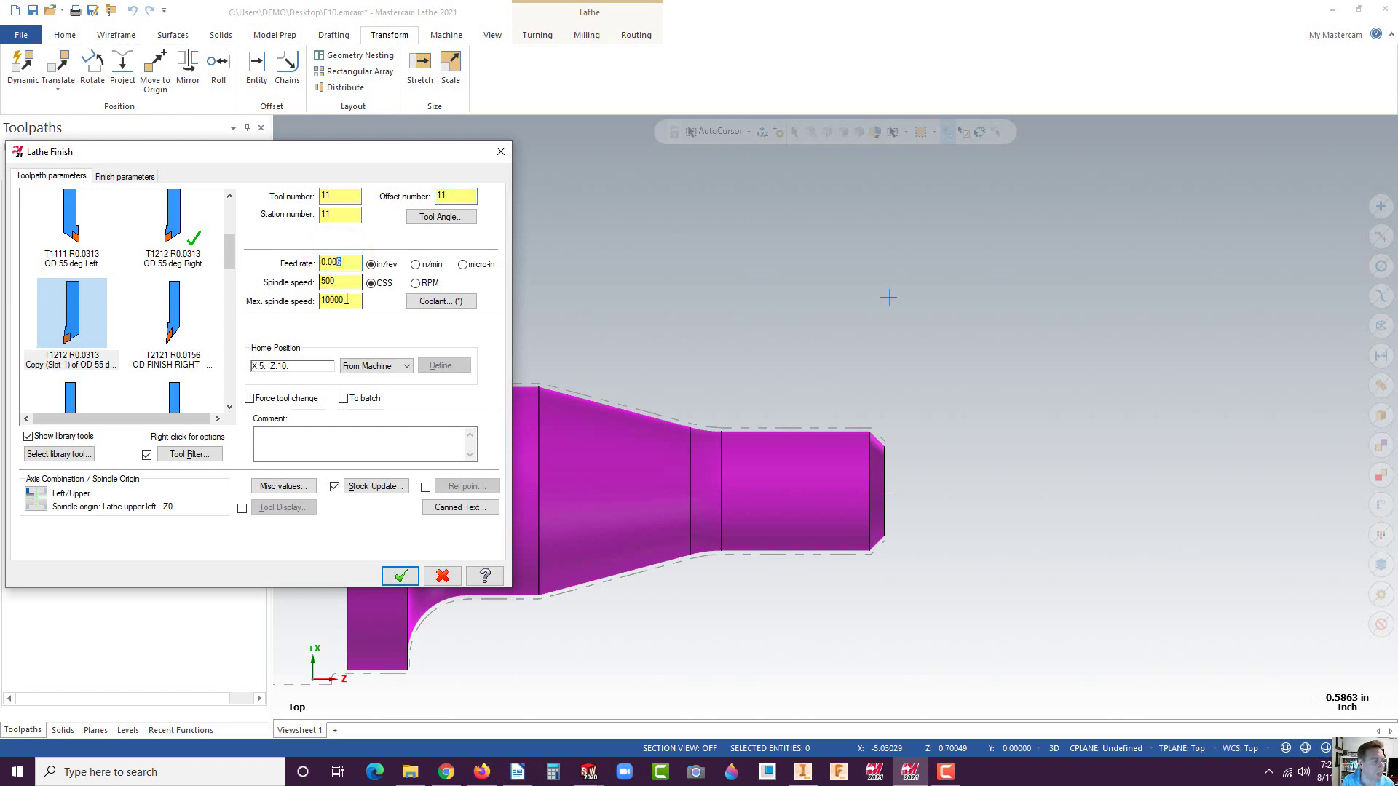
{"action": "left_click_drag", "start_coordinate": [350, 302], "coordinate": [315, 305]}
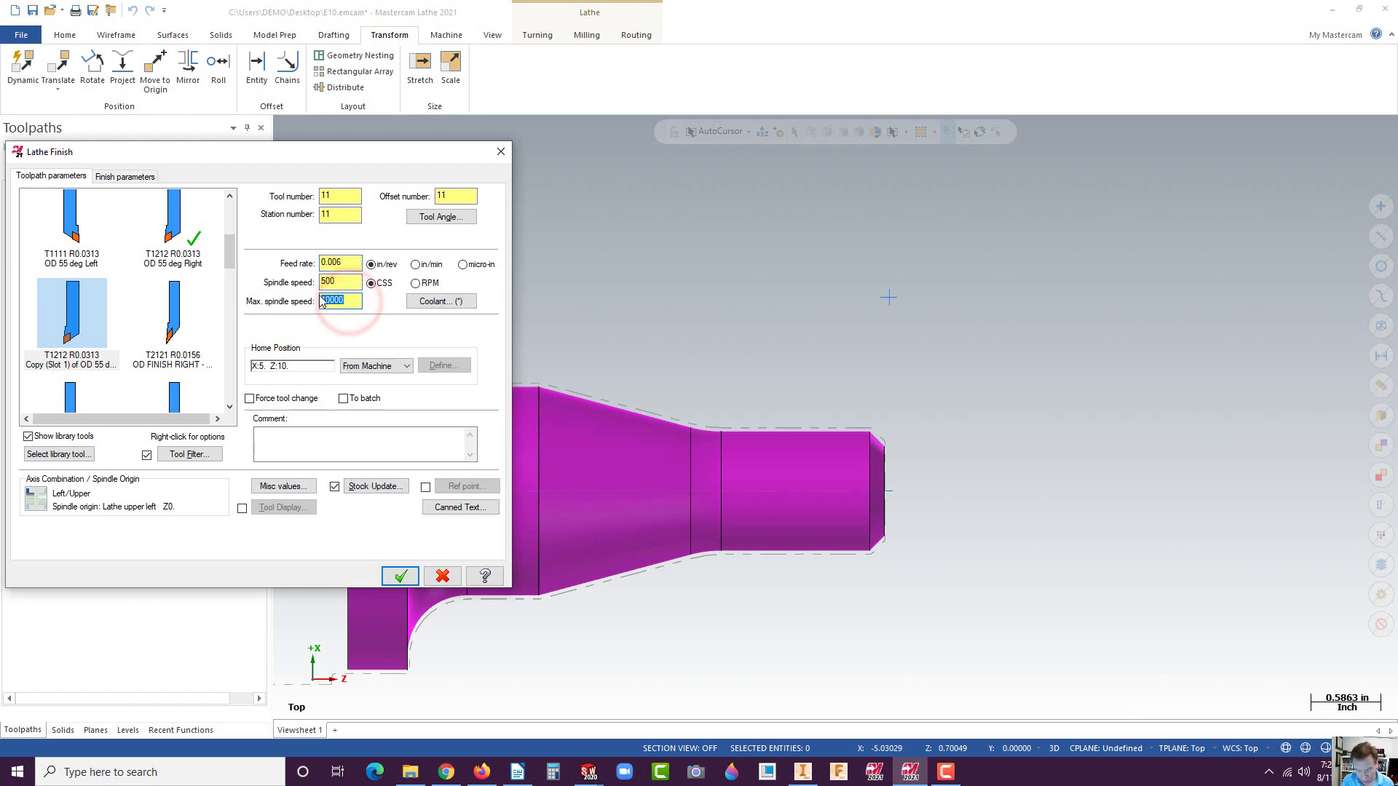
{"action": "type", "text": "400"}
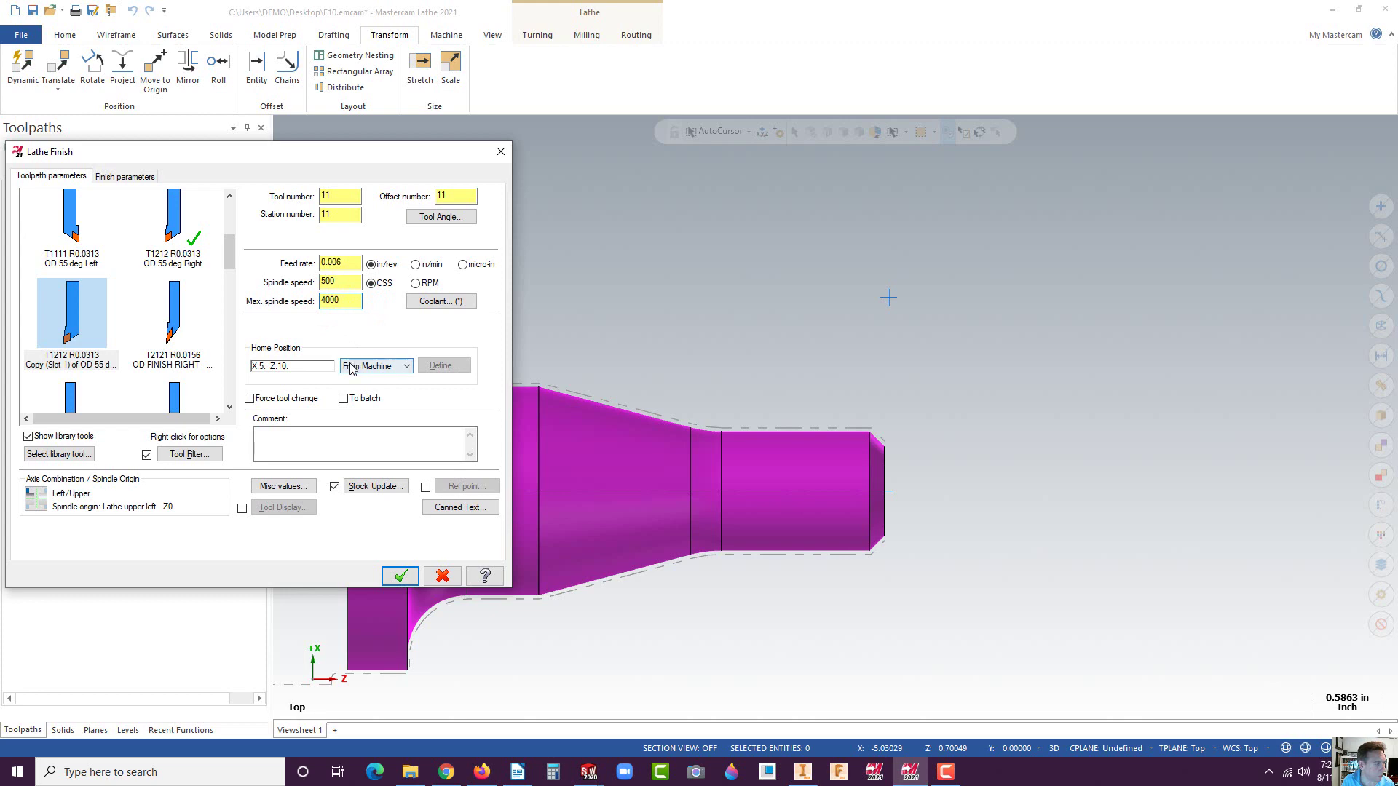
{"action": "left_click", "coordinate": [400, 578]}
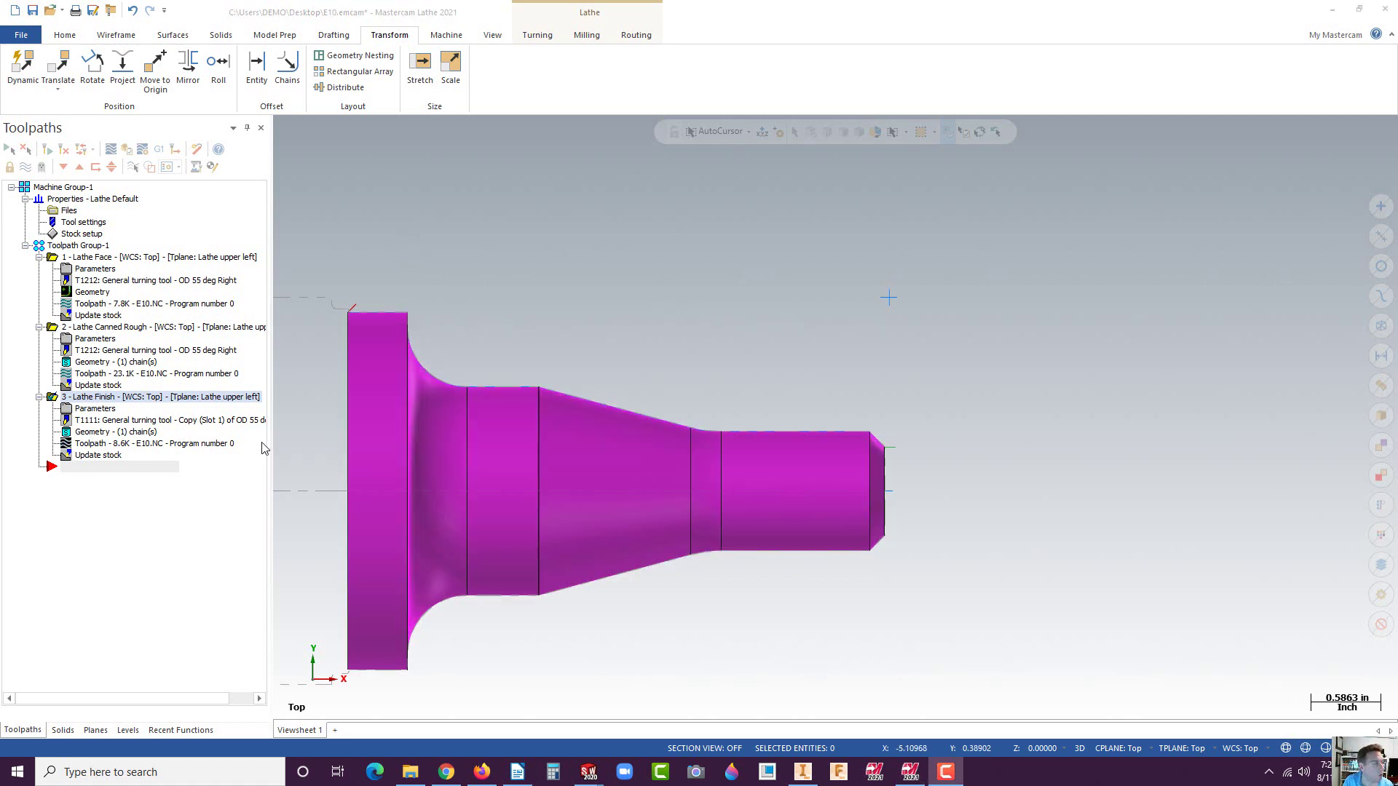
Step: Select all toolpath operations and run their Verify simulation from a tilted view of the stock
{"action": "left_click", "coordinate": [127, 150]}
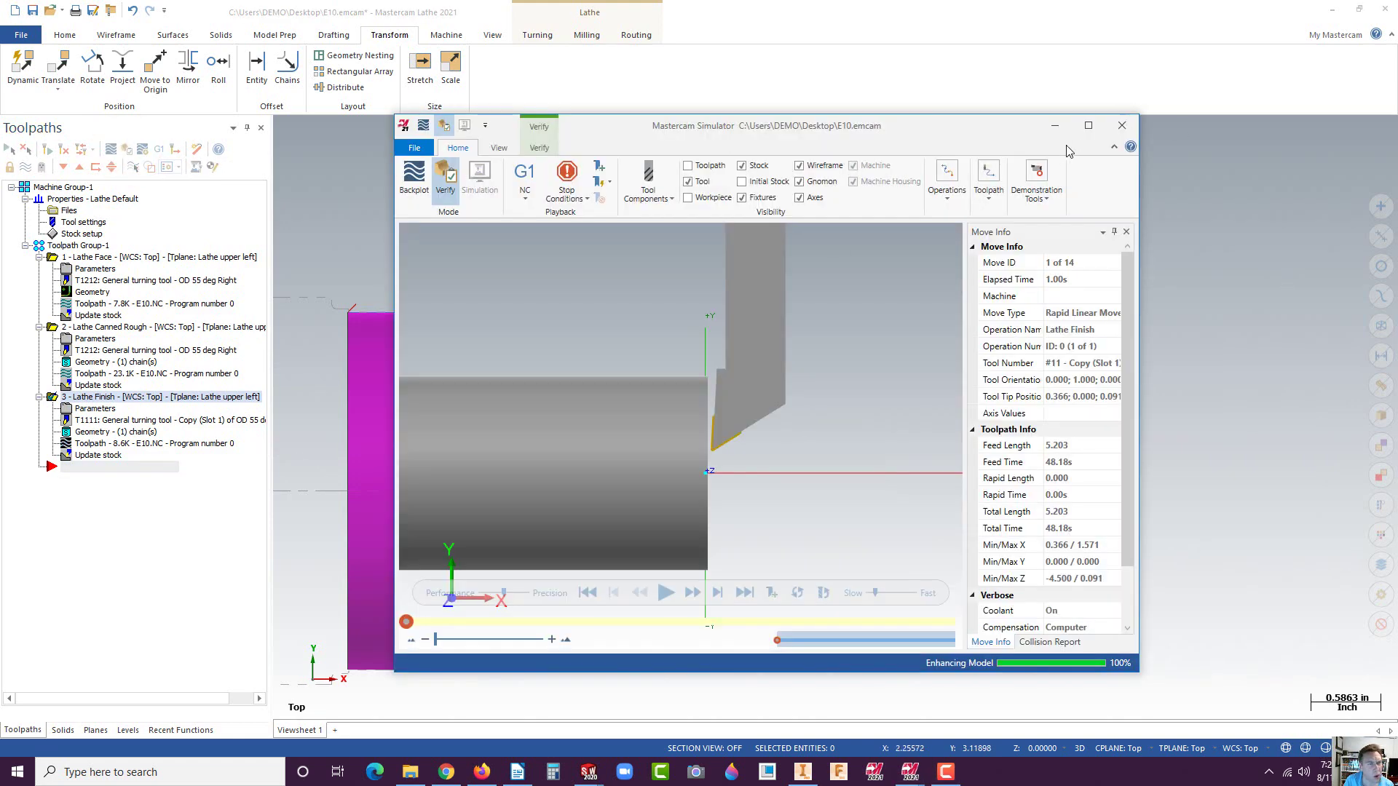
{"action": "left_click", "coordinate": [1122, 125]}
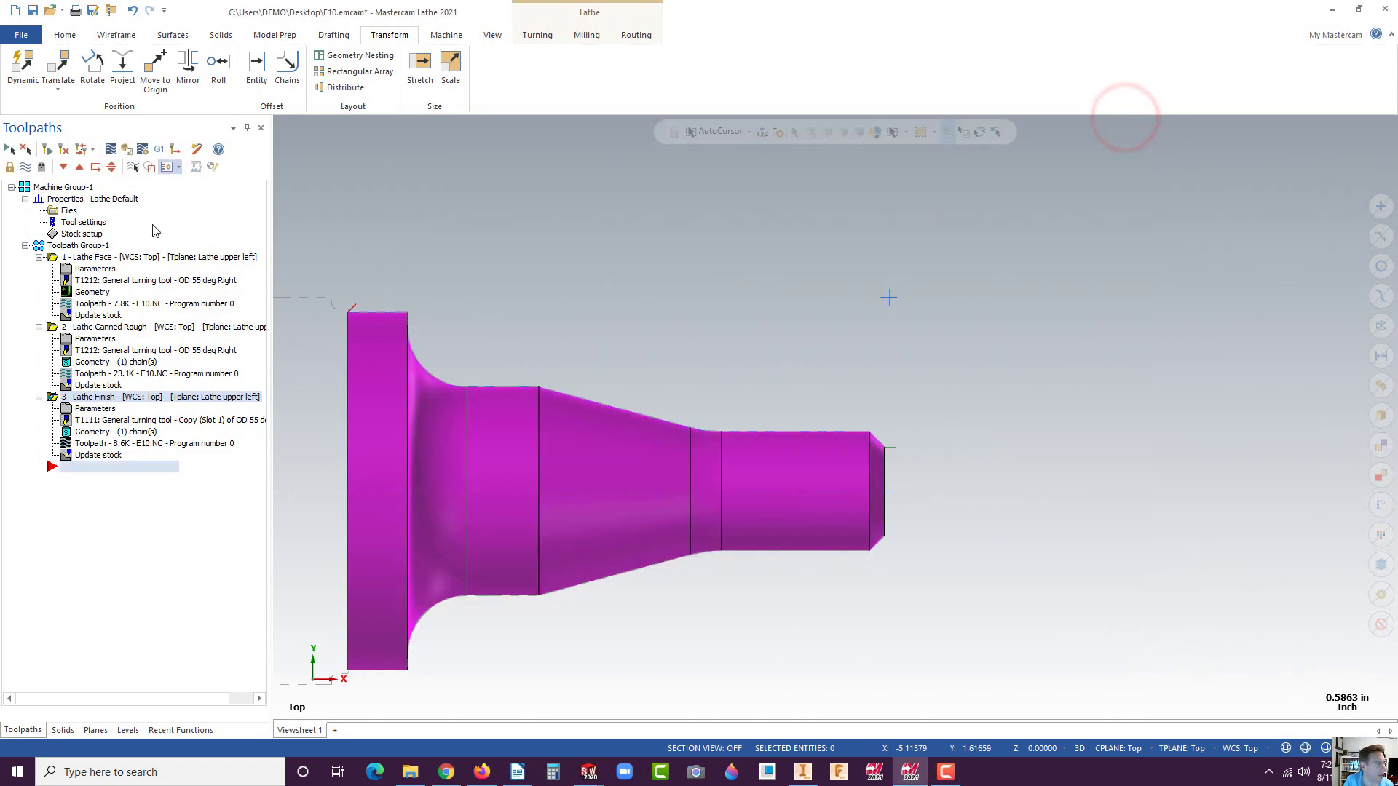
{"action": "left_click", "coordinate": [9, 150]}
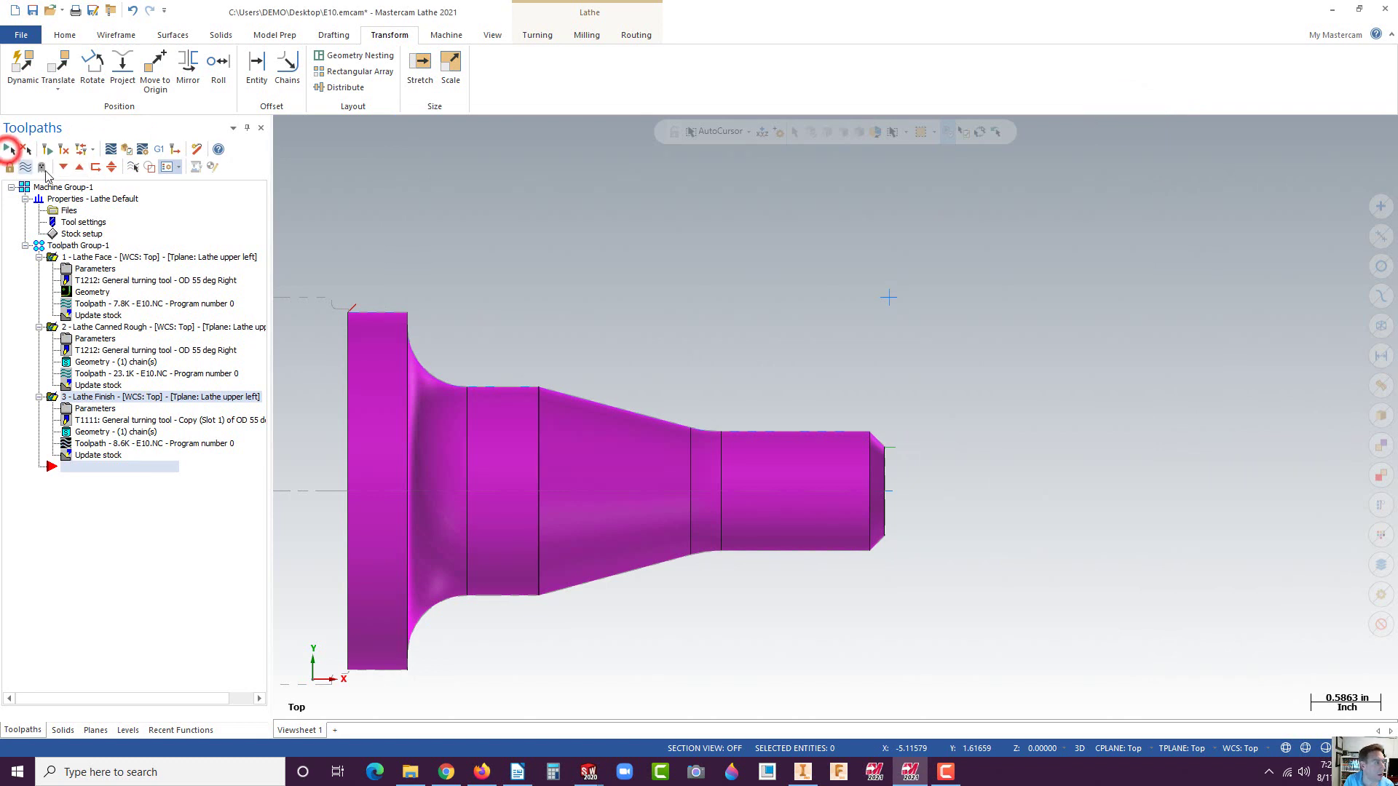
{"action": "left_click", "coordinate": [129, 154]}
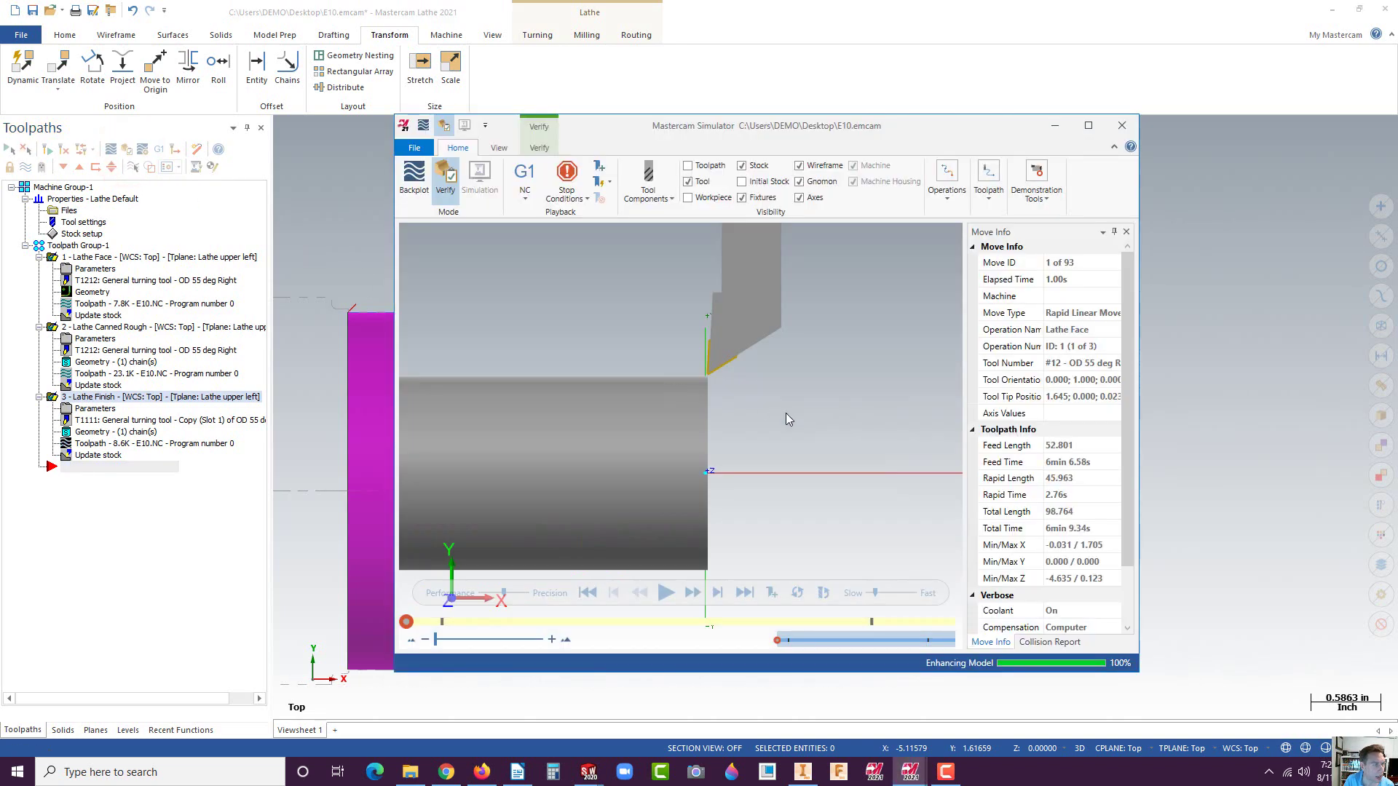
{"action": "middle_click_drag", "start_coordinate": [785, 420], "coordinate": [754, 517]}
{"action": "scroll", "coordinate": [743, 508], "scroll_direction": "down", "scroll_amount": 2}
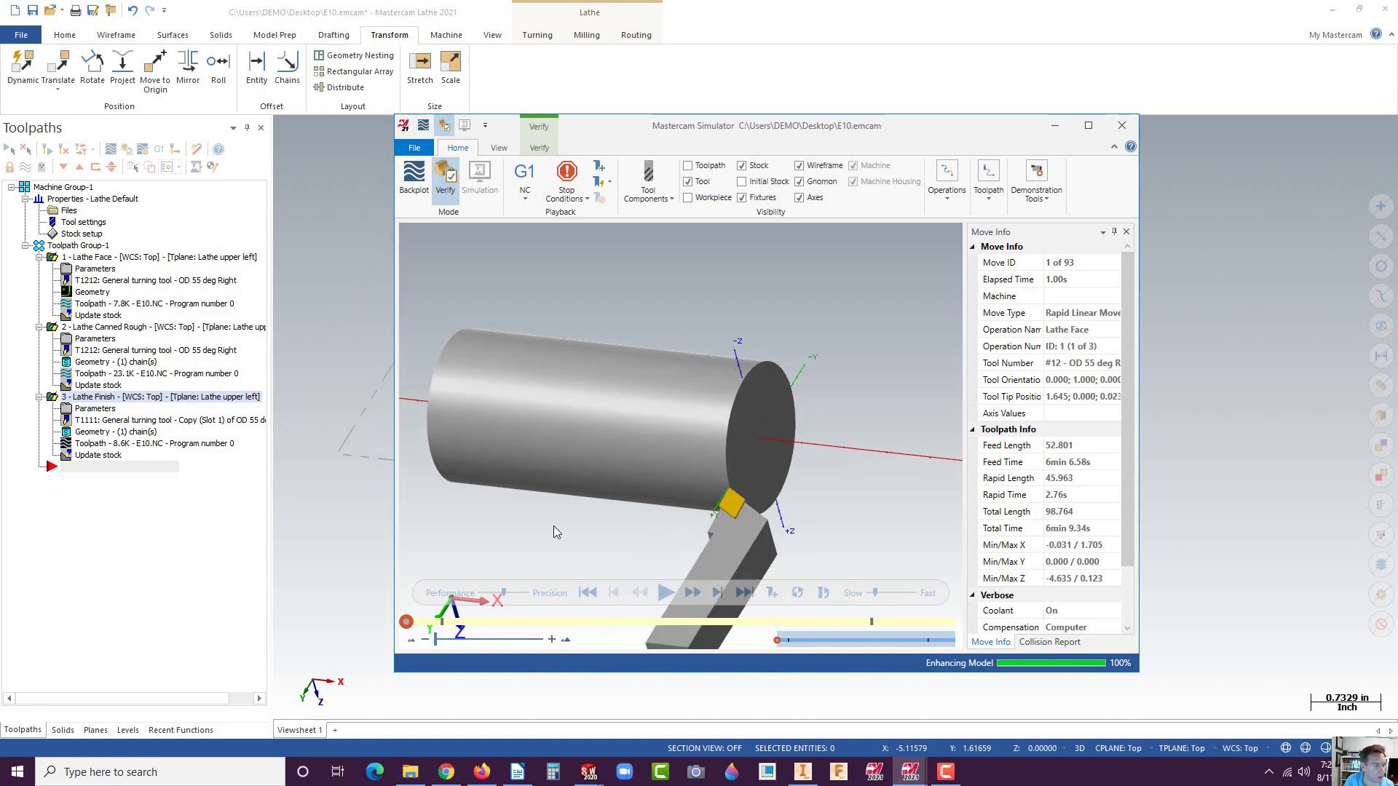
{"action": "left_click", "coordinate": [668, 593]}
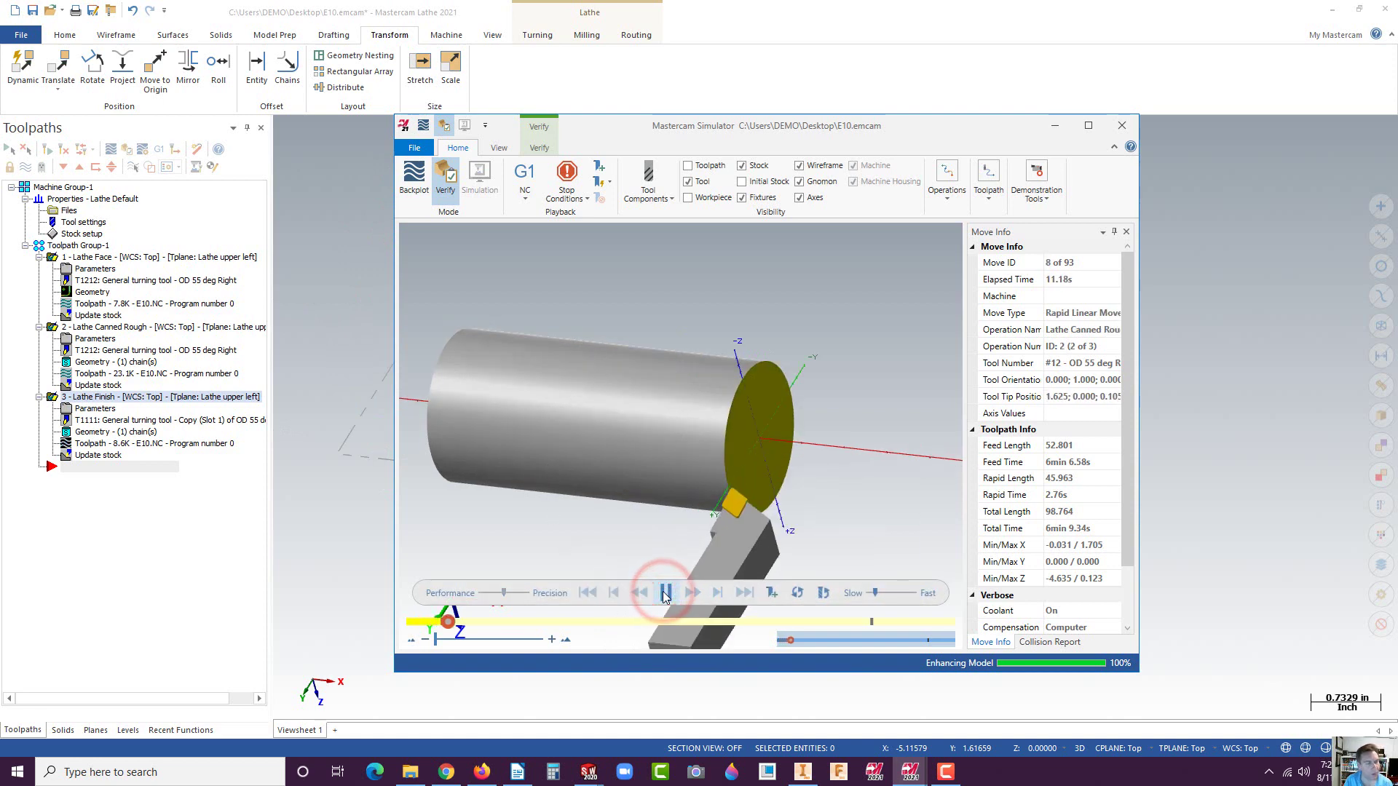